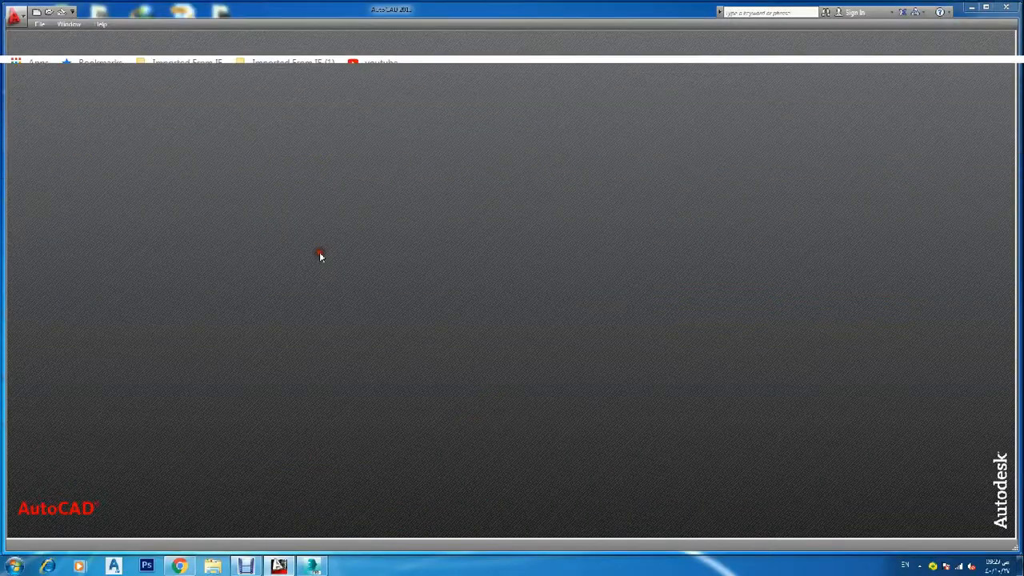
# Open the existing drawing file Drawing 2013.dwg.
pyautogui.click(15, 15)
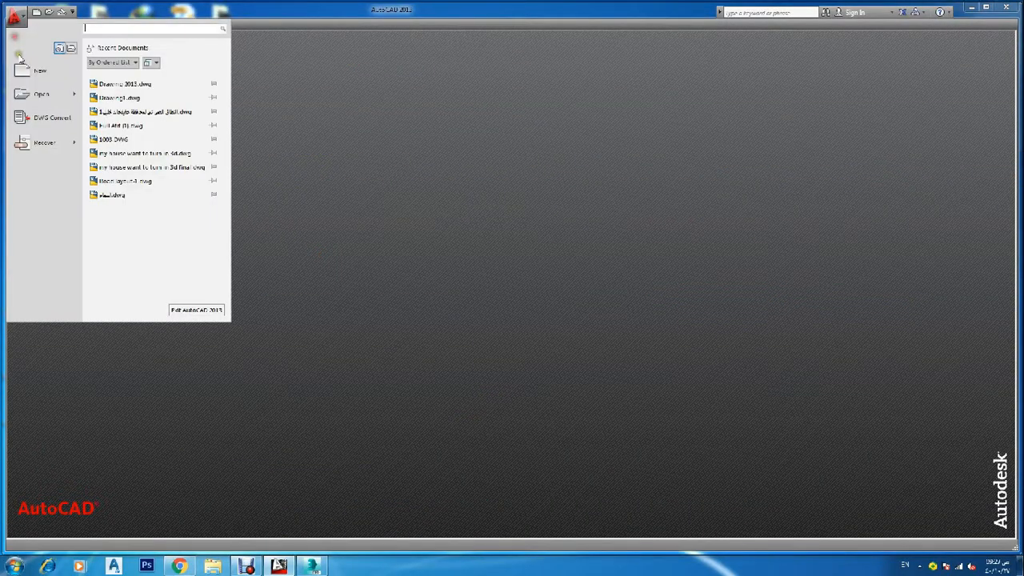
pyautogui.moveTo(73, 101)
pyautogui.click(142, 106)
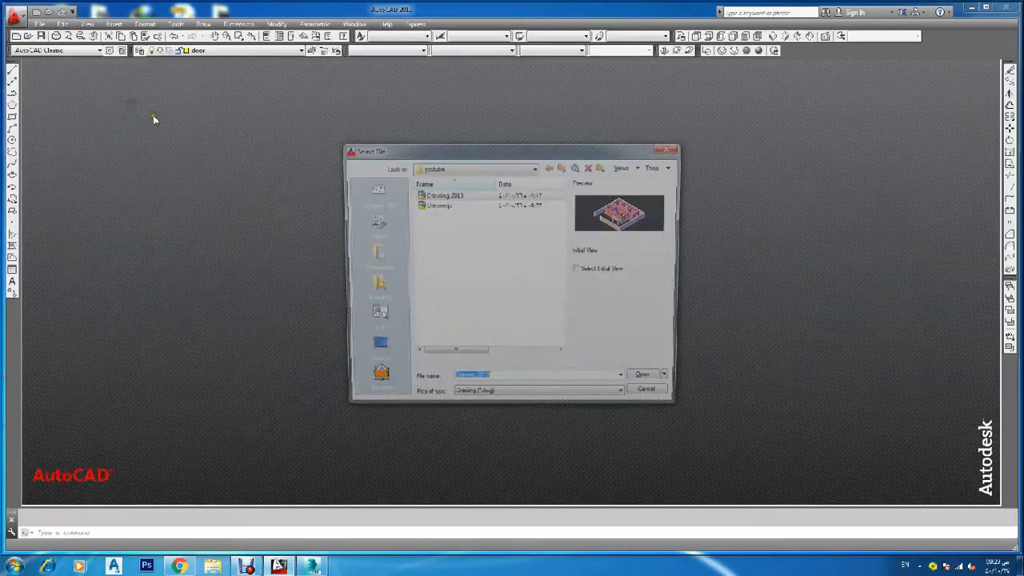
pyautogui.click(650, 383)
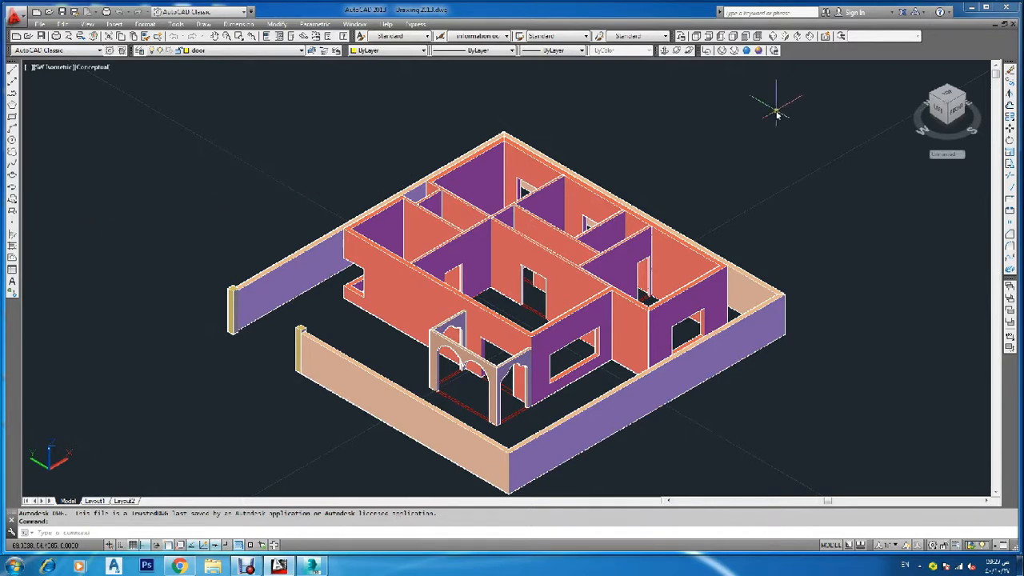
# Show the house model from the top in the Wireframe visual style.
pyautogui.click(695, 37)
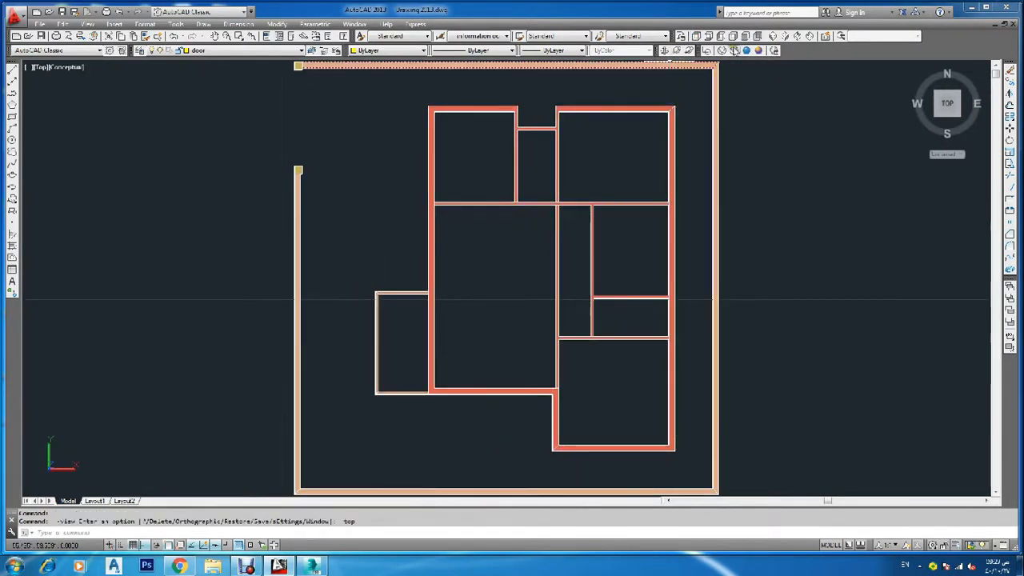
pyautogui.click(721, 50)
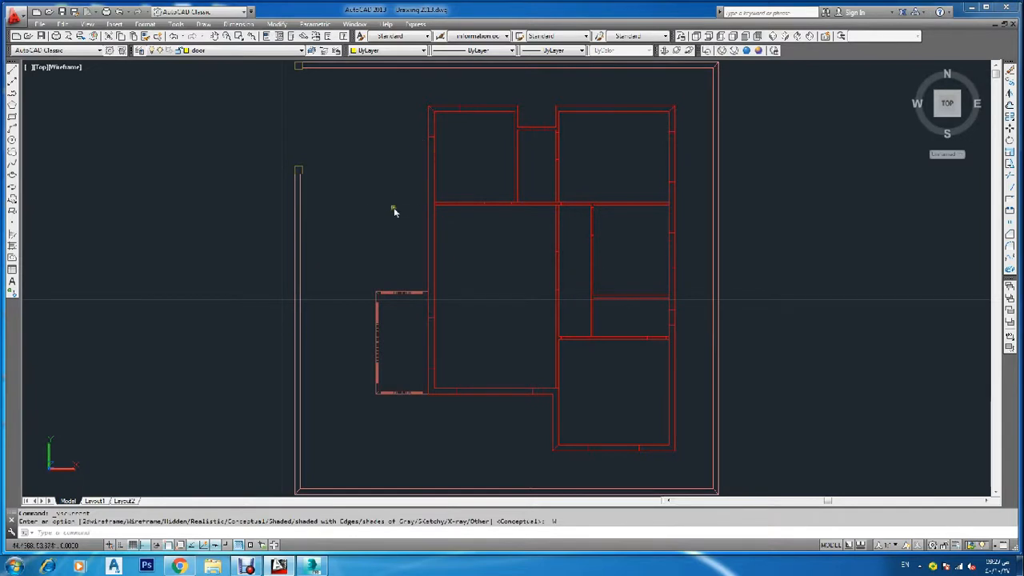
pyautogui.scroll(-2, 392, 212)
pyautogui.scroll(2, 334, 178)
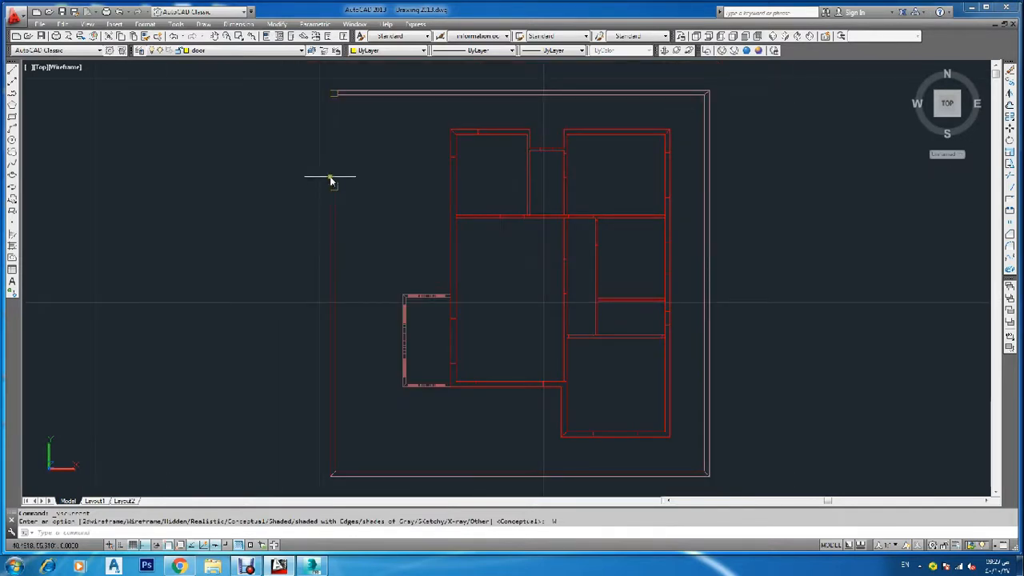
# Copy the lower gate pillar by its corner onto the southwest outer corner of the boundary wall.
pyautogui.write('co')
pyautogui.press('Return')
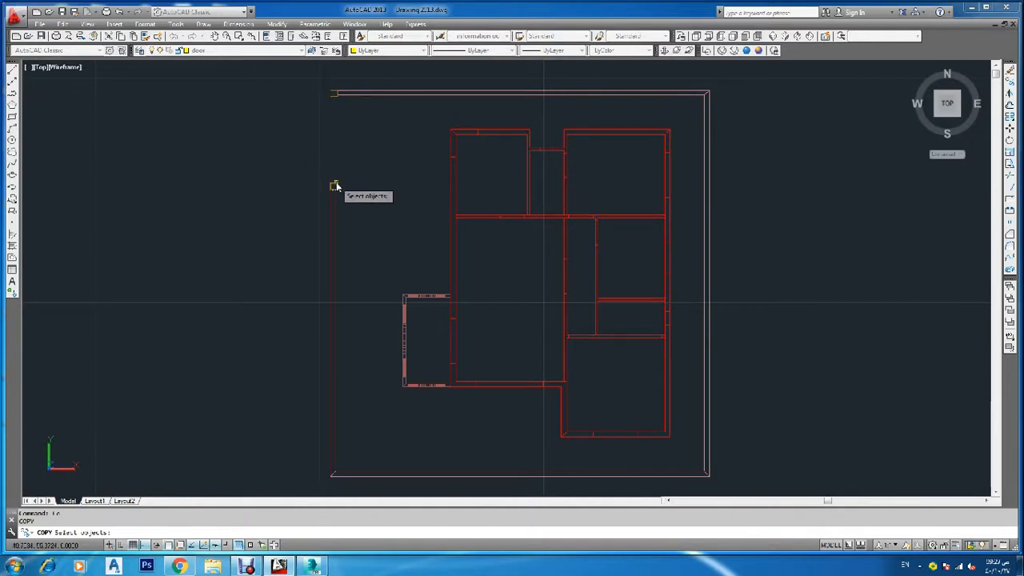
pyautogui.click(335, 189)
pyautogui.press('Return')
pyautogui.scroll(4, 333, 189)
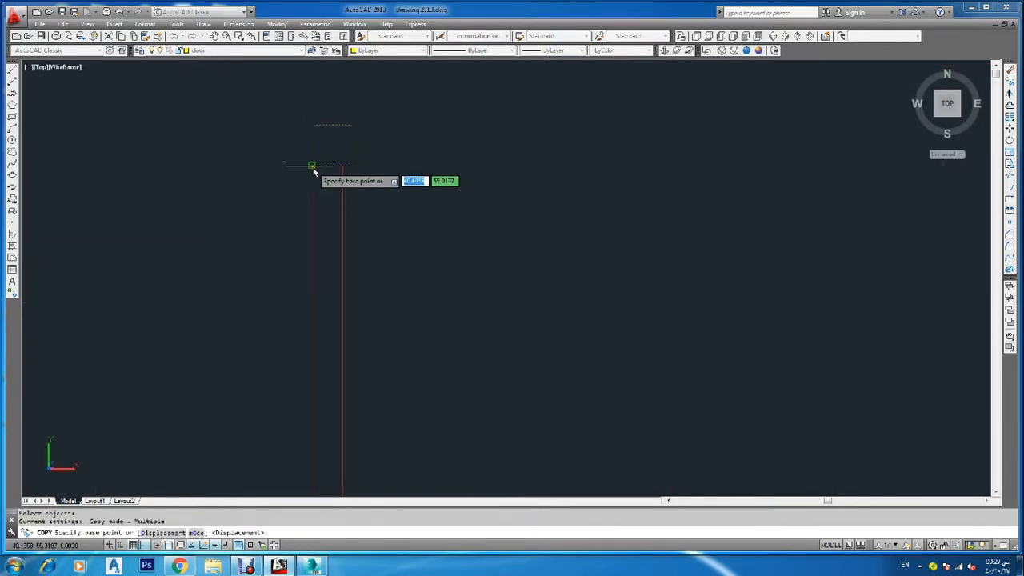
pyautogui.click(313, 167)
pyautogui.scroll(-4, 312, 176)
pyautogui.scroll(5, 320, 328)
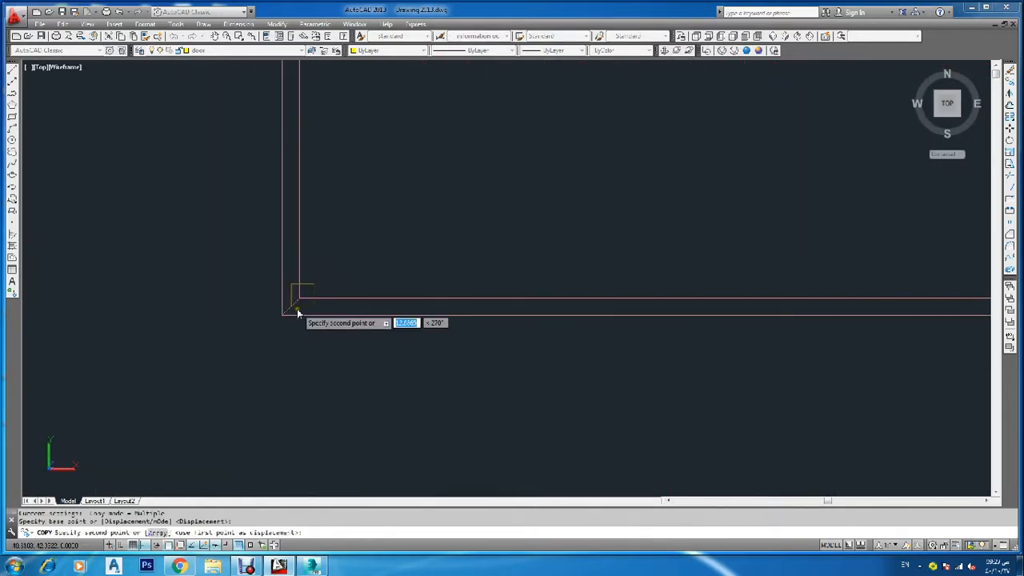
pyautogui.click(277, 321)
pyautogui.press('Escape')
pyautogui.scroll(-5, 324, 260)
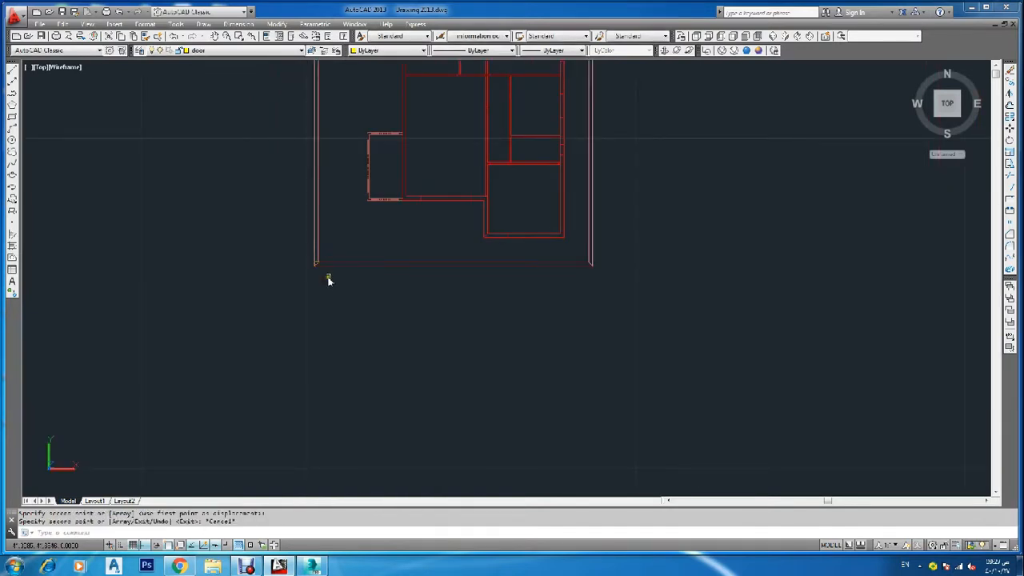
# Copy the lower gate pillar by its lower-right corner onto the southeast outer corner of the boundary wall.
pyautogui.scroll(-4, 326, 259)
pyautogui.press('Return')
pyautogui.scroll(6, 304, 129)
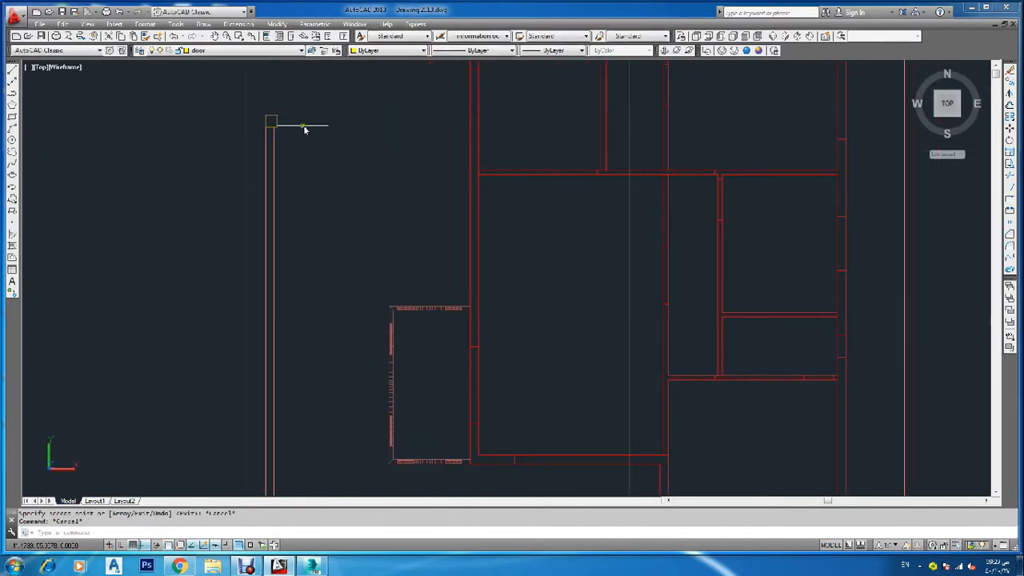
pyautogui.click(277, 121)
pyautogui.press('Return')
pyautogui.scroll(4, 276, 126)
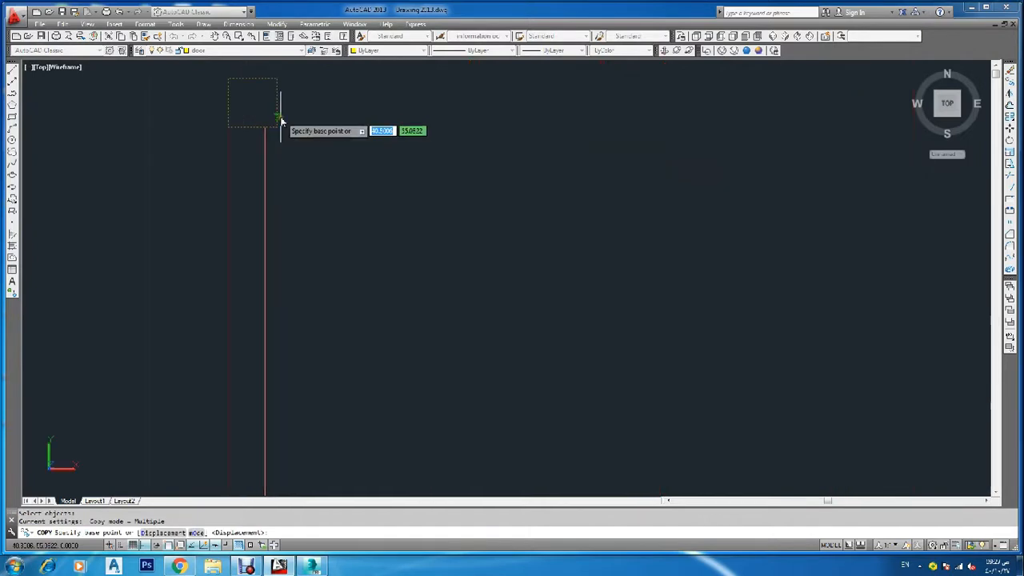
pyautogui.click(278, 128)
pyautogui.scroll(-6, 290, 134)
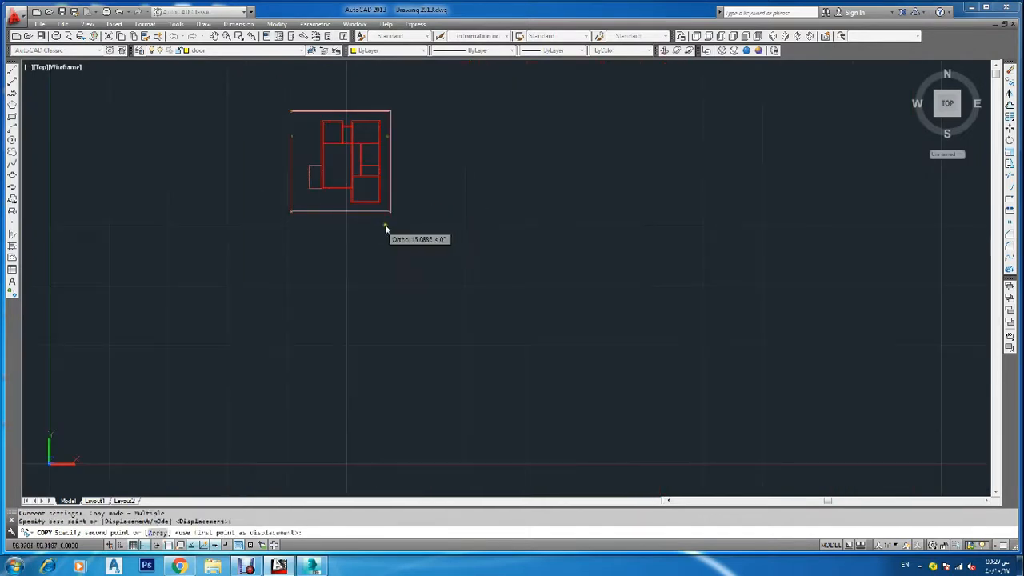
pyautogui.scroll(4, 391, 221)
pyautogui.scroll(4, 386, 213)
pyautogui.click(335, 197)
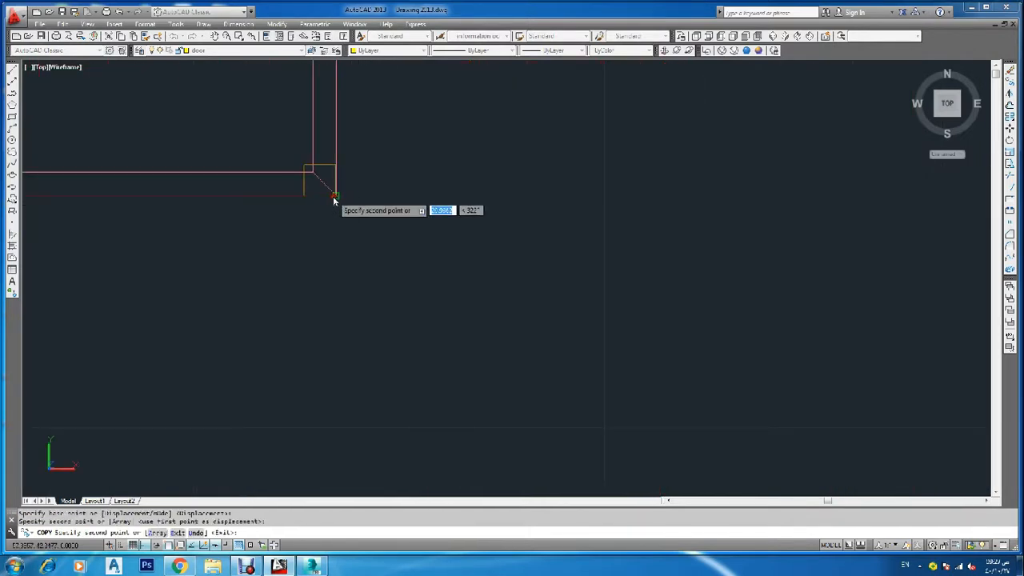
pyautogui.press('Escape')
pyautogui.scroll(-4, 373, 220)
pyautogui.press('Escape')
# Copy the lower gate pillar by its upper-right corner onto the northeast outer corner of the boundary wall.
pyautogui.scroll(-5, 373, 222)
pyautogui.scroll(6, 350, 189)
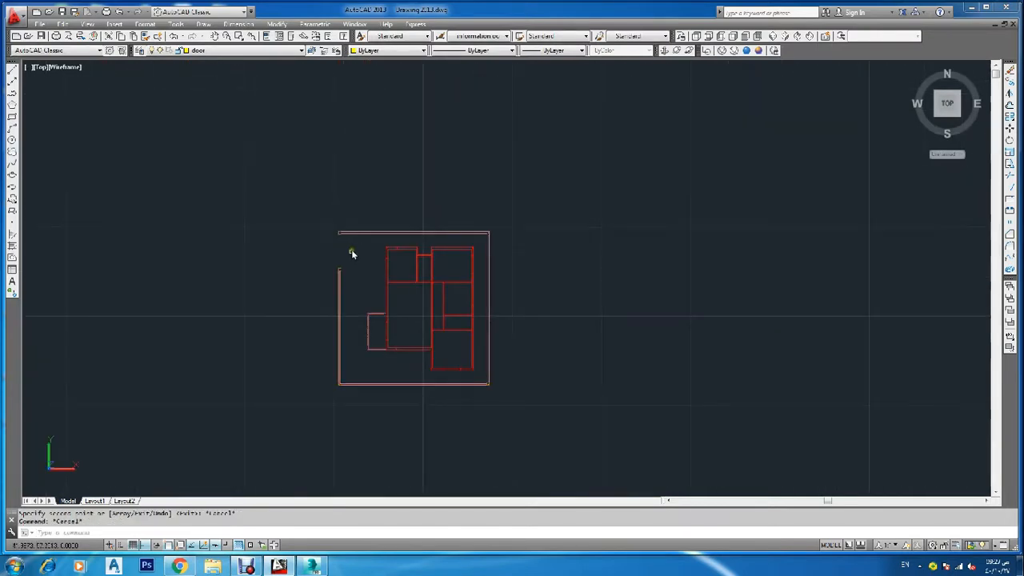
pyautogui.press('Return')
pyautogui.click(314, 308)
pyautogui.press('Return')
pyautogui.scroll(6, 316, 310)
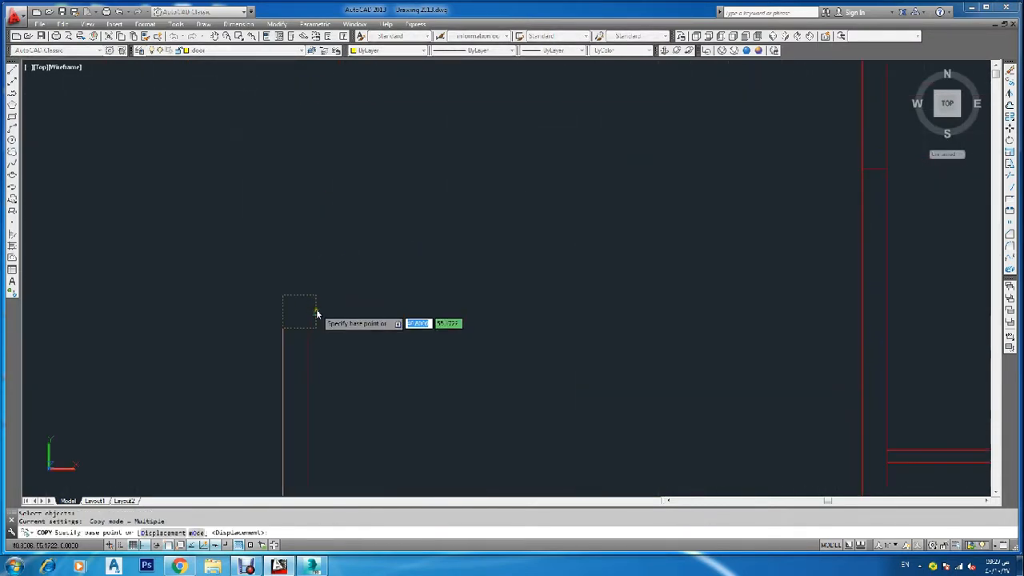
pyautogui.click(317, 293)
pyautogui.scroll(-3, 320, 300)
pyautogui.scroll(6, 471, 277)
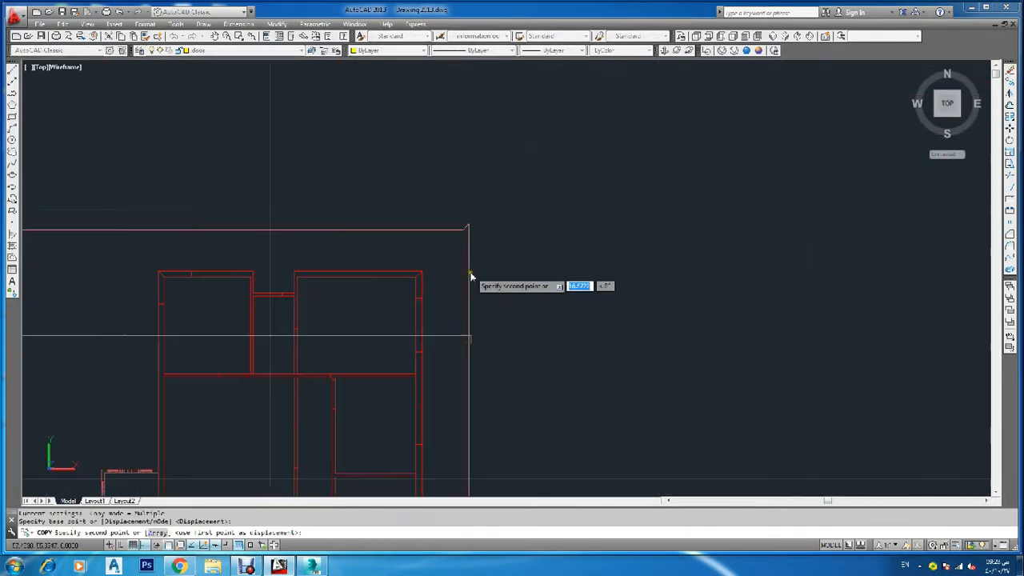
pyautogui.click(467, 205)
pyautogui.press('Escape')
pyautogui.press('Escape')
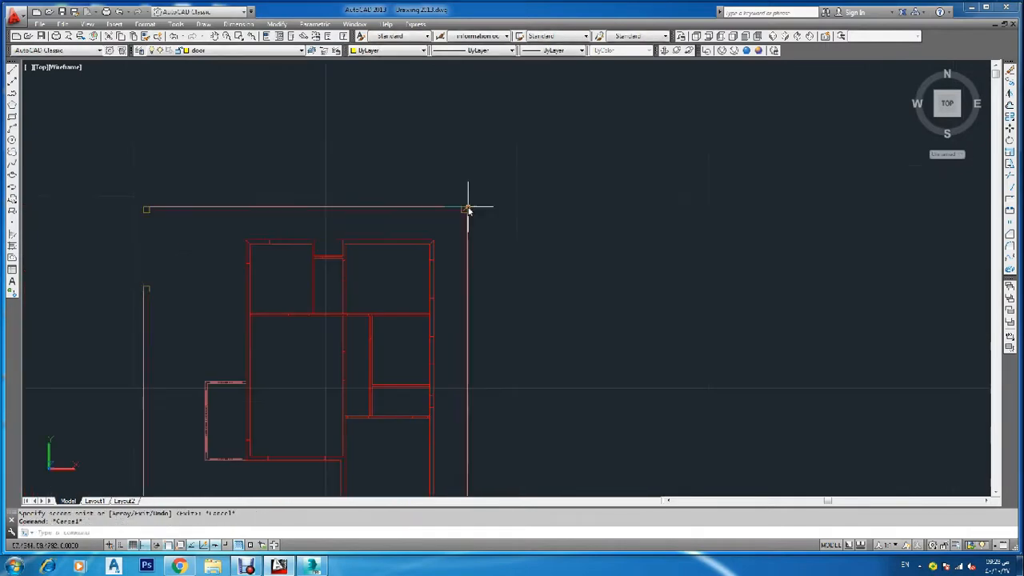
# Display the model from the southwest isometric viewpoint in the Conceptual visual style.
pyautogui.scroll(-3, 469, 210)
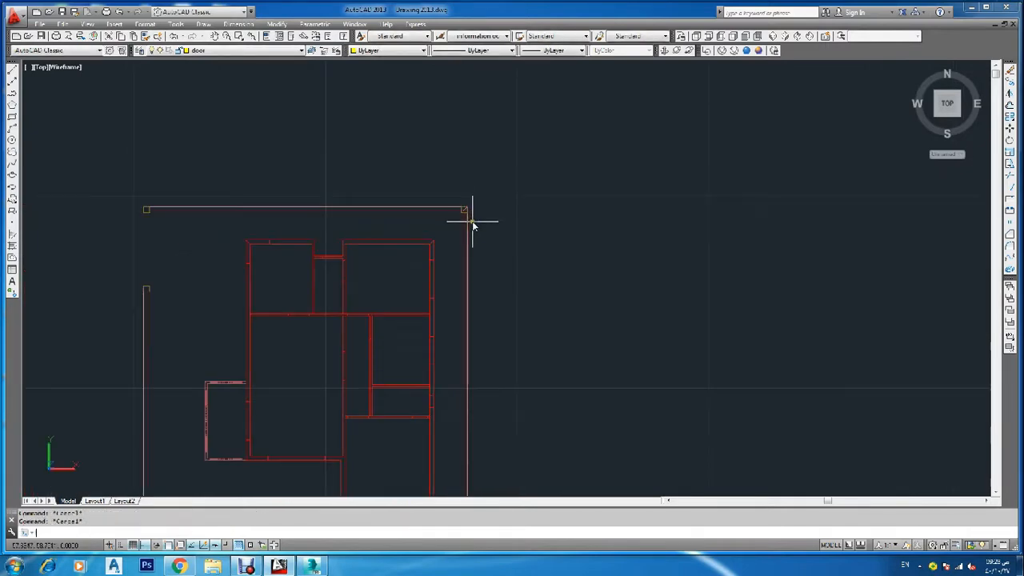
pyautogui.click(774, 36)
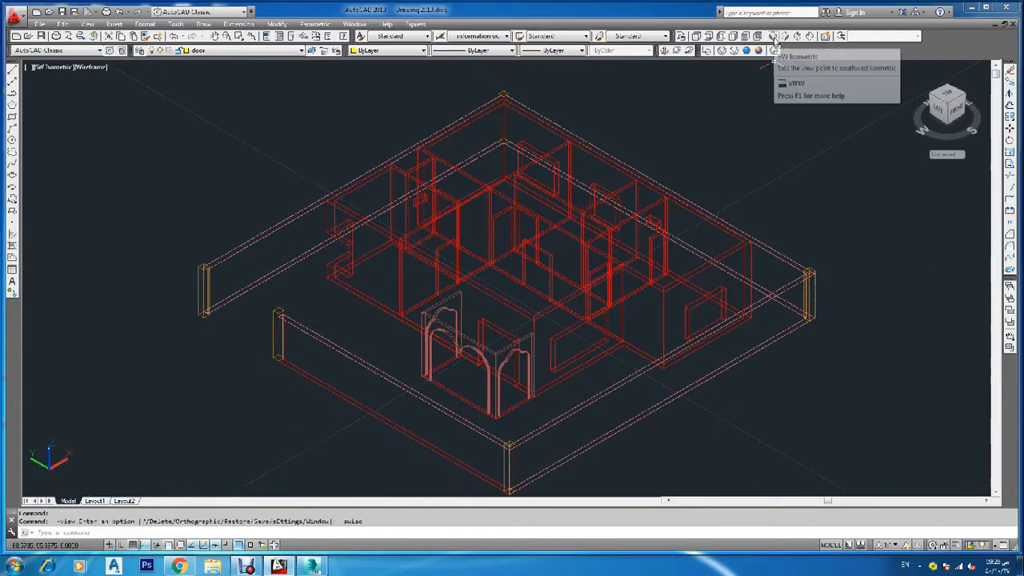
pyautogui.click(759, 50)
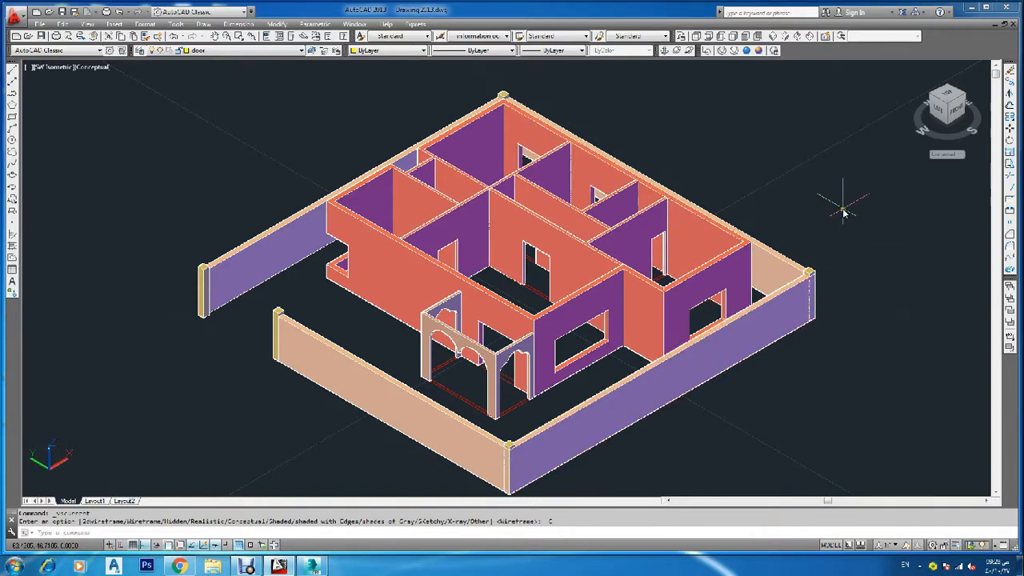
# Save the drawing with the added corner pillars and close it.
pyautogui.hotkey('ctrl', 's')
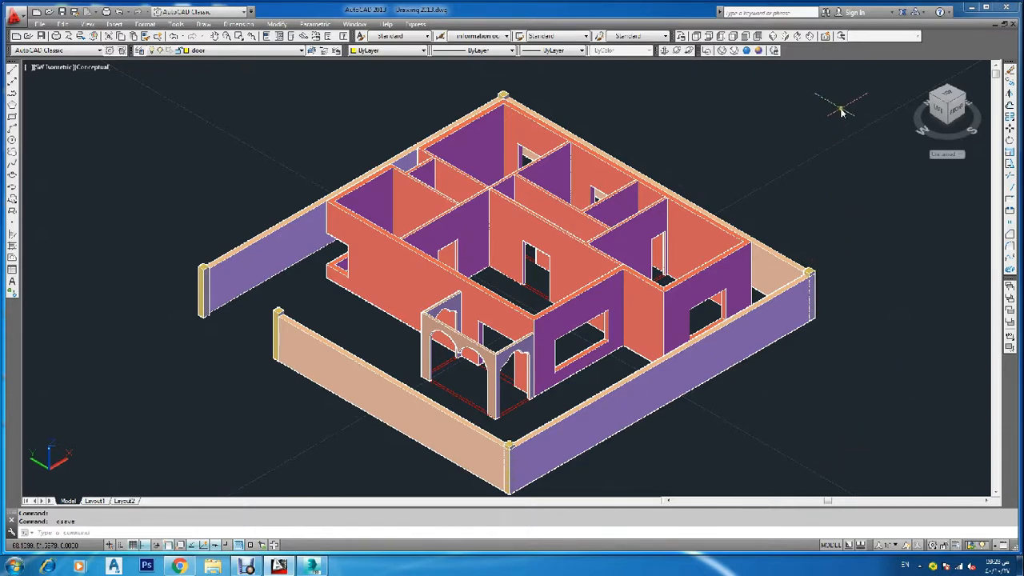
pyautogui.click(1013, 27)
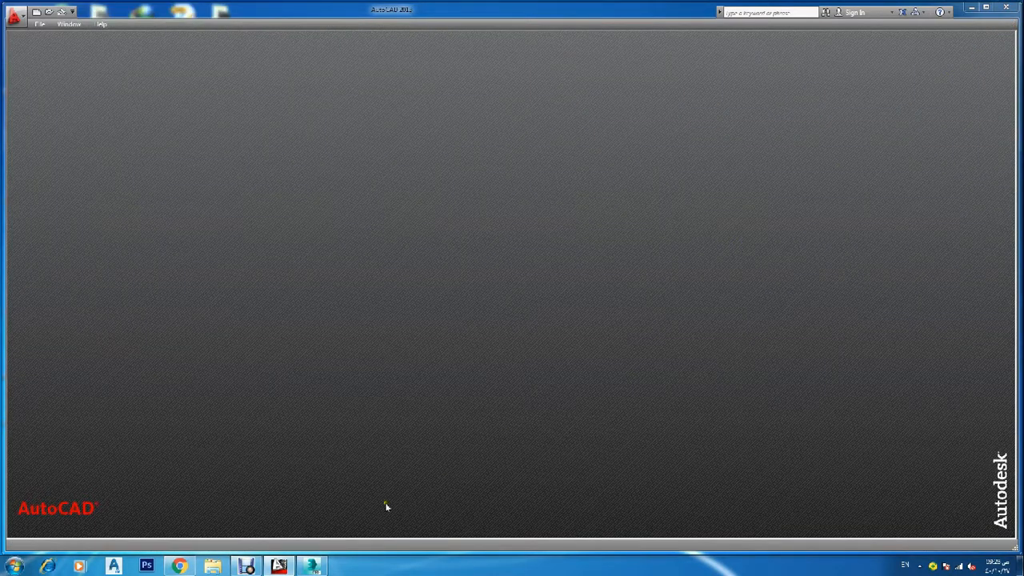
# Switch to 3ds Max and import Drawing 2013.dwg, reviewing the geometry and spline rendering import options and accepting them as offered.
pyautogui.click(312, 566)
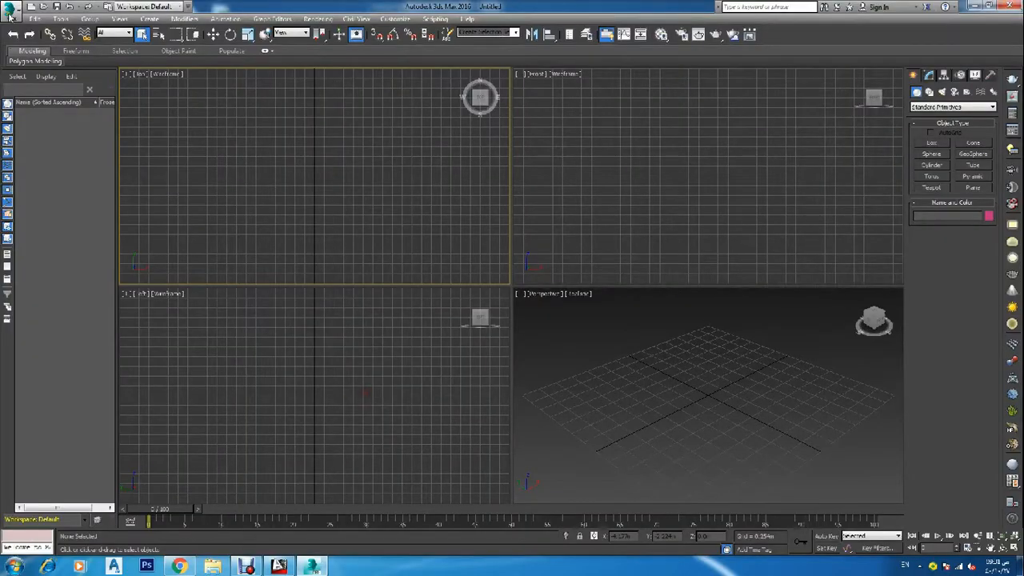
pyautogui.click(9, 15)
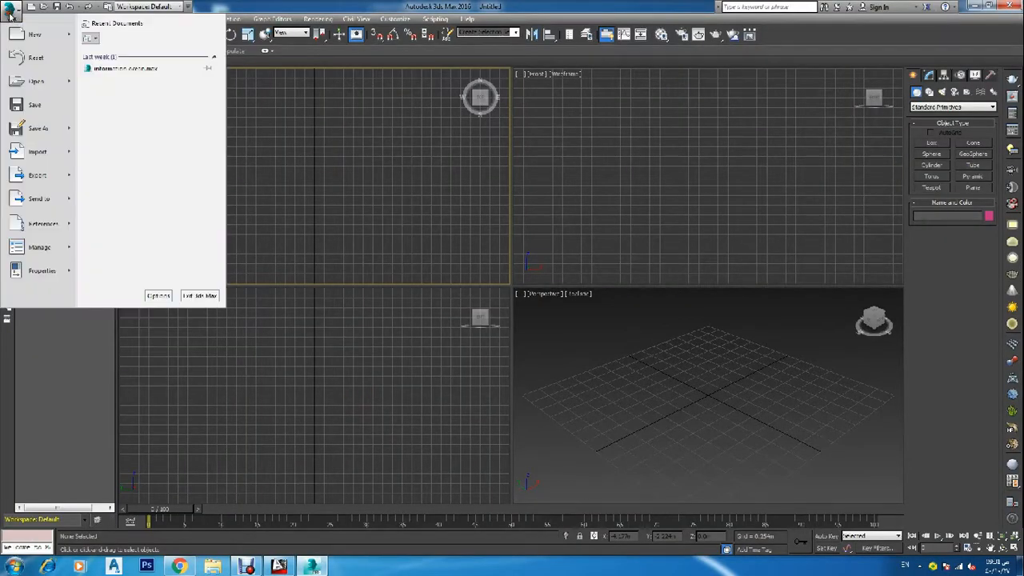
pyautogui.click(47, 152)
pyautogui.click(143, 98)
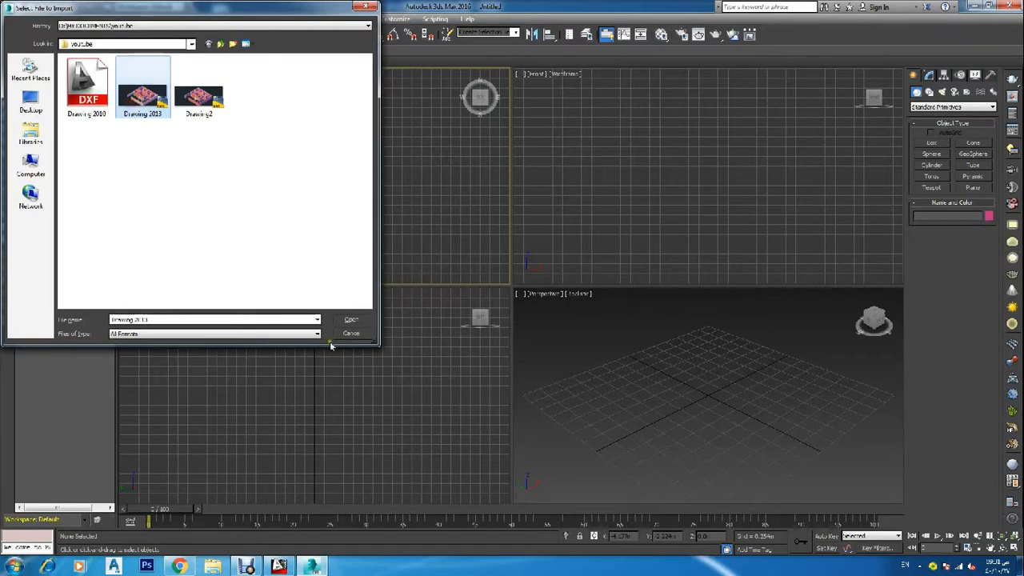
pyautogui.click(350, 320)
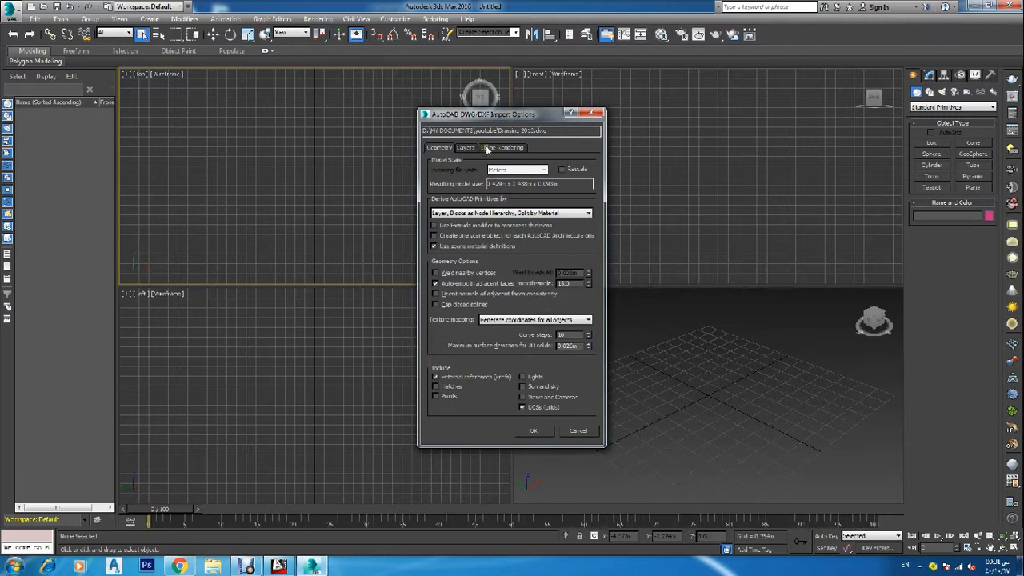
pyautogui.click(488, 148)
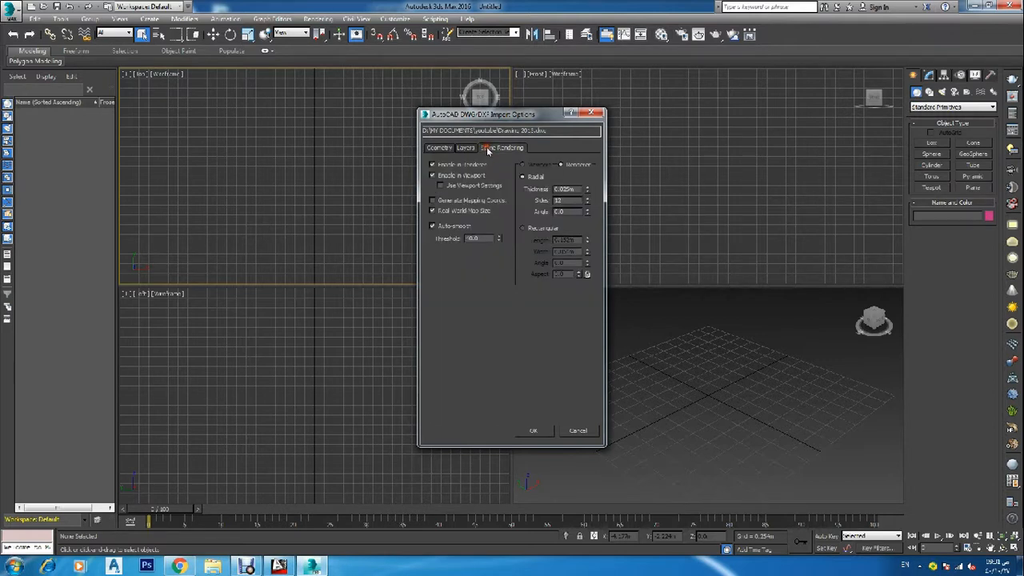
pyautogui.click(440, 148)
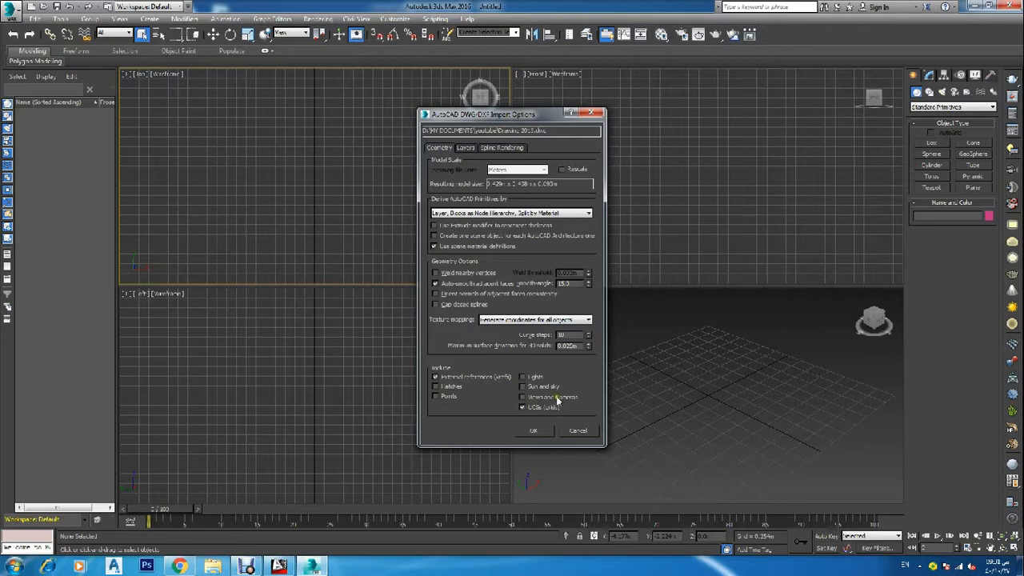
pyautogui.click(536, 432)
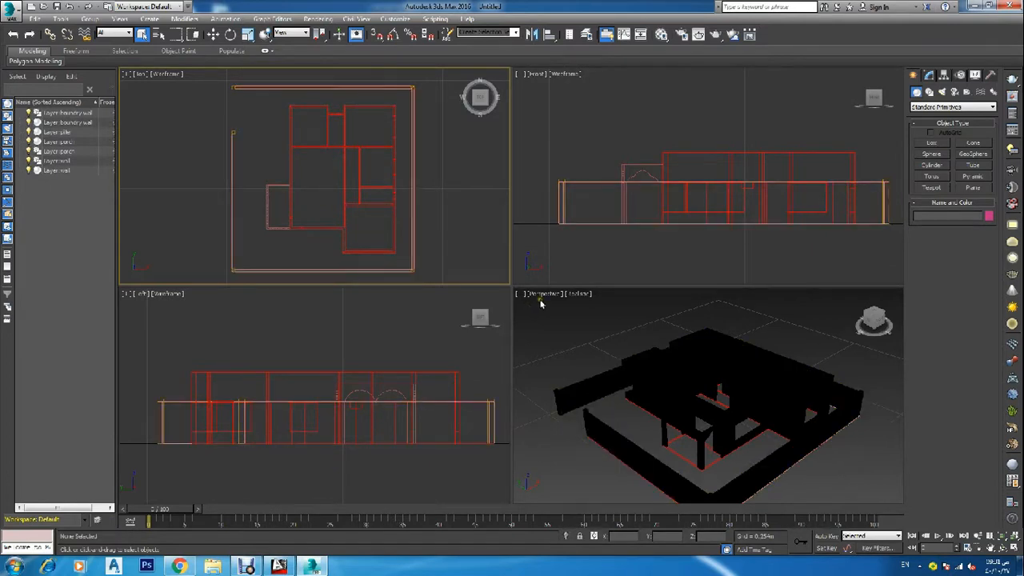
# Create a VRayPlane as an infinite ground, placing it northeast of the house in the Top viewport.
pyautogui.click(546, 433)
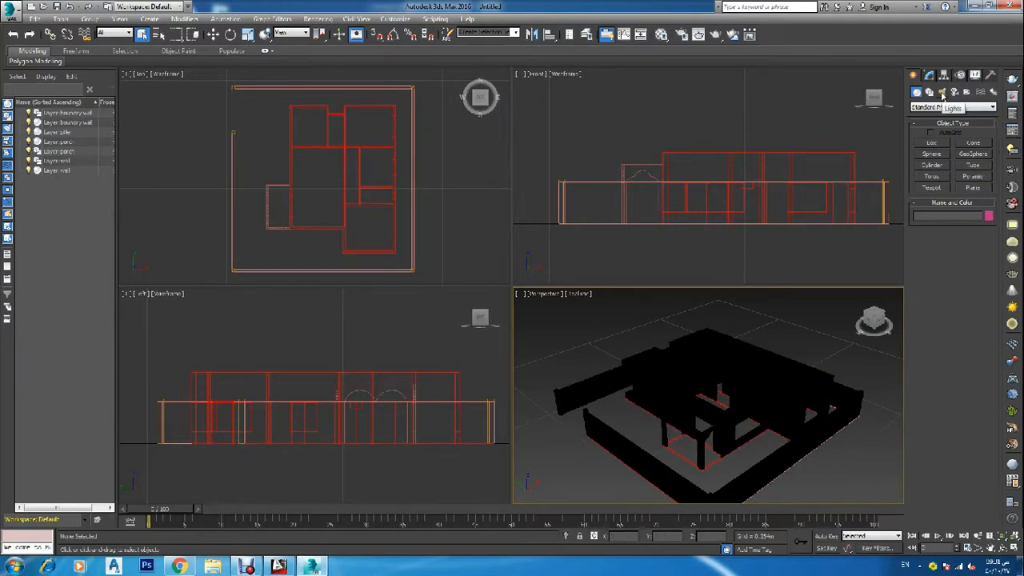
pyautogui.click(942, 94)
pyautogui.click(916, 92)
pyautogui.click(952, 106)
pyautogui.click(927, 221)
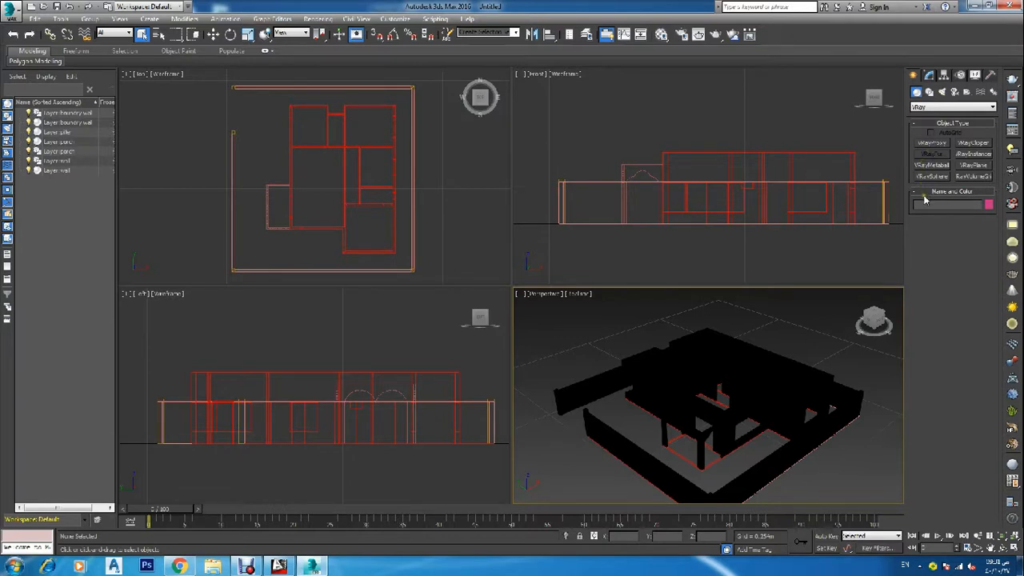
pyautogui.click(974, 165)
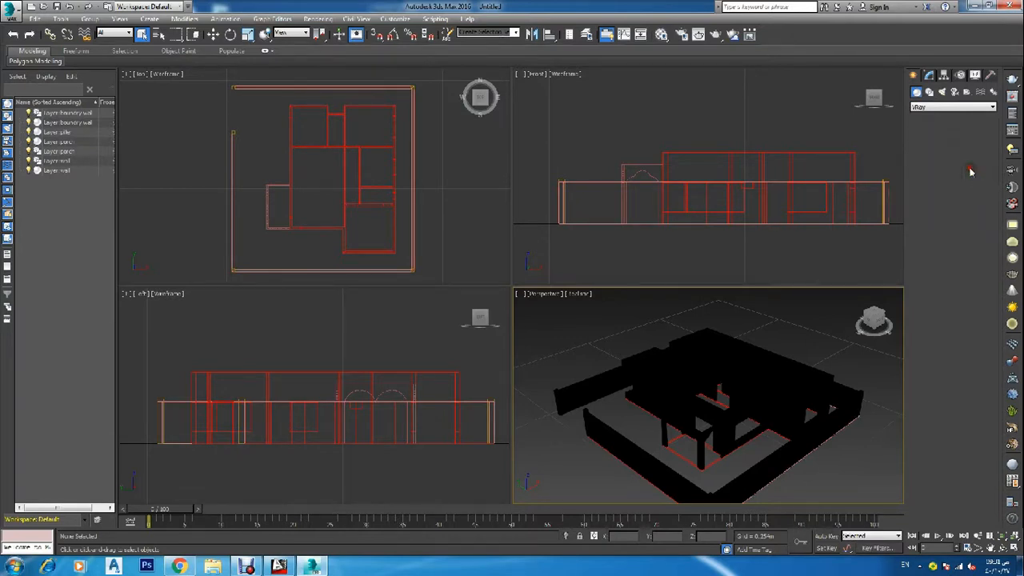
pyautogui.scroll(-5, 393, 187)
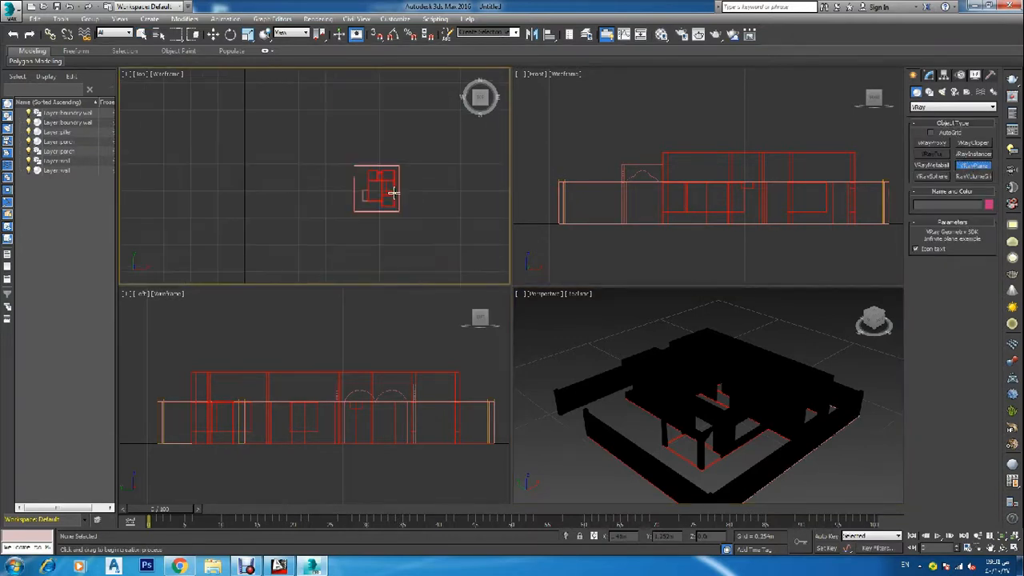
pyautogui.scroll(1, 436, 144)
pyautogui.click(446, 118)
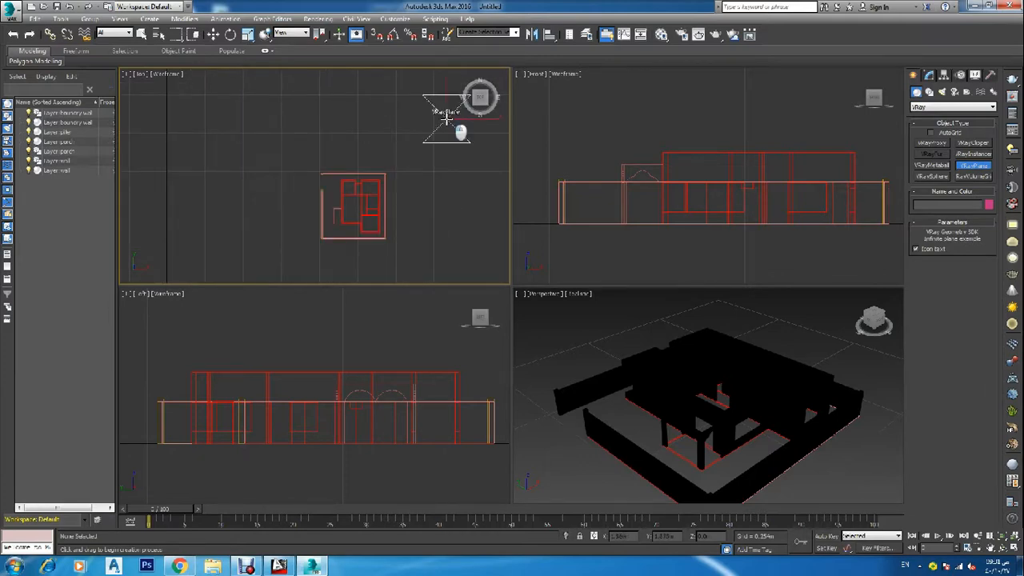
# Name the first sample material earth for the VRayPlane and change its type to VRayMtl.
pyautogui.press('m')
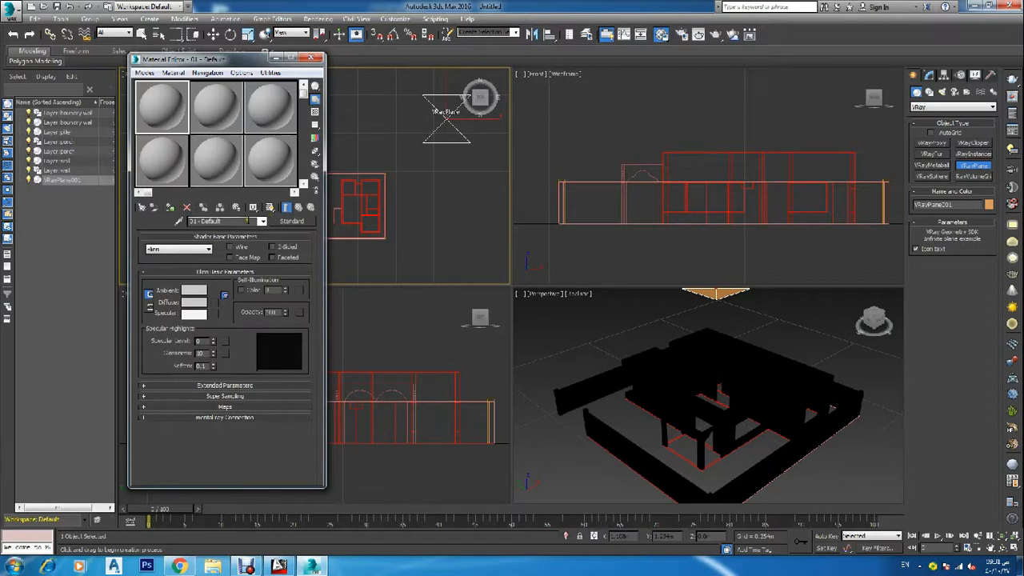
pyautogui.moveTo(248, 221); pyautogui.dragTo(58, 230)
pyautogui.write('ea')
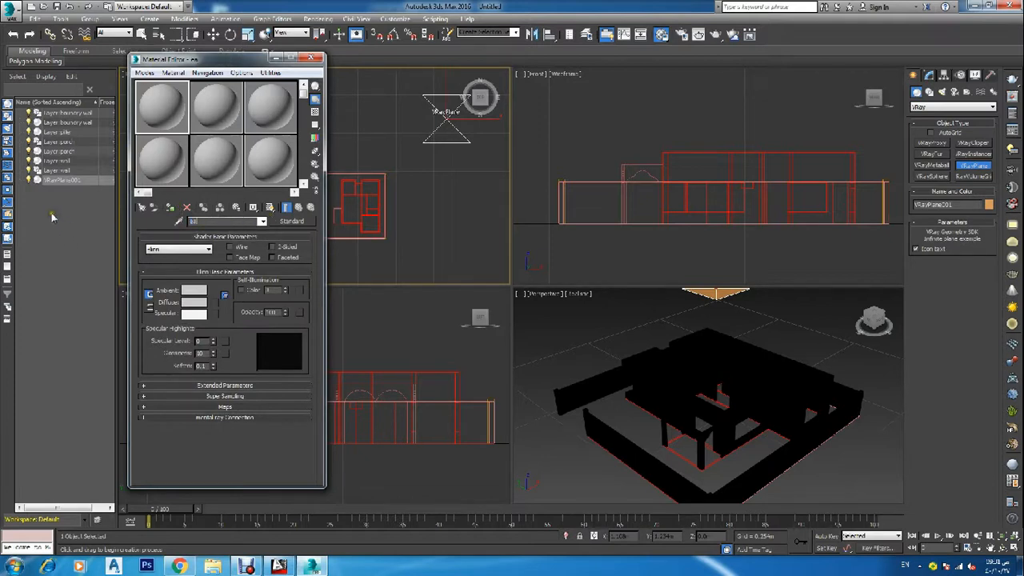
pyautogui.write('rth')
pyautogui.click(291, 221)
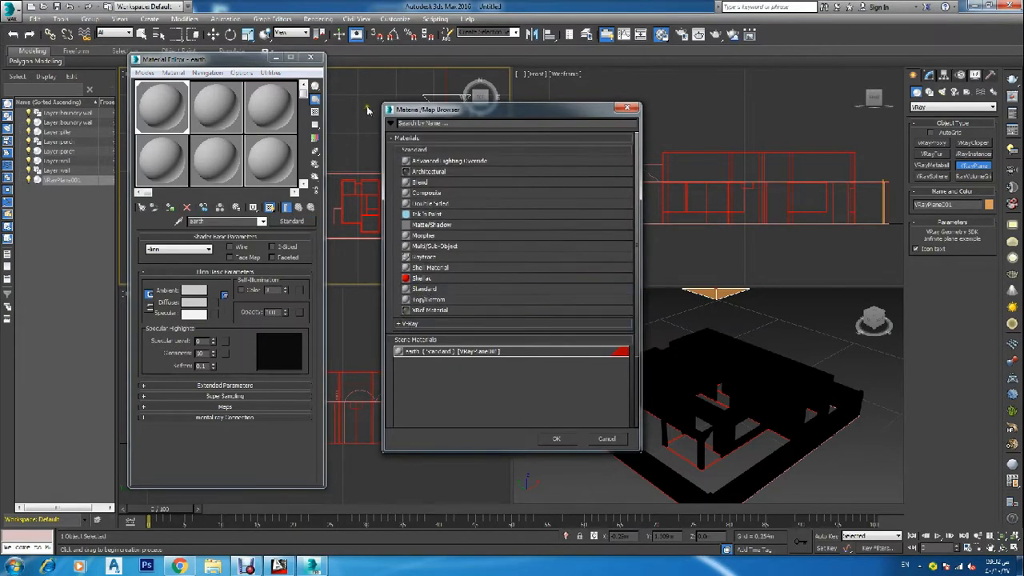
pyautogui.click(401, 150)
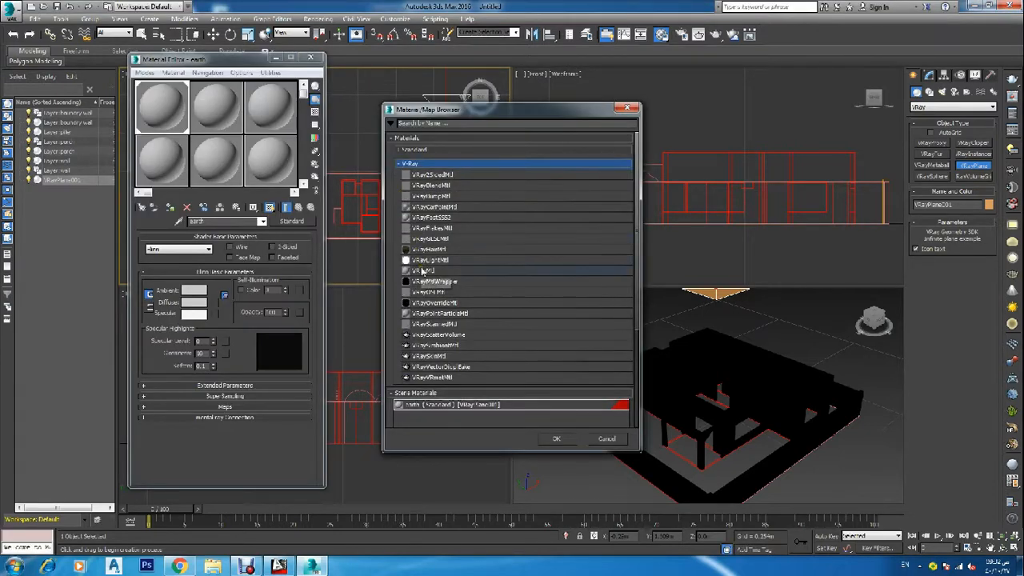
pyautogui.click(549, 271)
pyautogui.click(562, 437)
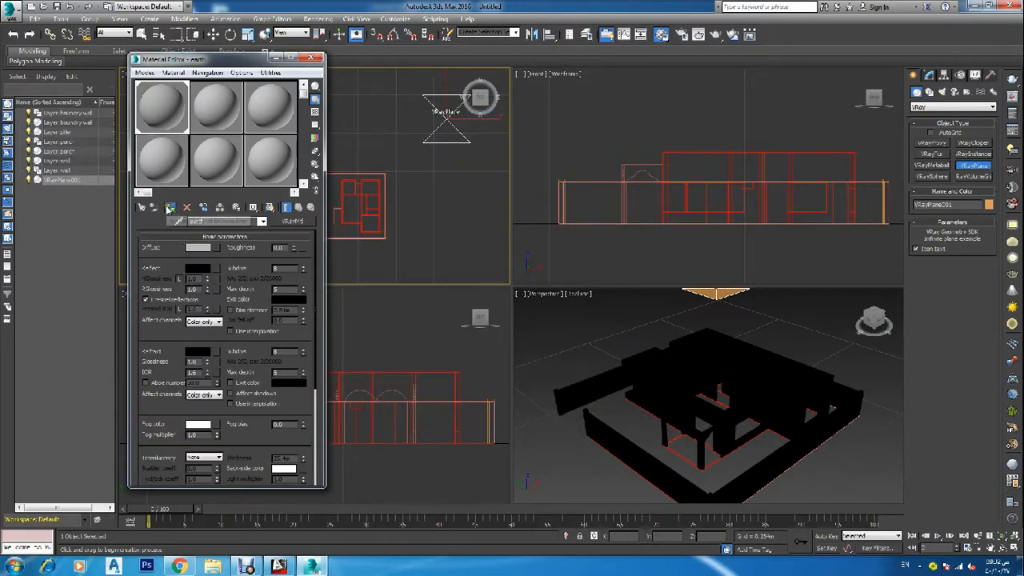
# Load the 69521675-dry-cracked-earth-texture-for-background image from the youtube folder in MY DOCUMENTS as the earth material's diffuse bitmap.
pyautogui.click(270, 207)
pyautogui.click(215, 248)
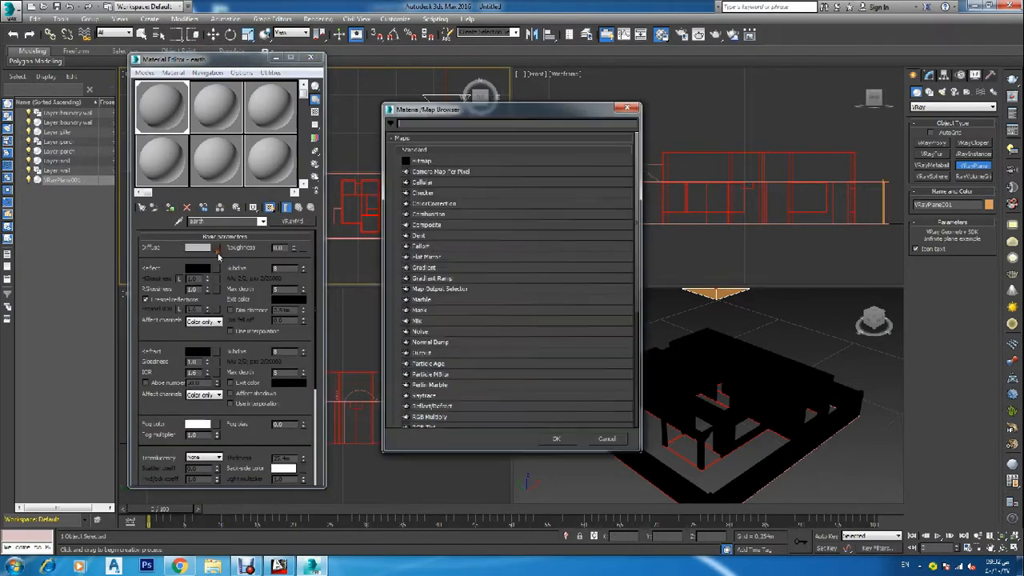
pyautogui.doubleClick(424, 163)
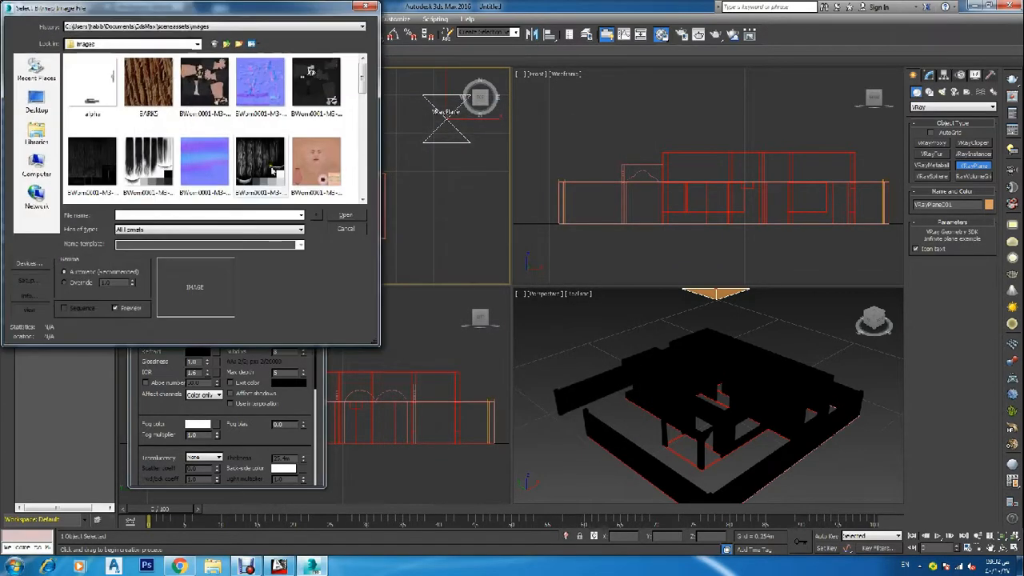
pyautogui.click(36, 166)
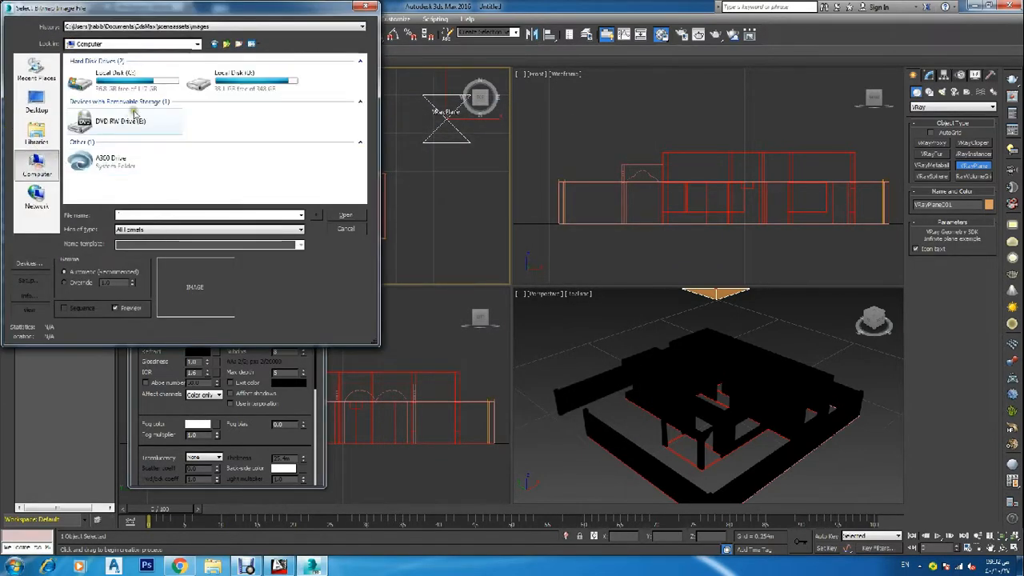
pyautogui.doubleClick(232, 76)
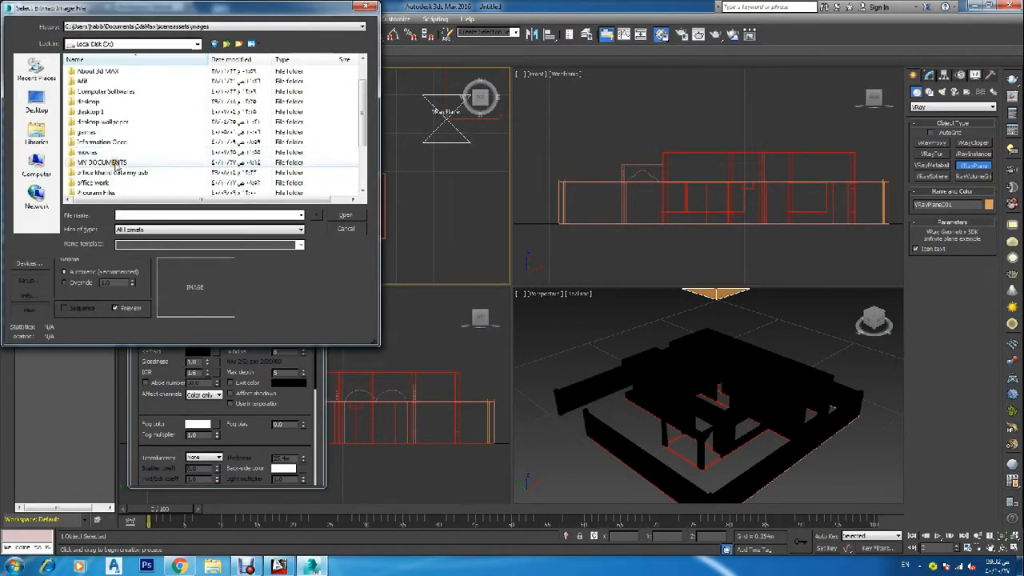
pyautogui.doubleClick(101, 163)
pyautogui.scroll(-2, 140, 165)
pyautogui.scroll(1, 140, 165)
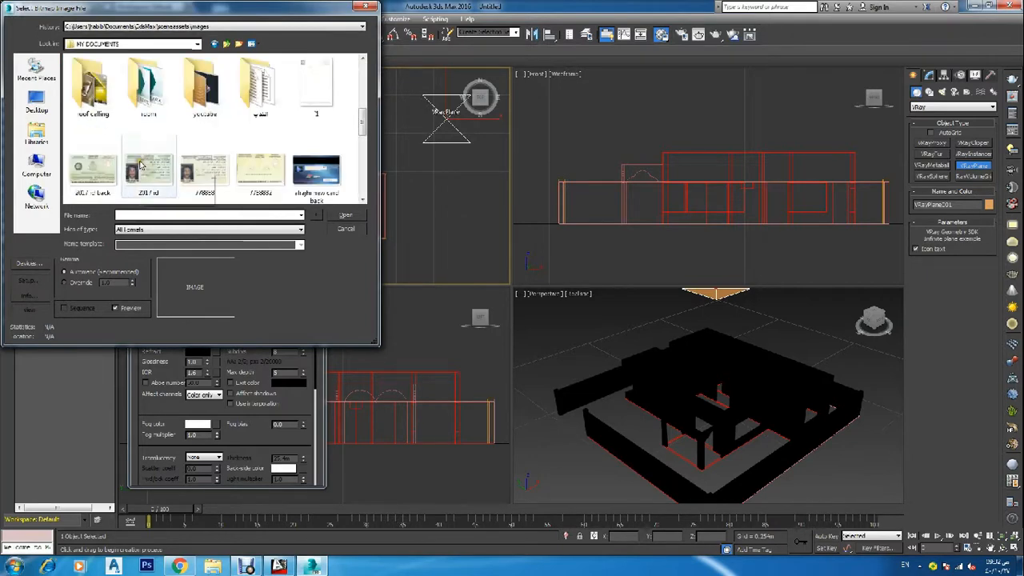
pyautogui.doubleClick(204, 84)
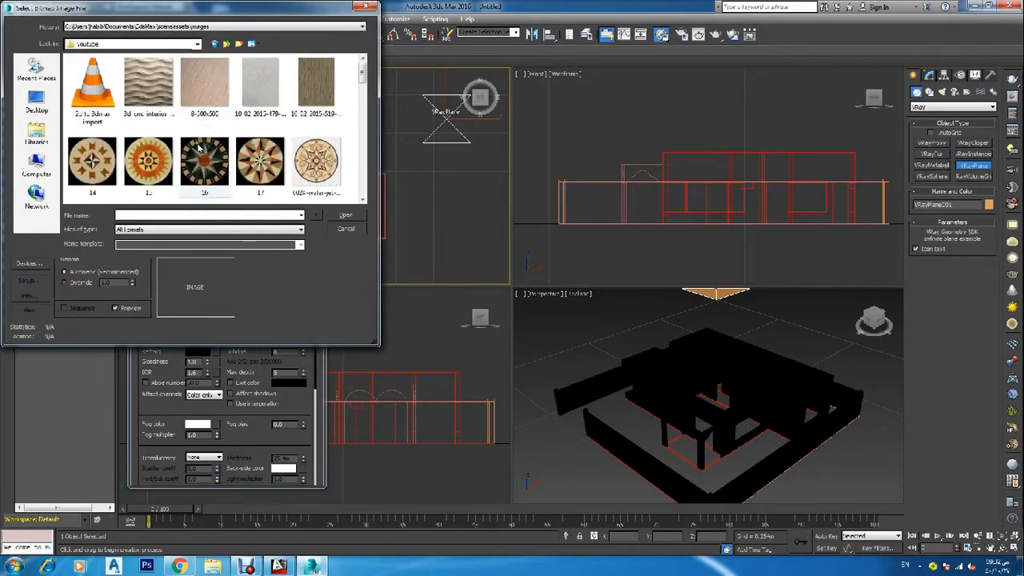
pyautogui.scroll(-3, 200, 144)
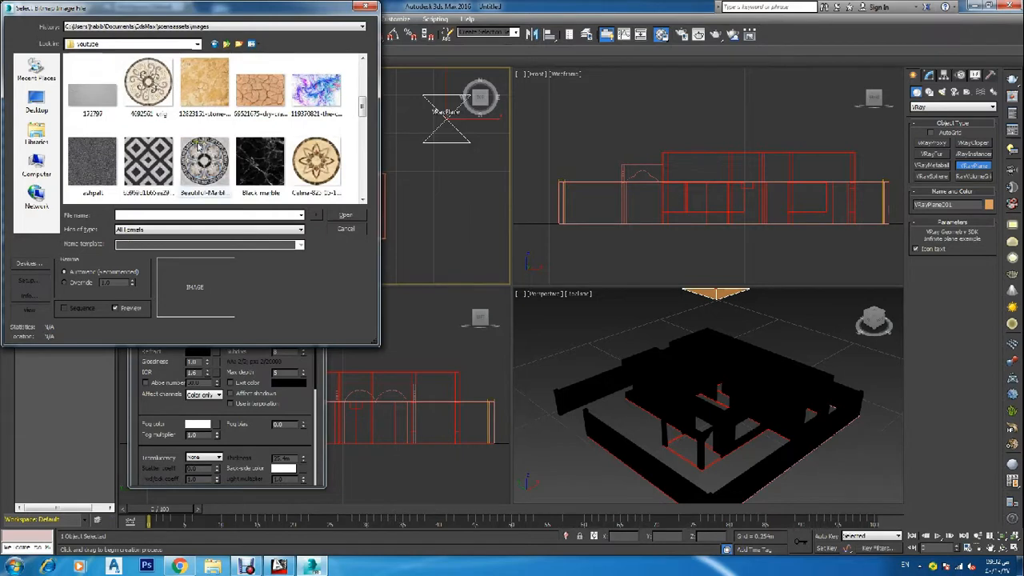
pyautogui.scroll(1, 201, 140)
pyautogui.click(259, 162)
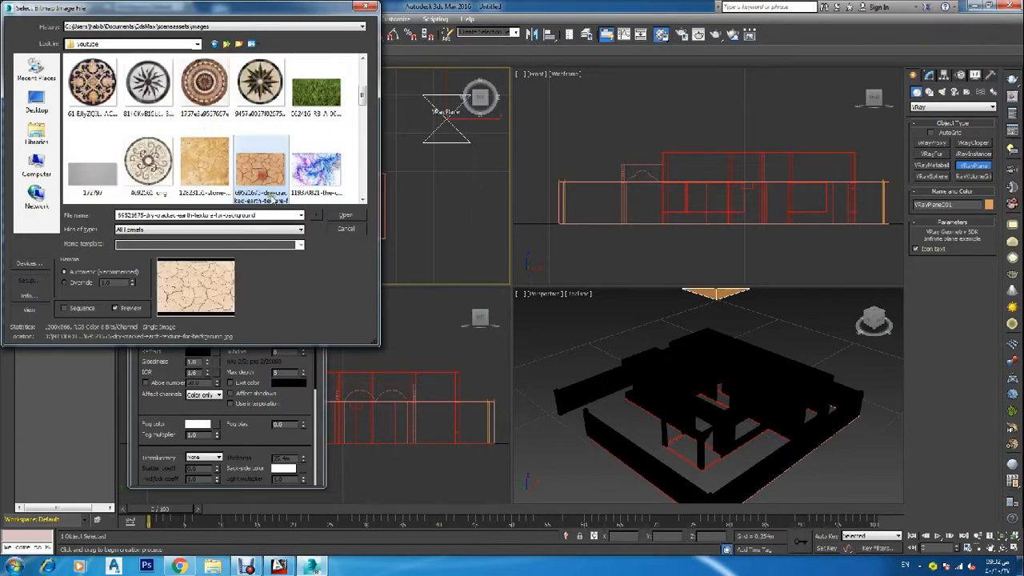
pyautogui.click(345, 216)
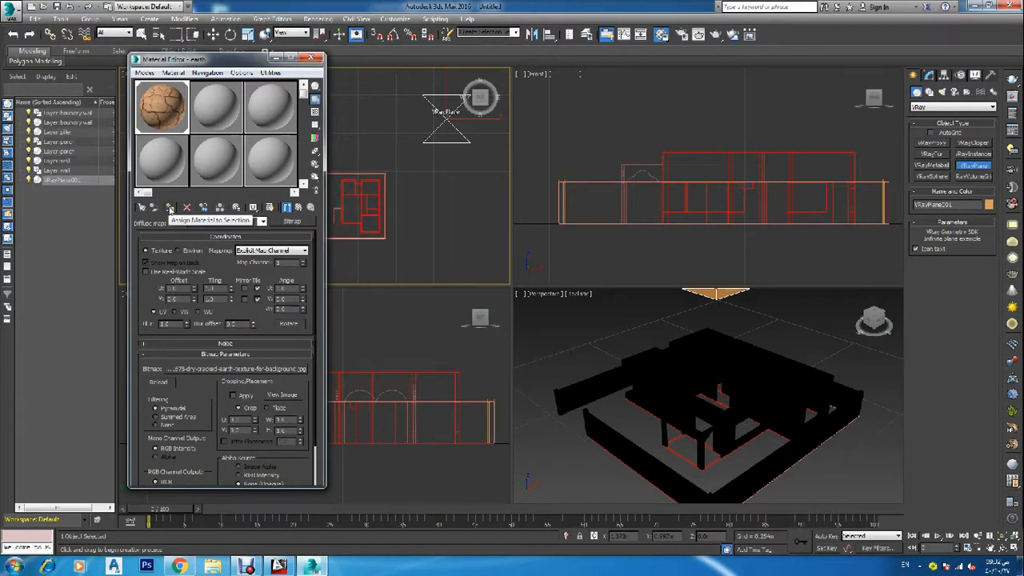
# Assign the earth material to the VRayPlane and set its bitmap tiling to about 5.5 in U and 5.6 in V.
pyautogui.click(171, 208)
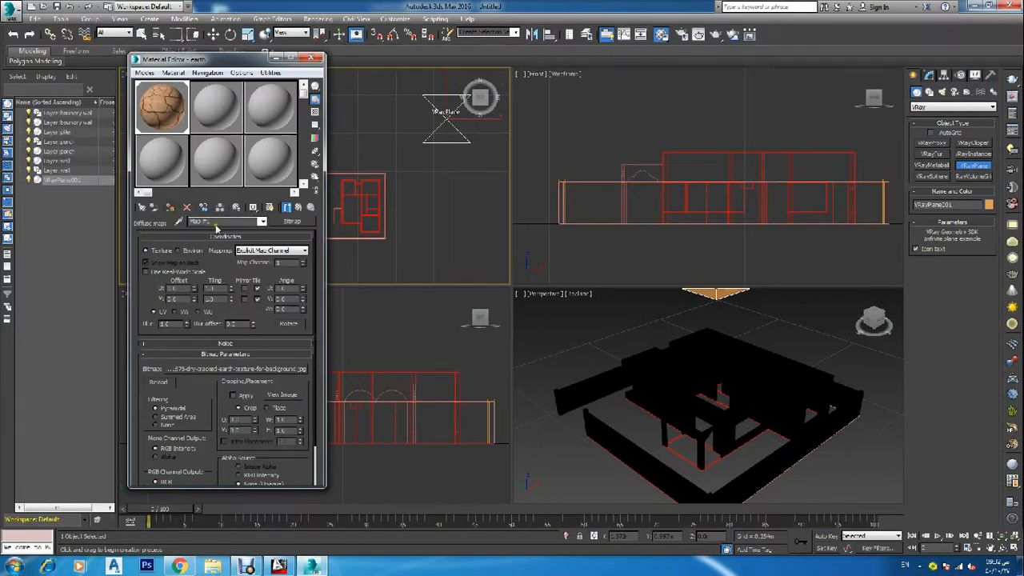
pyautogui.click(269, 207)
pyautogui.moveTo(231, 288); pyautogui.dragTo(230, 261)
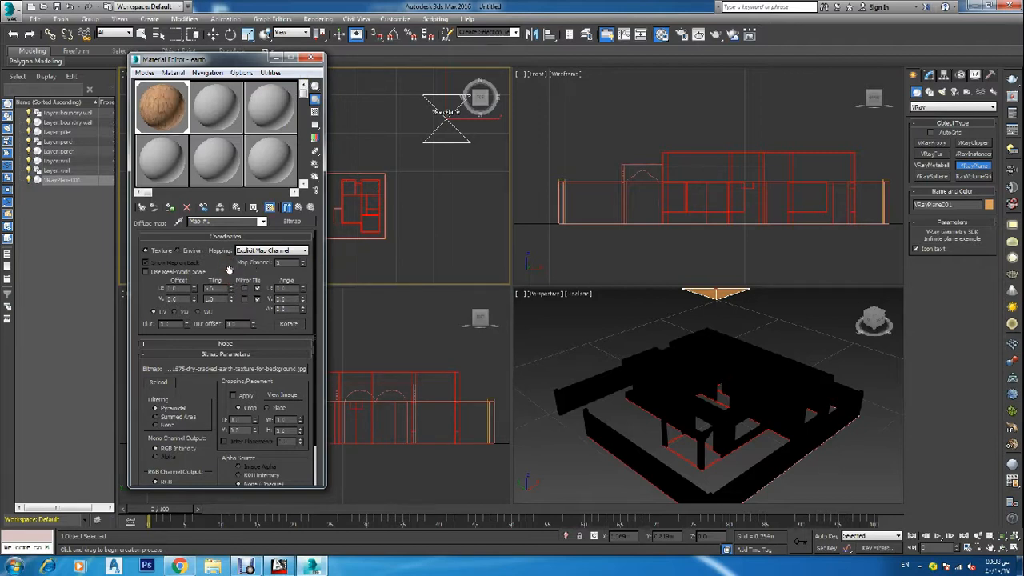
pyautogui.moveTo(232, 302); pyautogui.dragTo(233, 274)
# Render the Perspective view with V-Ray to check the cracked-earth ground, and close the render windows.
pyautogui.click(572, 315)
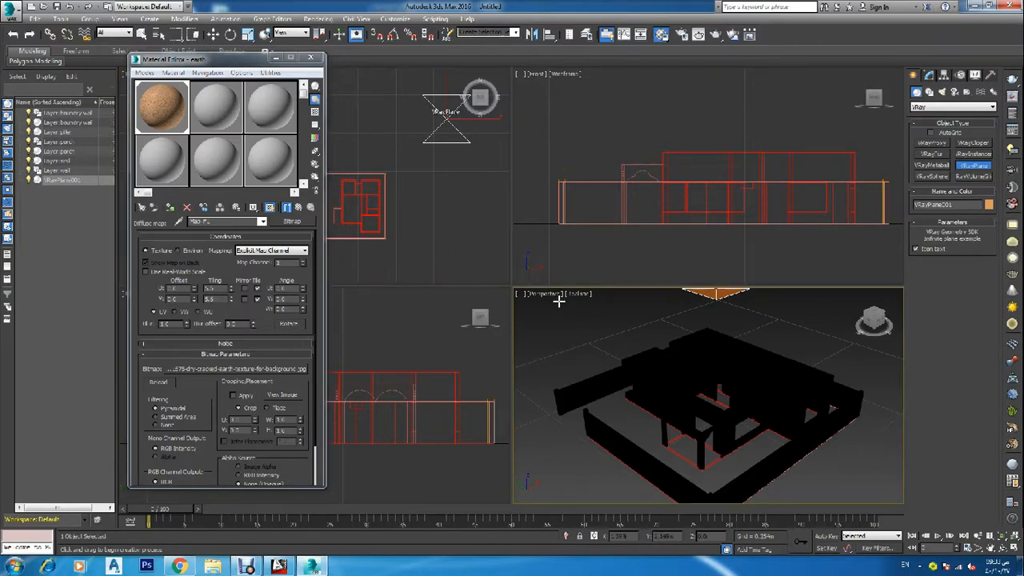
pyautogui.press('F10')
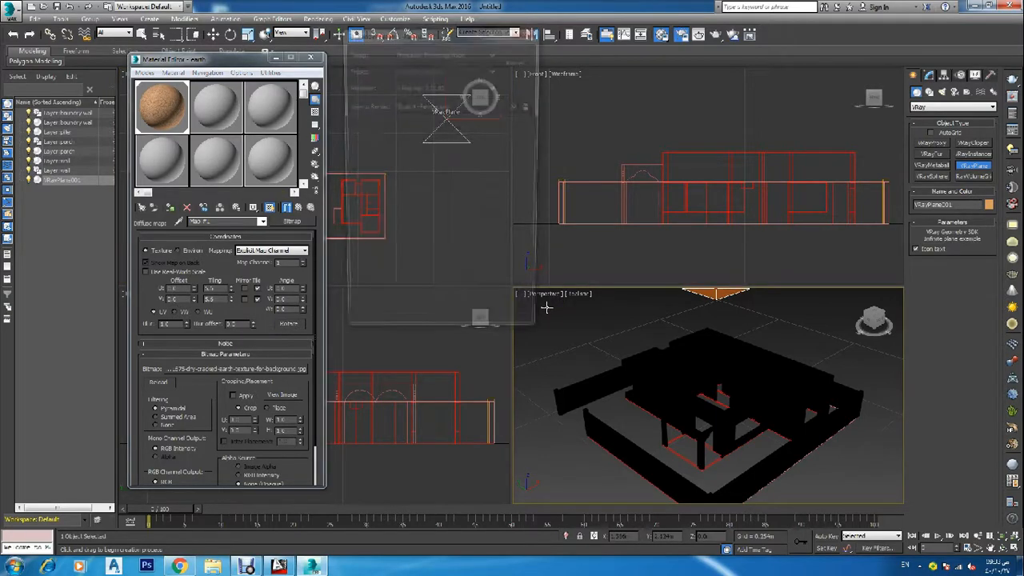
pyautogui.click(519, 60)
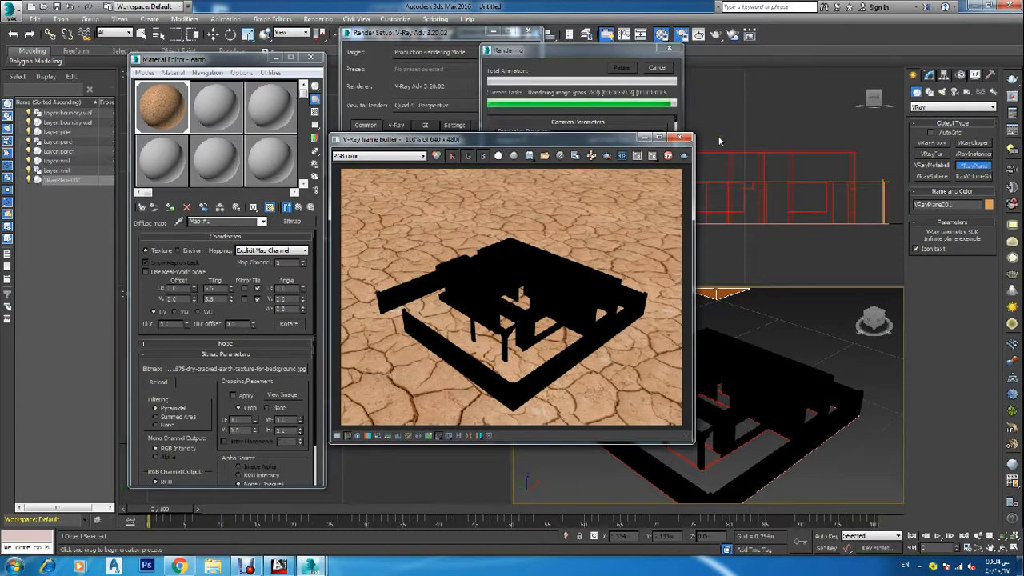
pyautogui.click(680, 138)
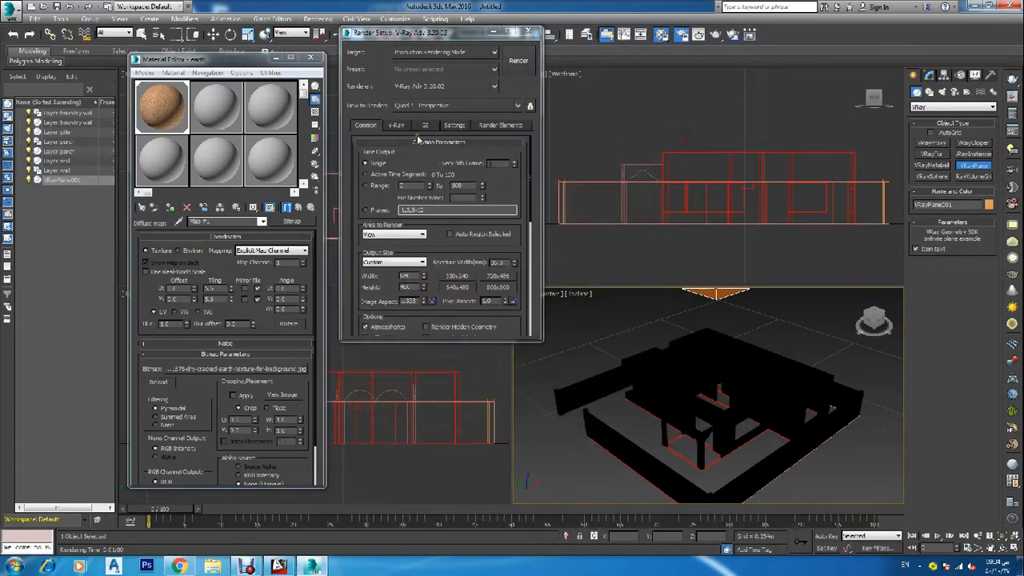
pyautogui.click(527, 32)
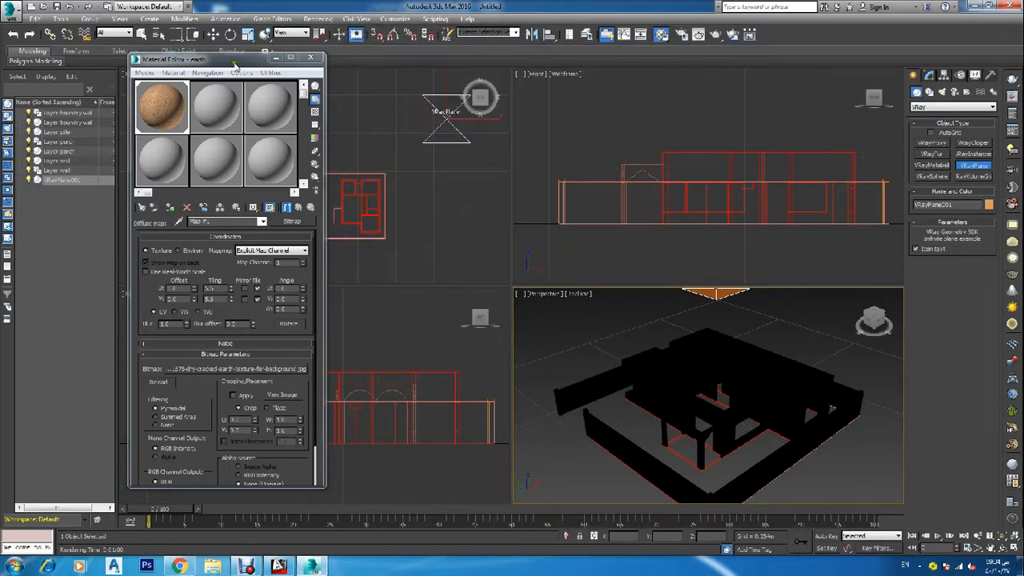
# Increase the earth bitmap's U and V tiling further for a finer crack pattern and close the Material Editor.
pyautogui.click(235, 64)
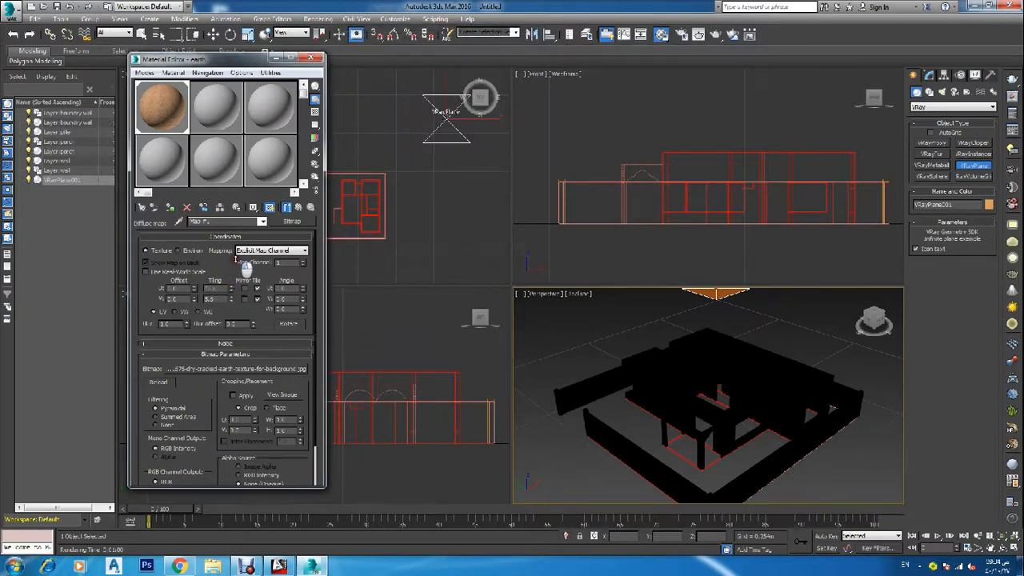
pyautogui.moveTo(231, 298); pyautogui.dragTo(233, 272)
pyautogui.click(311, 57)
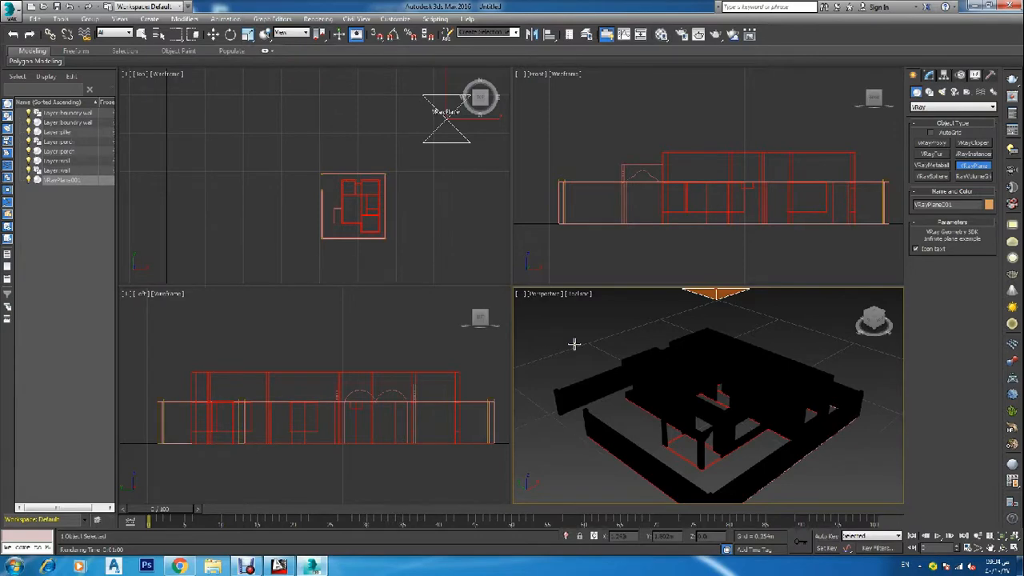
# Render the Perspective view again to check the finer ground texture, and close the render windows.
pyautogui.press('F10')
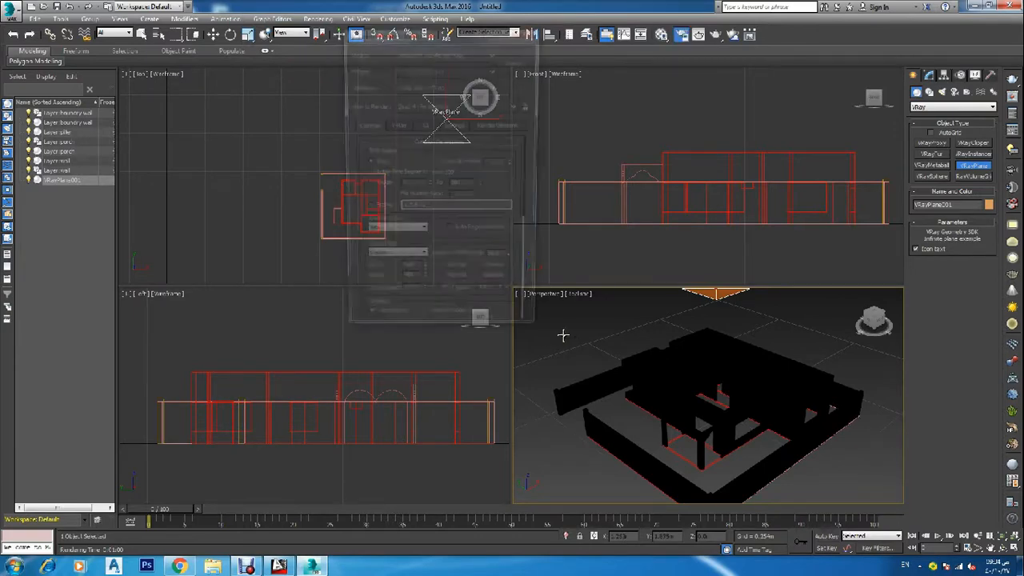
pyautogui.click(520, 64)
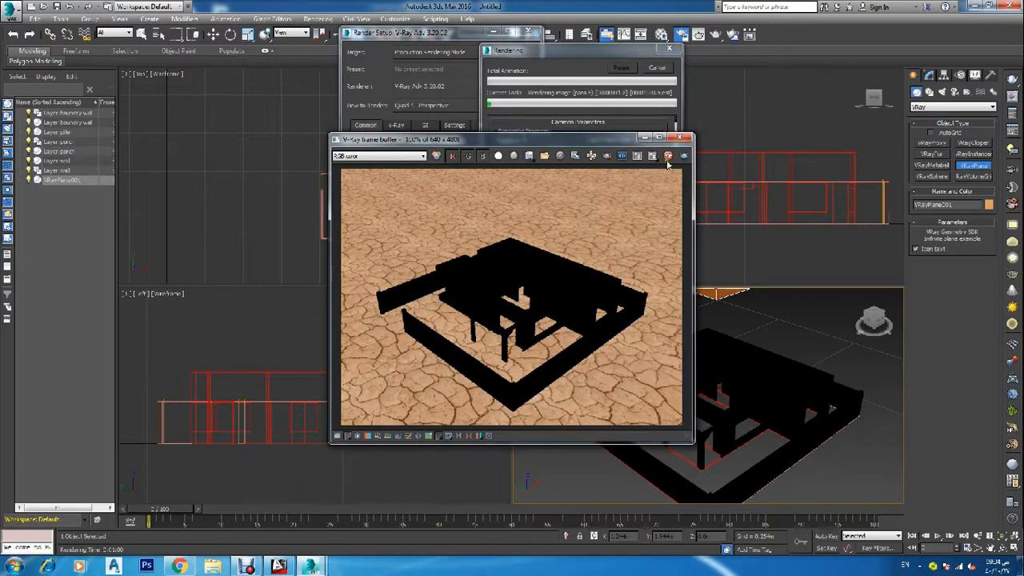
pyautogui.click(681, 140)
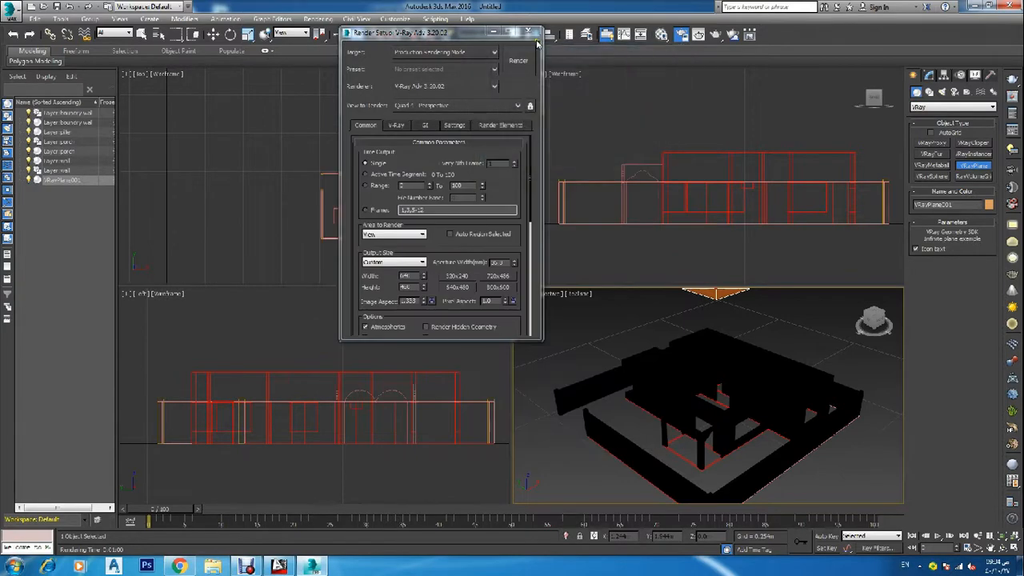
pyautogui.click(528, 32)
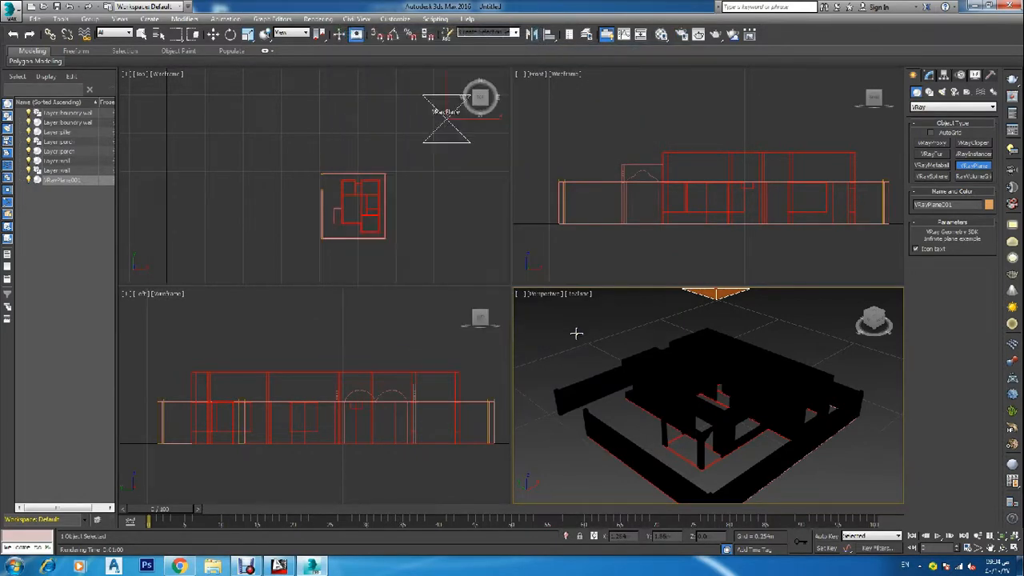
# Draw a standard primitive Plane along the west side of the house in the Top viewport, about 1.28 m long and 0.28 m wide.
pyautogui.rightClick(576, 333)
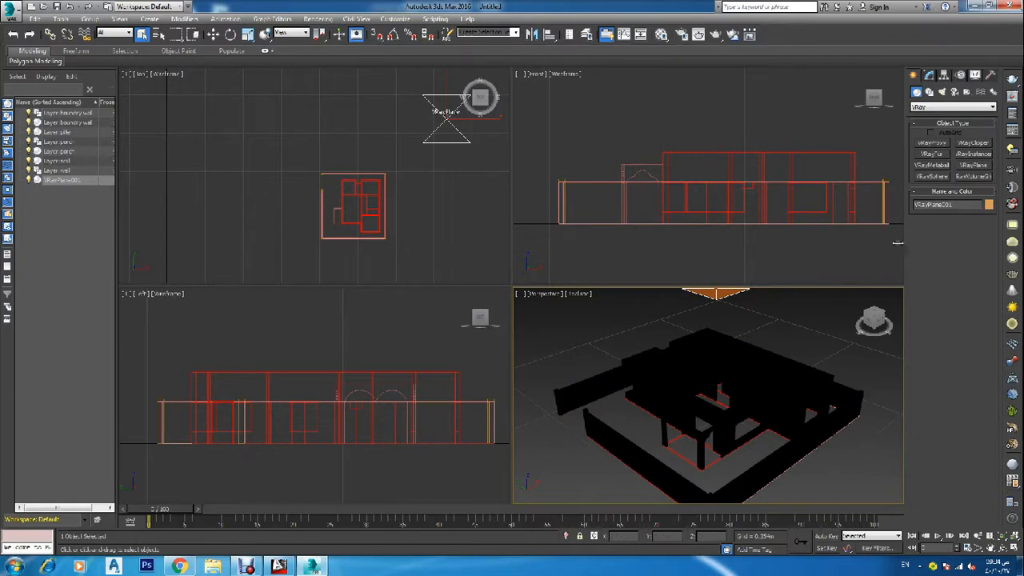
pyautogui.click(926, 106)
pyautogui.click(933, 114)
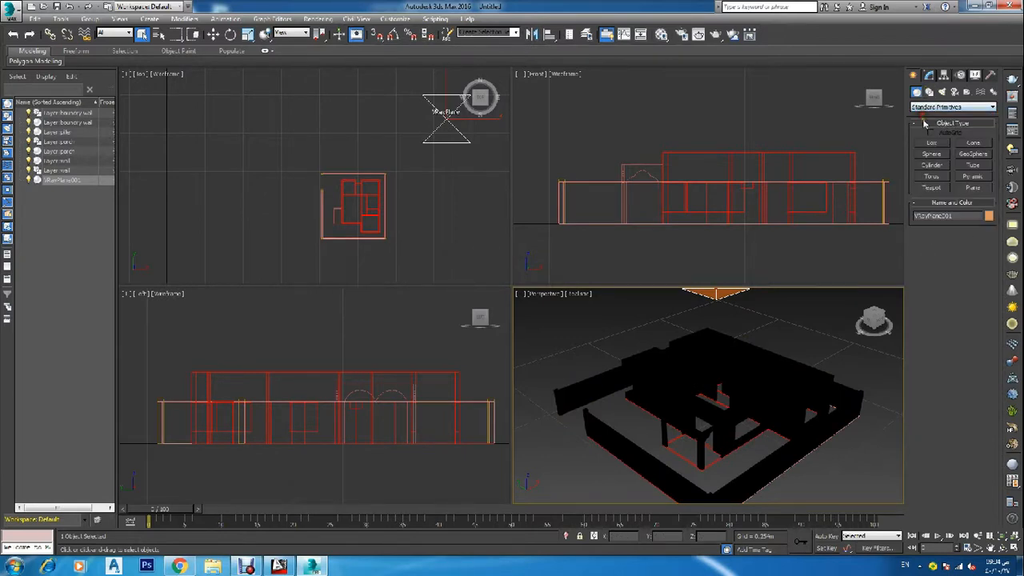
pyautogui.click(971, 187)
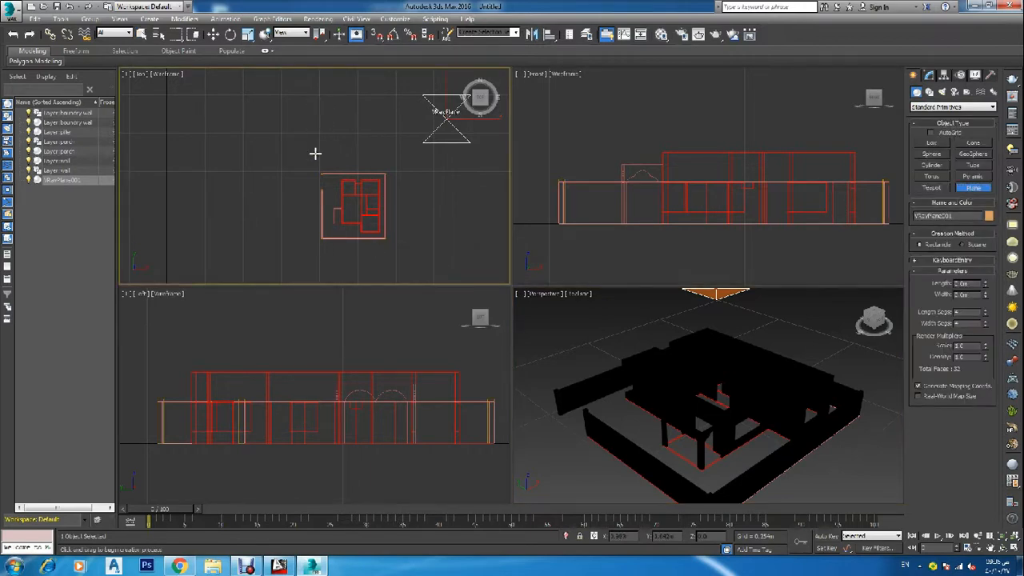
pyautogui.moveTo(319, 95); pyautogui.dragTo(277, 289)
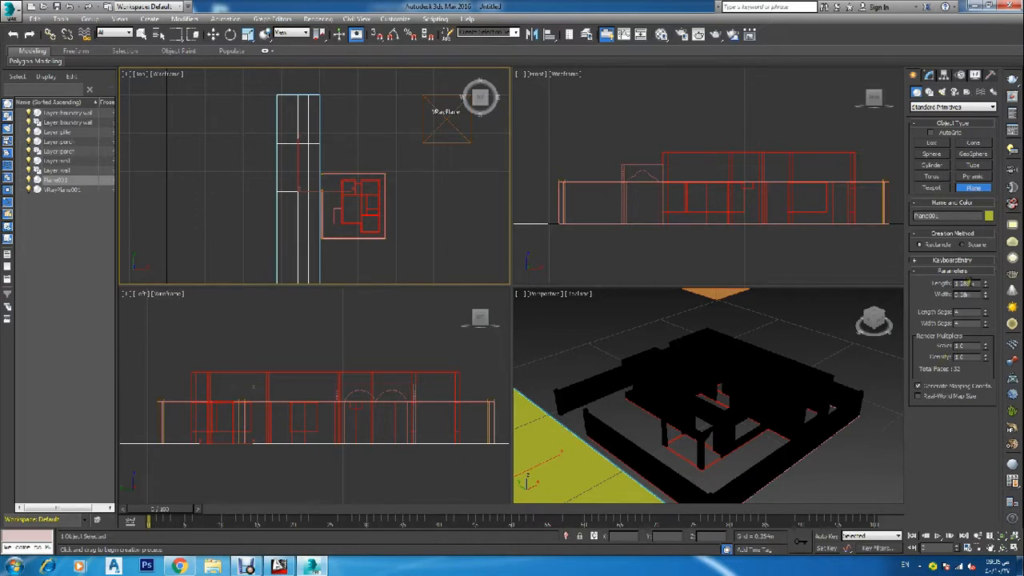
# Set the new plane's length to 20 m and width to 10 m.
pyautogui.write('20')
pyautogui.press('Return')
pyautogui.click(956, 294)
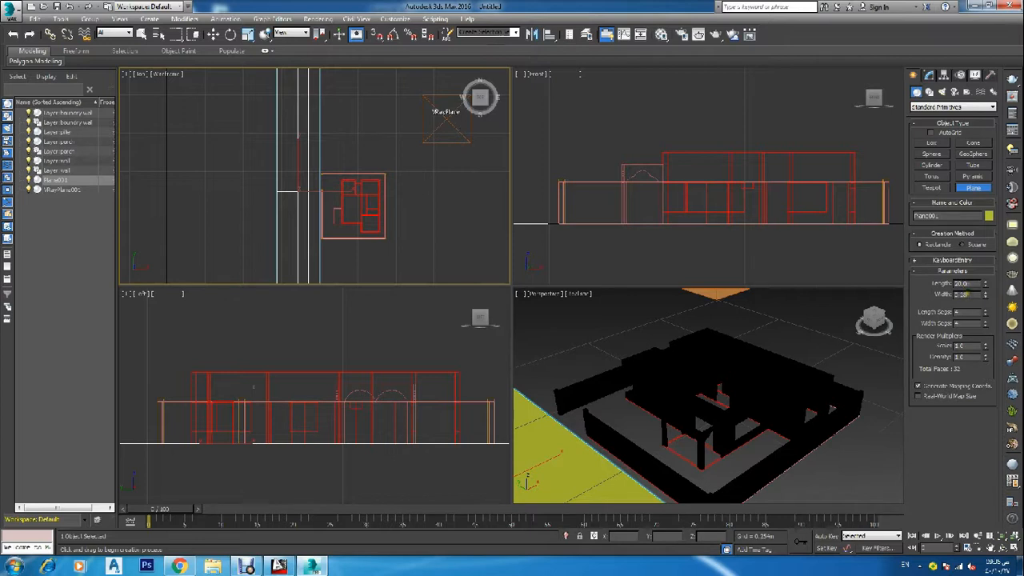
pyautogui.doubleClick(967, 295)
pyautogui.press('Tab')
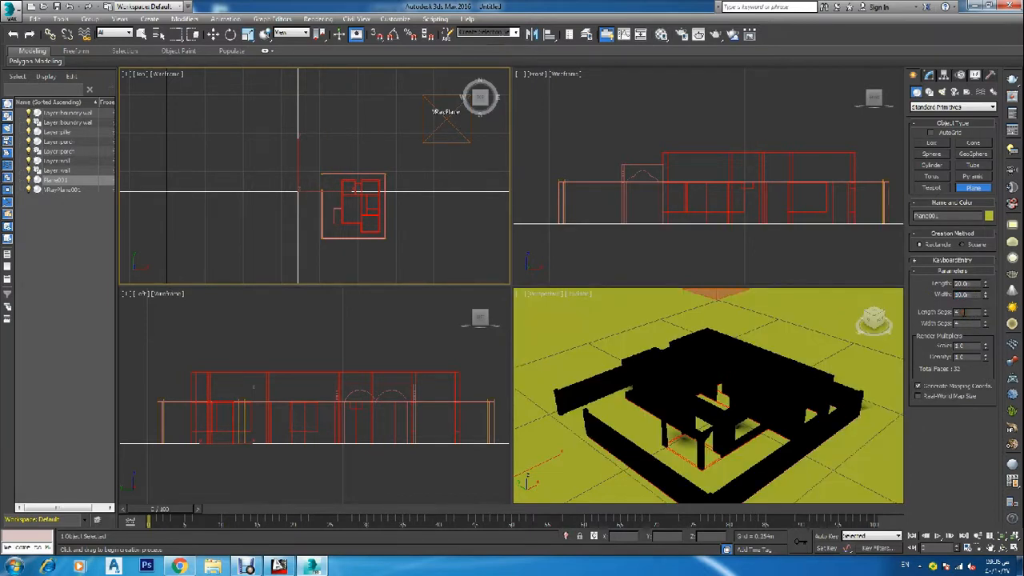
pyautogui.rightClick(773, 204)
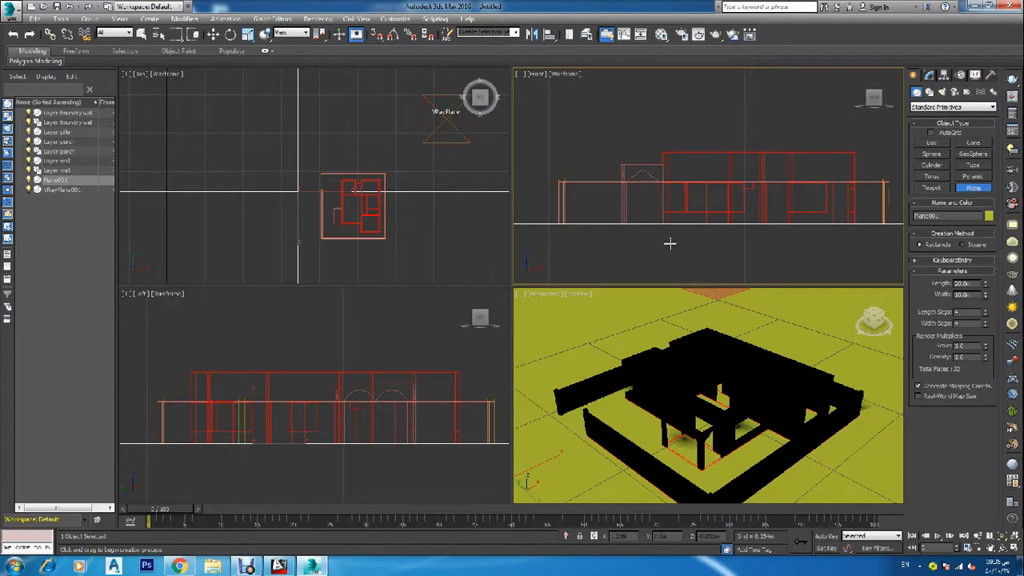
pyautogui.rightClick(347, 221)
pyautogui.scroll(-10, 346, 222)
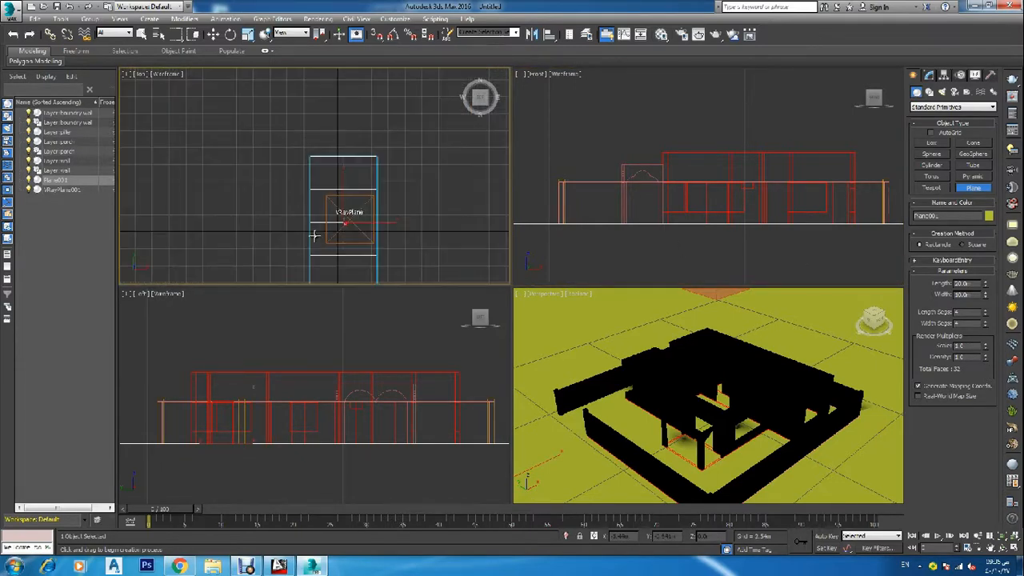
# Try to move the new plane west in the Top viewport so its east edge lies beside the house.
pyautogui.scroll(4, 313, 235)
pyautogui.press('w')
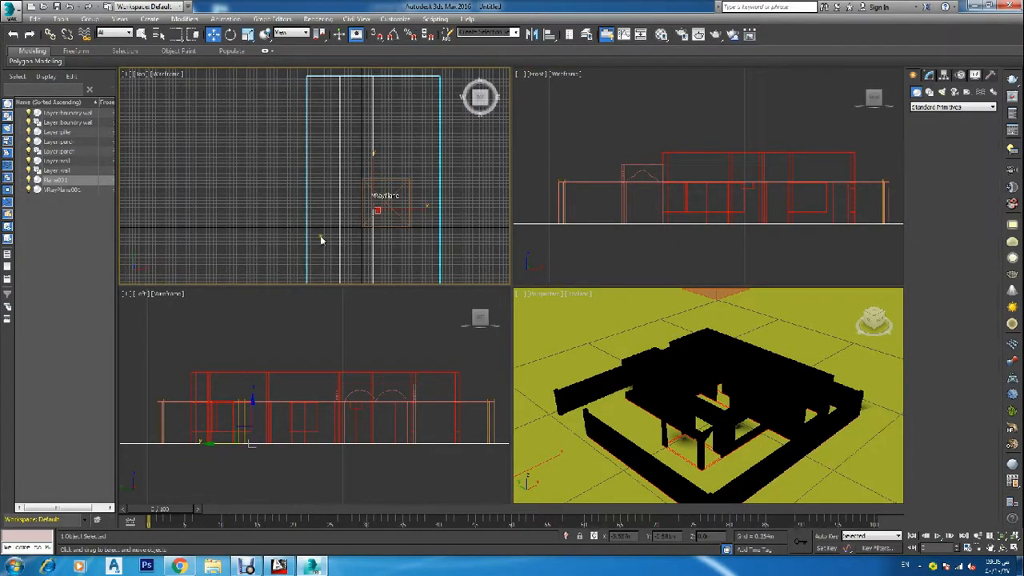
pyautogui.moveTo(402, 208); pyautogui.dragTo(324, 199)
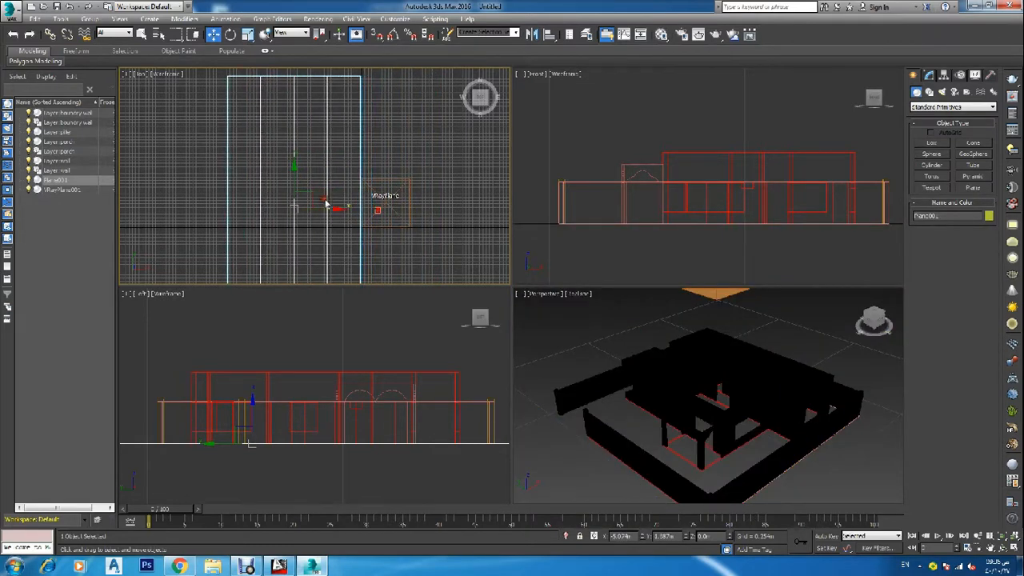
pyautogui.scroll(4, 347, 212)
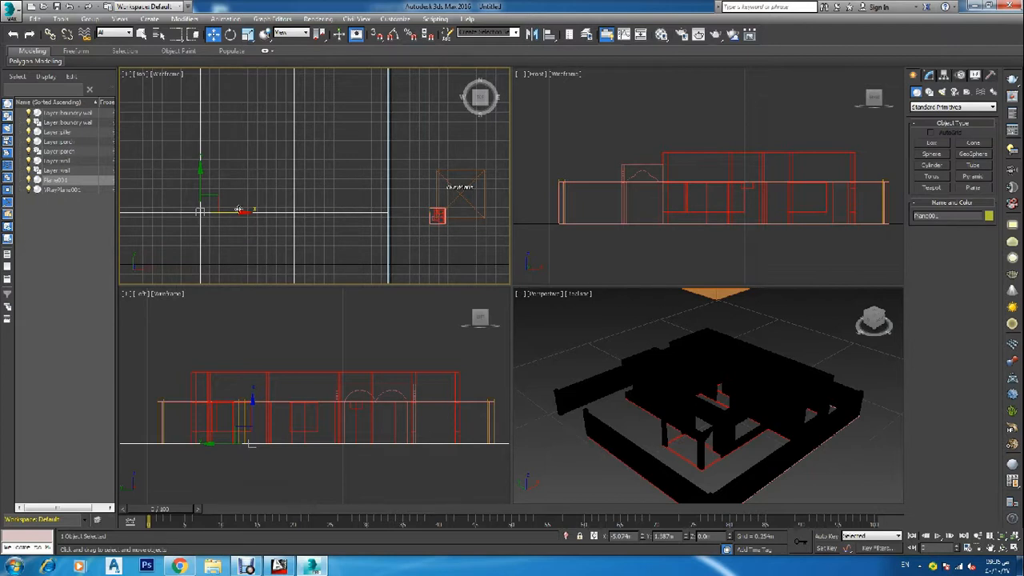
pyautogui.moveTo(225, 212); pyautogui.dragTo(264, 213)
pyautogui.scroll(3, 391, 218)
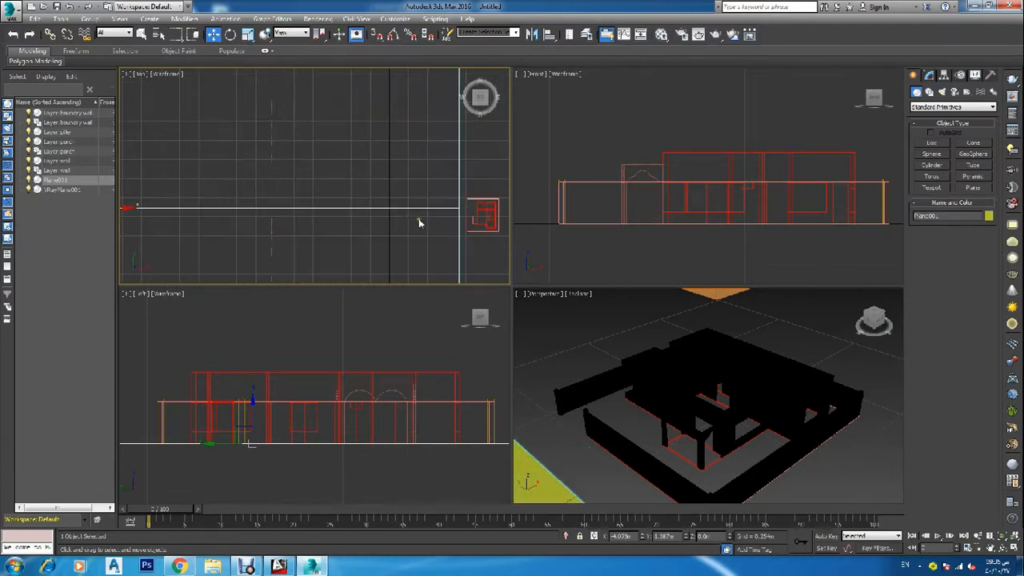
pyautogui.scroll(-2, 416, 224)
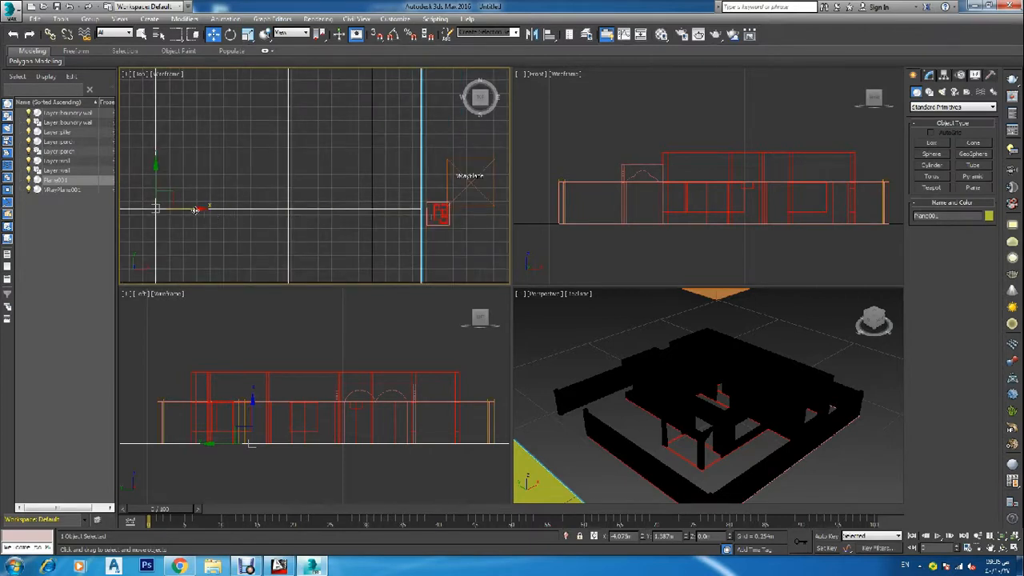
pyautogui.moveTo(186, 210); pyautogui.dragTo(188, 209)
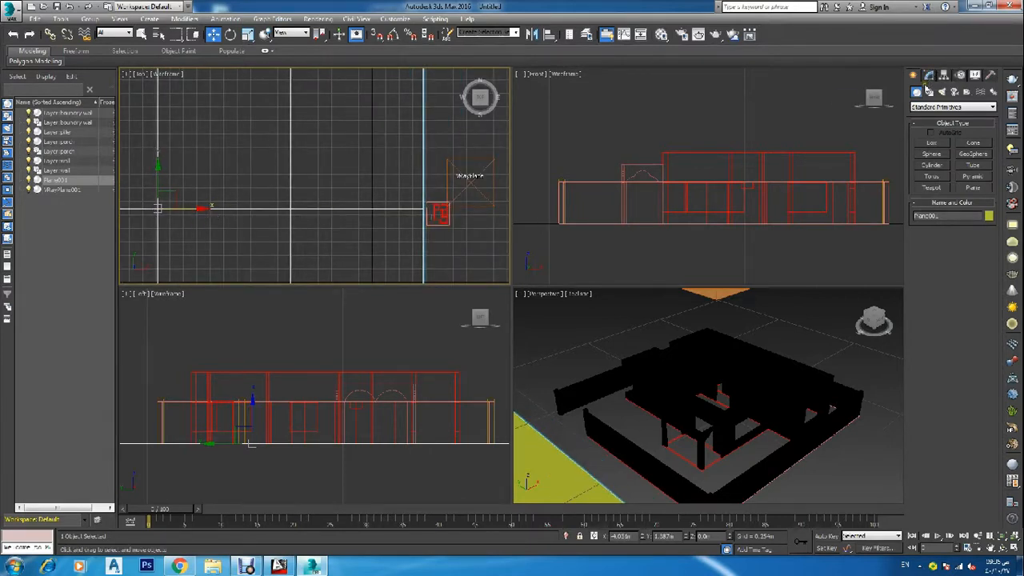
# Undo the plane's moves and its last width change.
pyautogui.hotkey('ctrl', 'z')
pyautogui.hotkey('ctrl', 'z')
pyautogui.hotkey('ctrl', 'y')
pyautogui.hotkey('ctrl', 'y')
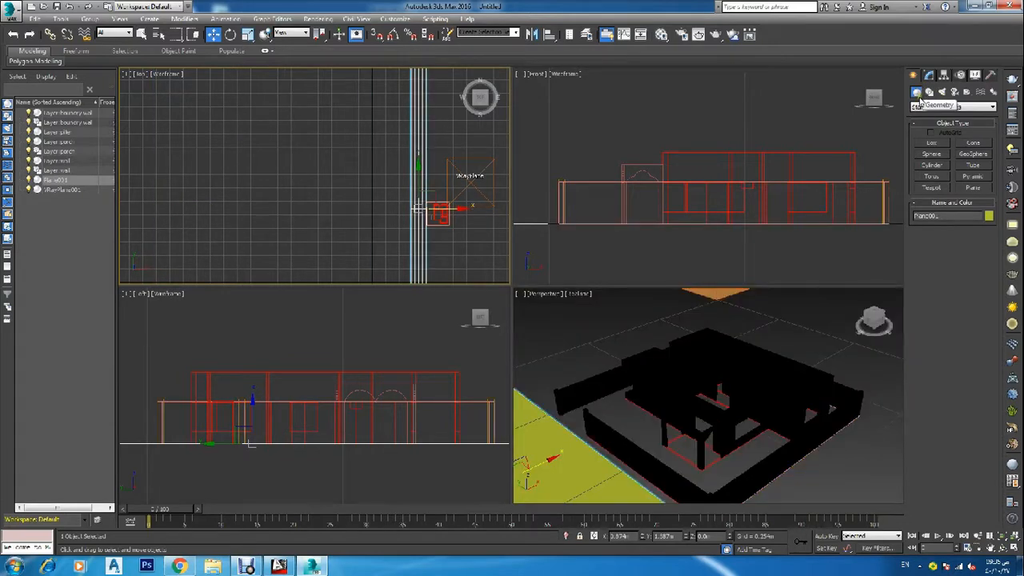
# Set the plane's length to 10 m and dismiss the pop-up advertisement along with the browser page it opens.
pyautogui.scroll(-3, 359, 204)
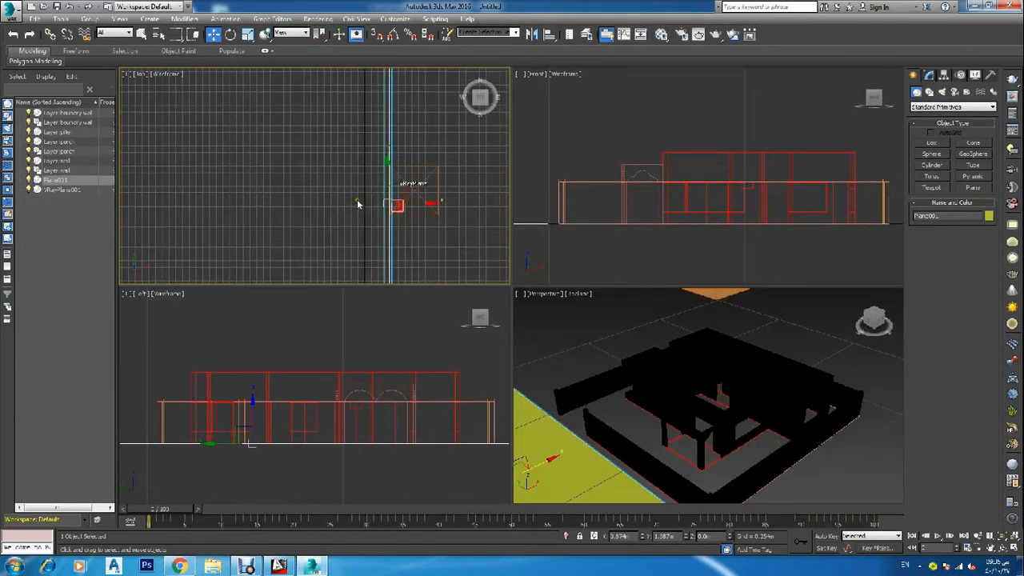
pyautogui.scroll(5, 364, 205)
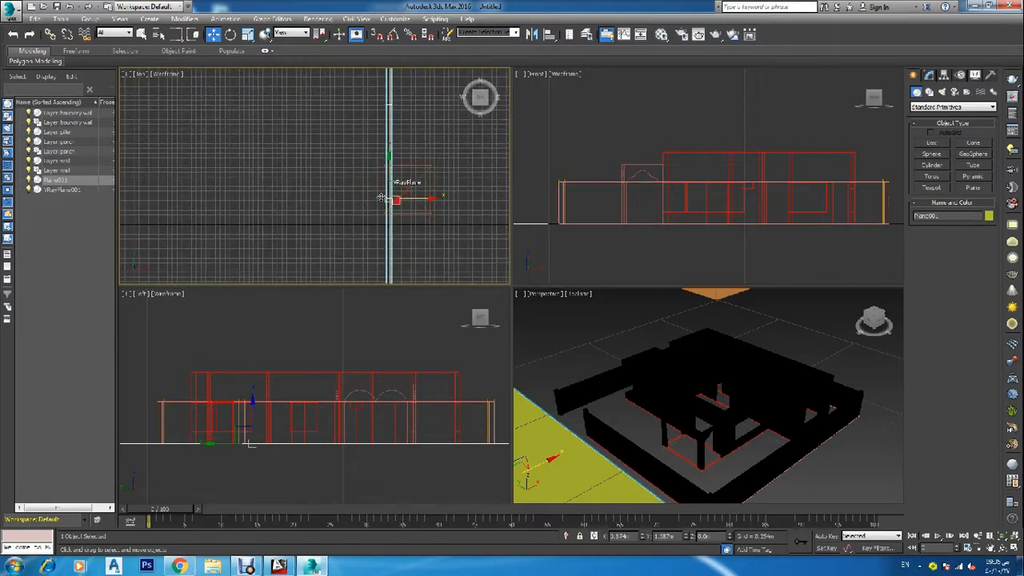
pyautogui.click(929, 74)
pyautogui.click(1010, 343)
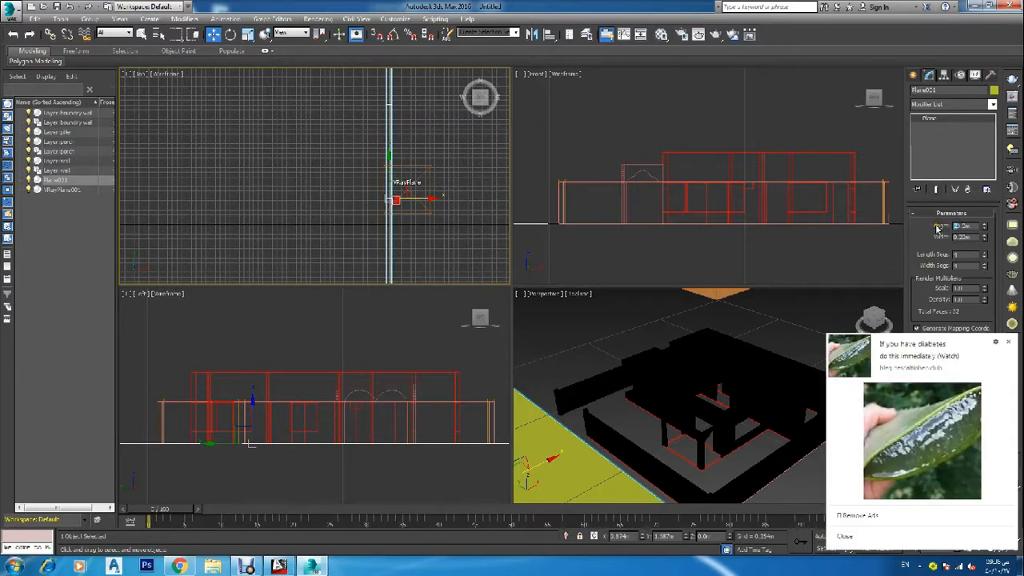
pyautogui.click(1008, 343)
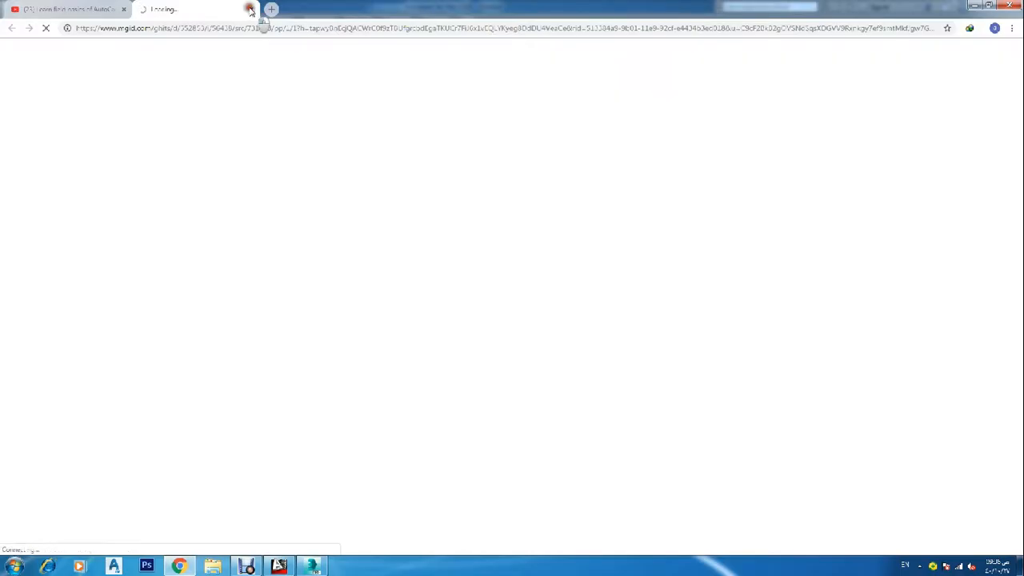
pyautogui.click(250, 9)
pyautogui.click(974, 5)
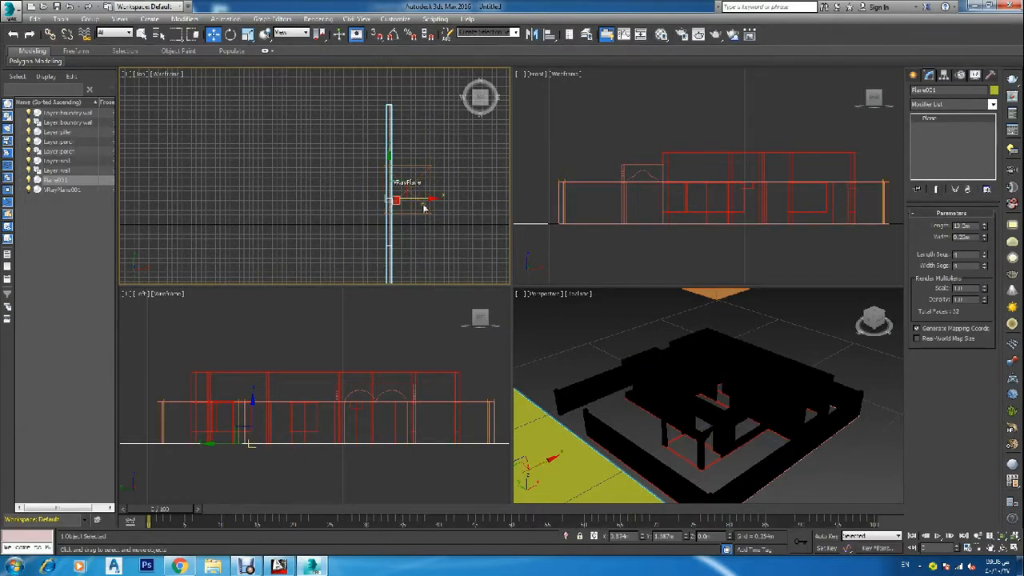
# Reduce the plane's width to about 0.11 m and move it east, closer to the boundary wall.
pyautogui.scroll(3, 415, 196)
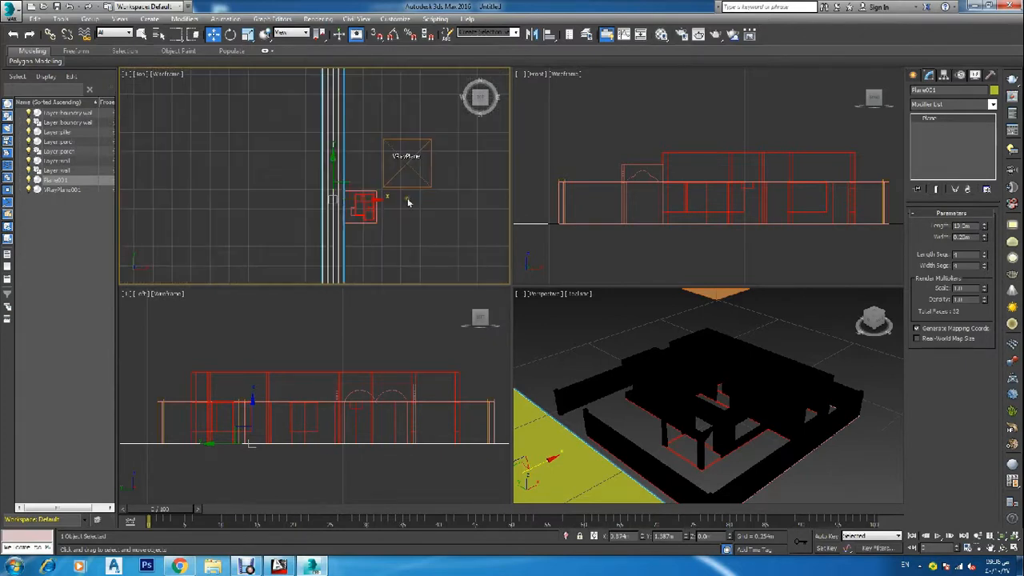
pyautogui.scroll(4, 393, 200)
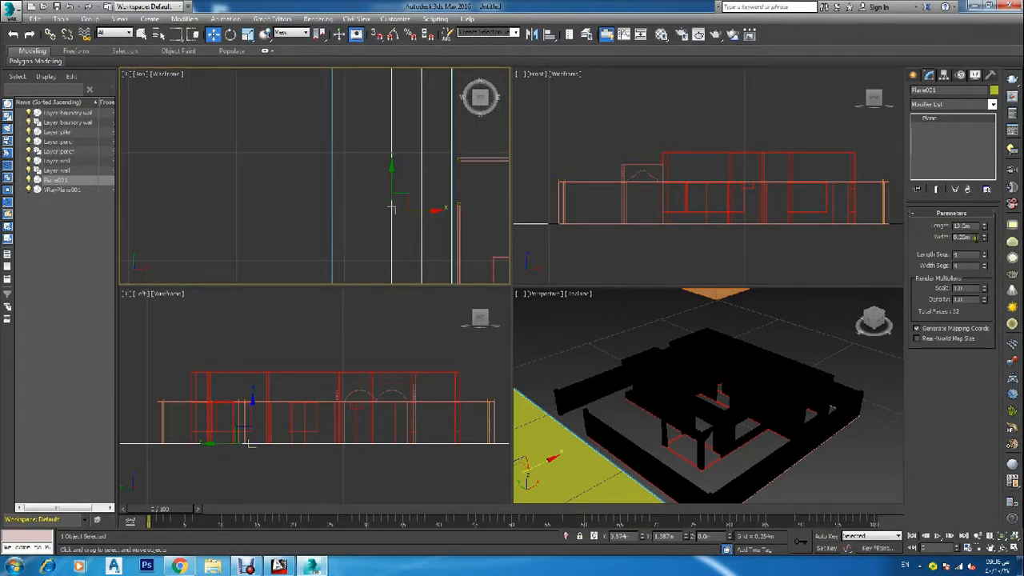
pyautogui.moveTo(983, 240); pyautogui.dragTo(1000, 280)
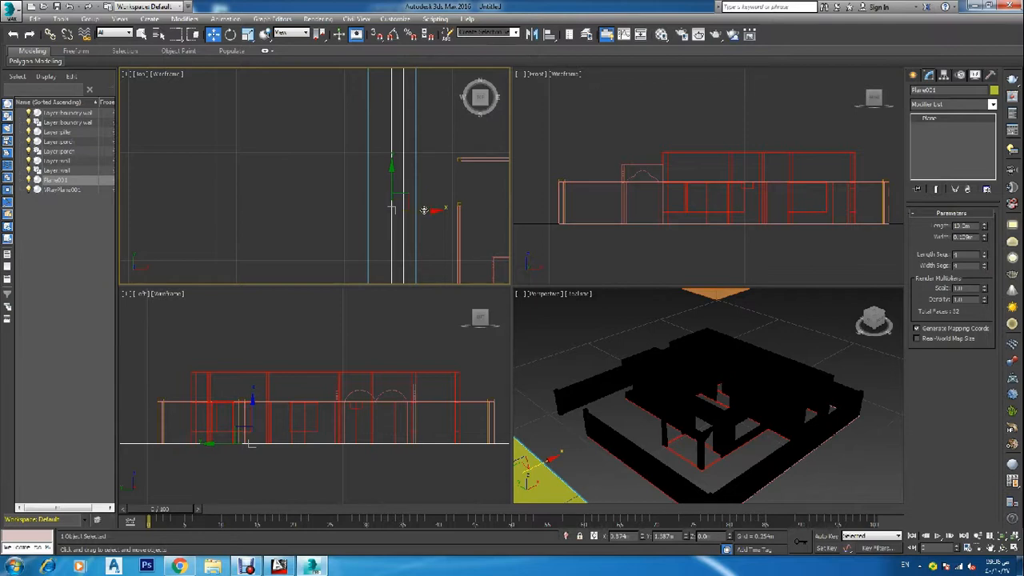
pyautogui.moveTo(424, 210); pyautogui.dragTo(458, 217)
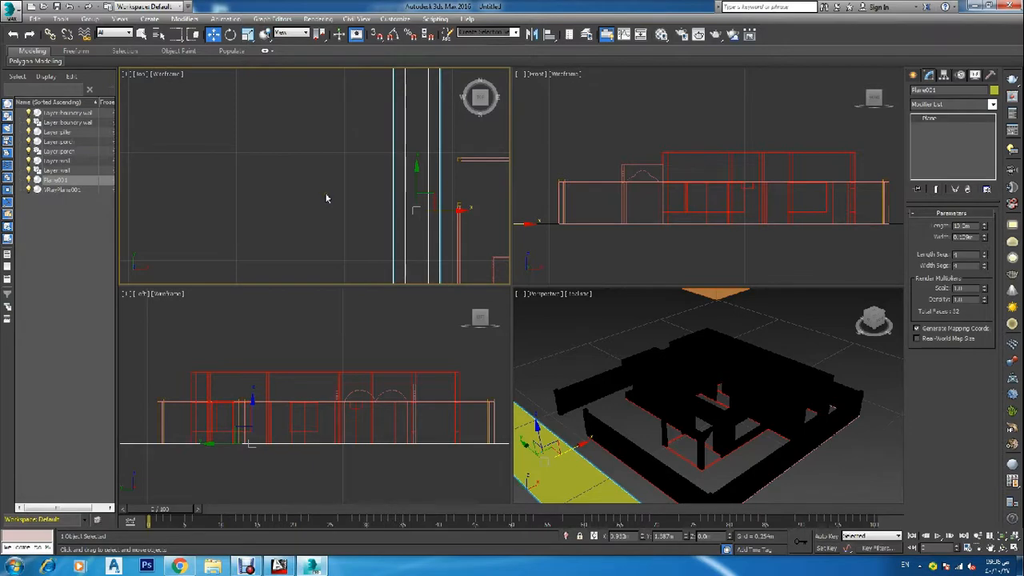
# Name the second Material Editor slot "road" and assign that material to the selected plane.
pyautogui.press('m')
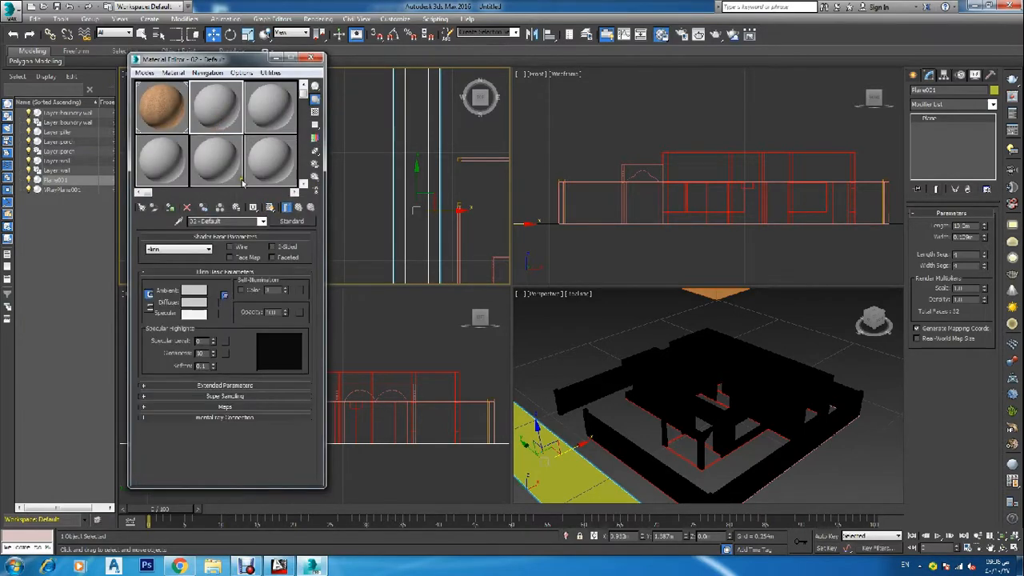
pyautogui.moveTo(228, 224); pyautogui.dragTo(157, 227)
pyautogui.write('r')
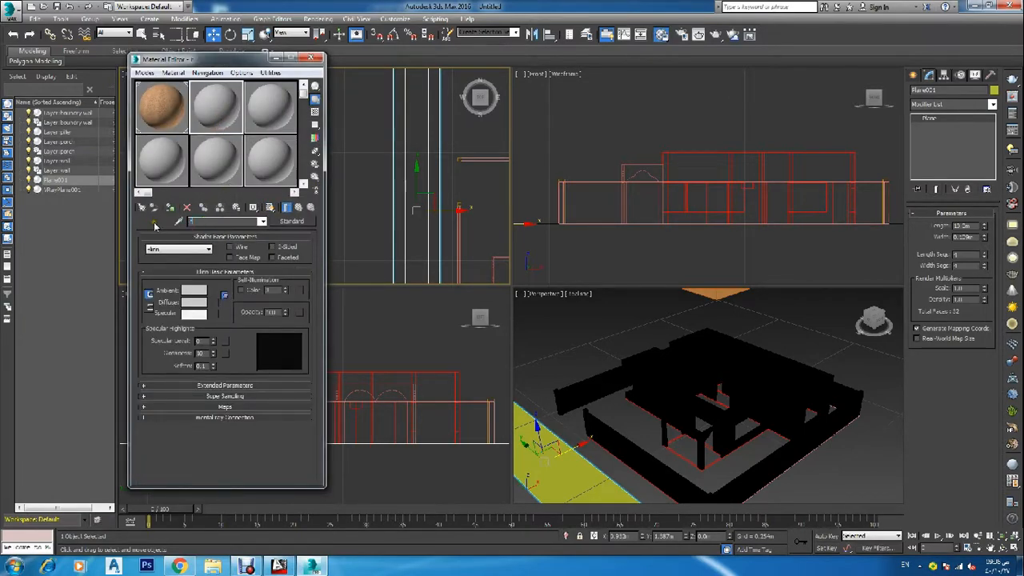
pyautogui.write('oad')
pyautogui.click(170, 207)
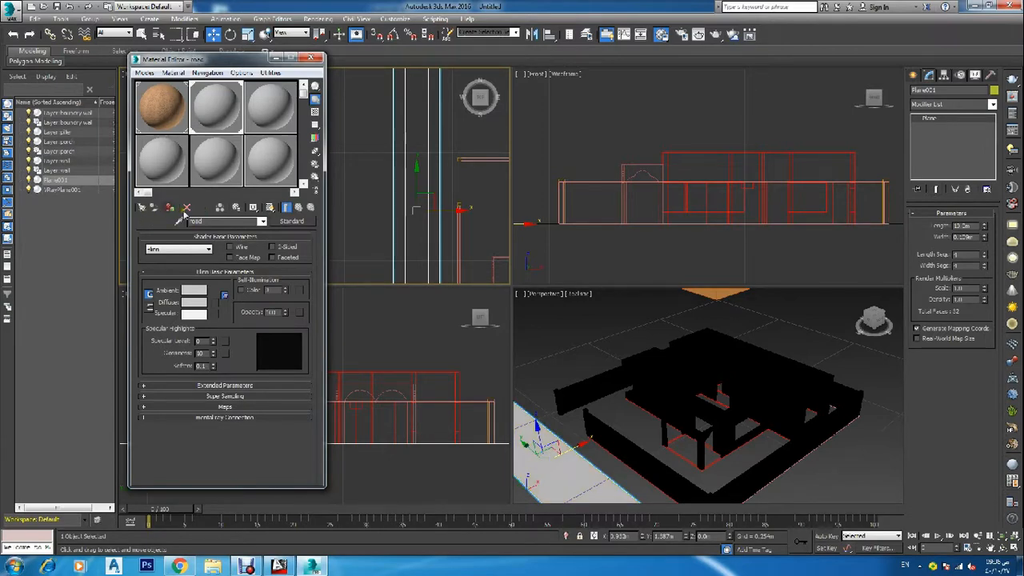
# Change the road material's type to VRayMtl and enable its viewport display.
pyautogui.click(285, 223)
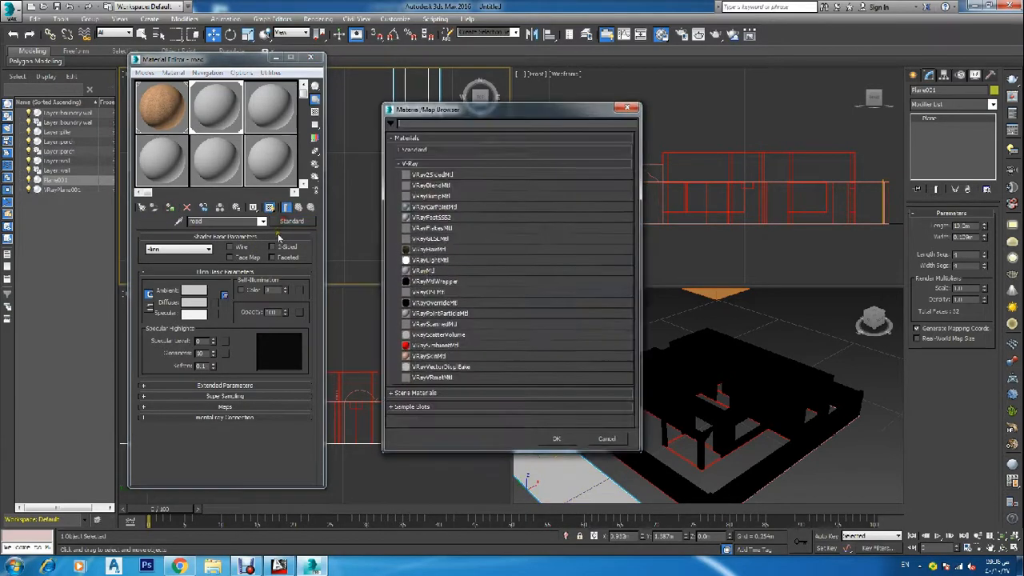
pyautogui.doubleClick(432, 270)
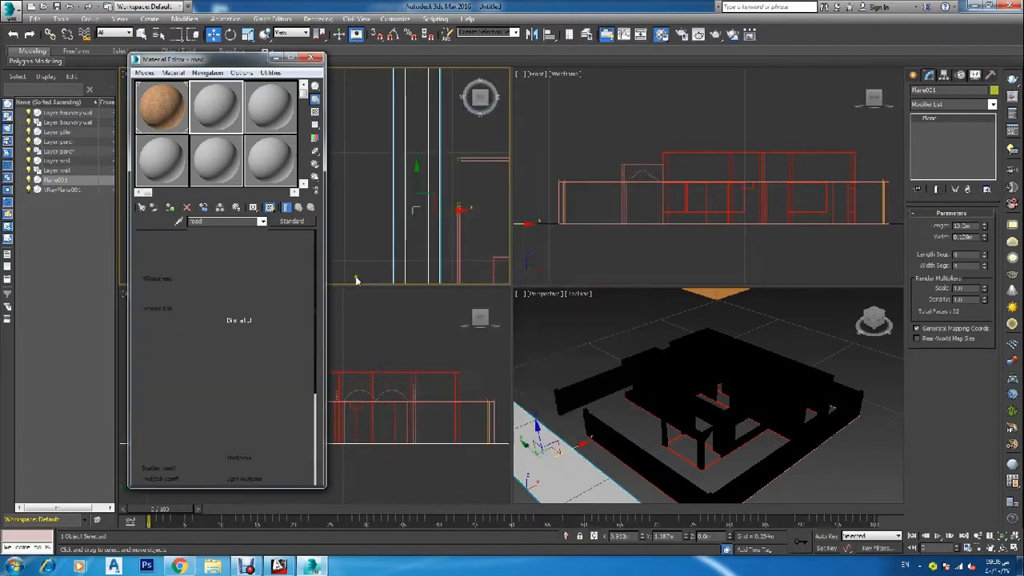
pyautogui.click(268, 208)
# Load the "ashpalt" image from the youtube folder as a Bitmap in the road material's diffuse map.
pyautogui.click(216, 248)
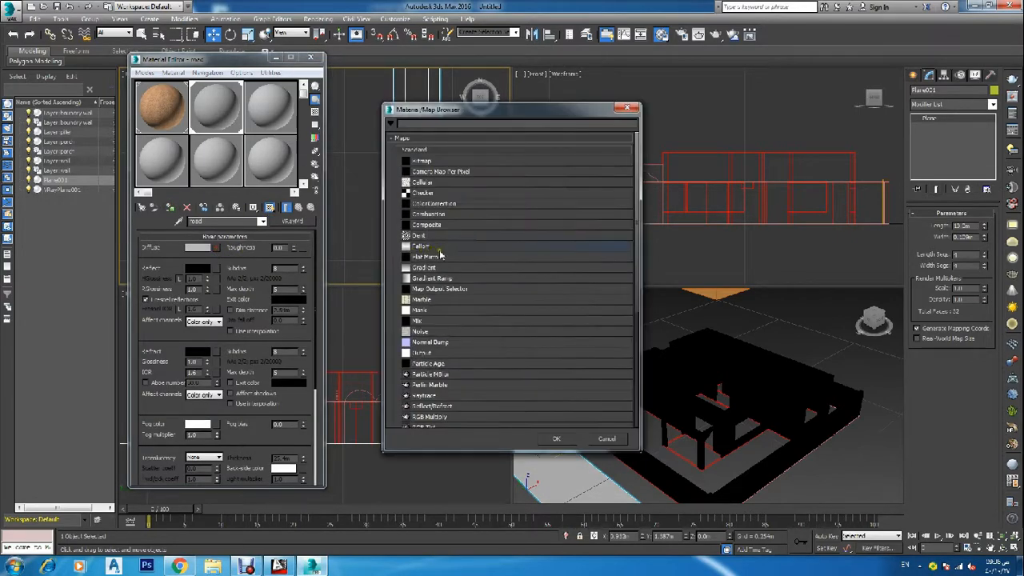
pyautogui.doubleClick(422, 161)
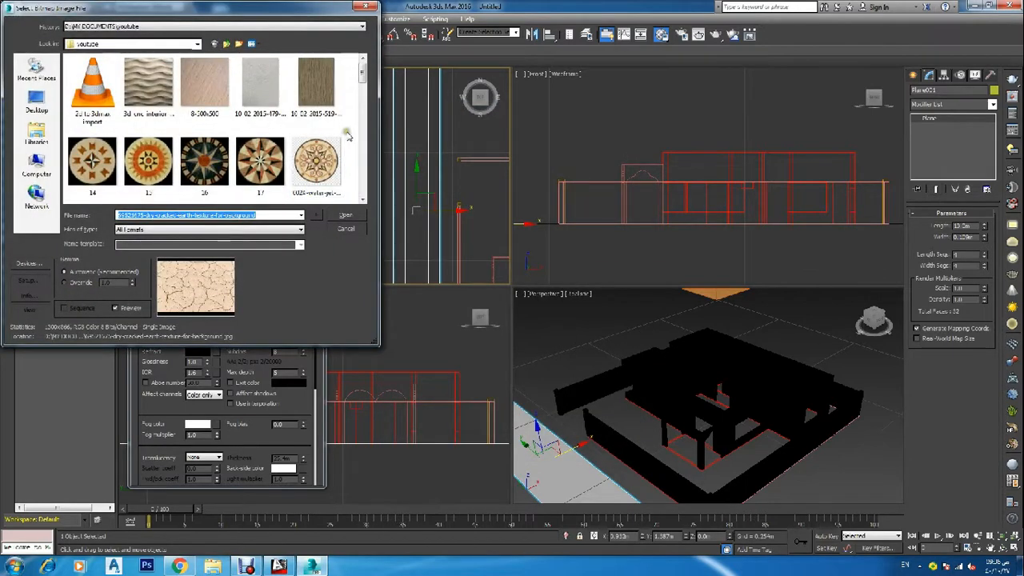
pyautogui.click(348, 136)
pyautogui.scroll(-5, 344, 140)
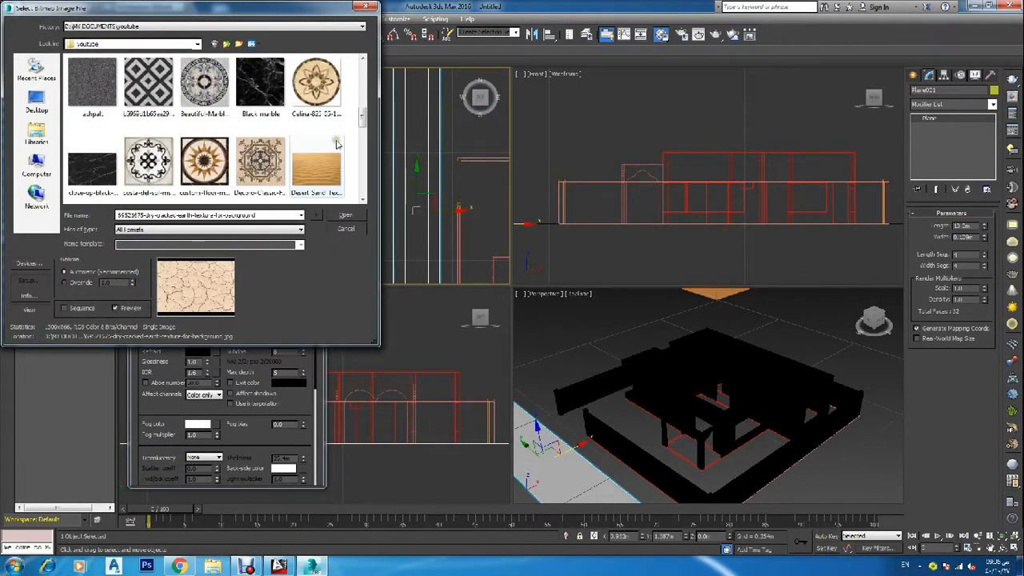
pyautogui.click(92, 82)
pyautogui.click(350, 215)
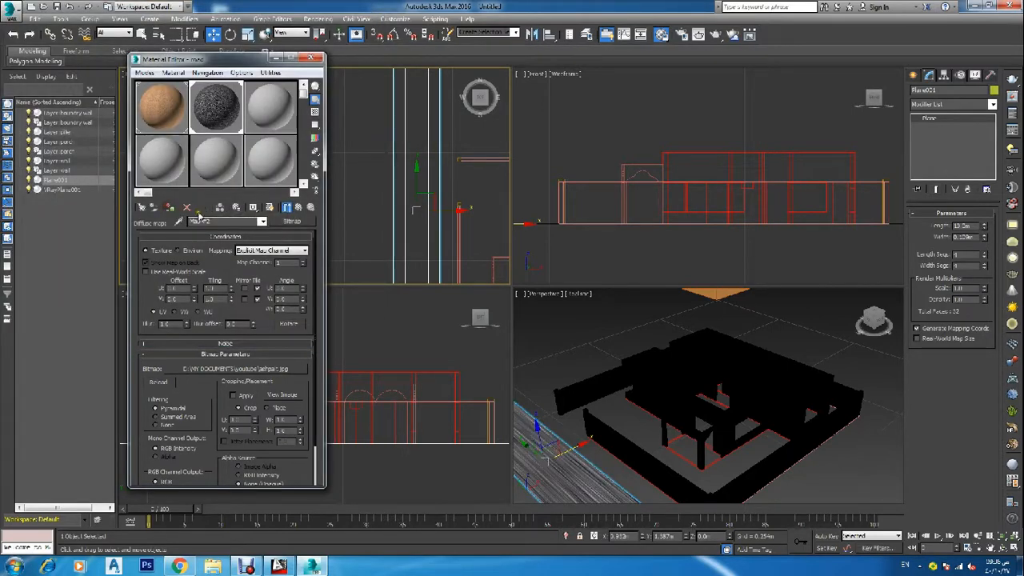
# Set the asphalt bitmap's tiling to U 4.7 and V about 87.6, and close the Material Editor and the pop-up notifications.
pyautogui.click(270, 207)
pyautogui.moveTo(232, 288); pyautogui.dragTo(233, 242)
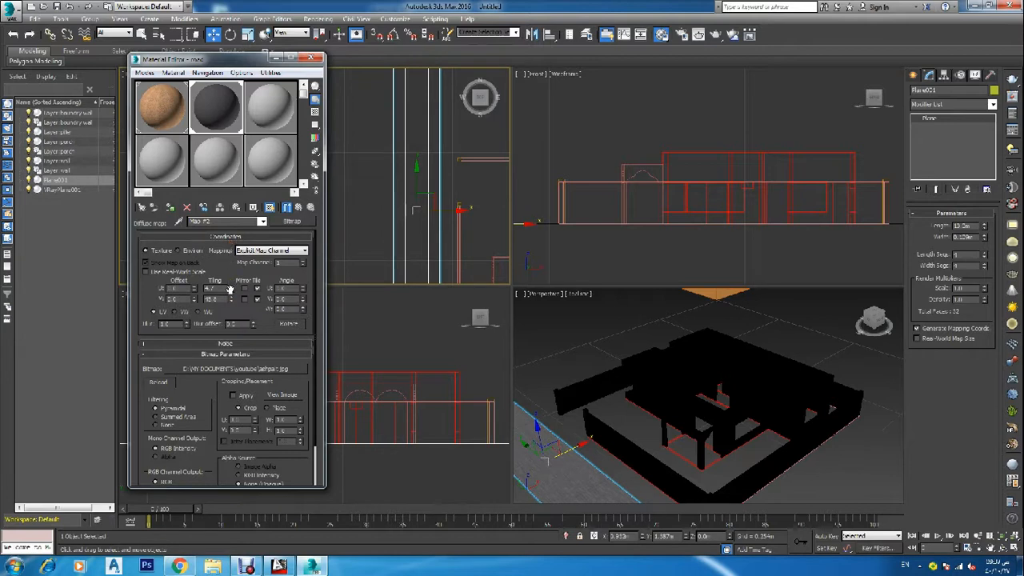
pyautogui.moveTo(231, 301); pyautogui.dragTo(232, 244)
pyautogui.moveTo(233, 301); pyautogui.dragTo(236, 250)
pyautogui.moveTo(233, 303); pyautogui.dragTo(236, 267)
pyautogui.moveTo(232, 306); pyautogui.dragTo(227, 250)
pyautogui.moveTo(233, 309); pyautogui.dragTo(240, 408)
pyautogui.moveTo(231, 301); pyautogui.dragTo(233, 236)
pyautogui.moveTo(228, 298); pyautogui.dragTo(228, 239)
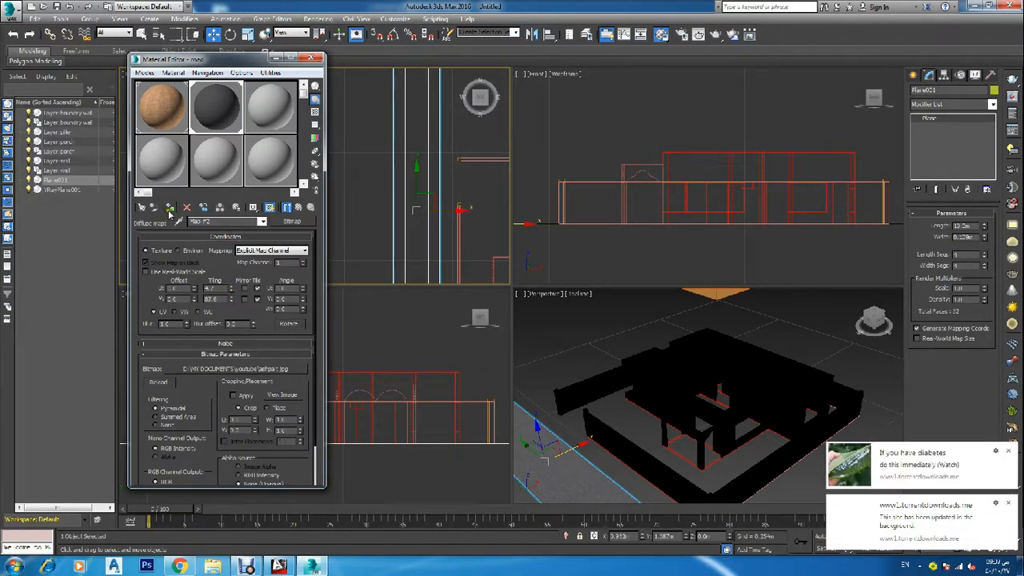
pyautogui.click(314, 58)
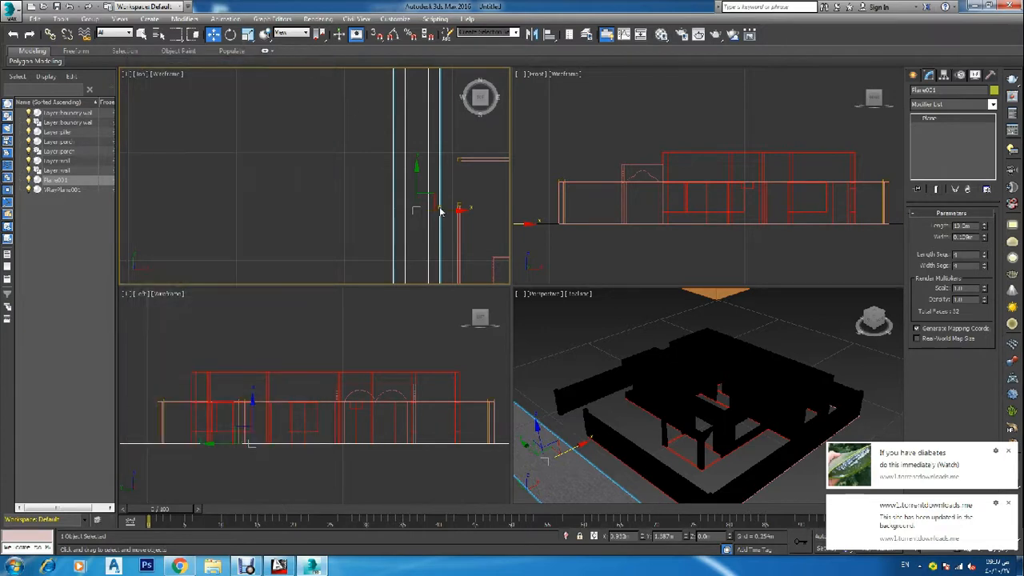
pyautogui.click(1009, 503)
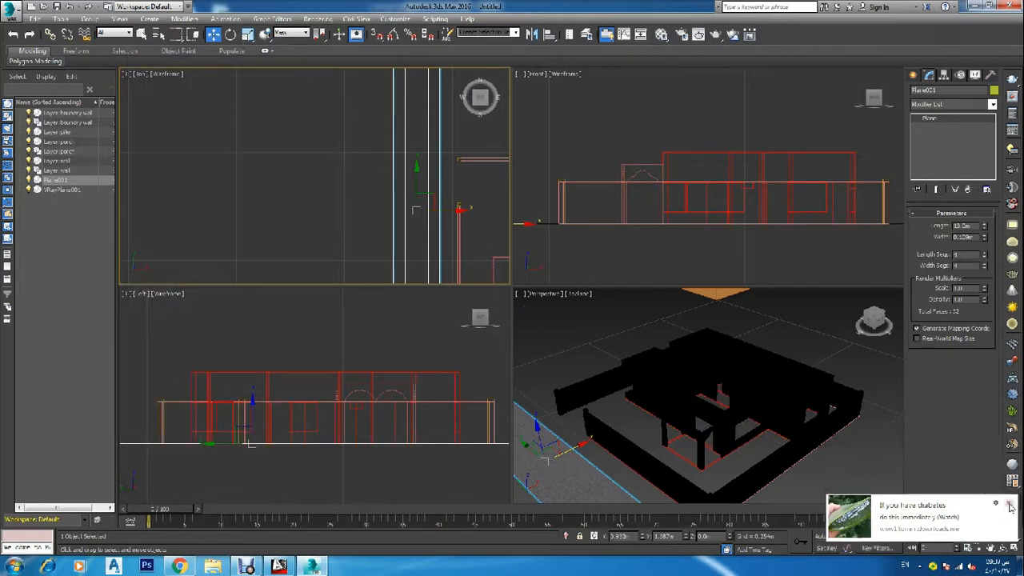
pyautogui.click(1009, 505)
# Select the road plane and examine its height relative to the house base in the Front viewport.
pyautogui.click(846, 468)
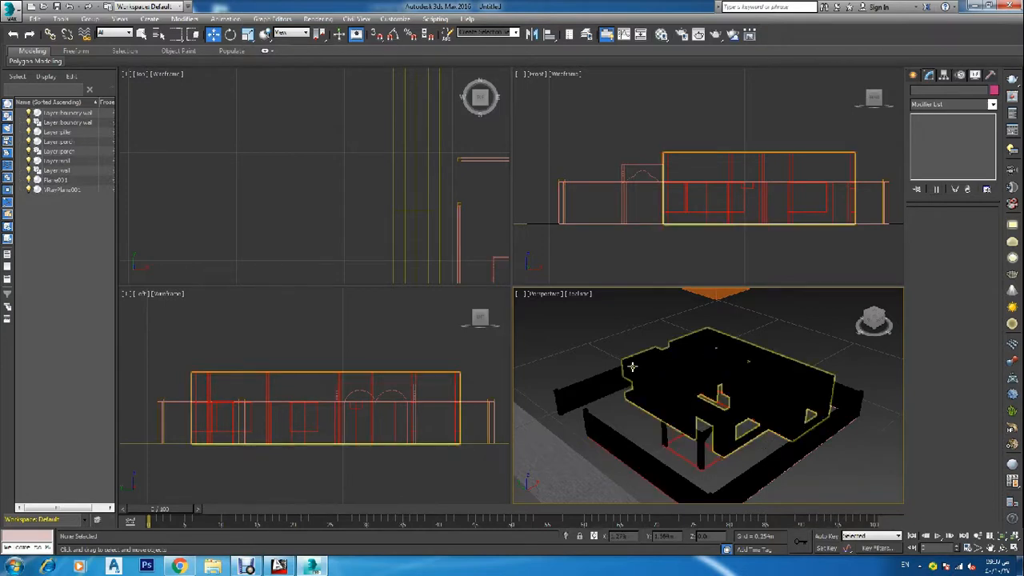
pyautogui.click(573, 476)
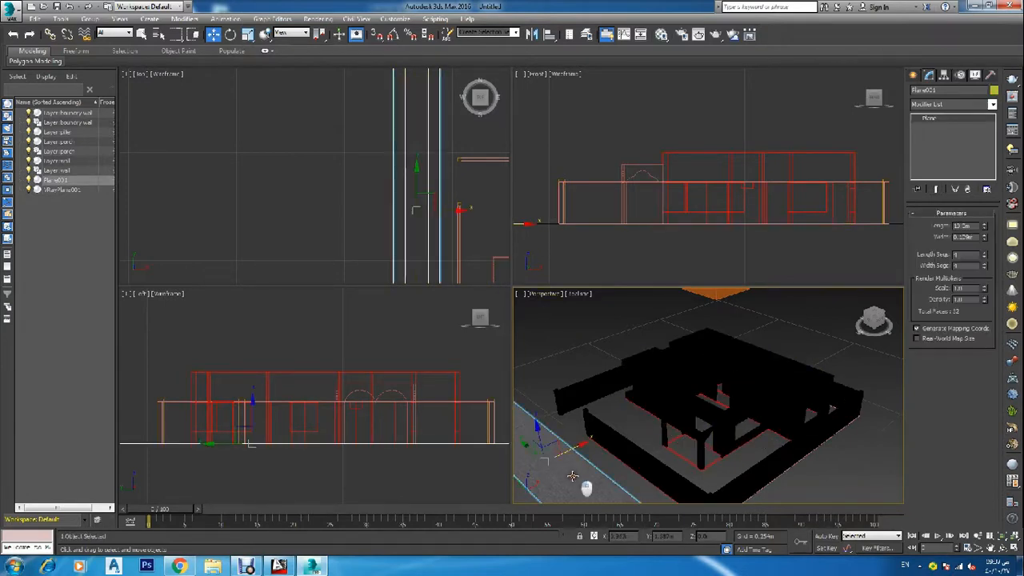
pyautogui.rightClick(587, 255)
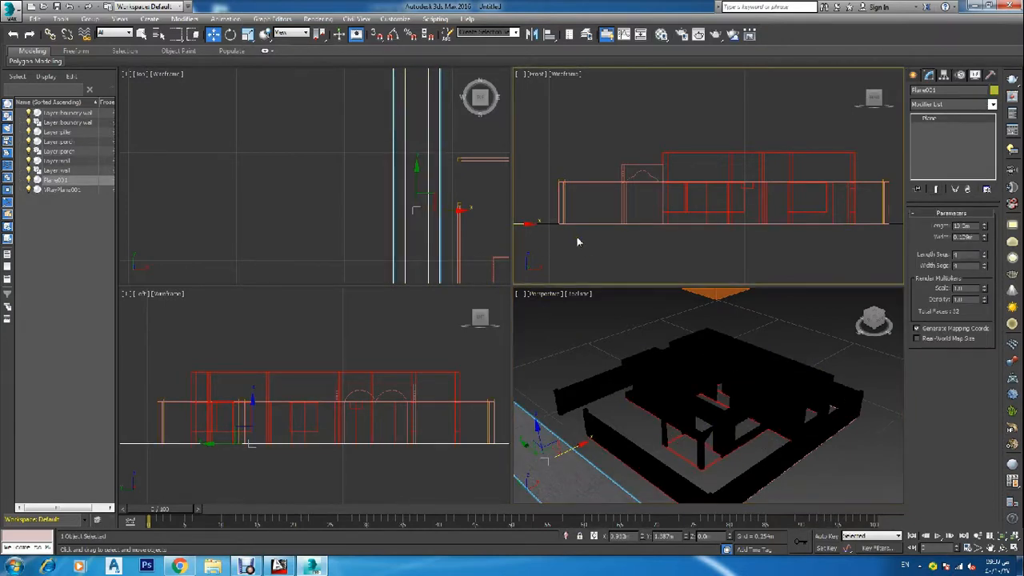
pyautogui.scroll(-5, 586, 255)
pyautogui.scroll(5, 546, 238)
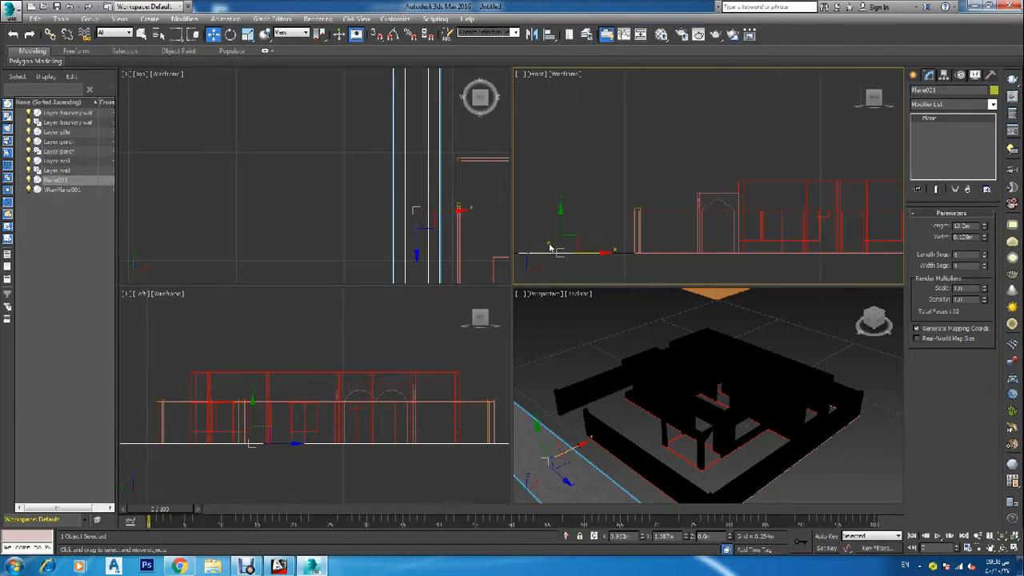
# Deselect the road plane, test-render the Perspective view with V-Ray, and close the render windows.
pyautogui.click(590, 340)
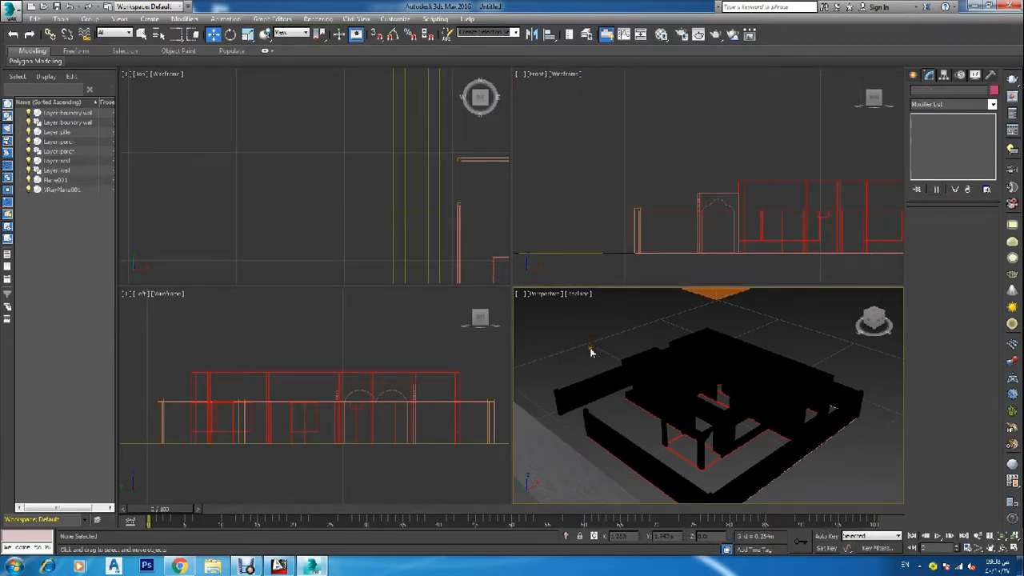
pyautogui.press('F10')
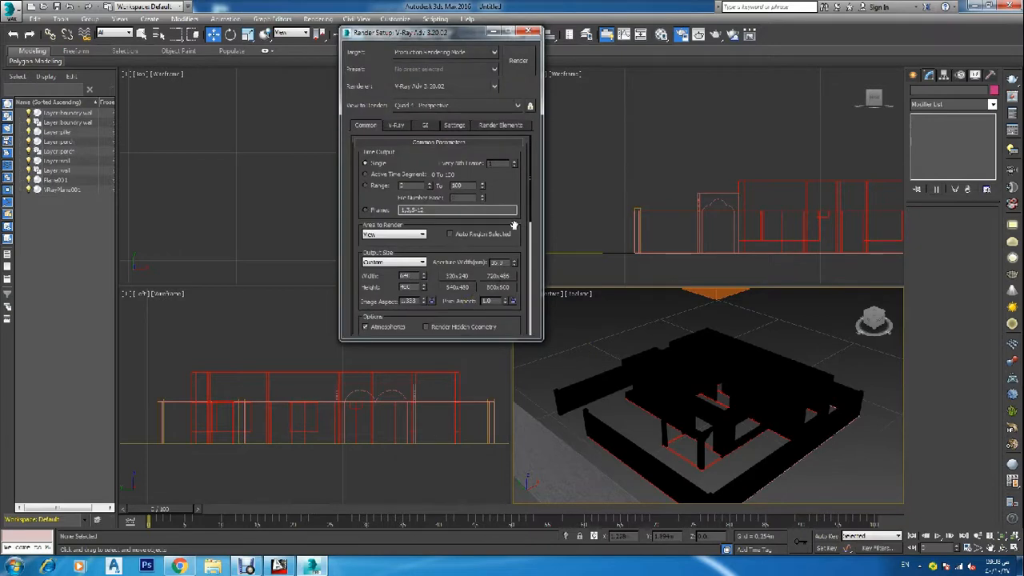
pyautogui.click(518, 62)
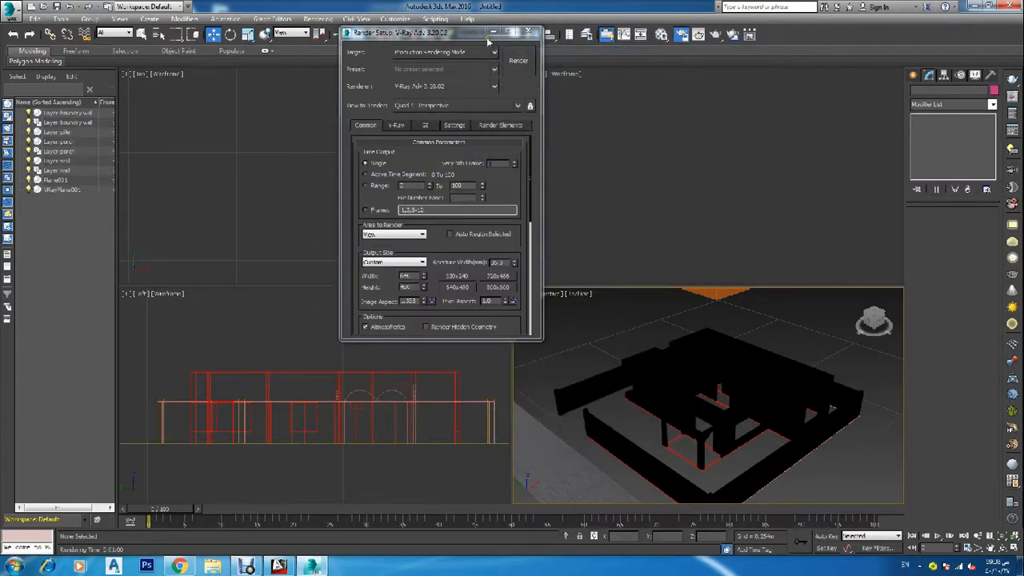
pyautogui.click(532, 30)
# Lower the VRayPlane ground to about -0.014 m in Z in the Front viewport so it sits below the road.
pyautogui.click(592, 200)
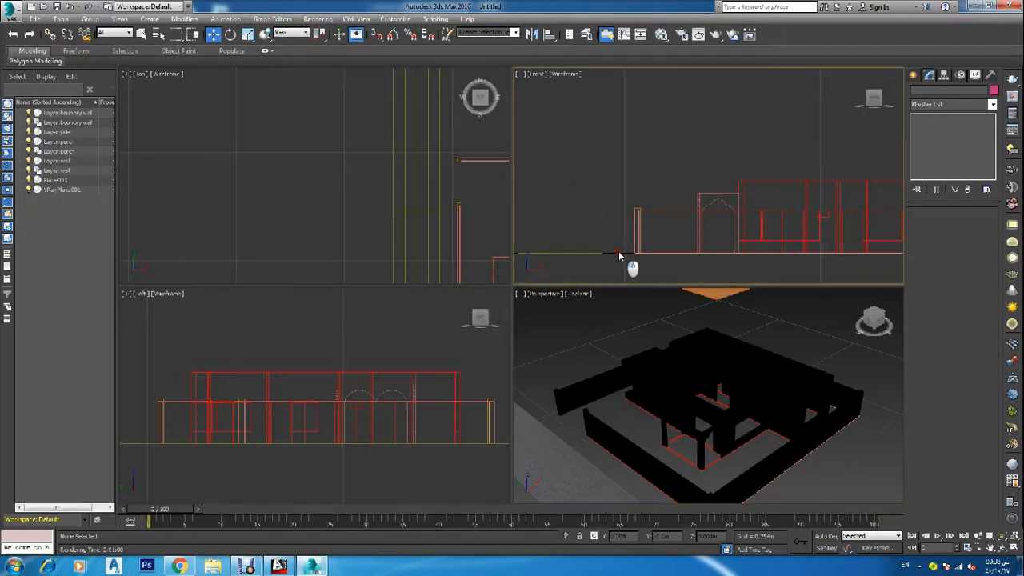
pyautogui.scroll(-4, 618, 256)
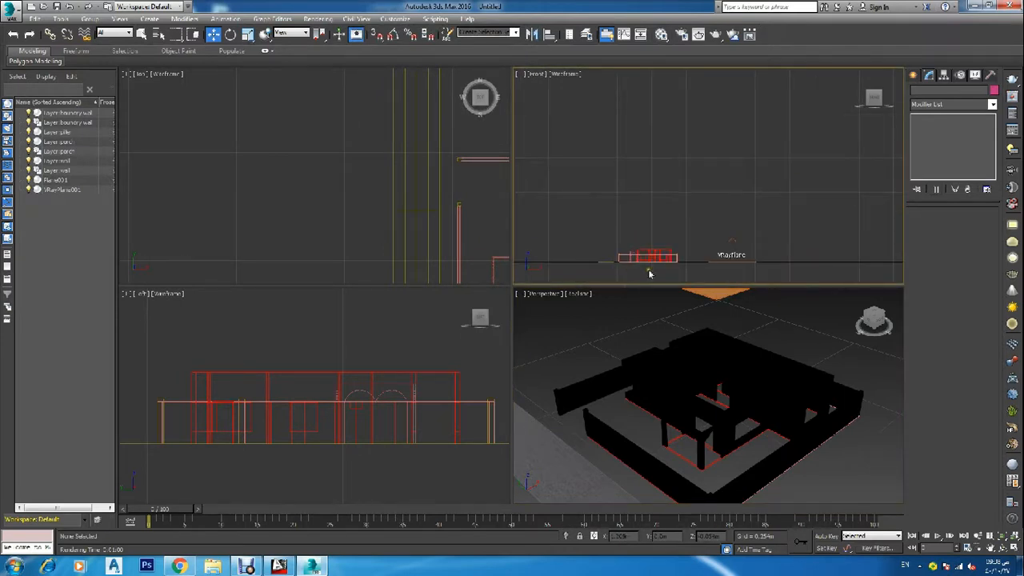
pyautogui.click(729, 260)
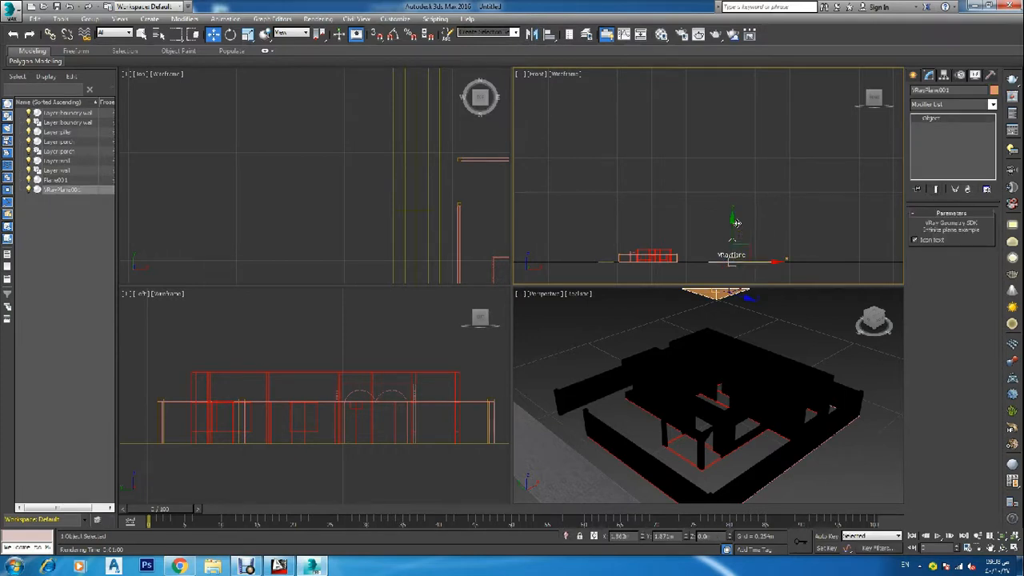
pyautogui.moveTo(733, 221); pyautogui.dragTo(735, 223)
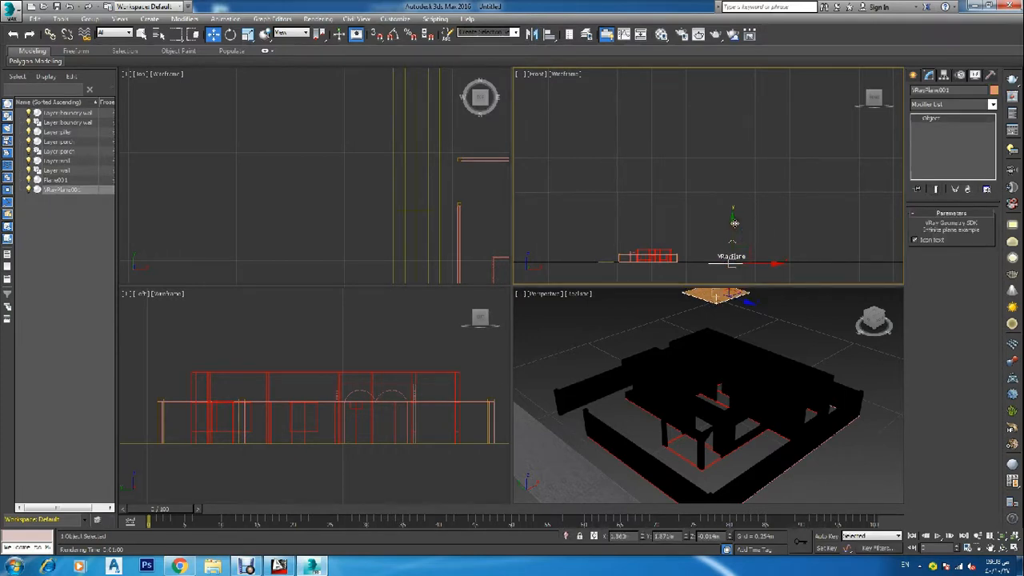
pyautogui.click(693, 238)
# Render the Perspective view again to check the road against the cracked-earth ground, and close the render windows.
pyautogui.click(581, 343)
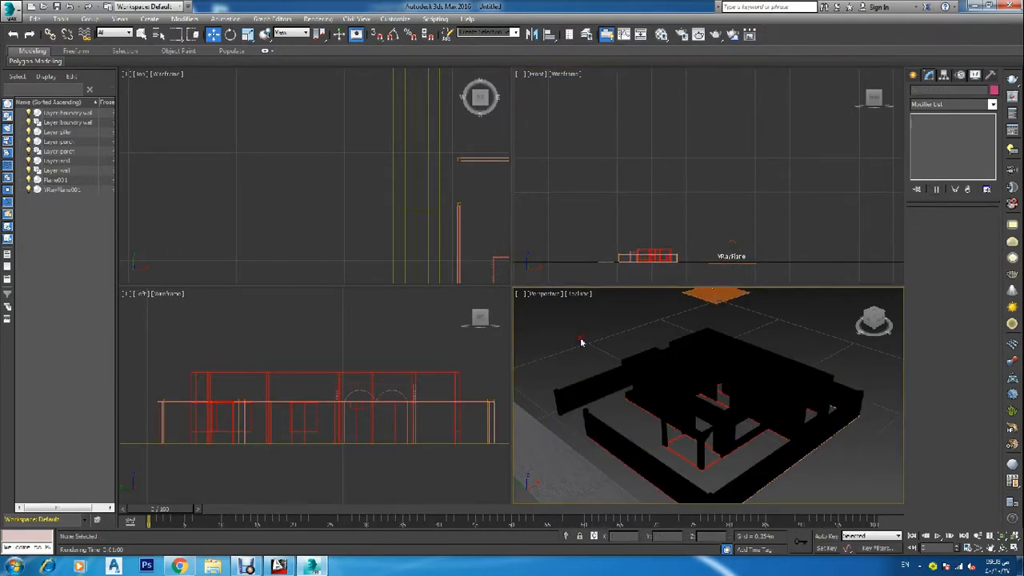
pyautogui.press('F10')
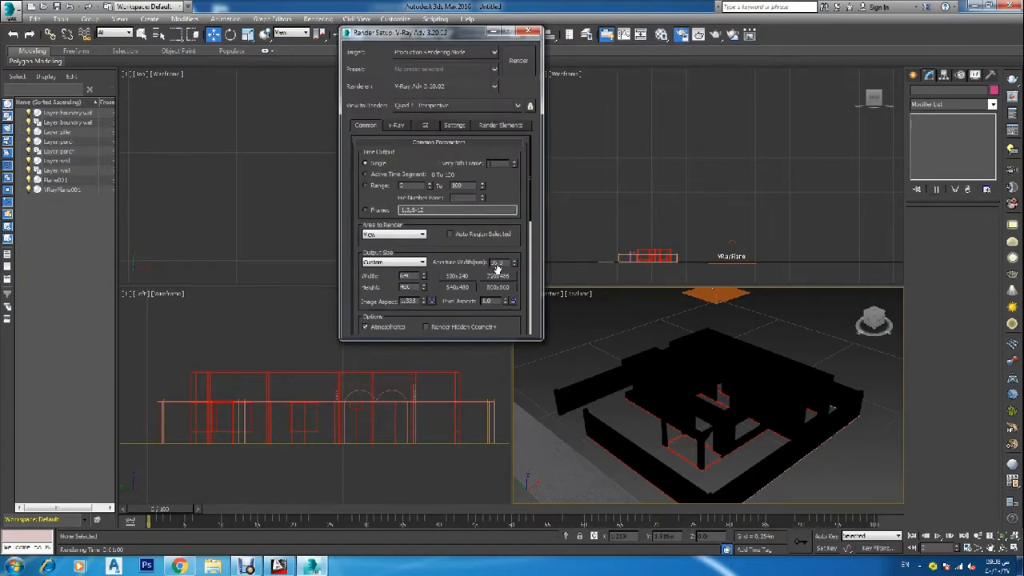
pyautogui.click(520, 59)
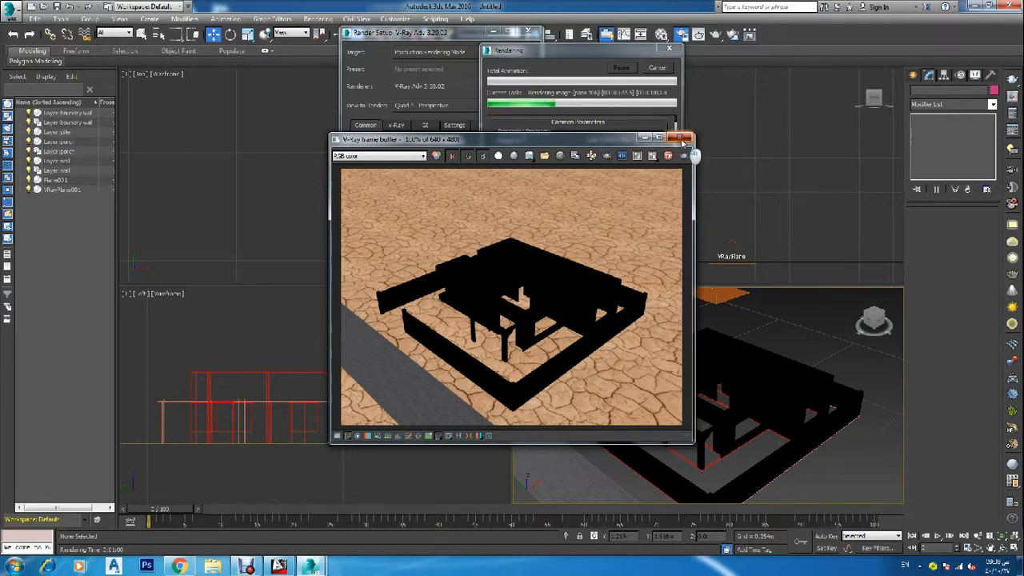
pyautogui.click(683, 141)
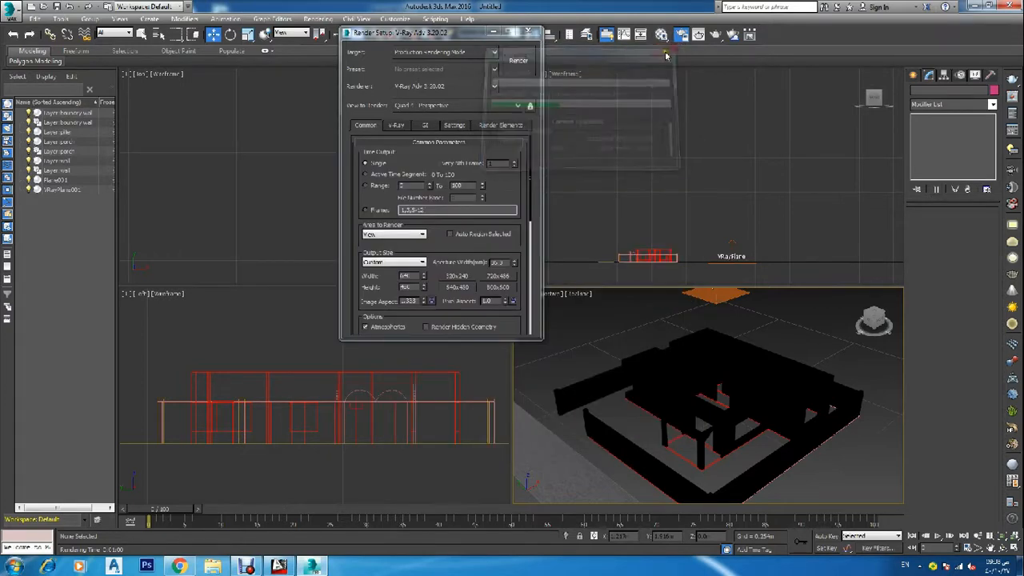
pyautogui.click(528, 33)
# Select the boundary wall in the Perspective view and set the render output size to 800 x 600.
pyautogui.click(592, 190)
pyautogui.click(578, 393)
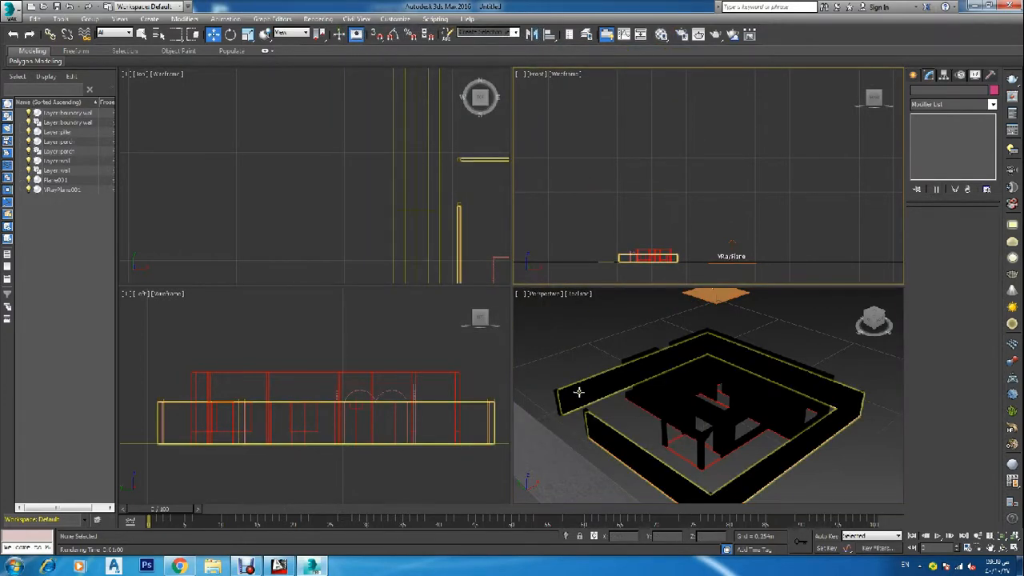
pyautogui.click(578, 392)
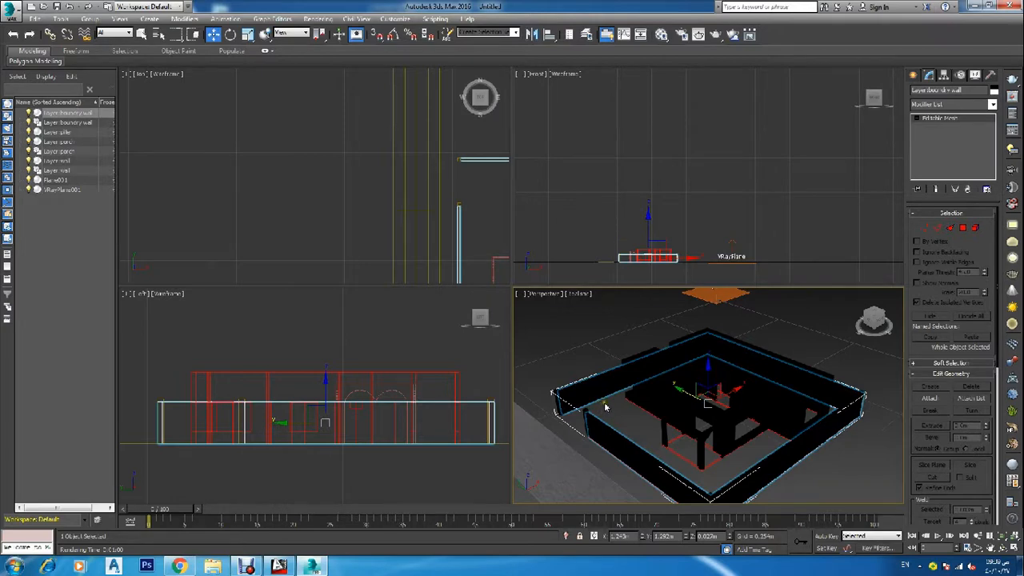
pyautogui.press('F10')
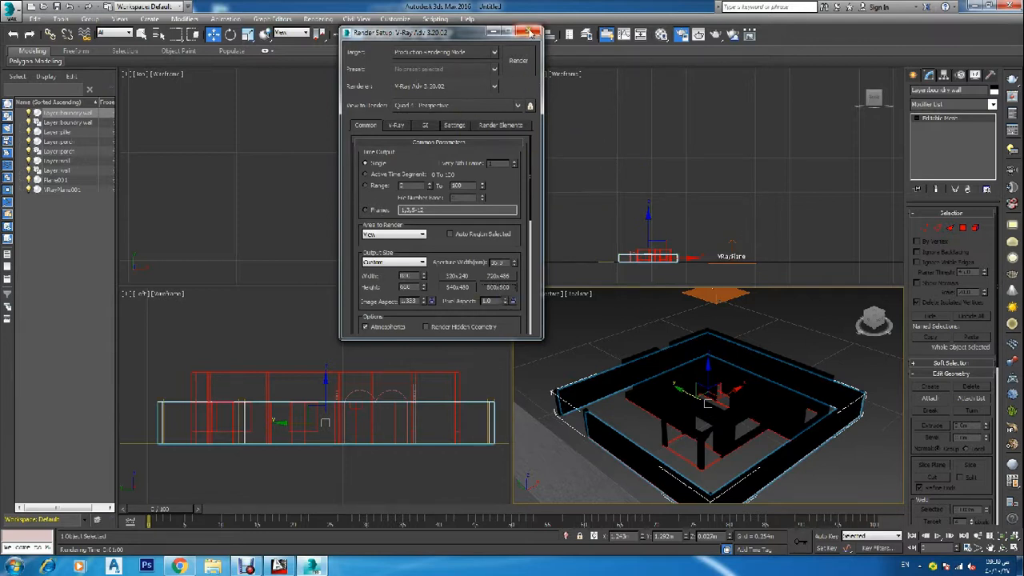
pyautogui.click(528, 32)
# Name the third sample material "boundry wall" and assign it to the selected boundary wall.
pyautogui.press('m')
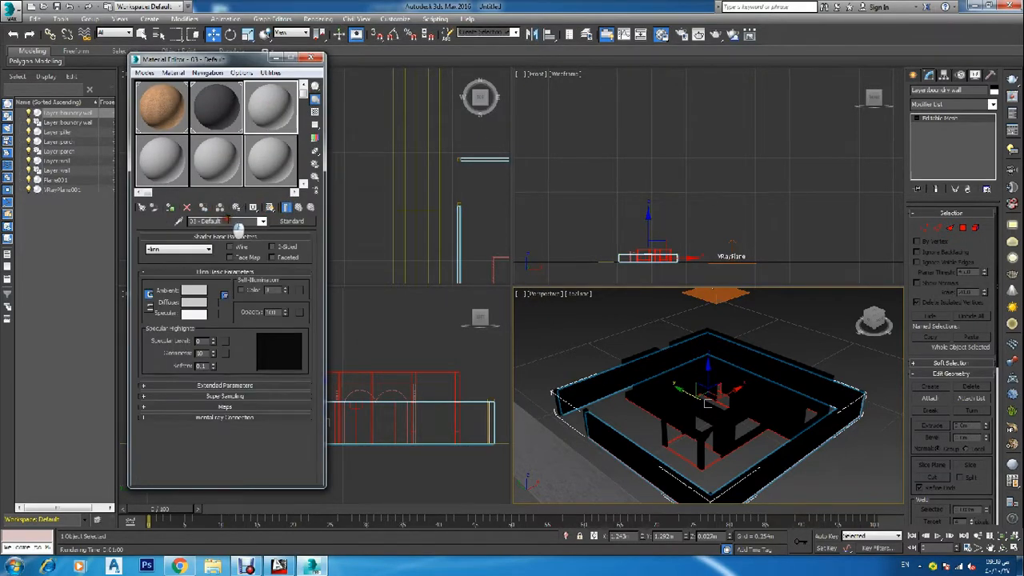
pyautogui.moveTo(239, 221); pyautogui.dragTo(117, 221)
pyautogui.write('boundry wall')
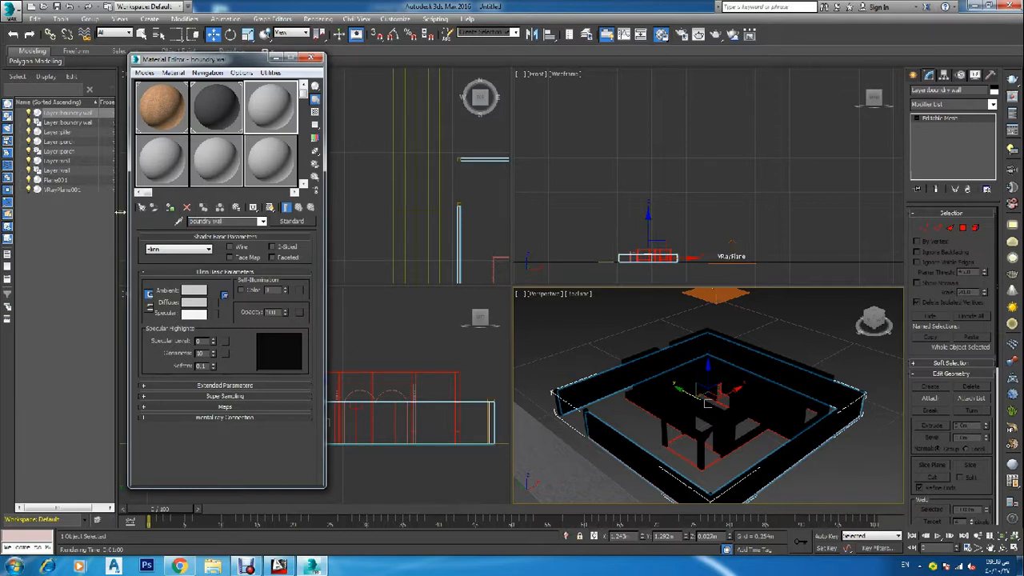
pyautogui.click(170, 207)
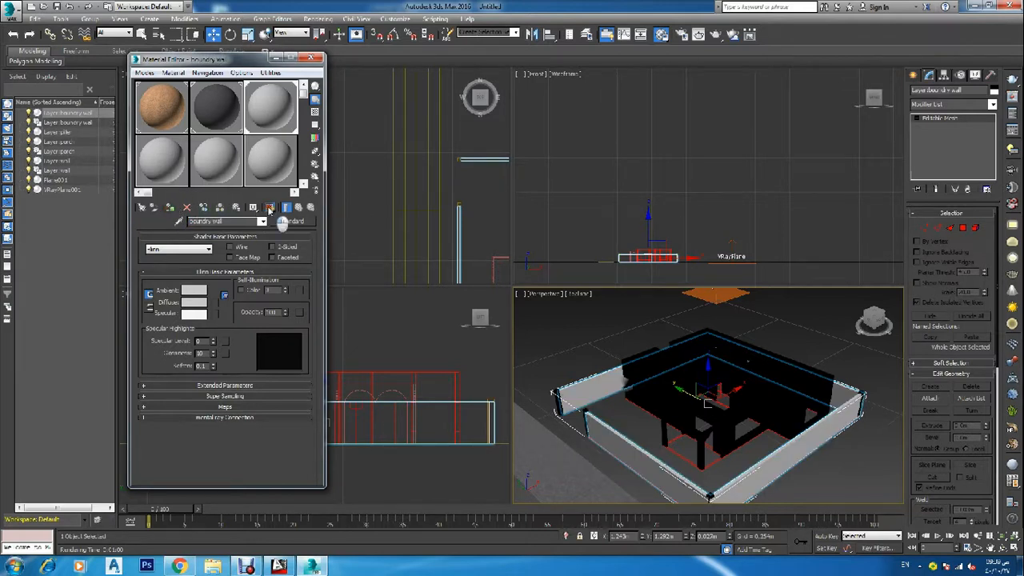
# Change the boundary wall material's type to VRayMtl and load "rustex-250x250" from the youtube folder as its diffuse Bitmap.
pyautogui.click(291, 221)
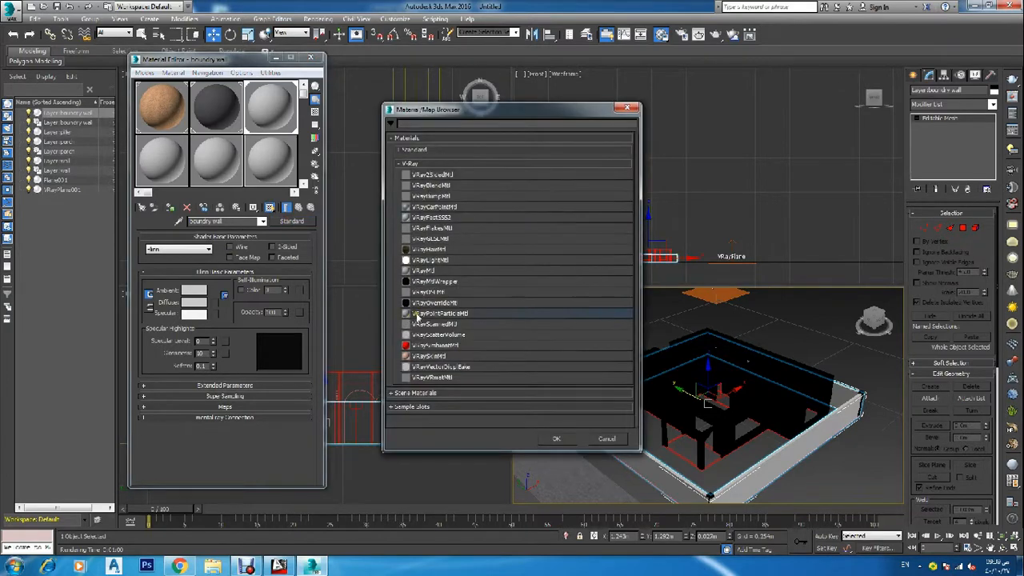
pyautogui.doubleClick(424, 271)
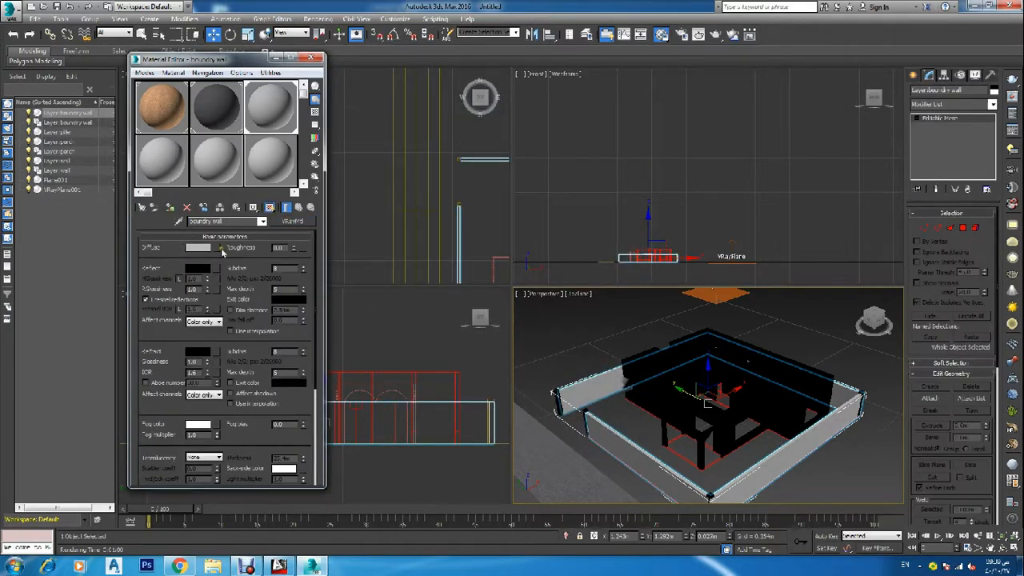
pyautogui.click(216, 248)
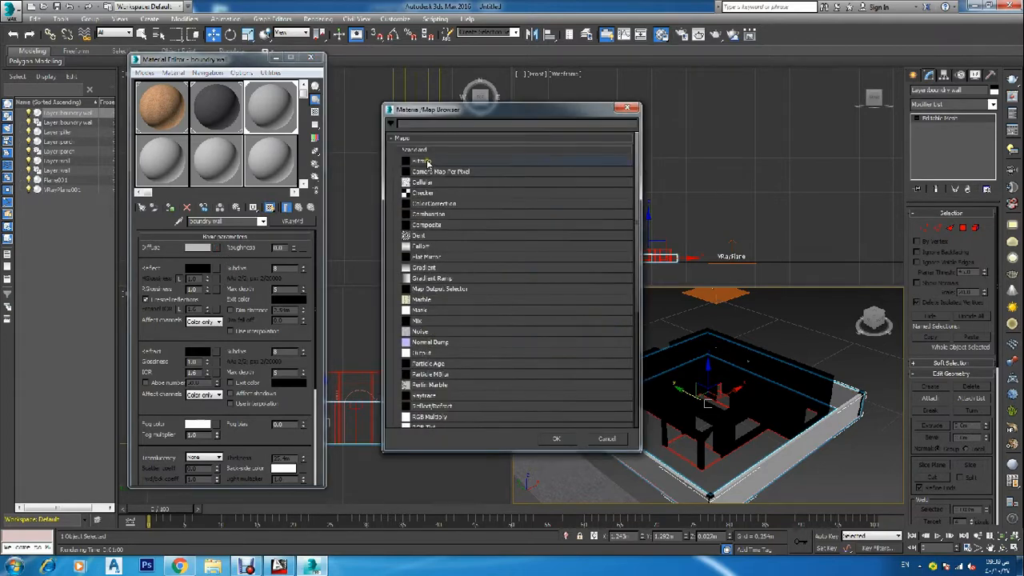
pyautogui.doubleClick(424, 161)
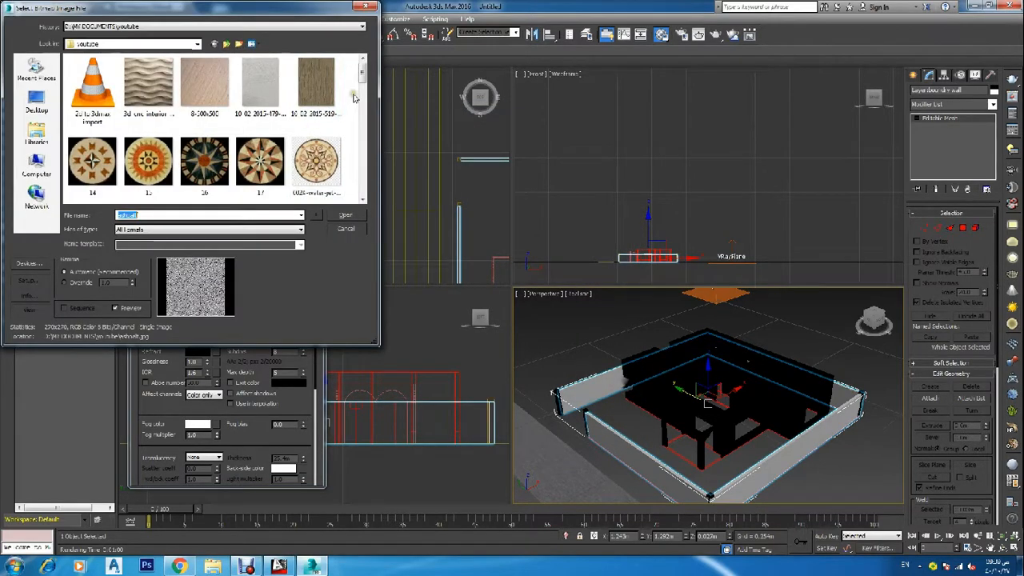
pyautogui.scroll(-1, 314, 112)
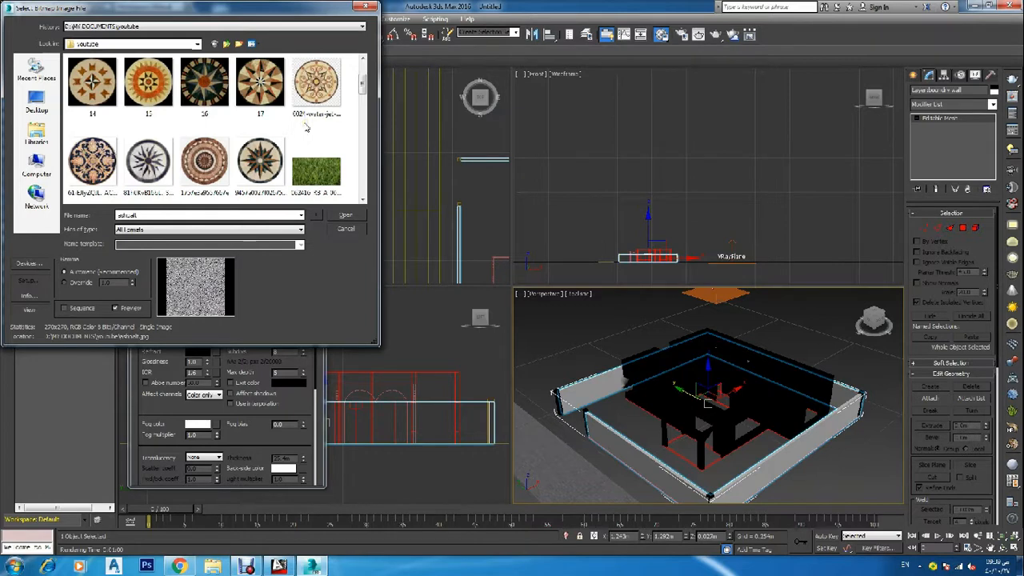
pyautogui.scroll(-2, 304, 128)
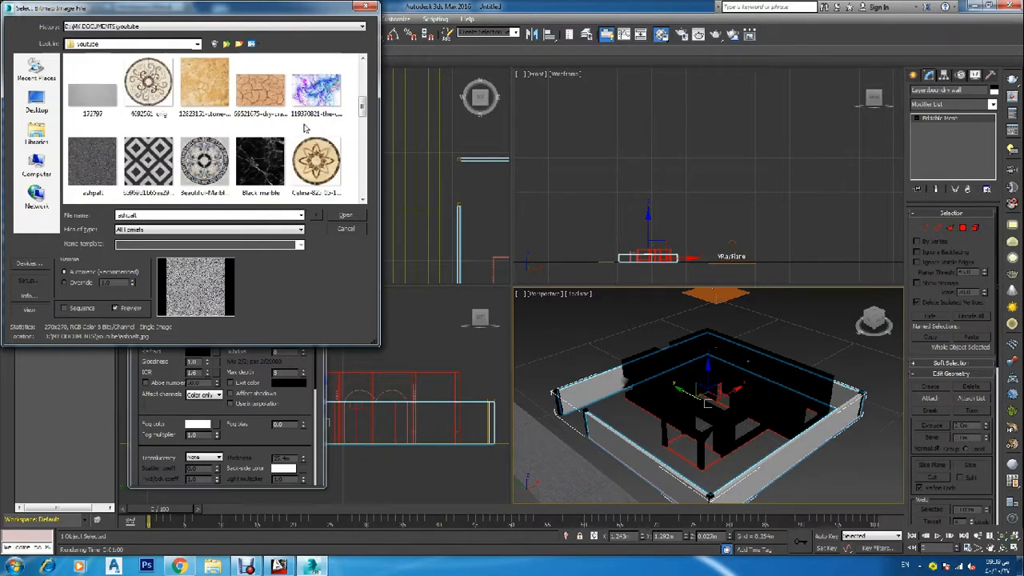
pyautogui.scroll(-1, 304, 128)
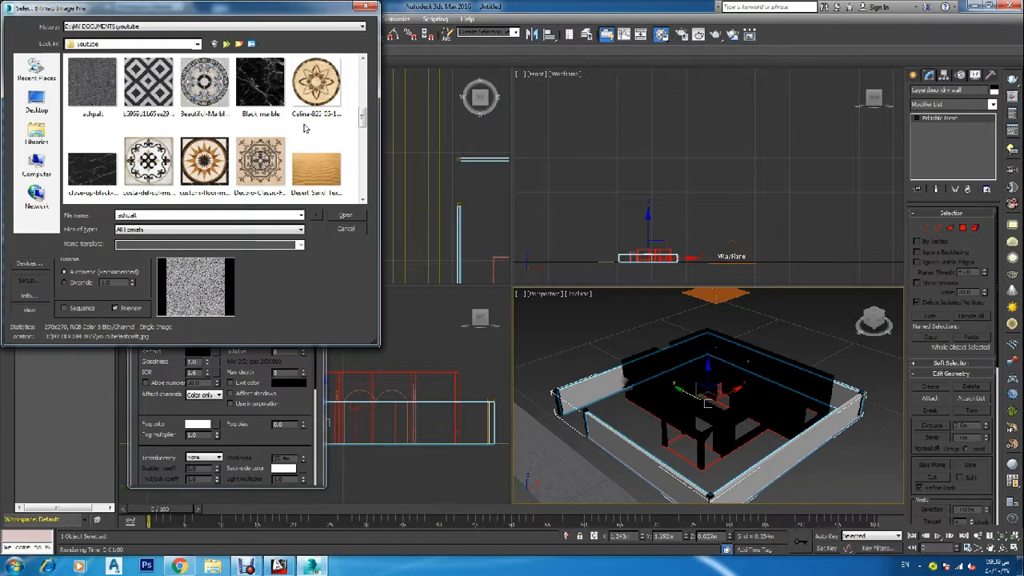
pyautogui.scroll(-1, 304, 128)
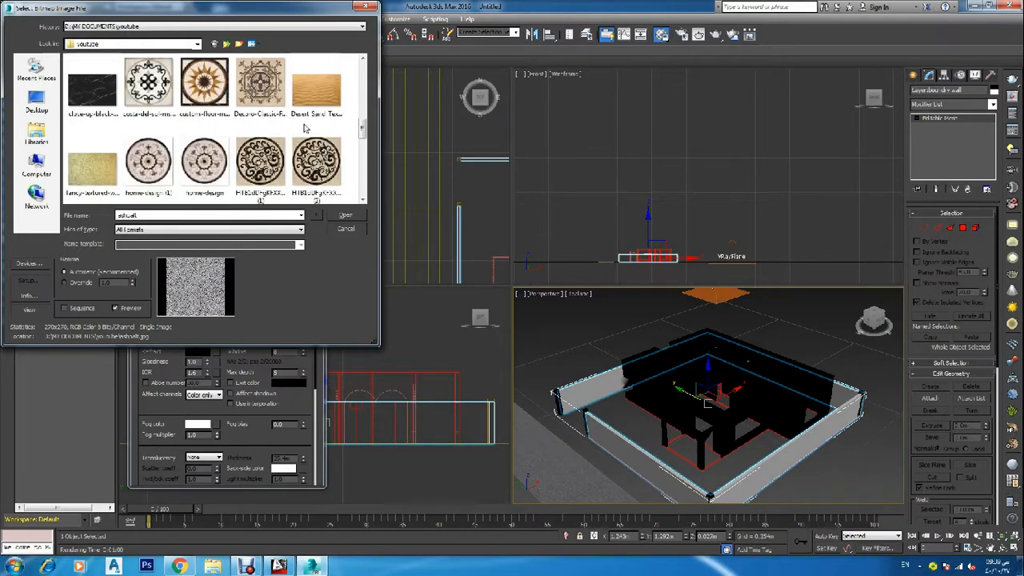
pyautogui.scroll(-1, 304, 128)
pyautogui.scroll(-1, 304, 128)
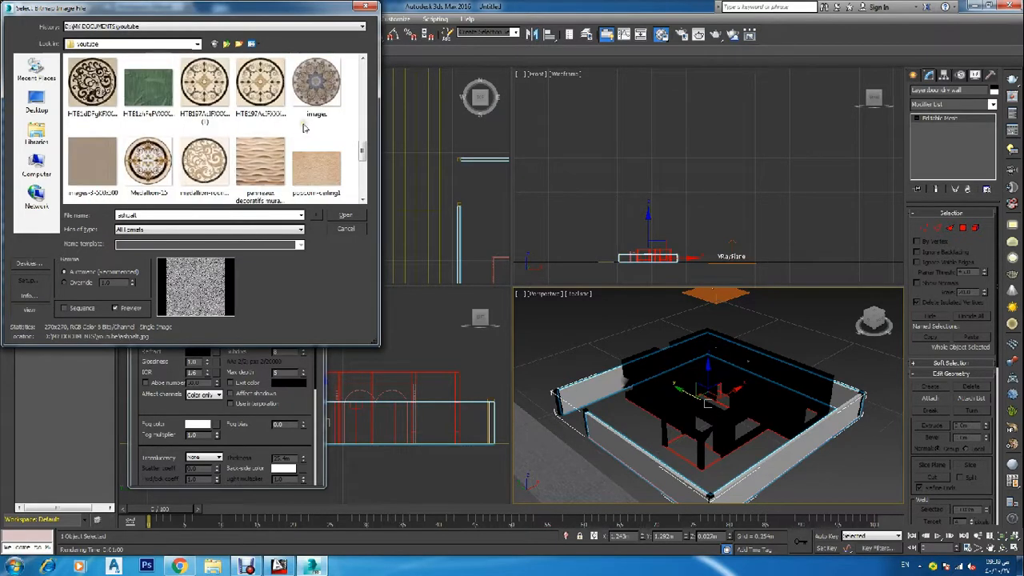
pyautogui.scroll(-1, 301, 130)
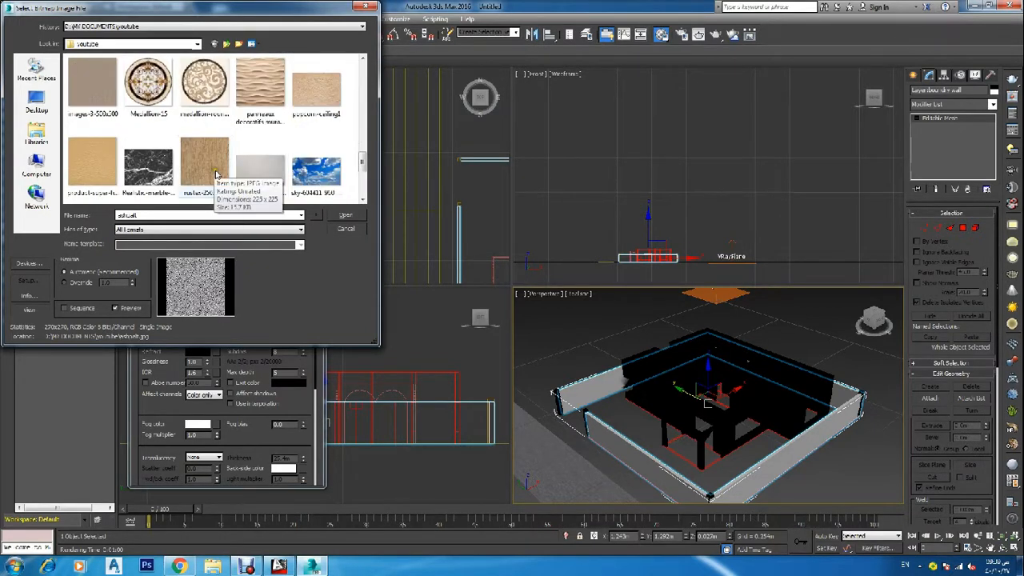
pyautogui.click(216, 177)
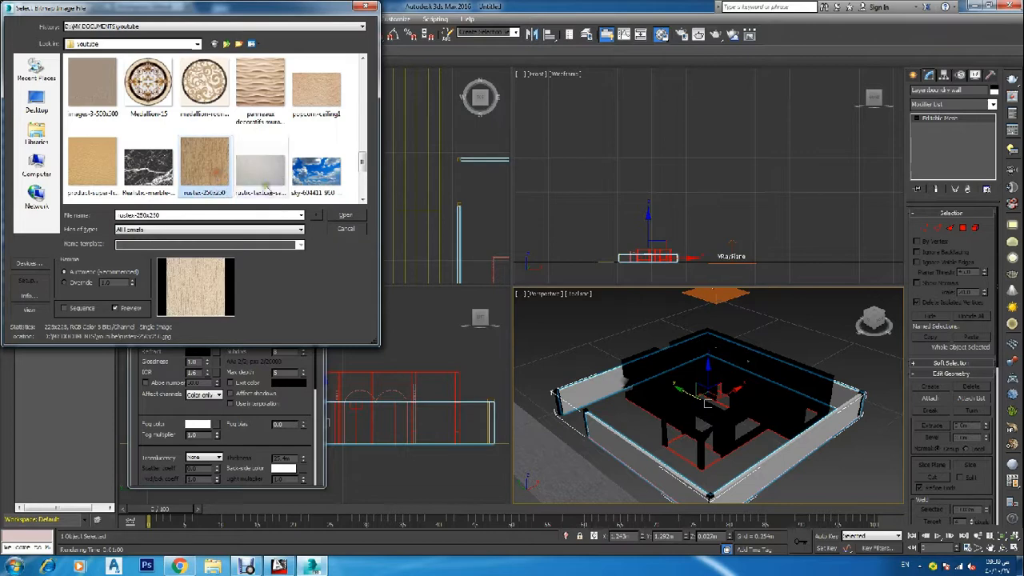
pyautogui.click(346, 216)
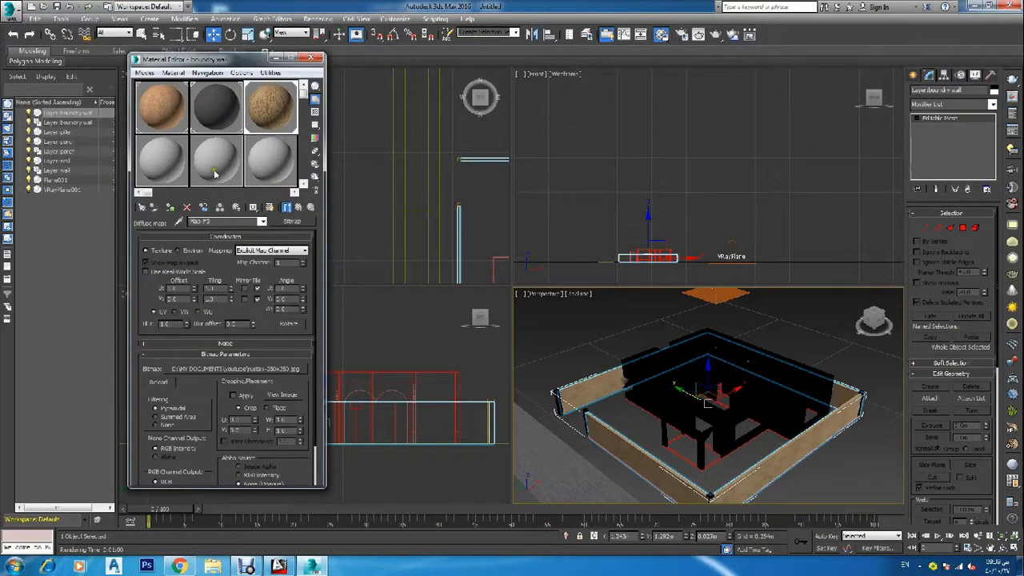
pyautogui.click(270, 208)
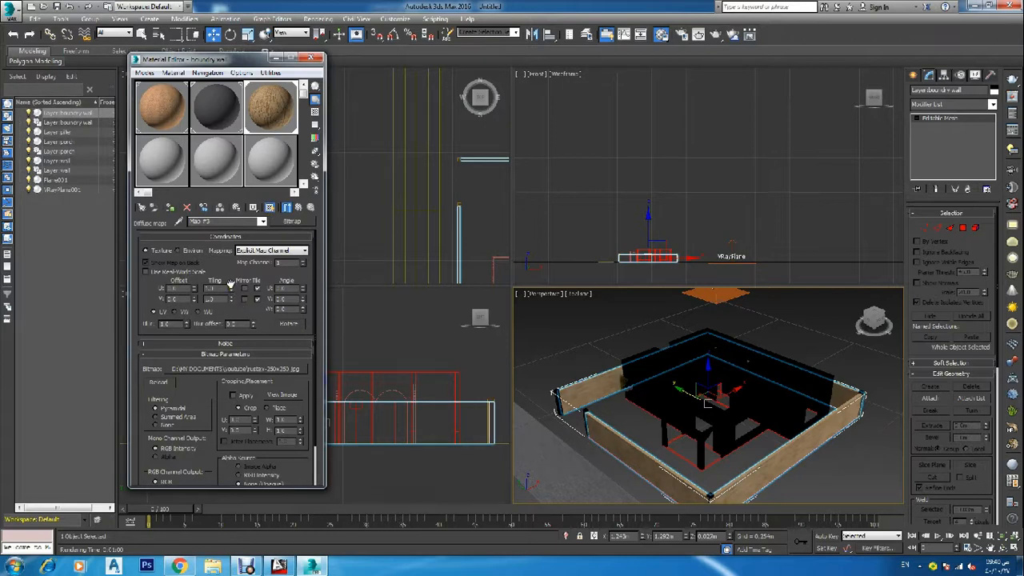
# Increase the U and V tiling of the boundary wall bitmap and close the Material Editor.
pyautogui.moveTo(231, 287)
pyautogui.mouseDown()
pyautogui.moveTo(233, 268)
pyautogui.moveTo(234, 278)
pyautogui.mouseUp()
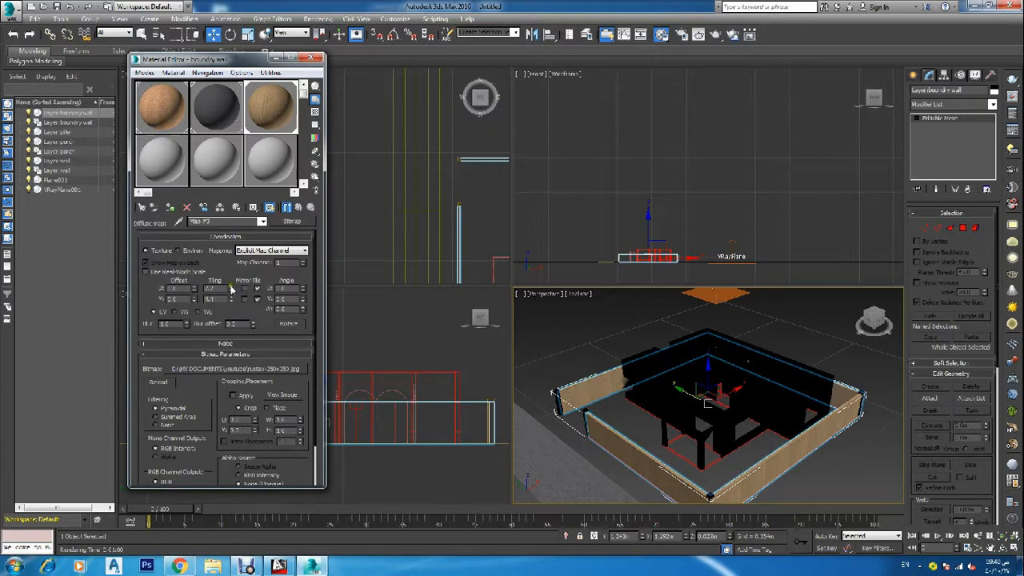
pyautogui.moveTo(233, 303)
pyautogui.mouseDown()
pyautogui.moveTo(231, 288)
pyautogui.moveTo(236, 313)
pyautogui.moveTo(232, 296)
pyautogui.mouseUp()
pyautogui.click(316, 58)
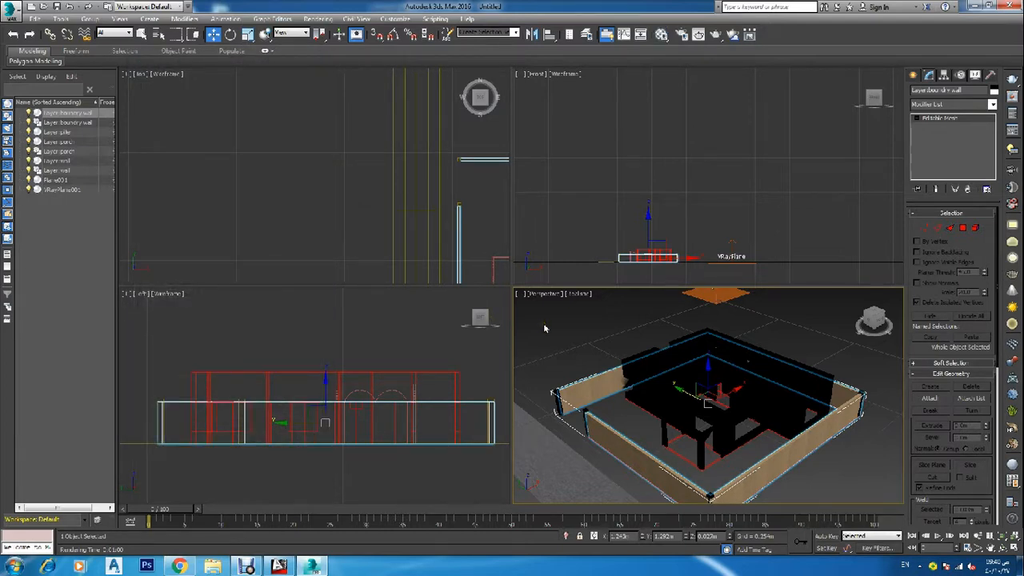
# Render the Perspective view to check the textured boundary wall, and close the render windows.
pyautogui.press('F10')
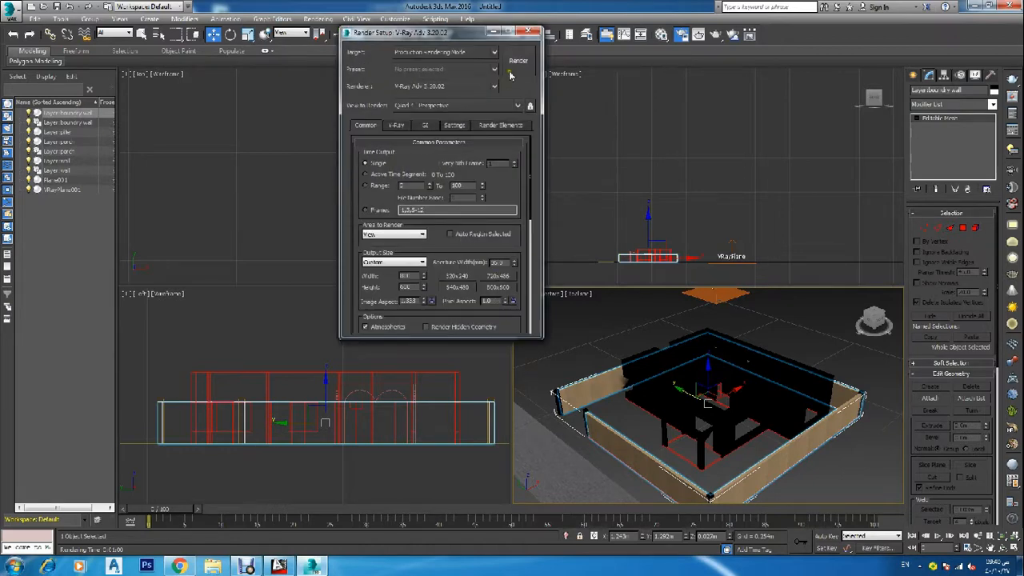
pyautogui.click(512, 71)
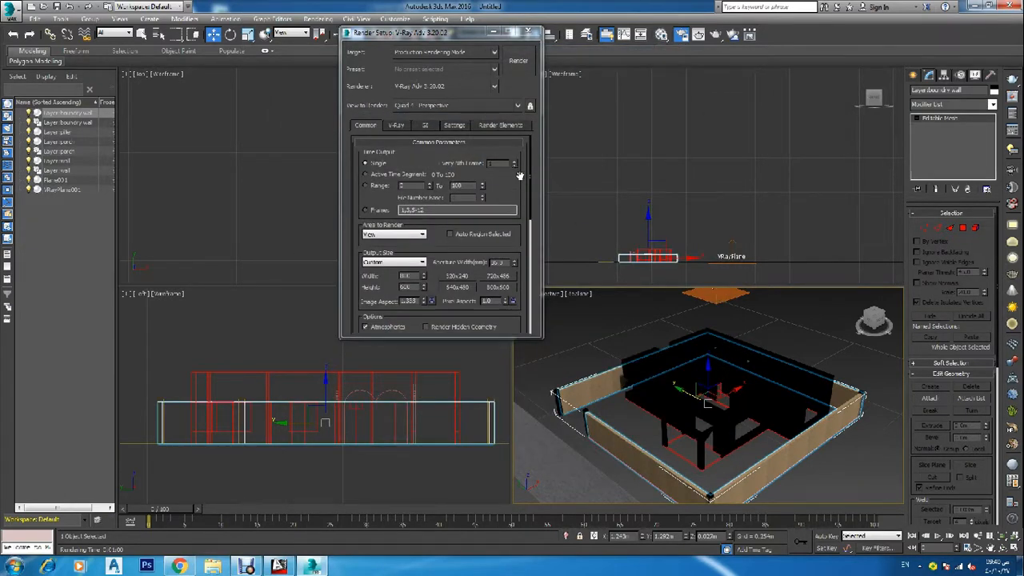
pyautogui.click(528, 32)
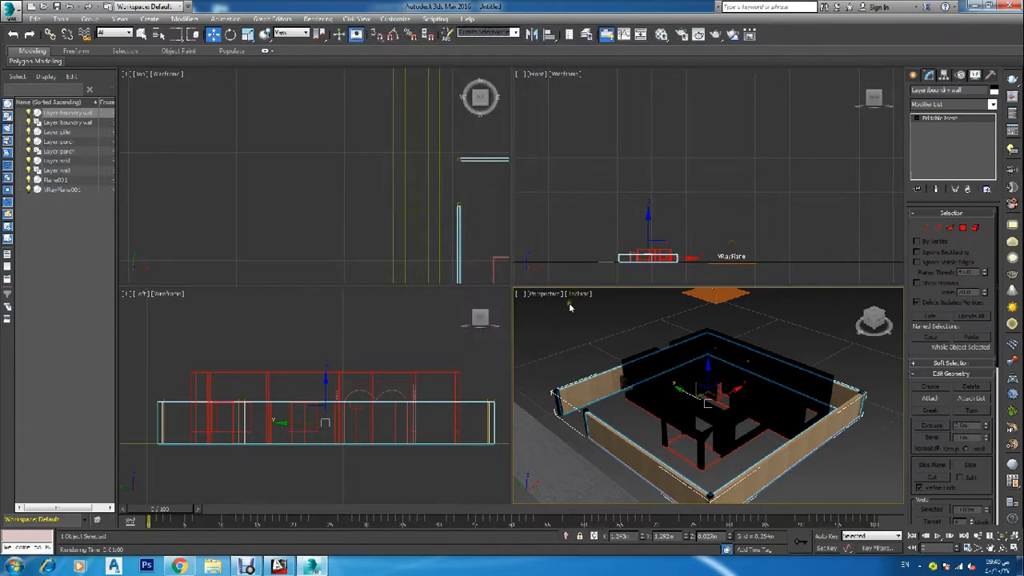
# Raise the U tiling and reduce the V tiling of the boundary wall's diffuse bitmap, and close the Material Editor.
pyautogui.press('m')
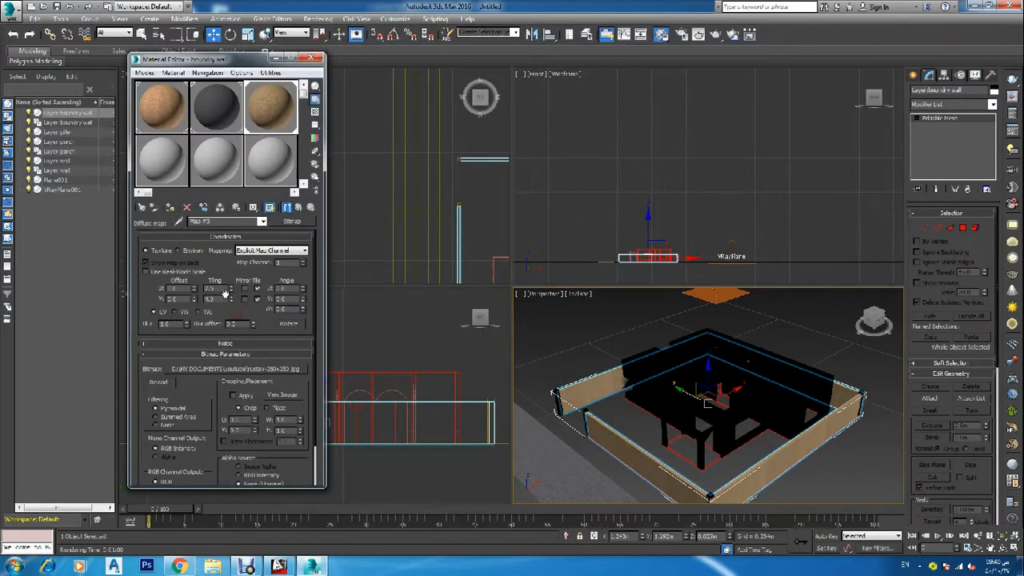
pyautogui.doubleClick(215, 288)
pyautogui.doubleClick(212, 300)
pyautogui.write('0')
pyautogui.click(215, 288)
pyautogui.moveTo(233, 291); pyautogui.dragTo(233, 270)
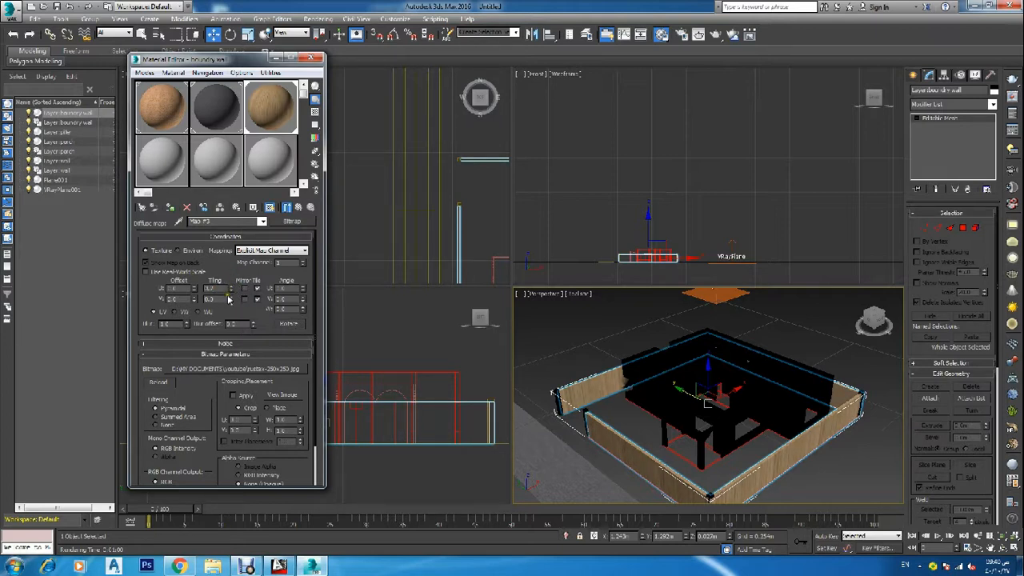
pyautogui.click(231, 297)
pyautogui.click(231, 298)
pyautogui.click(315, 60)
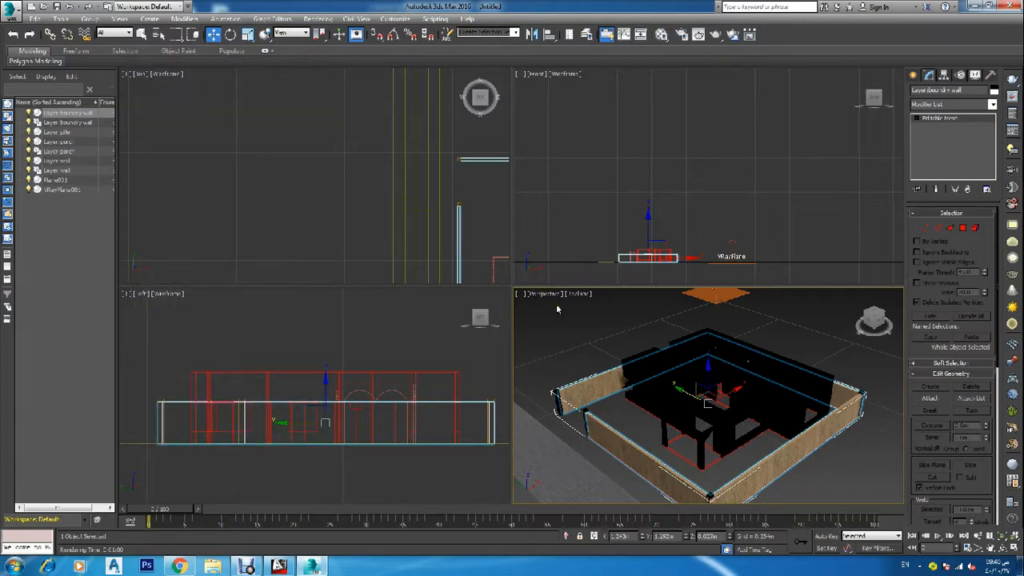
# Render the Perspective view to check the boundary wall's new tiling, stop the render and close Render Setup.
pyautogui.press('F10')
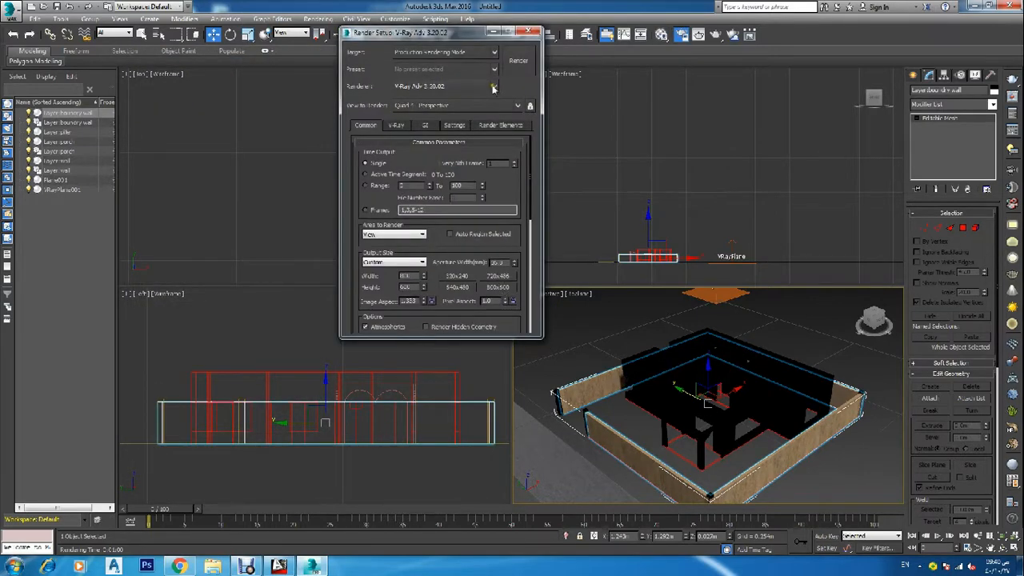
pyautogui.click(517, 64)
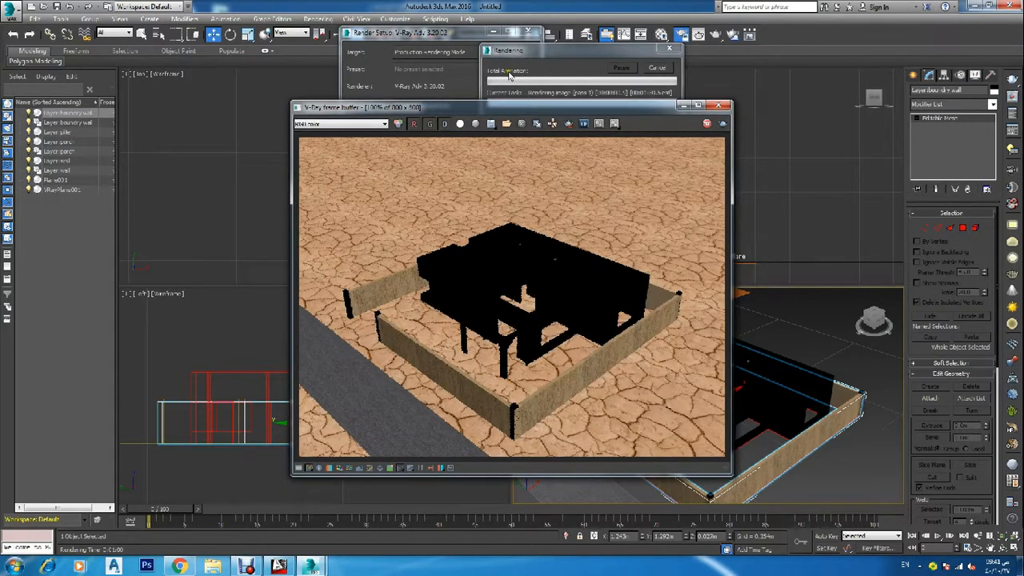
pyautogui.press('Escape')
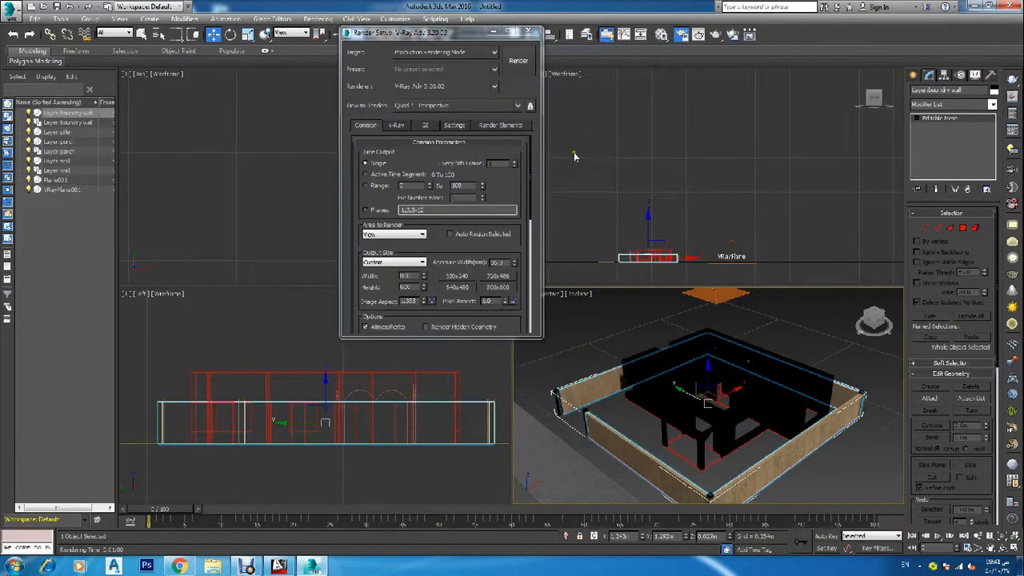
pyautogui.click(531, 32)
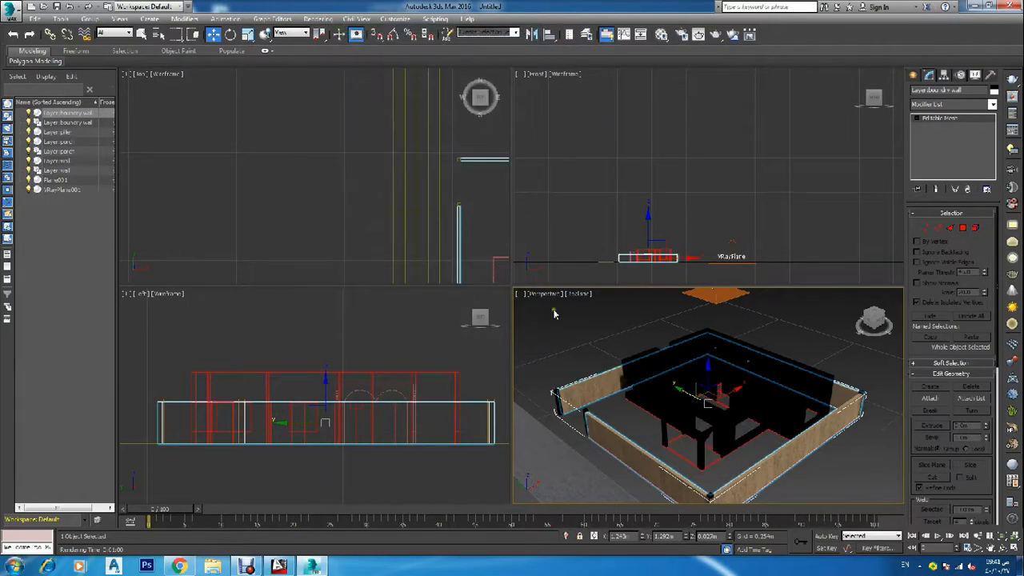
# Darken the diffuse colour of the boundary wall's VRayMtl material to a near-black grey.
pyautogui.press('m')
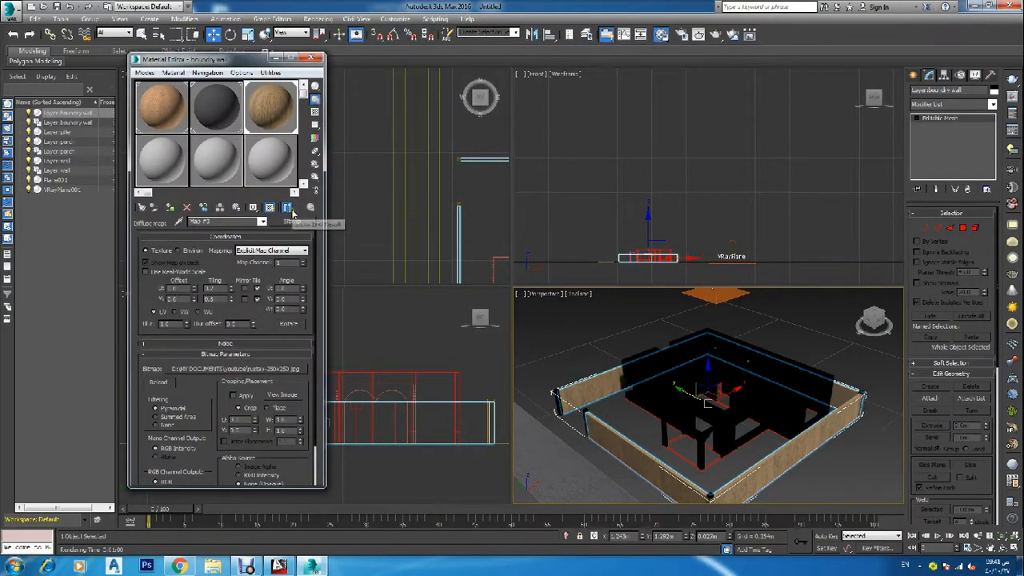
pyautogui.click(299, 210)
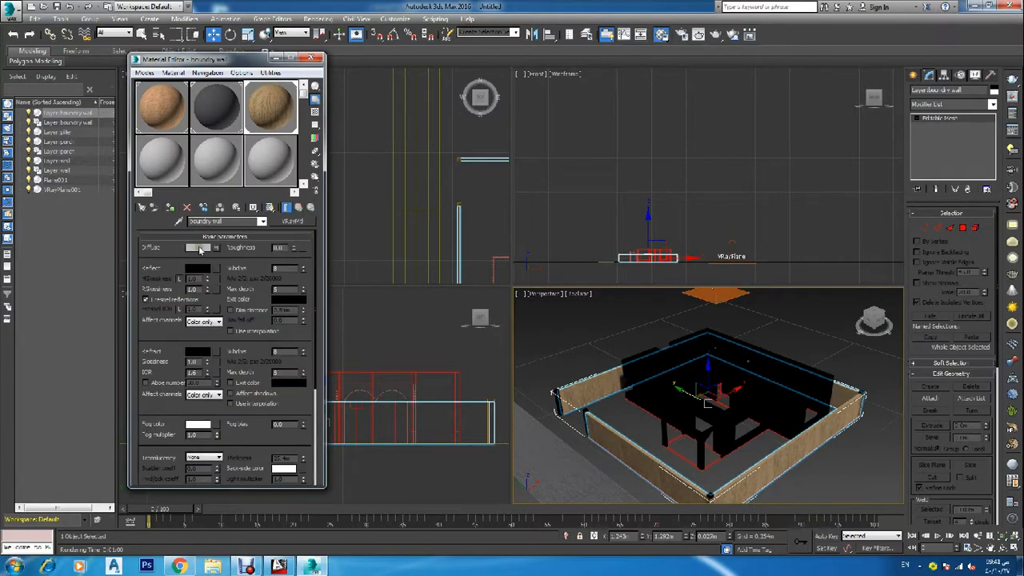
pyautogui.click(200, 249)
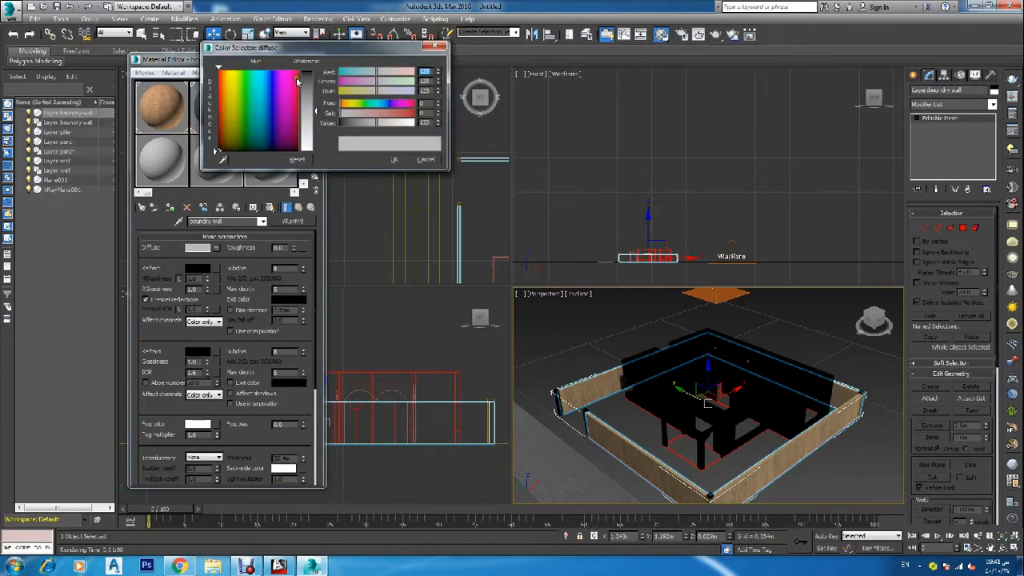
pyautogui.moveTo(320, 50); pyautogui.dragTo(551, 88)
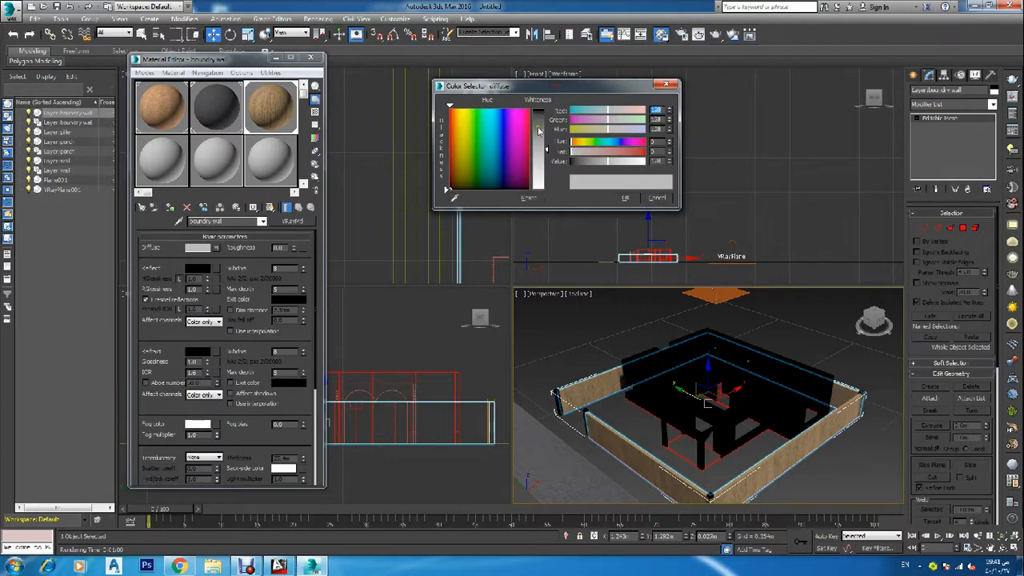
pyautogui.moveTo(540, 132); pyautogui.dragTo(542, 122)
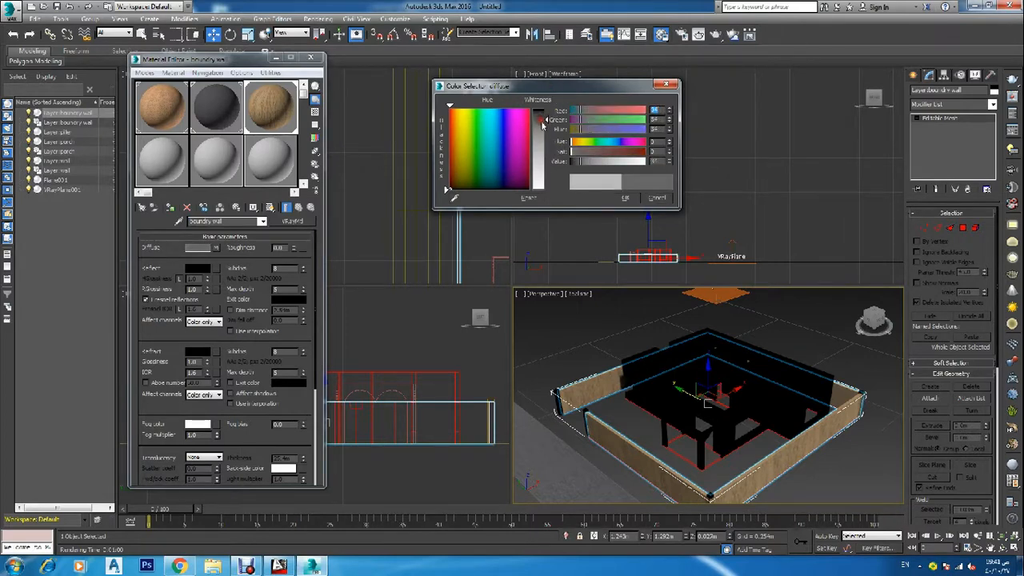
pyautogui.click(627, 199)
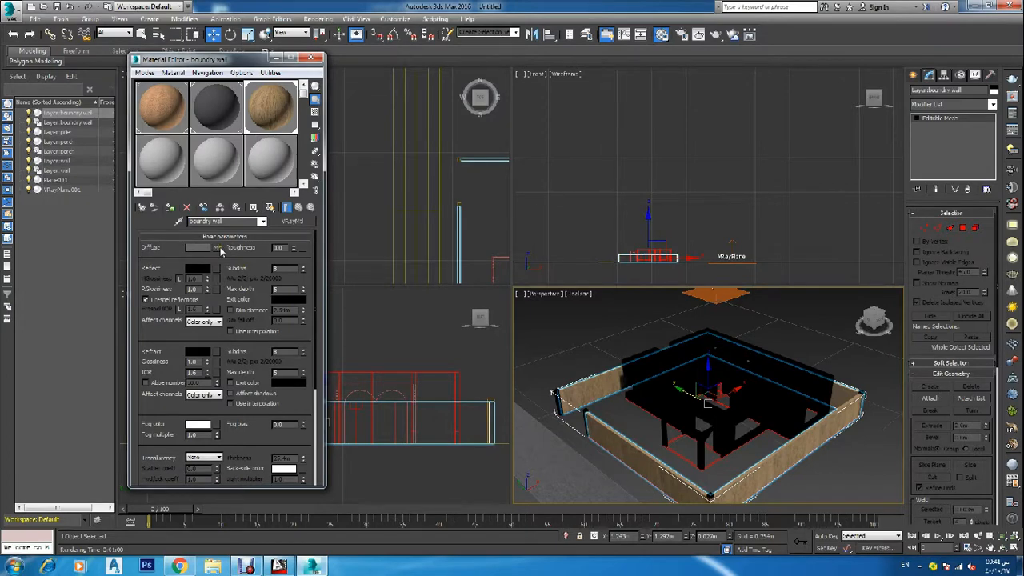
pyautogui.click(218, 249)
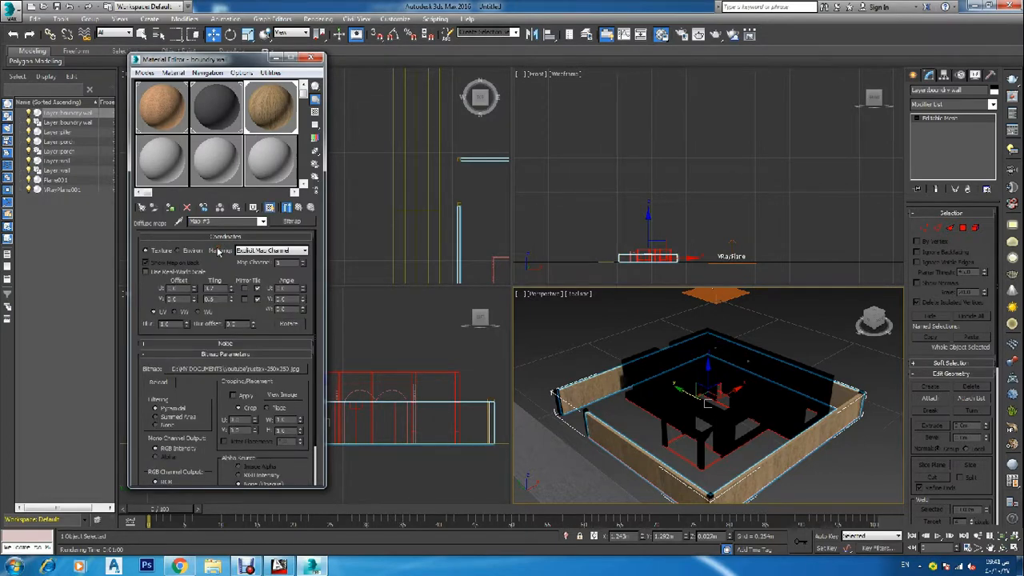
pyautogui.click(297, 208)
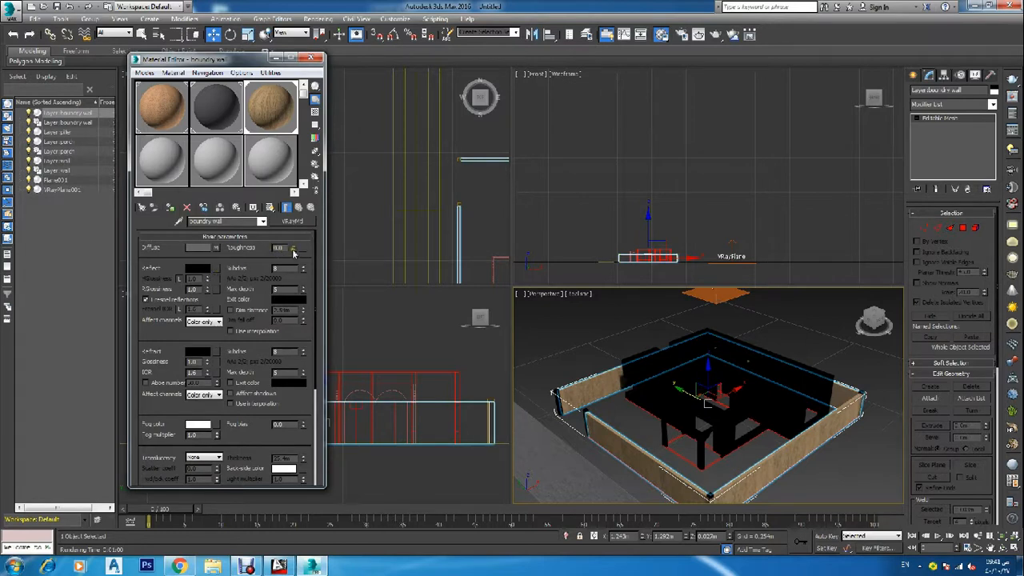
pyautogui.moveTo(293, 250); pyautogui.dragTo(294, 284)
pyautogui.click(209, 248)
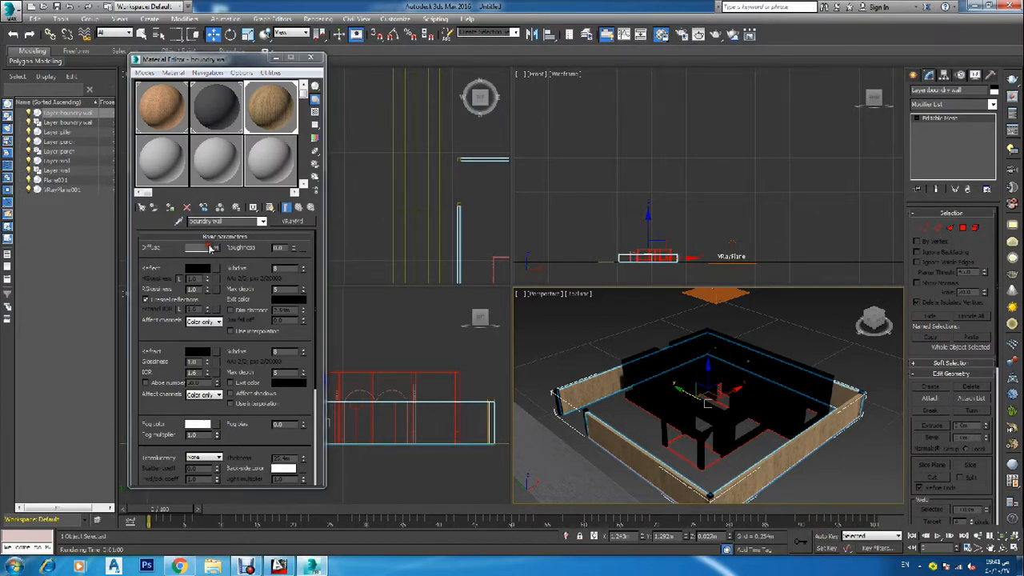
pyautogui.click(540, 113)
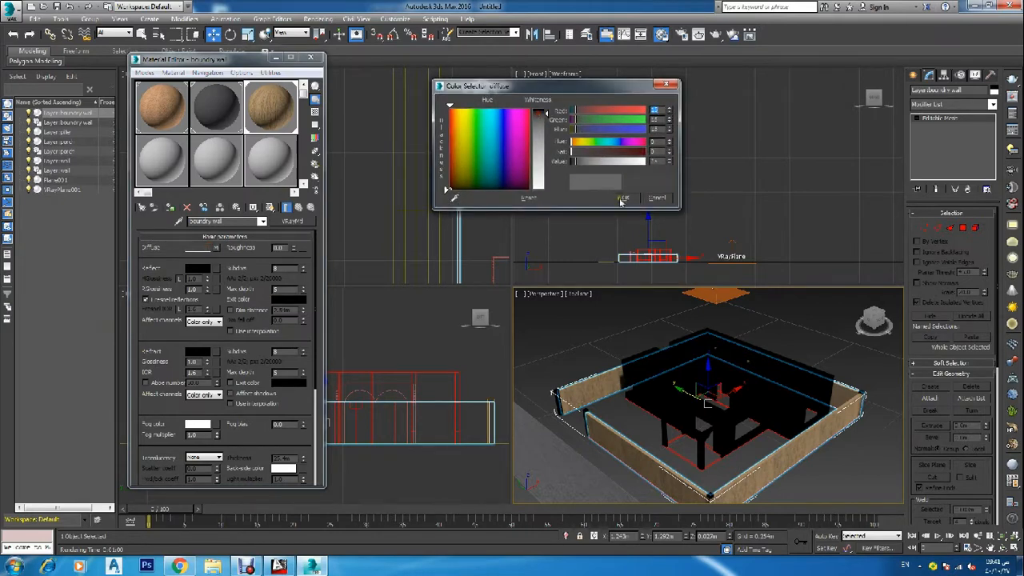
pyautogui.click(622, 199)
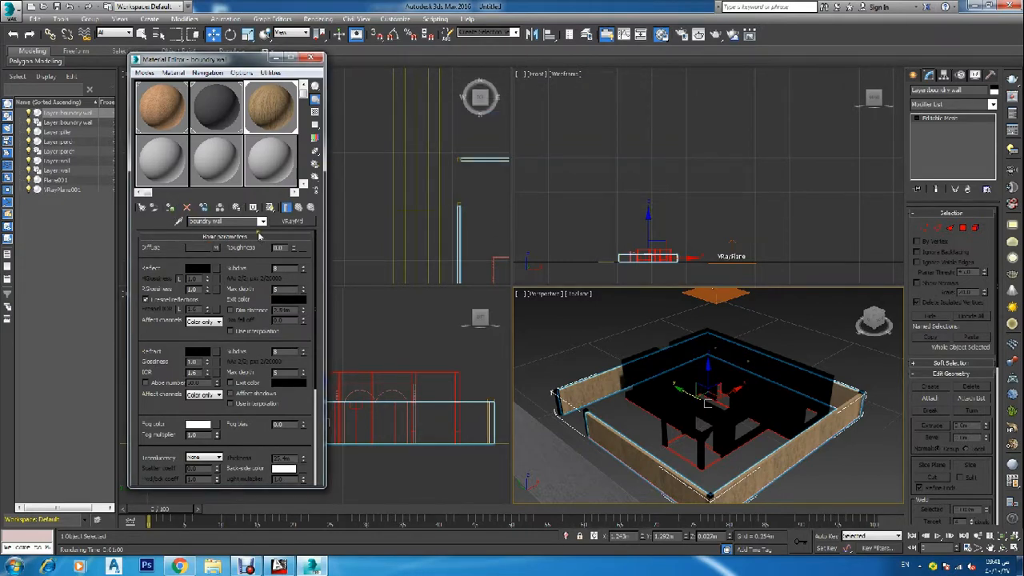
# Increase the Noise amount and set its levels to 10 in the boundary wall's diffuse bitmap, and close the Material Editor.
pyautogui.click(215, 248)
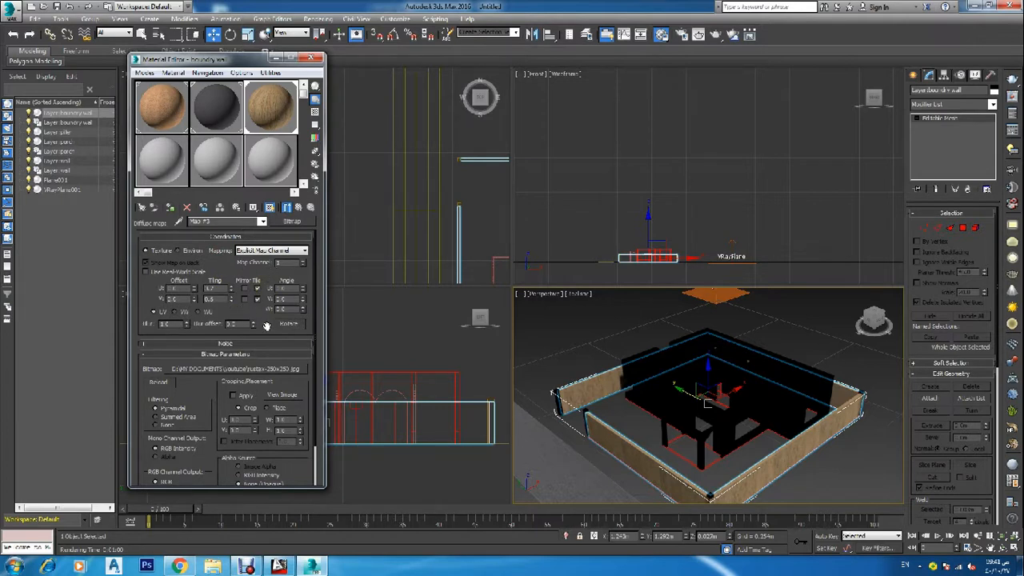
pyautogui.scroll(-2, 237, 314)
pyautogui.click(222, 306)
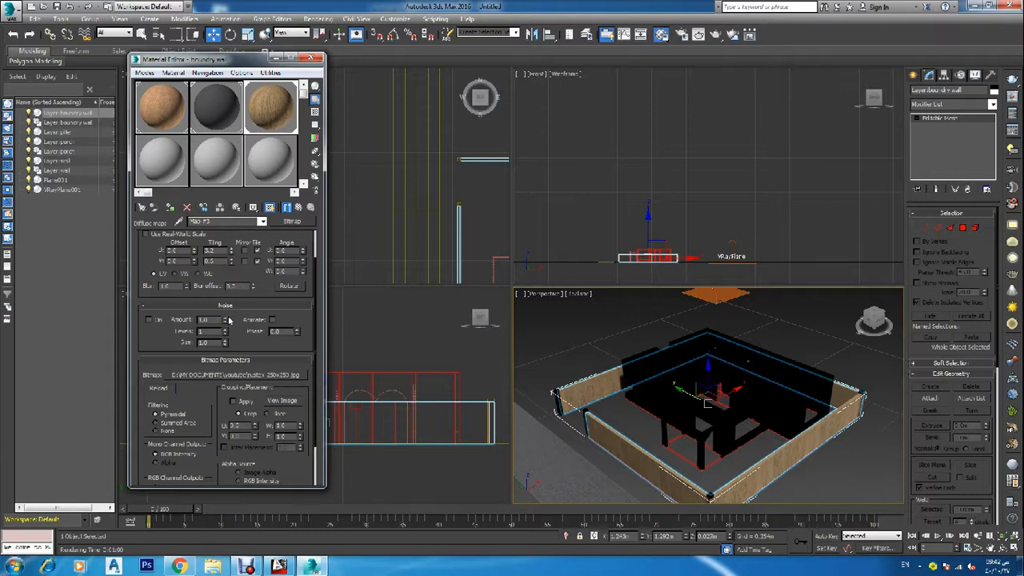
pyautogui.moveTo(225, 331)
pyautogui.mouseDown()
pyautogui.moveTo(224, 318)
pyautogui.moveTo(234, 331)
pyautogui.moveTo(226, 295)
pyautogui.moveTo(236, 317)
pyautogui.moveTo(224, 321)
pyautogui.mouseUp()
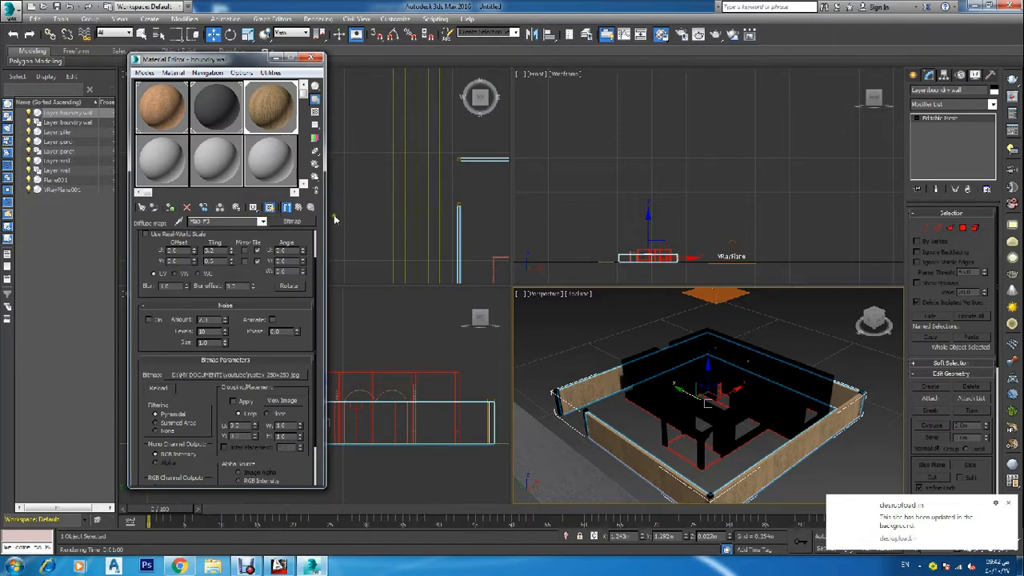
pyautogui.click(316, 58)
pyautogui.click(1009, 505)
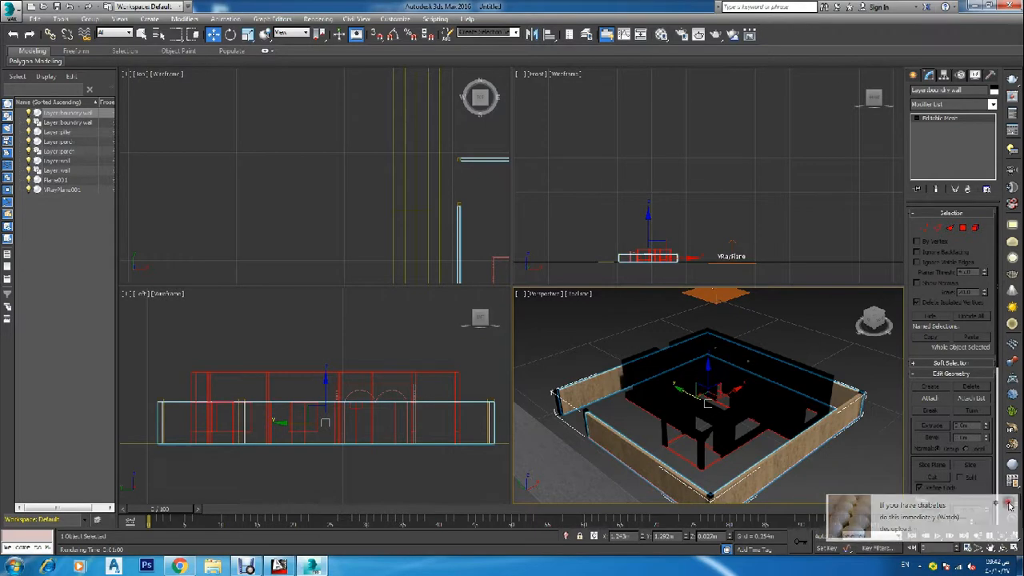
# Select the house walls, name the fourth sample material "wall" and assign it to them.
pyautogui.click(883, 485)
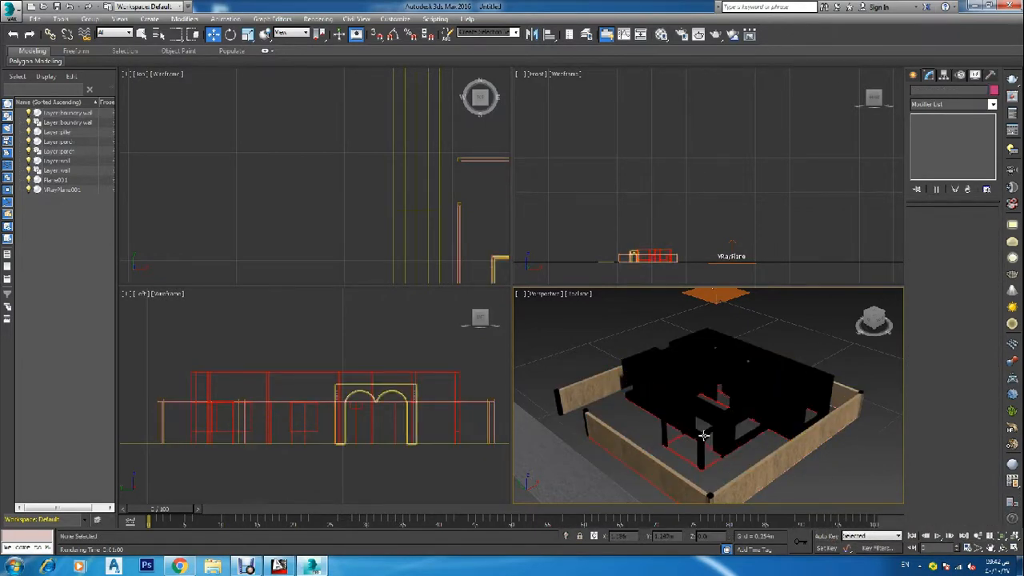
pyautogui.scroll(2, 691, 426)
pyautogui.scroll(-2, 690, 428)
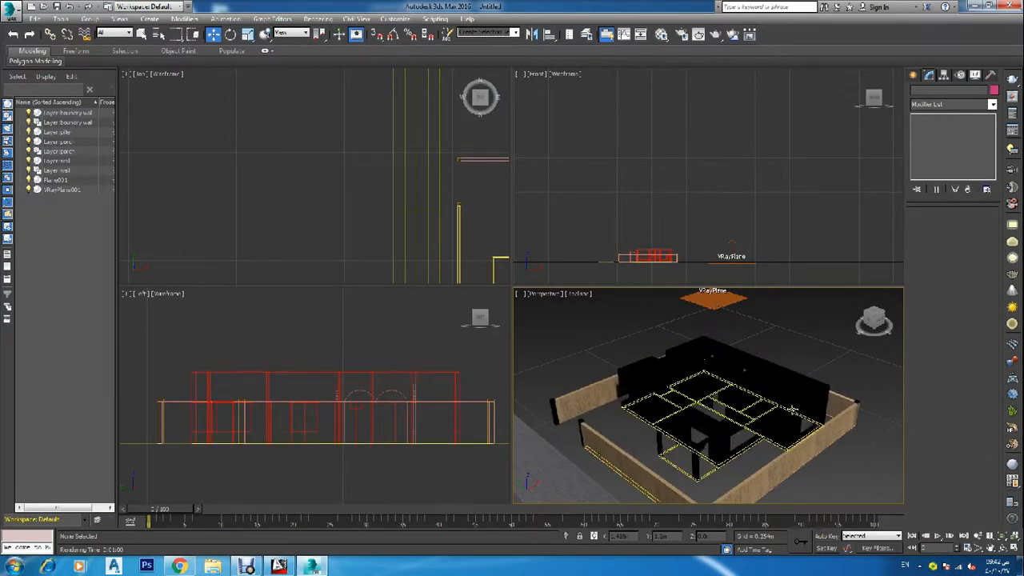
pyautogui.click(793, 406)
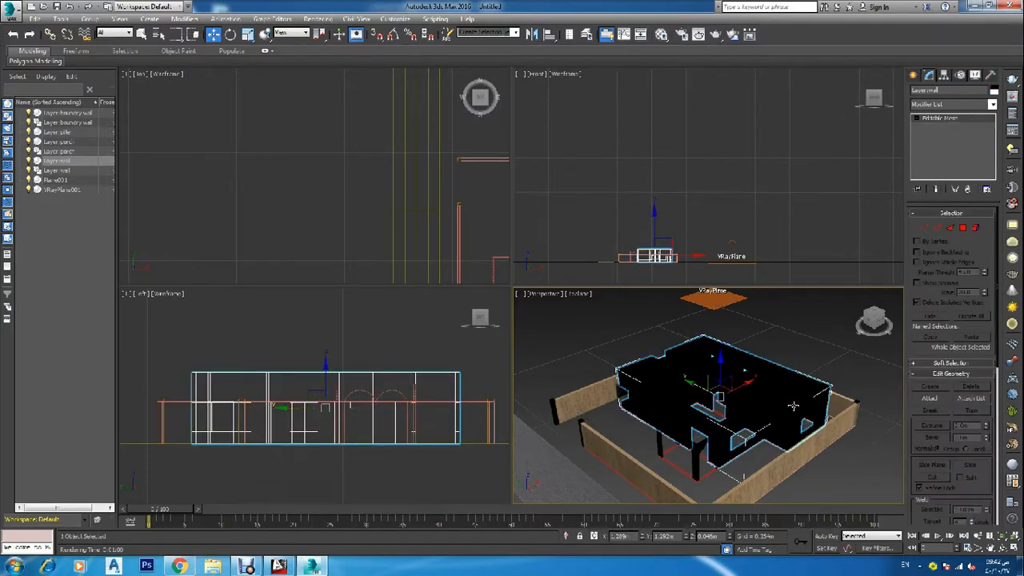
pyautogui.click(661, 34)
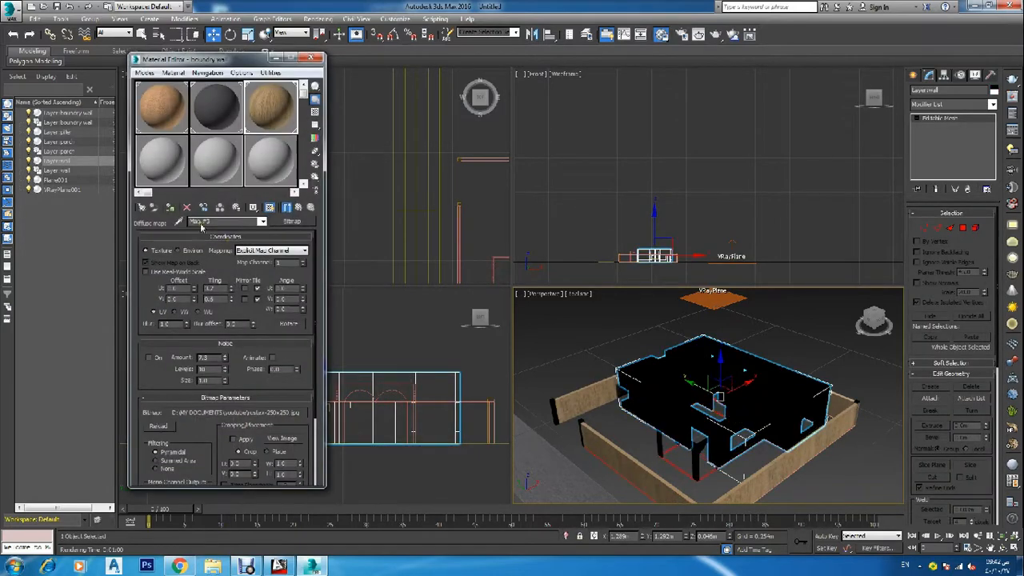
pyautogui.doubleClick(218, 221)
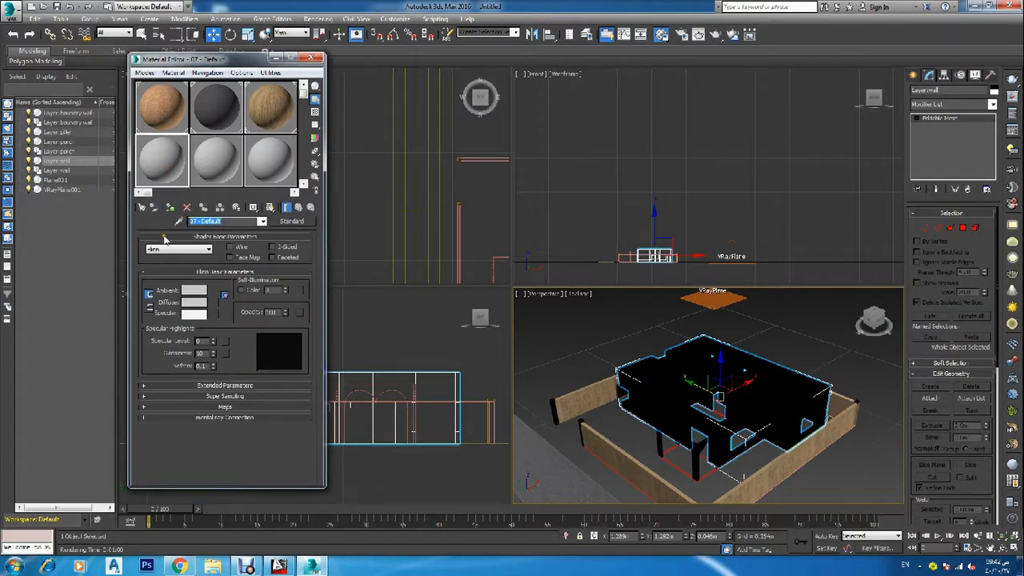
pyautogui.write('w')
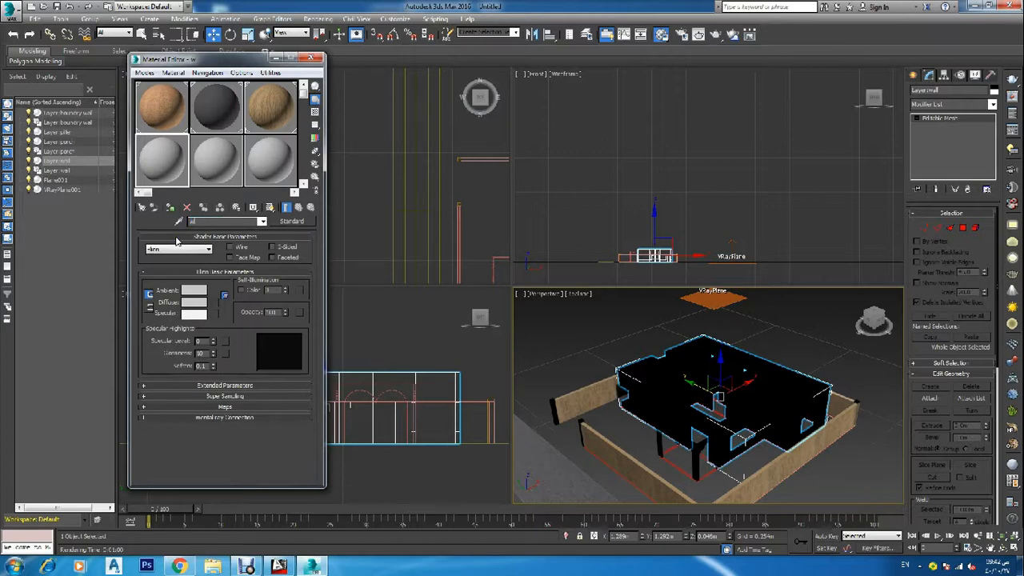
pyautogui.write('all')
pyautogui.click(170, 207)
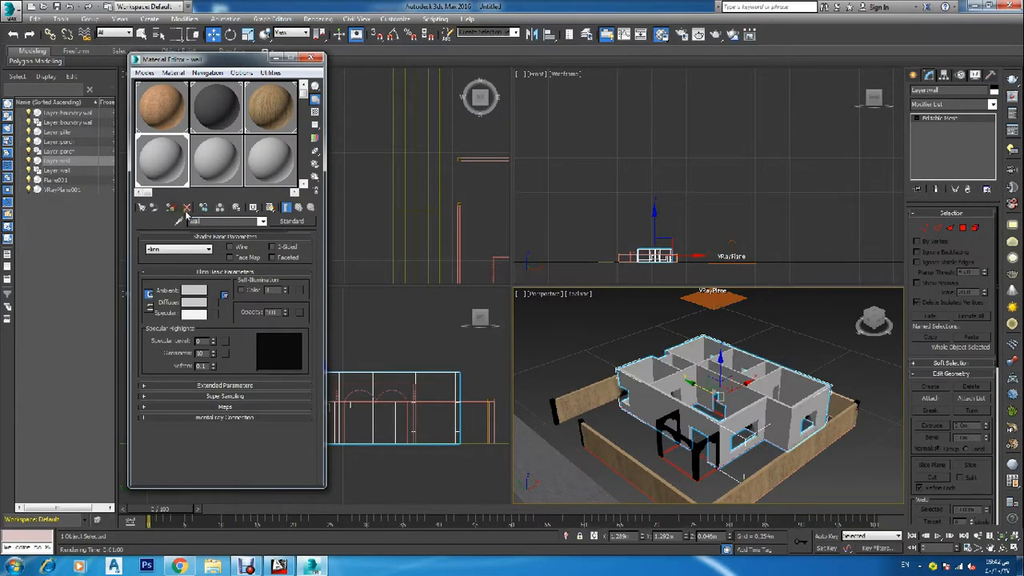
# Change the wall material's type to VRayMtl and turn on its shaded display in the viewport.
pyautogui.click(291, 220)
pyautogui.doubleClick(424, 270)
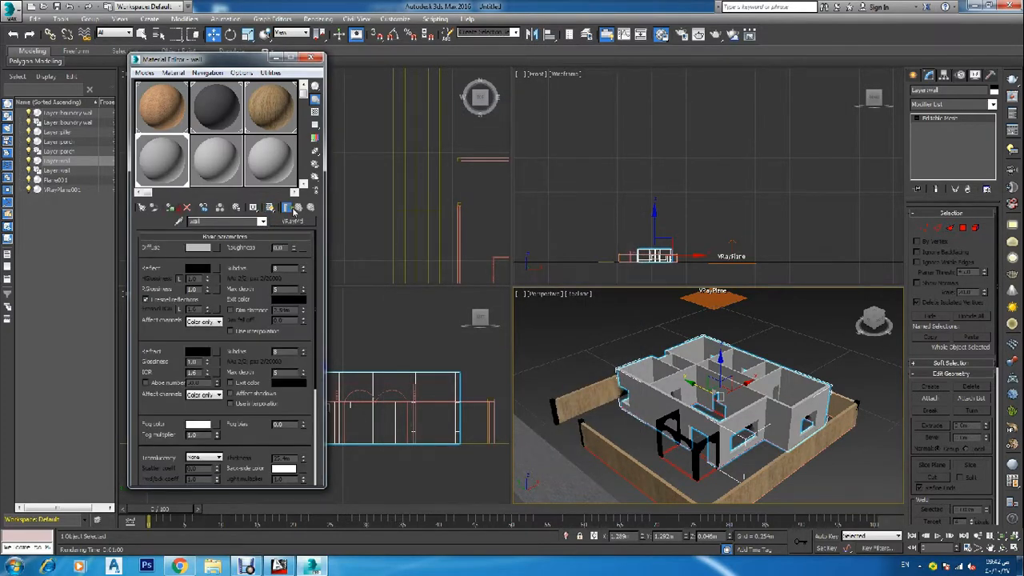
pyautogui.click(269, 207)
# Add a Bitmap map to the wall material's diffuse and pick the 172797 image from the youtube folder.
pyautogui.click(217, 248)
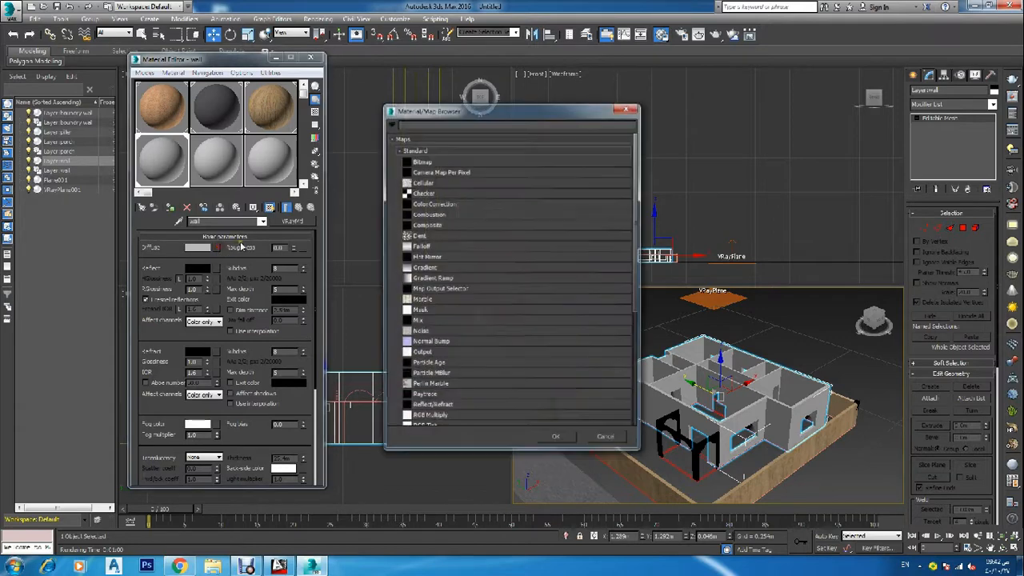
pyautogui.doubleClick(424, 162)
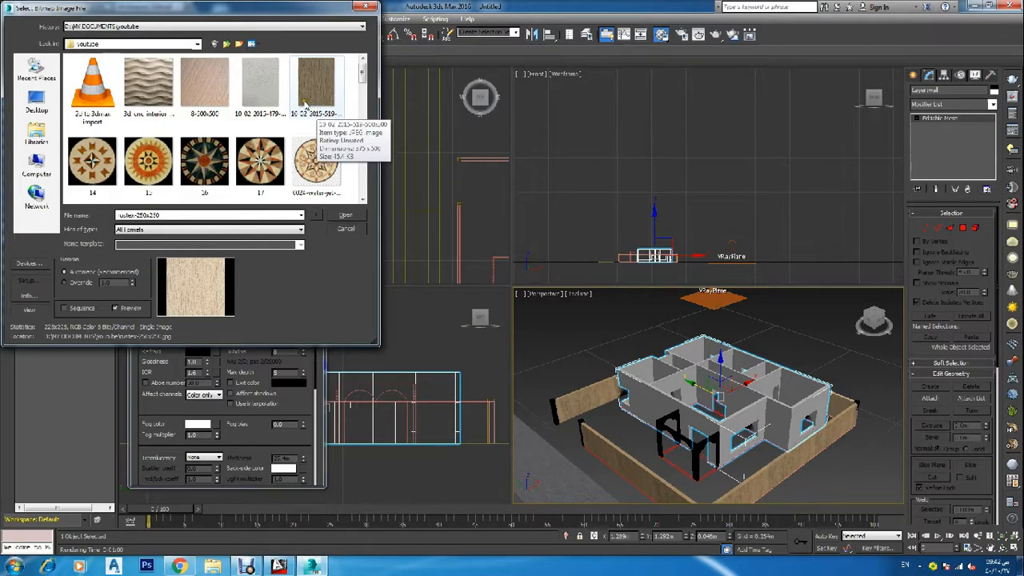
pyautogui.click(274, 100)
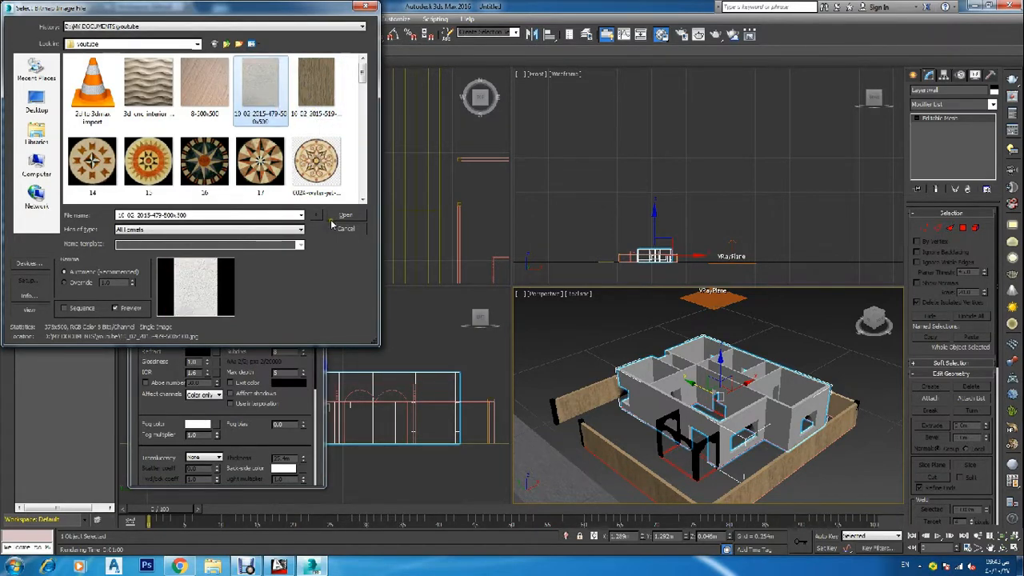
pyautogui.moveTo(362, 76); pyautogui.dragTo(361, 113)
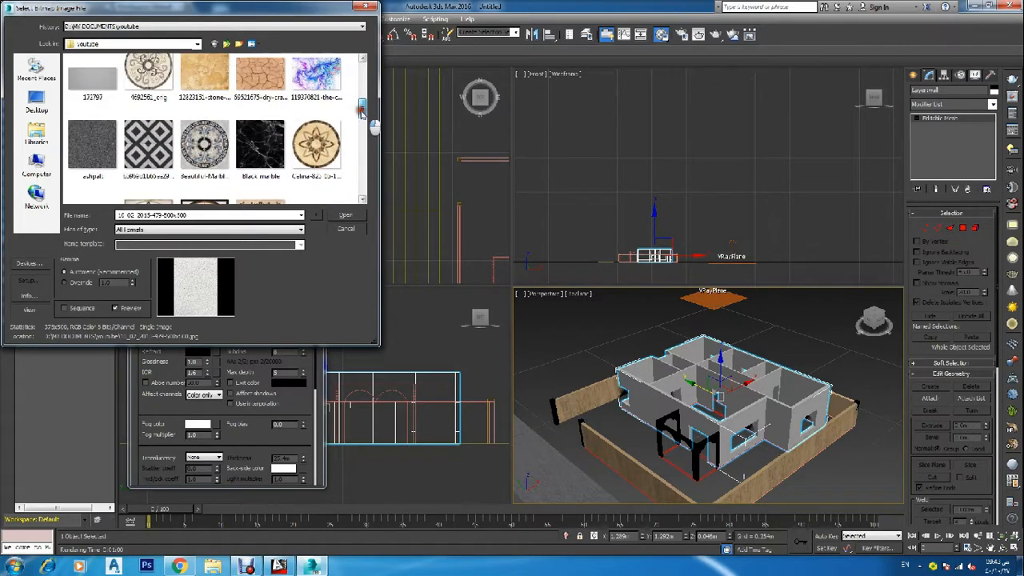
pyautogui.click(90, 80)
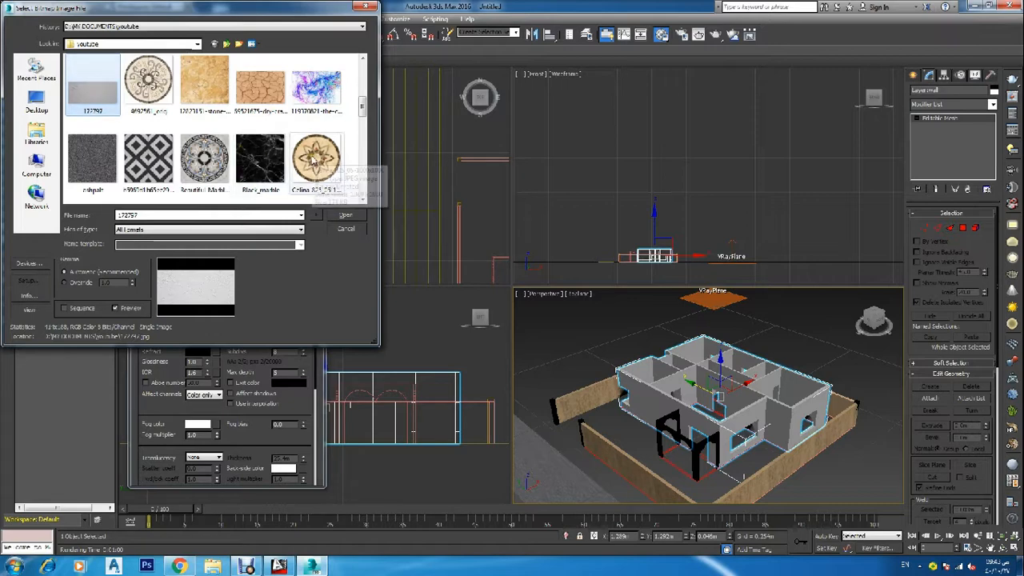
# Look through the other texture images in the youtube folder for a suitable wall finish.
pyautogui.scroll(-3, 313, 163)
pyautogui.scroll(-5, 313, 162)
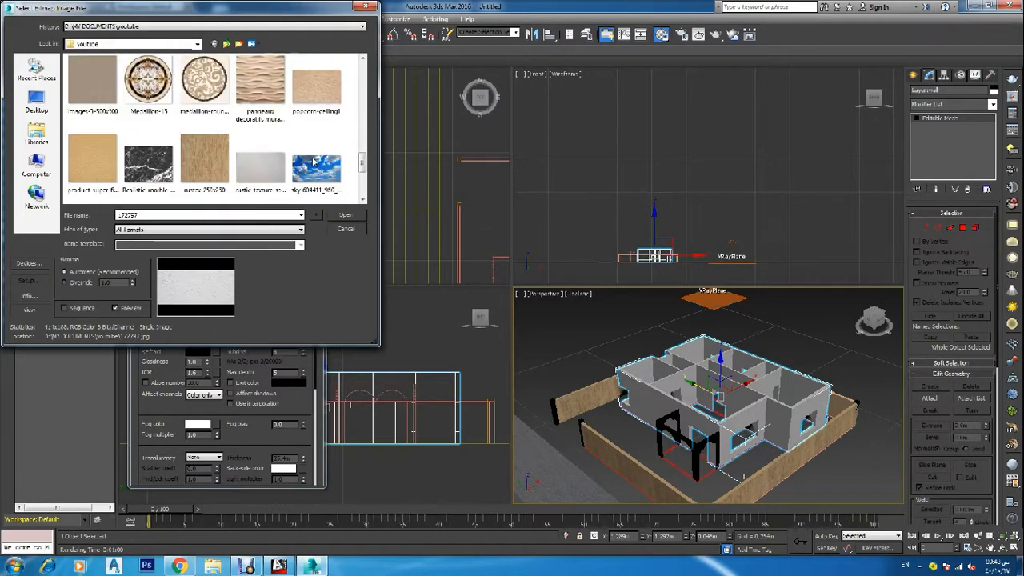
pyautogui.scroll(8, 314, 163)
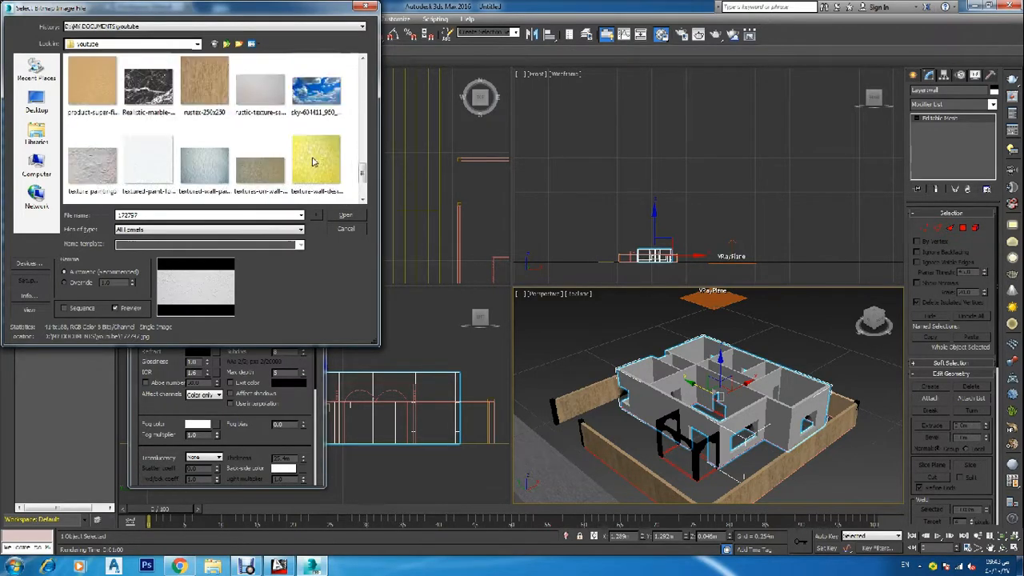
pyautogui.scroll(-3, 314, 163)
pyautogui.scroll(1, 313, 162)
pyautogui.scroll(2, 313, 162)
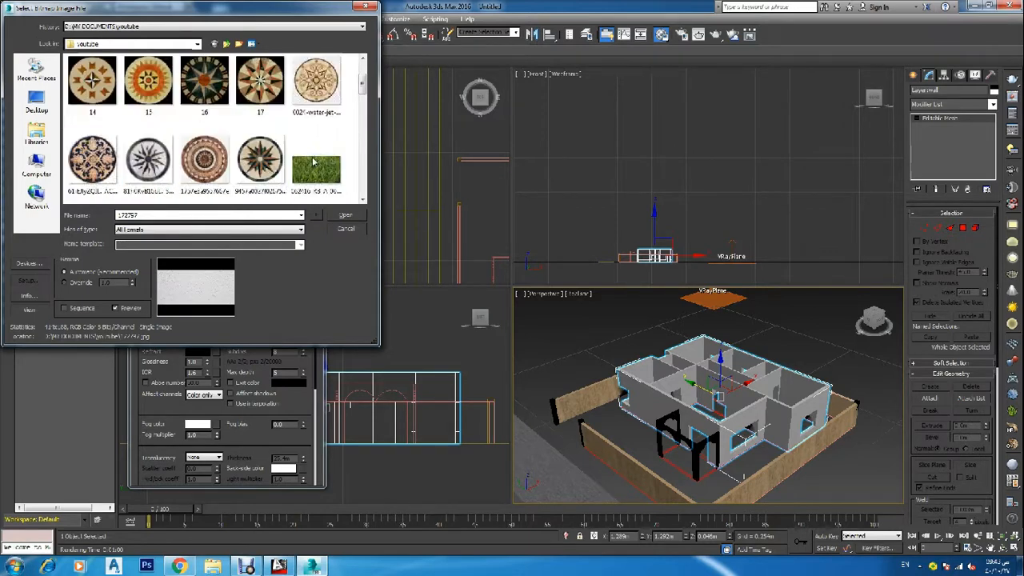
pyautogui.scroll(-1, 314, 162)
pyautogui.scroll(-2, 313, 163)
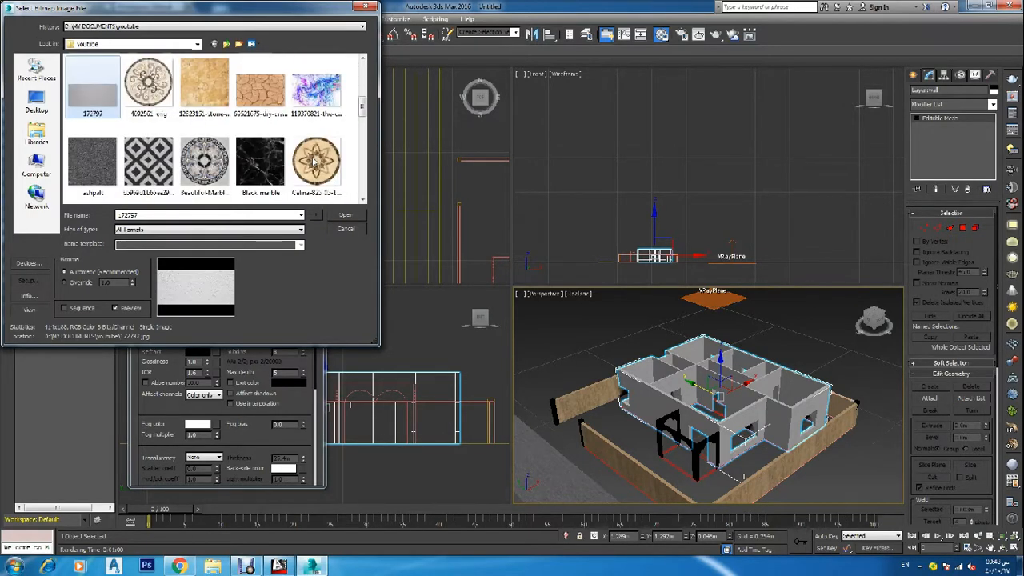
pyautogui.scroll(-4, 314, 163)
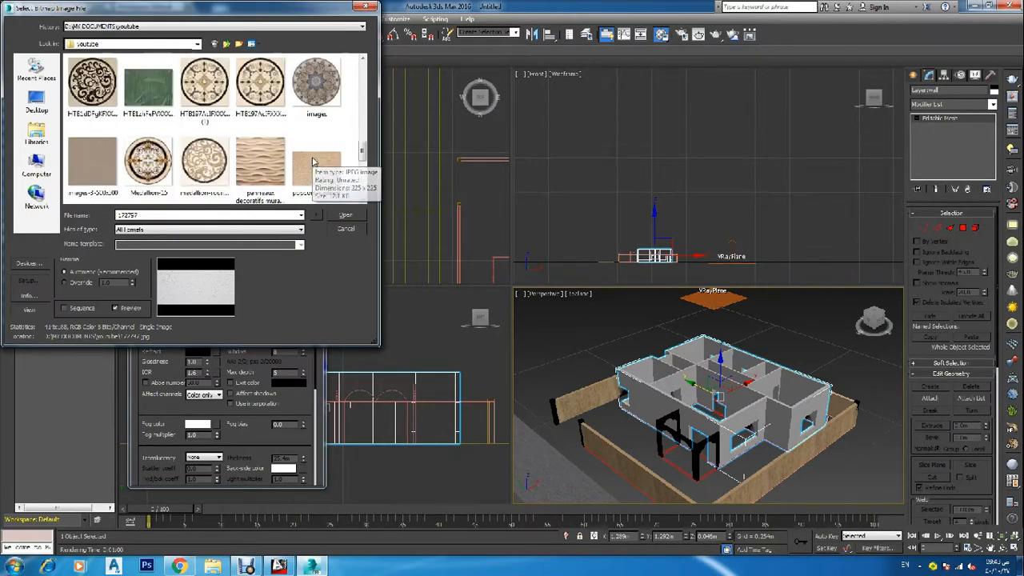
pyautogui.scroll(-3, 313, 163)
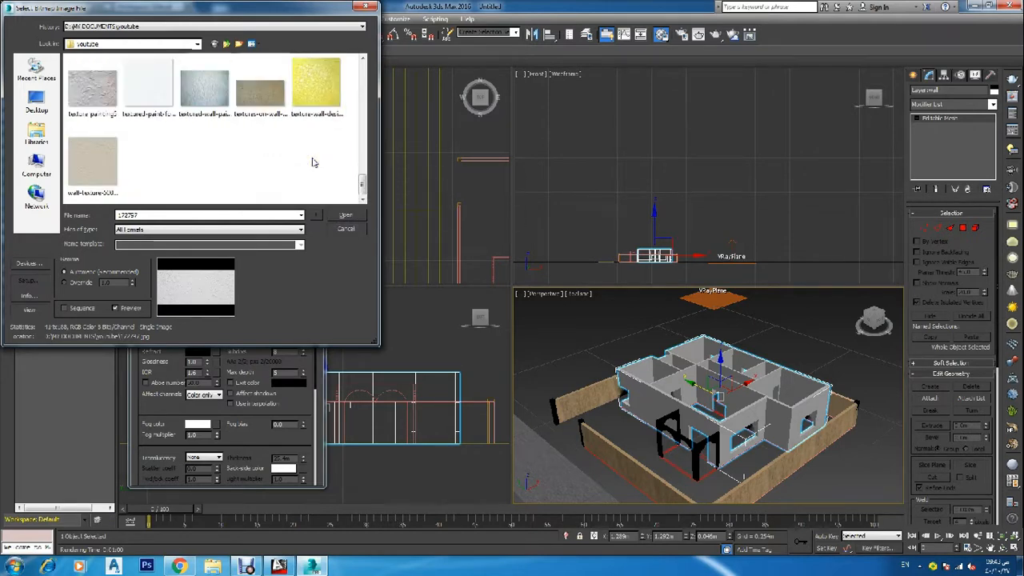
pyautogui.scroll(5, 313, 163)
pyautogui.scroll(4, 314, 162)
pyautogui.scroll(-6, 313, 163)
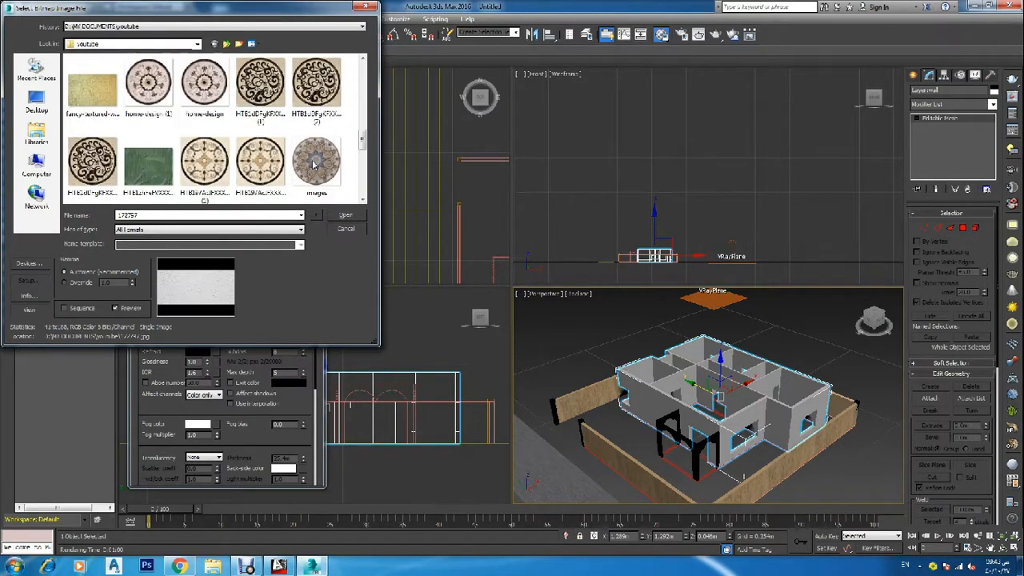
pyautogui.scroll(5, 314, 162)
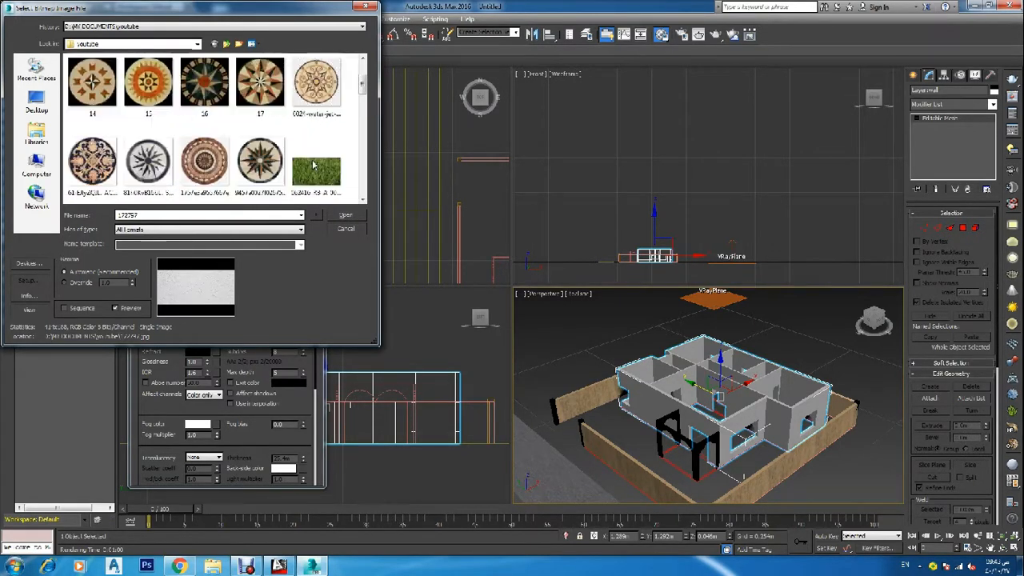
# Load the picked 172797 image into the wall material, show it shaded in the viewport and close the Material Editor.
pyautogui.click(348, 215)
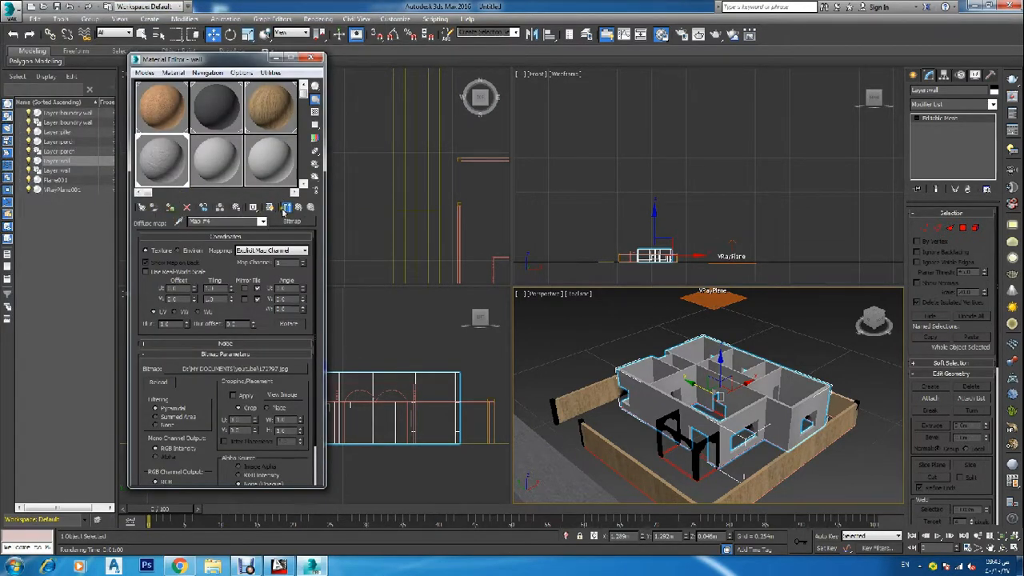
pyautogui.click(272, 208)
pyautogui.click(318, 57)
pyautogui.click(602, 328)
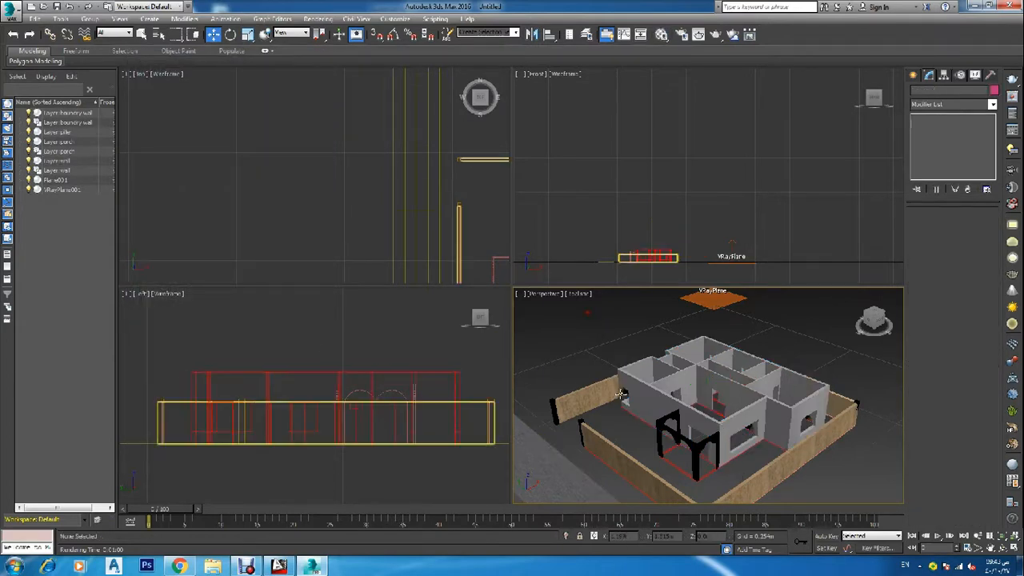
# Select the arched porch, name the fifth sample material "porch" and assign it to the porch.
pyautogui.click(657, 428)
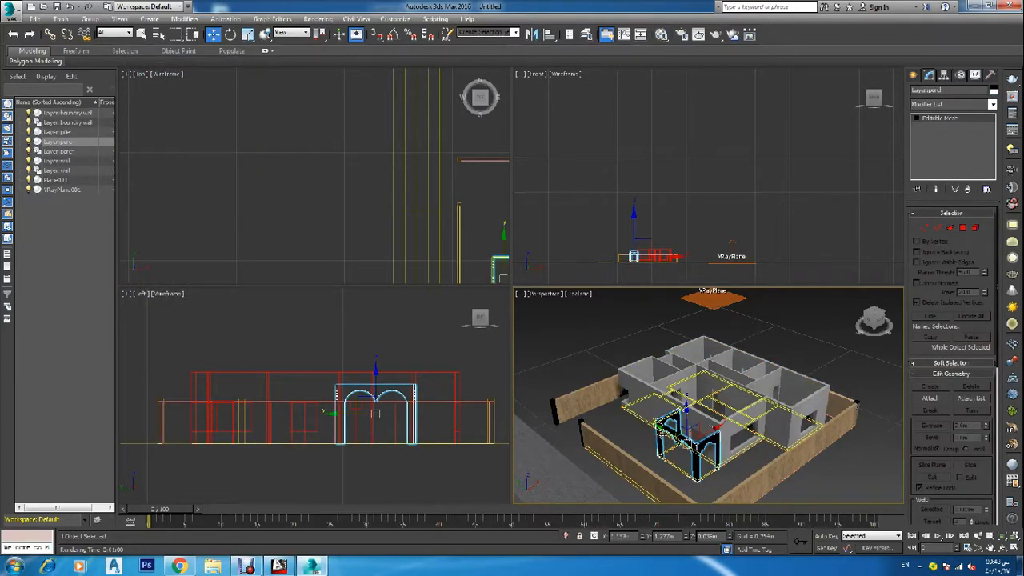
pyautogui.click(660, 35)
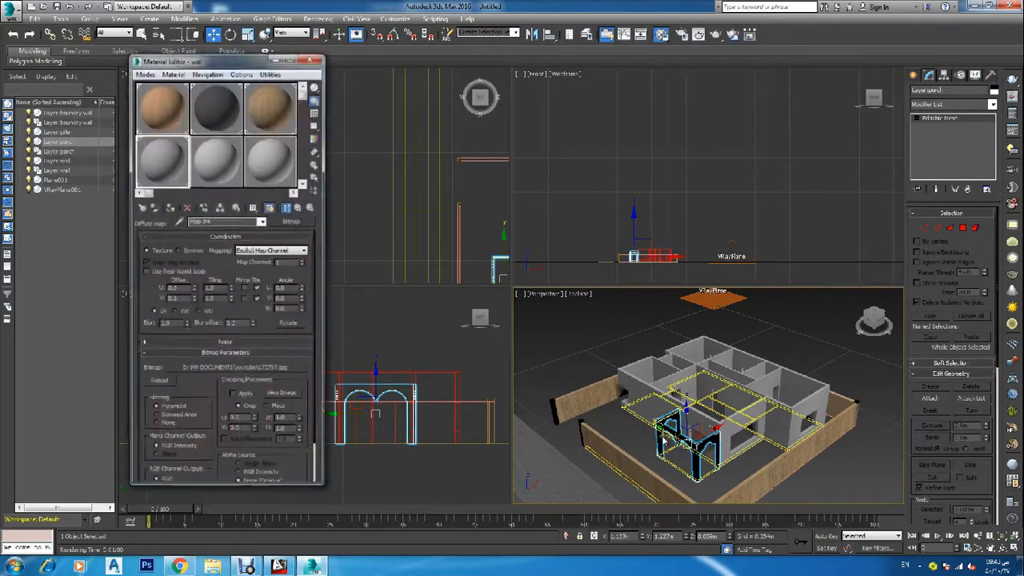
pyautogui.click(229, 168)
pyautogui.moveTo(228, 220); pyautogui.dragTo(134, 235)
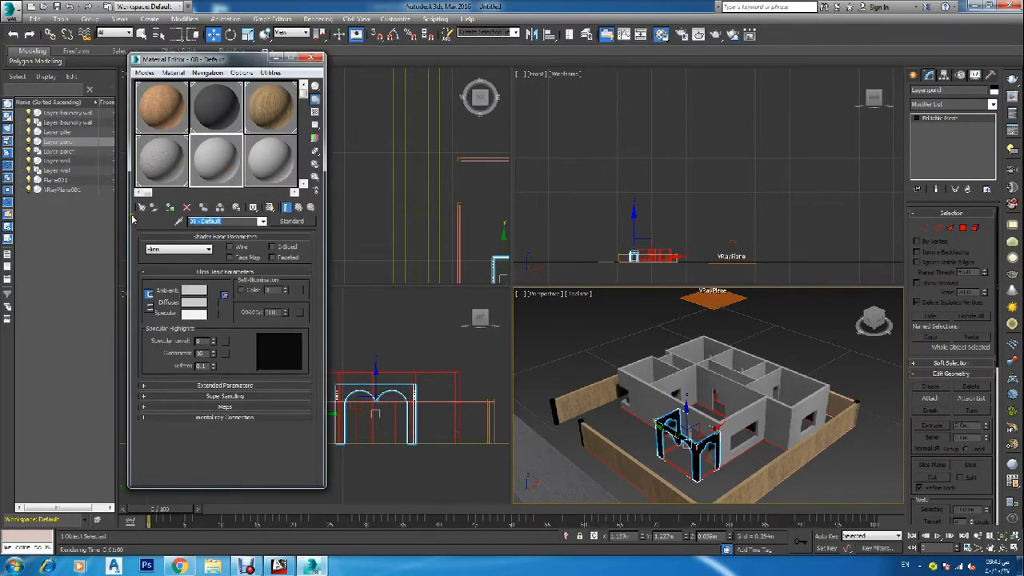
pyautogui.write('porch')
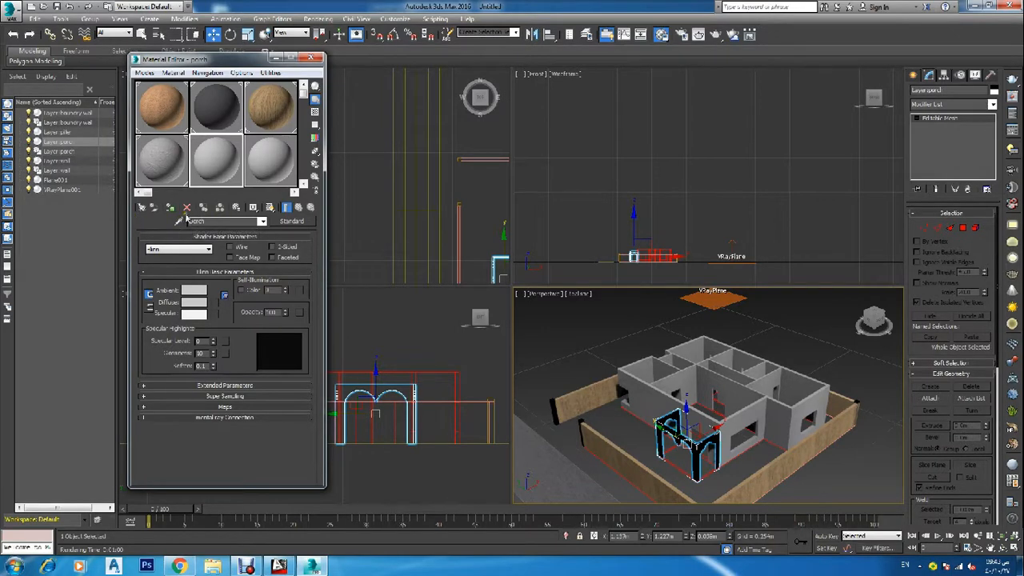
pyautogui.click(170, 207)
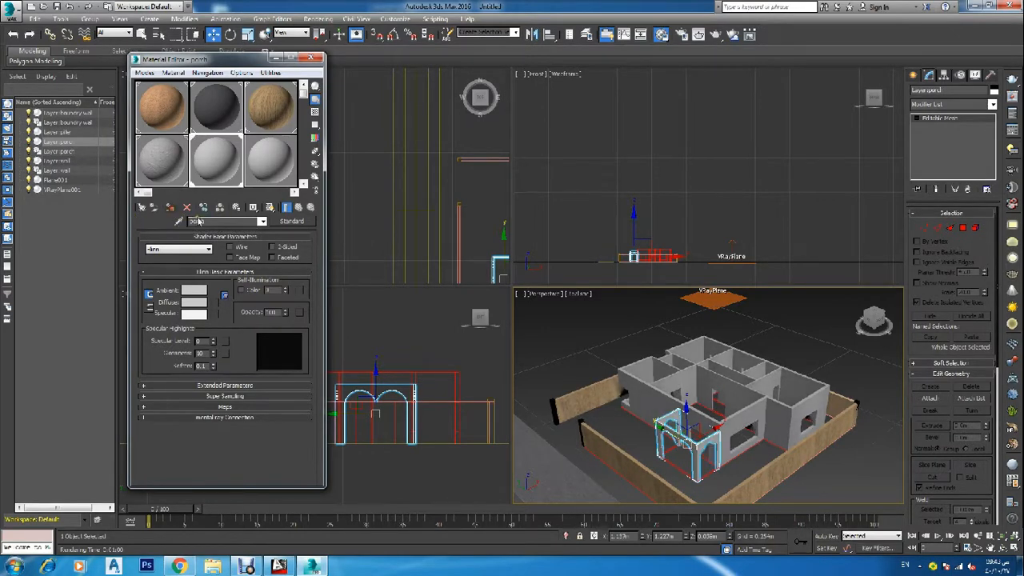
# Change the porch material's type to VRayMtl and add a Bitmap map to its diffuse.
pyautogui.click(292, 221)
pyautogui.doubleClick(430, 272)
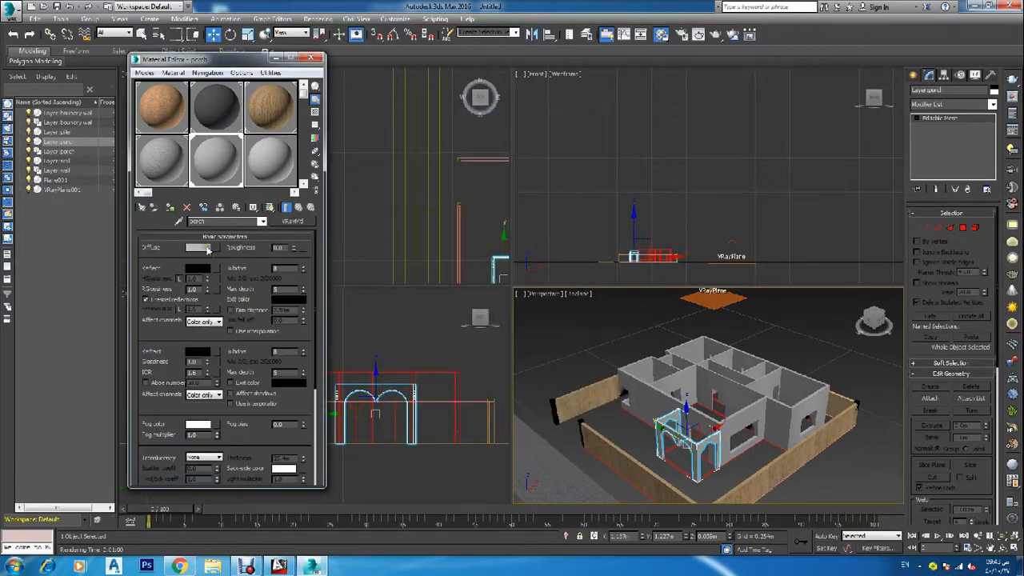
pyautogui.click(214, 248)
pyautogui.doubleClick(453, 164)
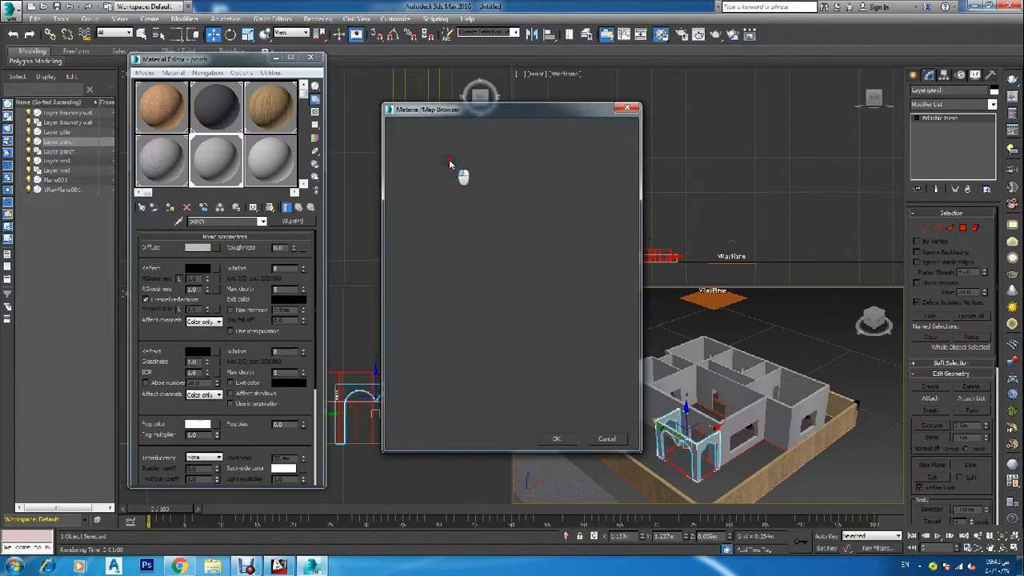
# Browse the youtube folder's textures and load texture_painting5.jpg as the porch material's diffuse bitmap.
pyautogui.click(226, 160)
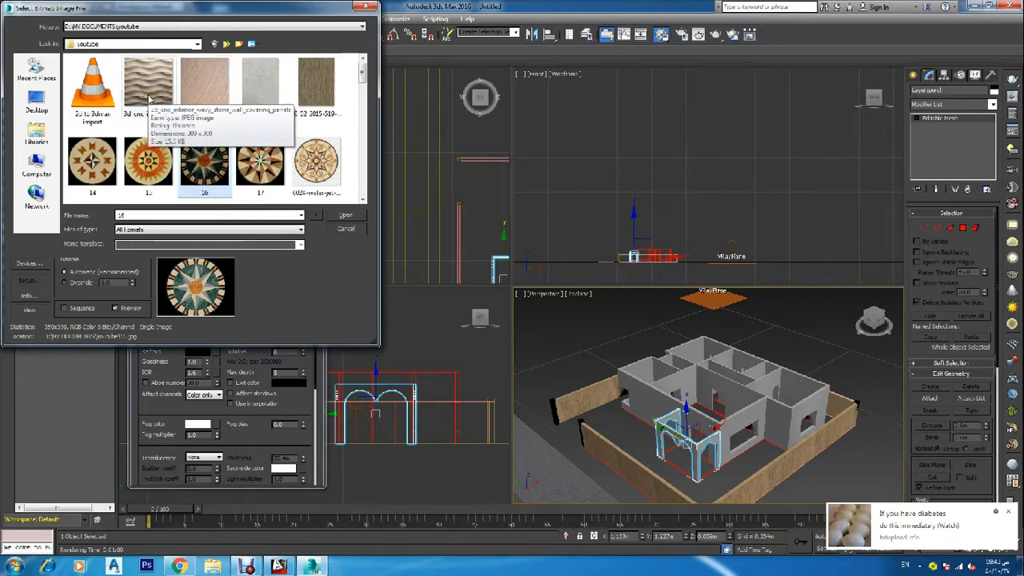
pyautogui.click(279, 178)
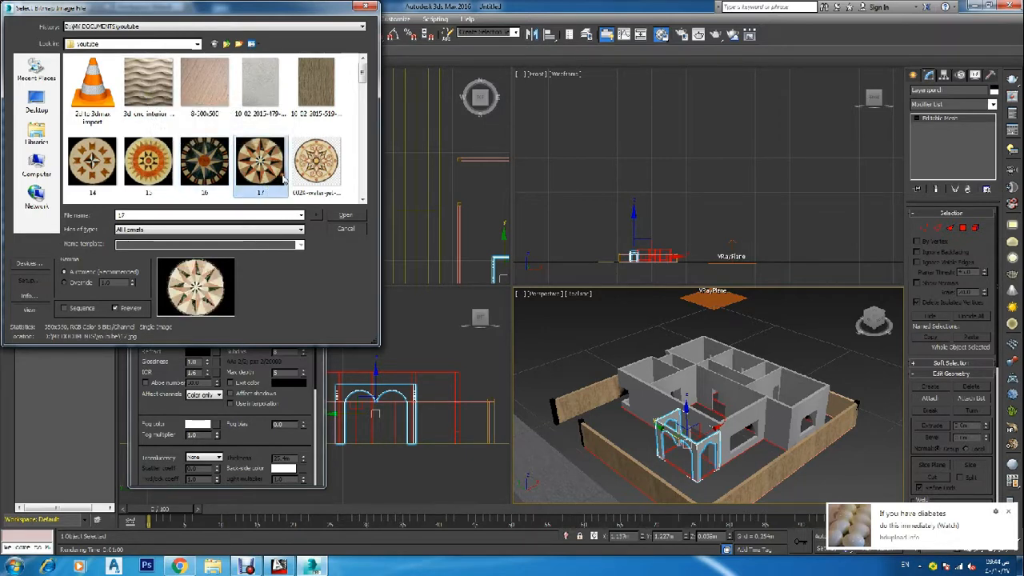
pyautogui.scroll(-5, 282, 178)
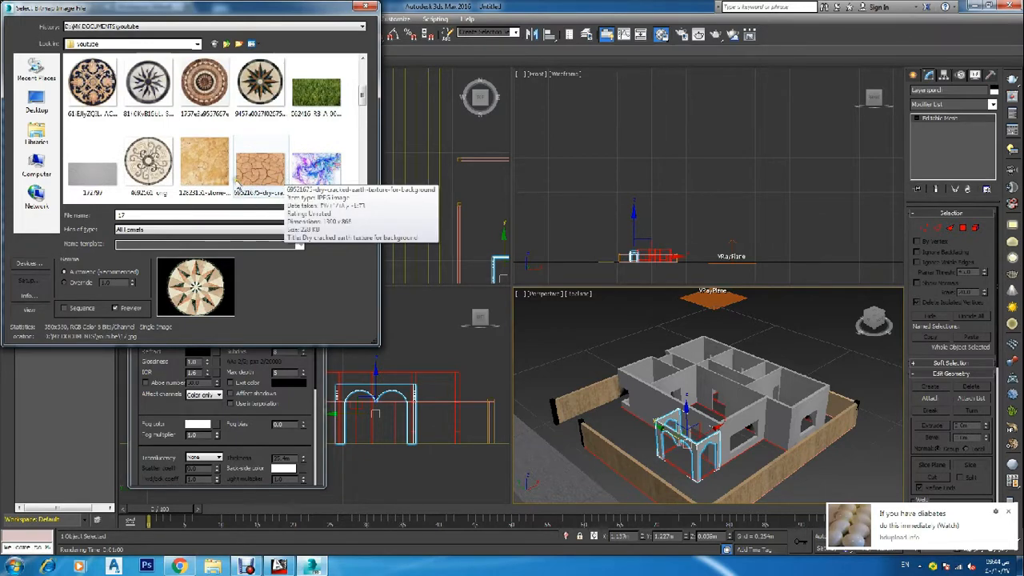
pyautogui.scroll(-1, 238, 186)
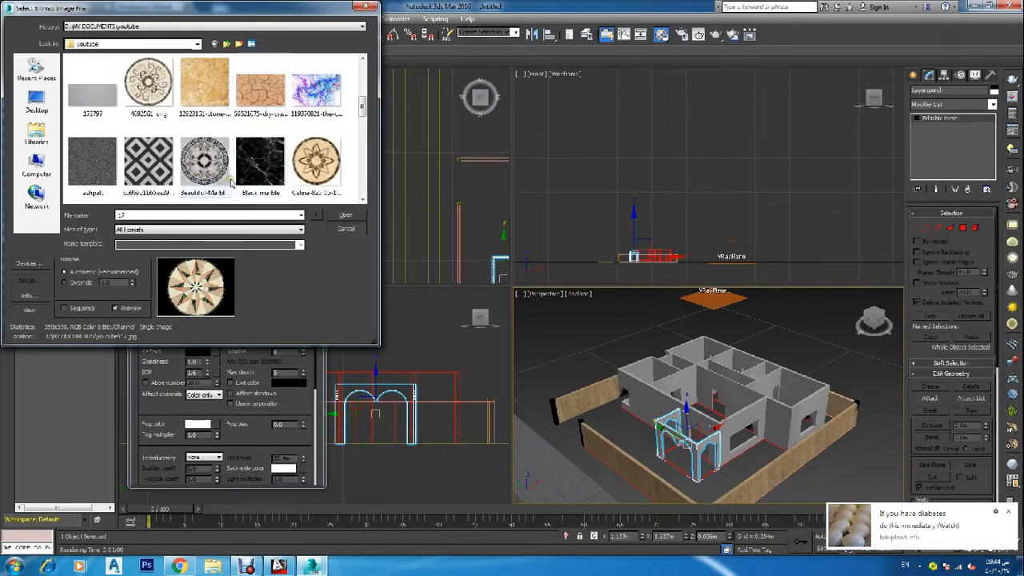
pyautogui.scroll(-1, 232, 184)
pyautogui.scroll(-1, 233, 184)
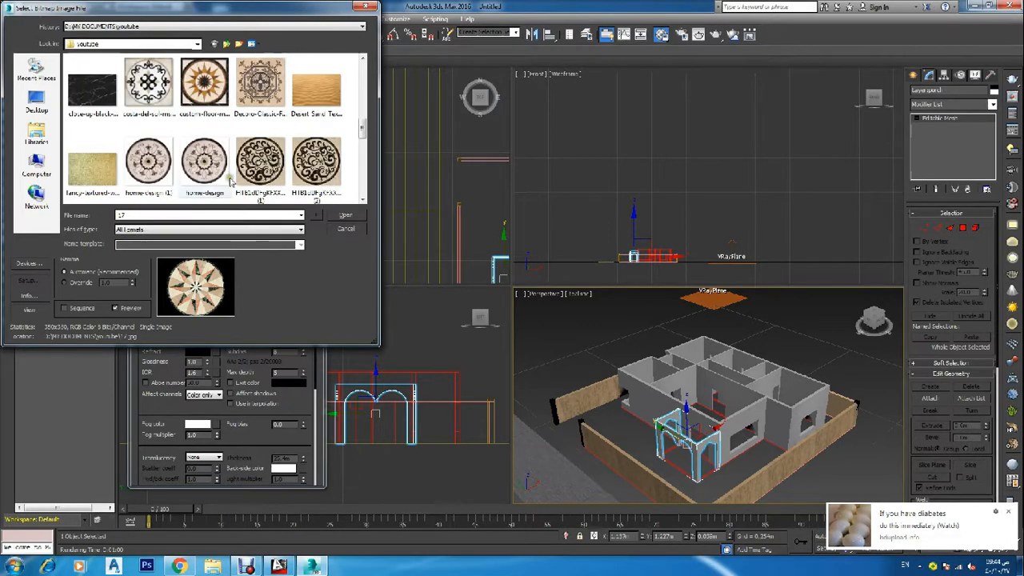
pyautogui.scroll(-1, 121, 189)
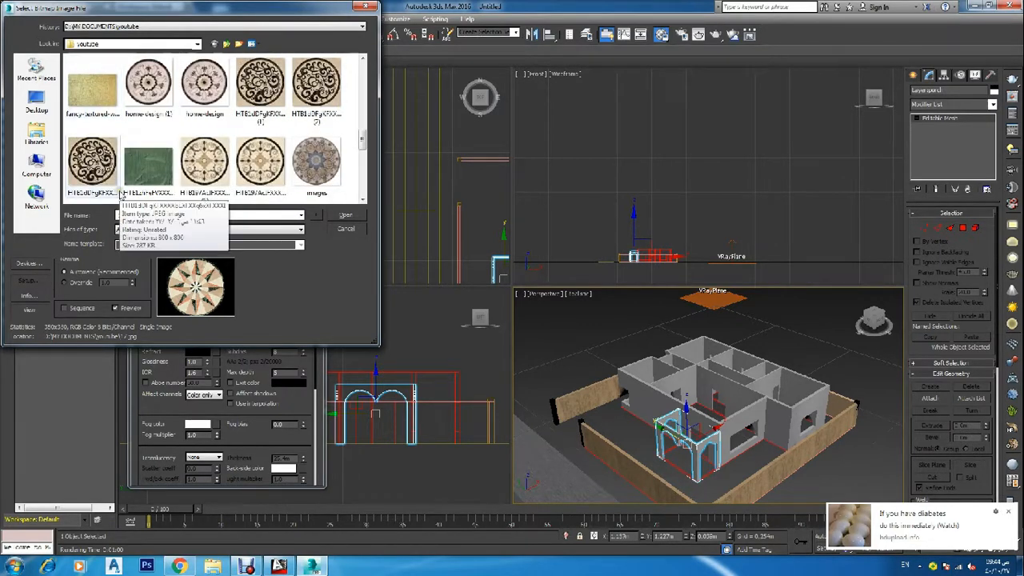
pyautogui.scroll(-1, 120, 195)
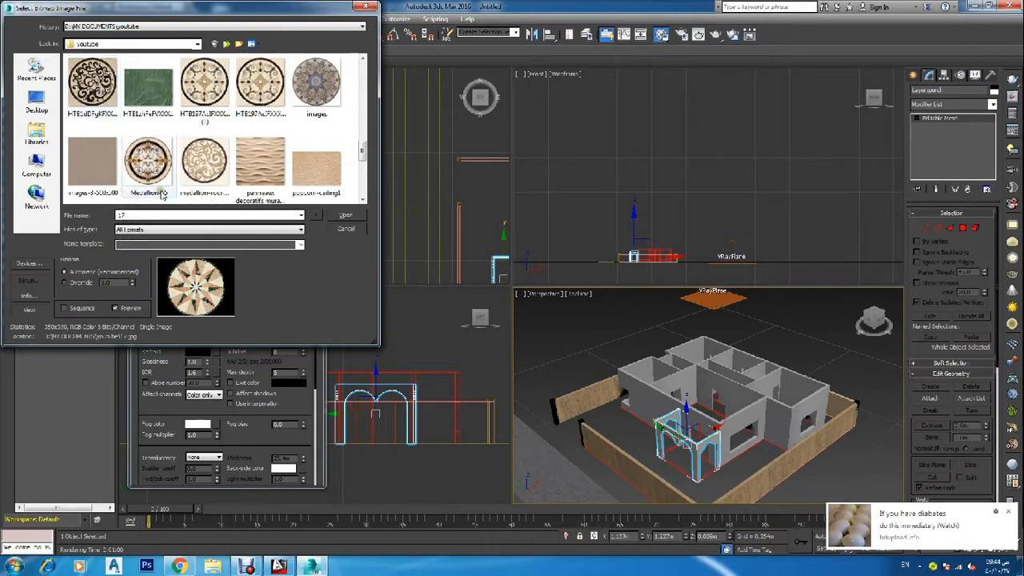
pyautogui.click(309, 182)
pyautogui.scroll(-2, 309, 182)
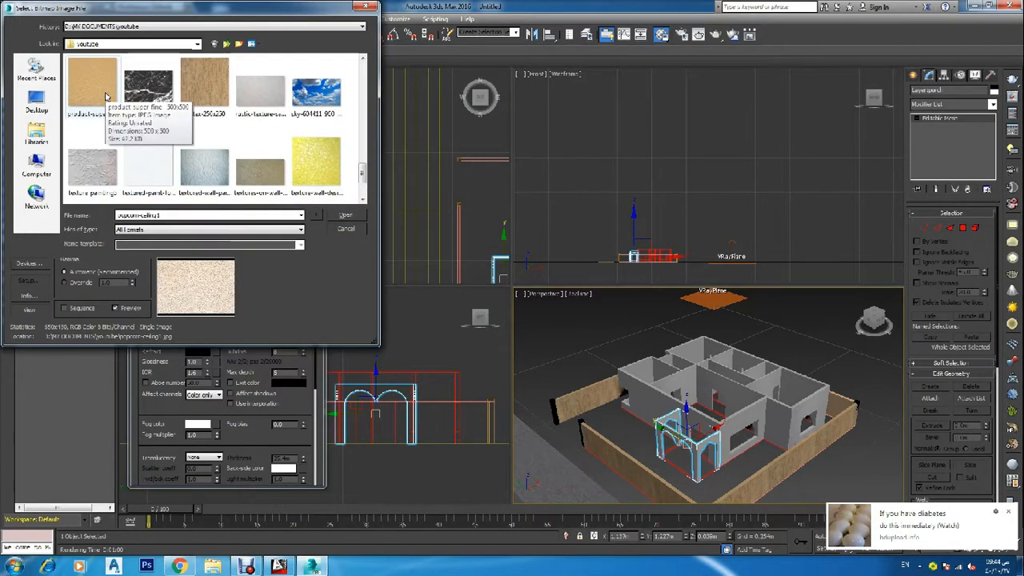
pyautogui.click(95, 168)
pyautogui.click(344, 215)
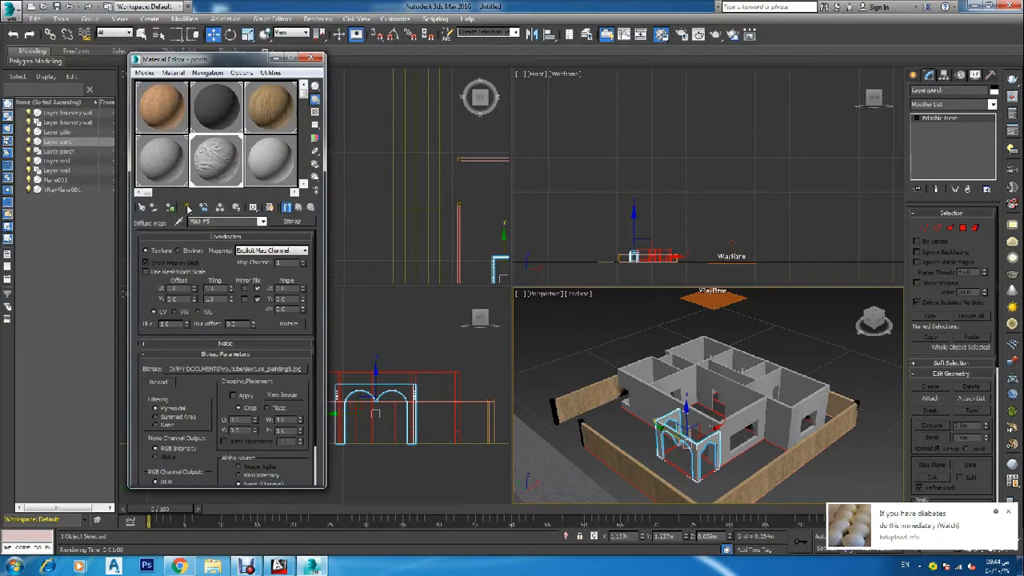
# Turn on the porch texture's shaded display in the viewport, close the Material Editor and clear the selection.
pyautogui.click(269, 208)
pyautogui.click(317, 61)
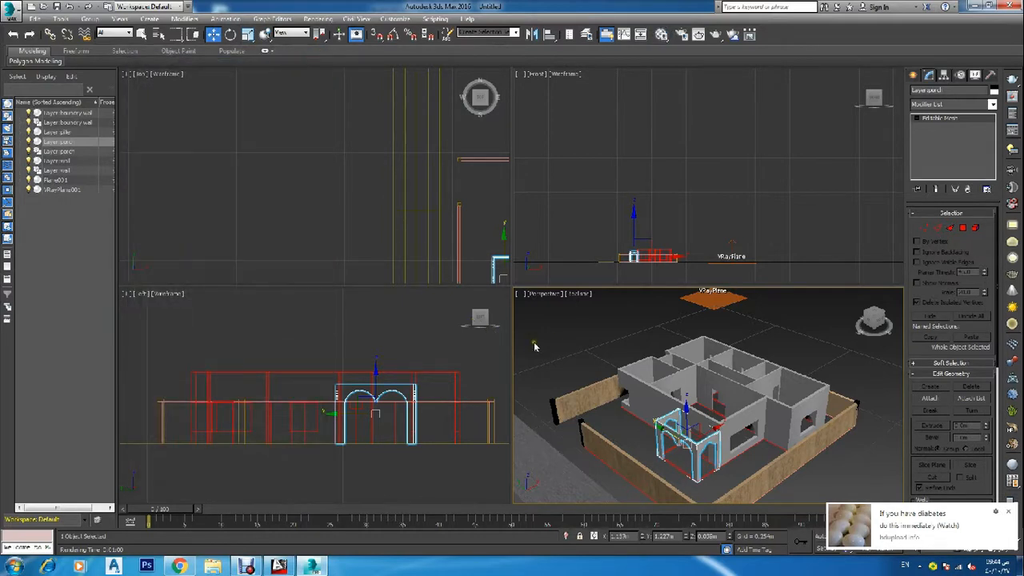
pyautogui.click(552, 339)
pyautogui.click(642, 412)
pyautogui.click(622, 454)
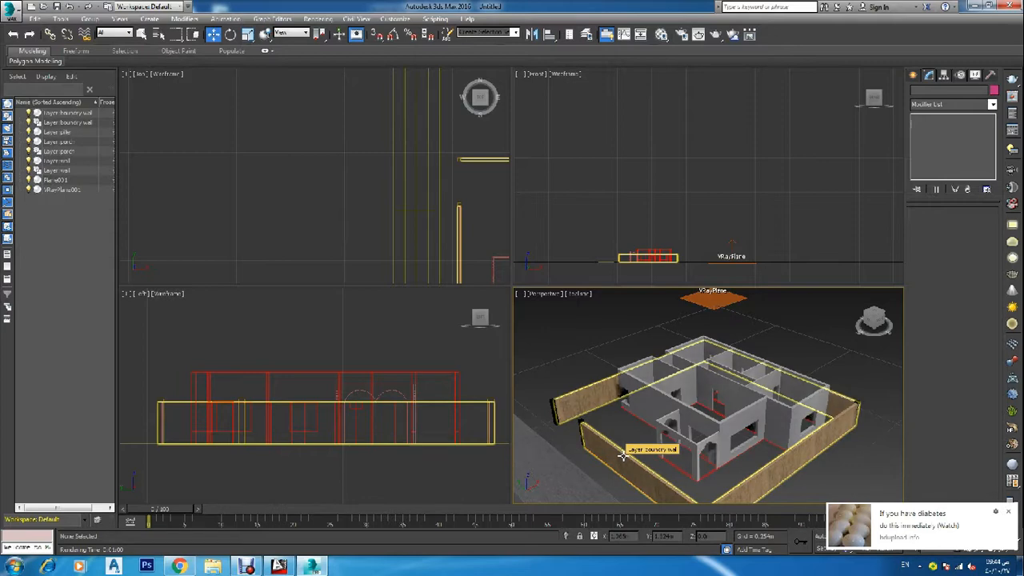
# Replace the earth material's diffuse map with a Bitmap using the 8-500x500 image from the youtube folder and close the Material Editor.
pyautogui.press('m')
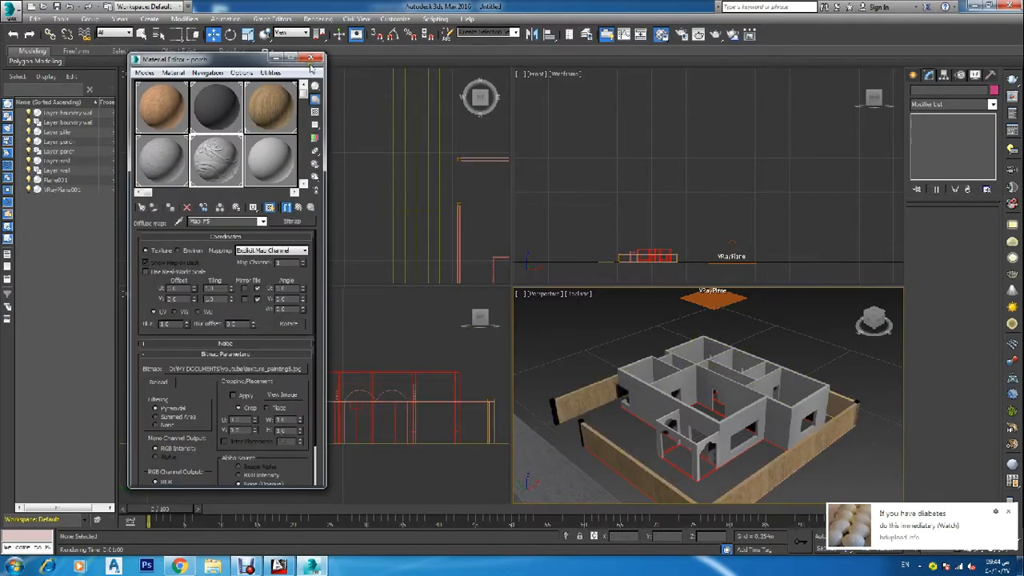
pyautogui.click(150, 121)
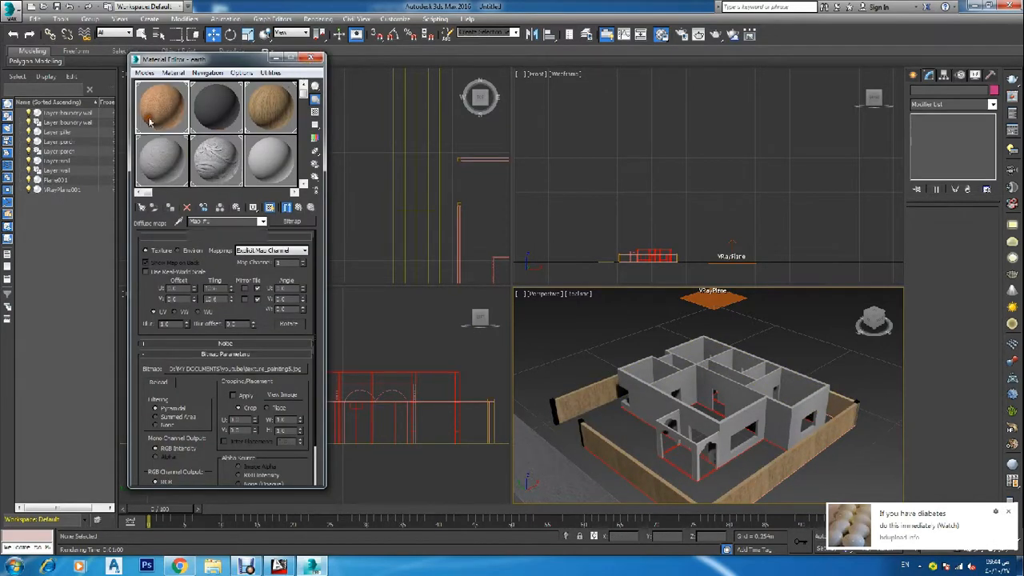
pyautogui.click(282, 223)
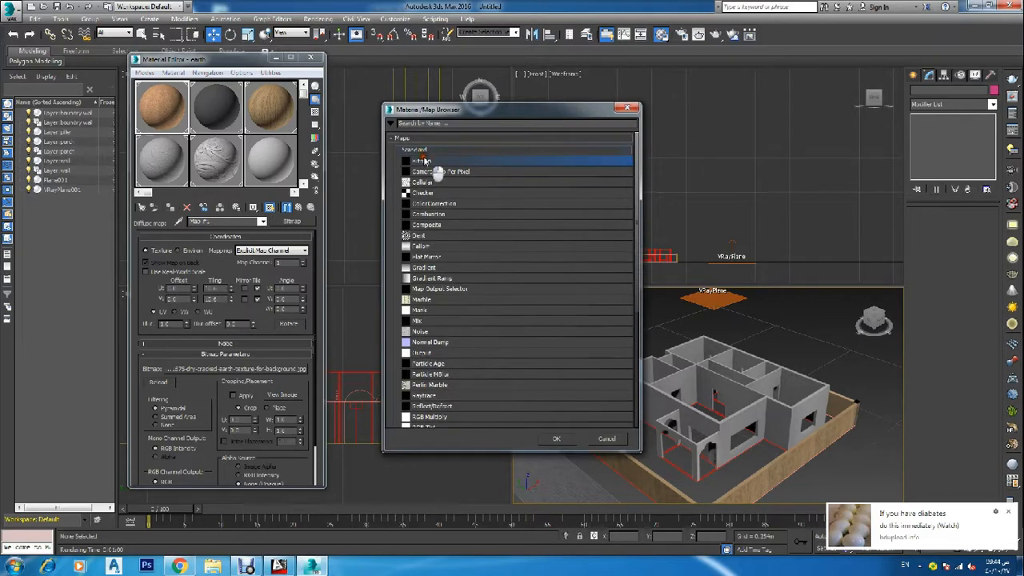
pyautogui.doubleClick(424, 161)
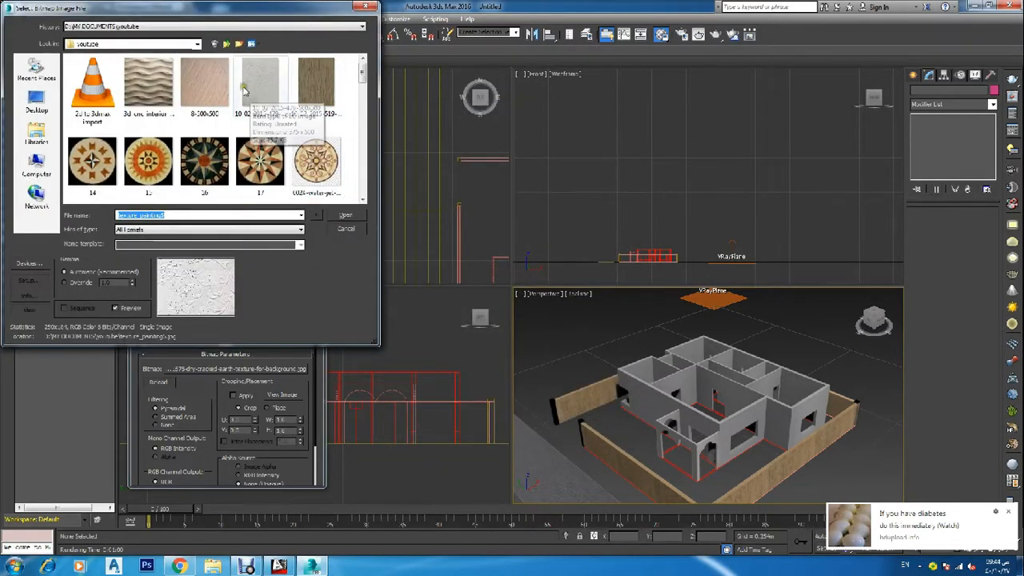
pyautogui.click(220, 84)
pyautogui.click(346, 215)
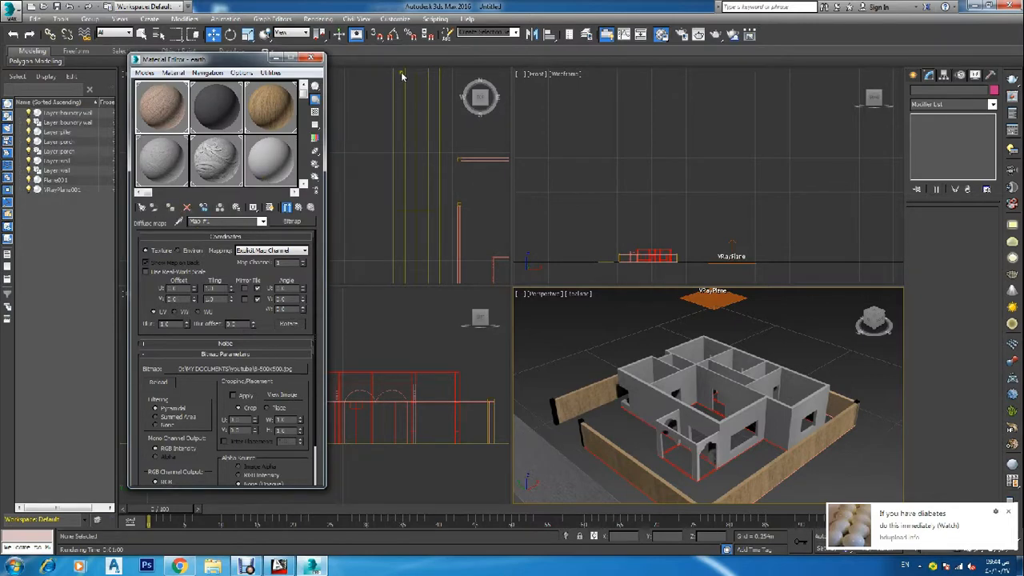
pyautogui.click(317, 57)
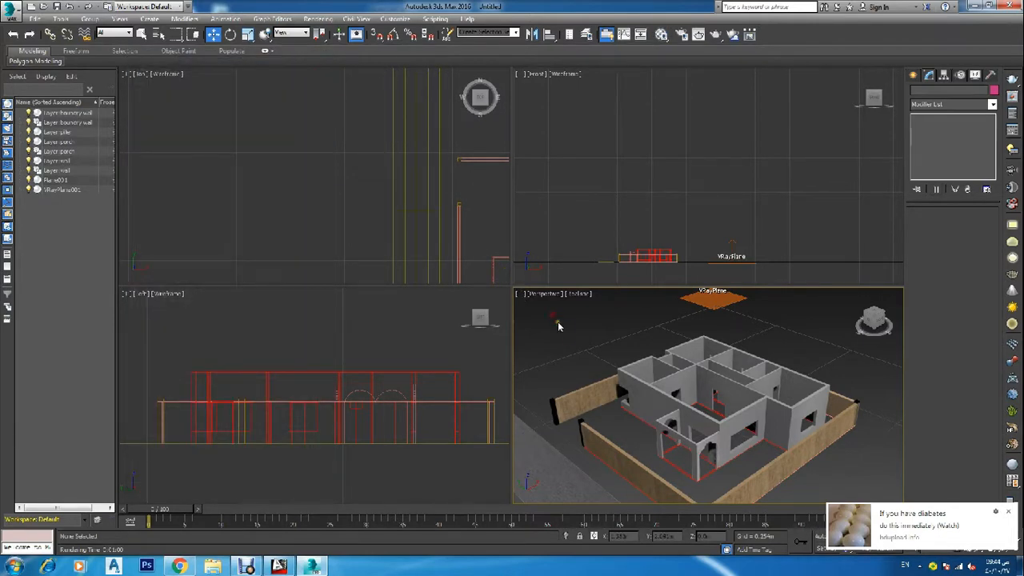
# Render the Perspective view with V-Ray to check the new ground texture, and close the render and setup windows.
pyautogui.press('F10')
pyautogui.click(519, 60)
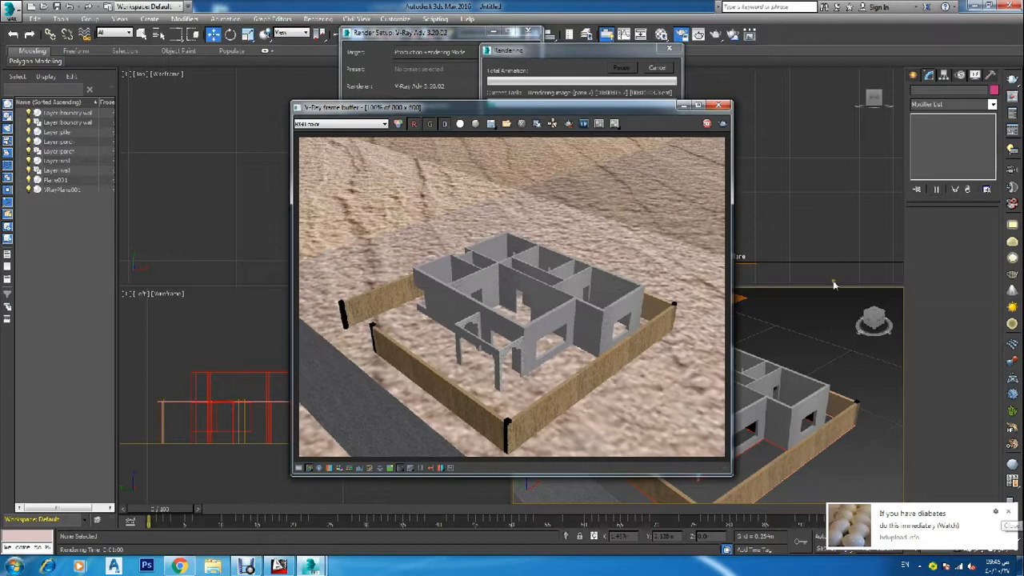
pyautogui.click(717, 105)
pyautogui.click(666, 69)
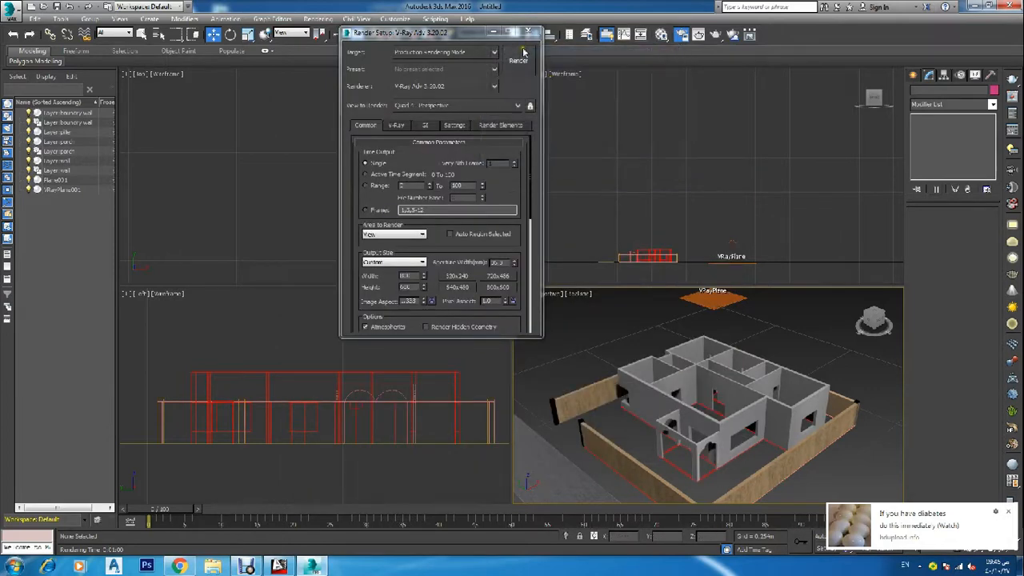
pyautogui.click(528, 32)
# Replace the earth material's diffuse map with a Bitmap using Desert_Sand_Texture-1203.jpg from the youtube folder.
pyautogui.click(660, 34)
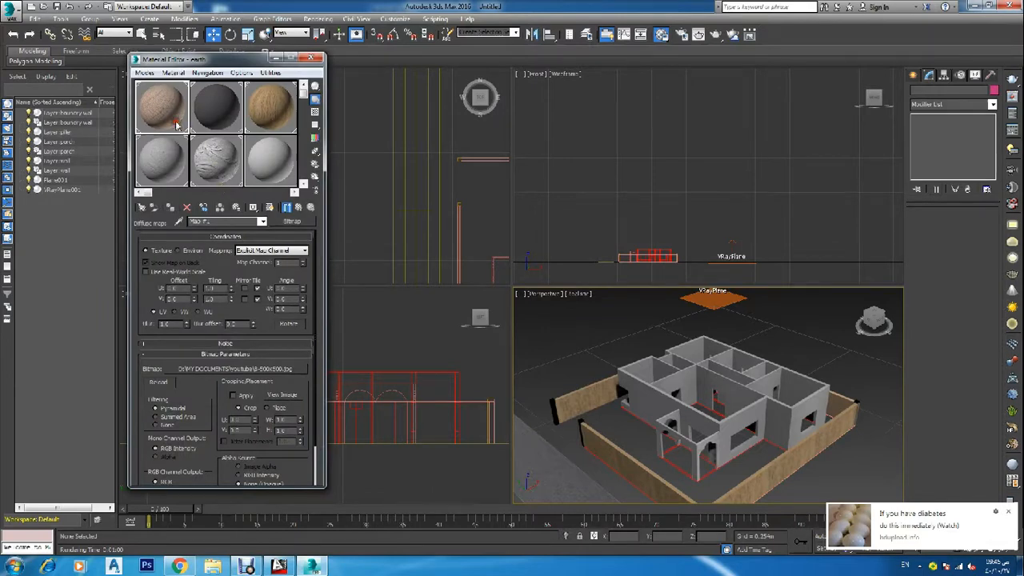
pyautogui.doubleClick(178, 126)
pyautogui.click(186, 58)
pyautogui.click(298, 222)
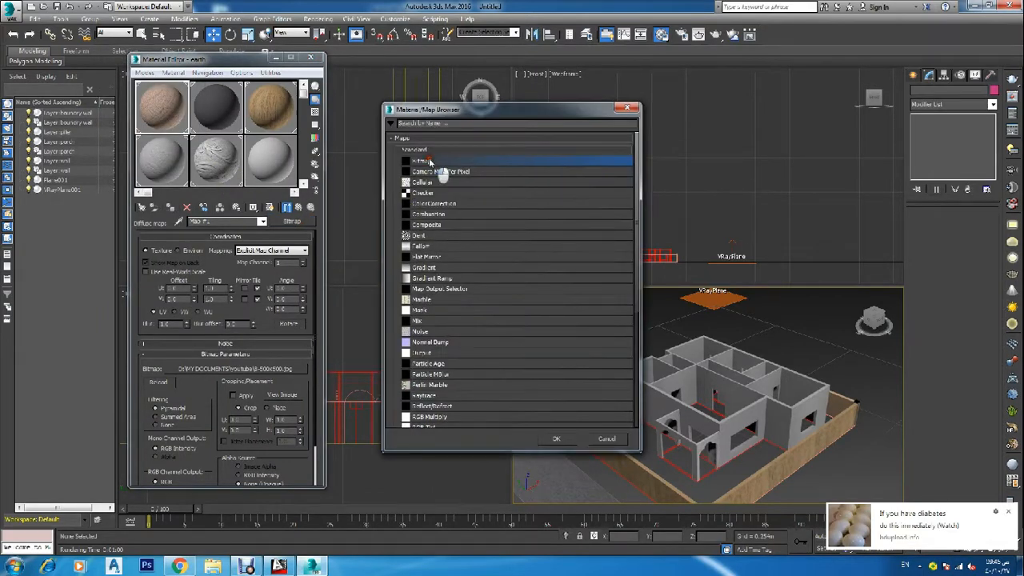
pyautogui.doubleClick(439, 164)
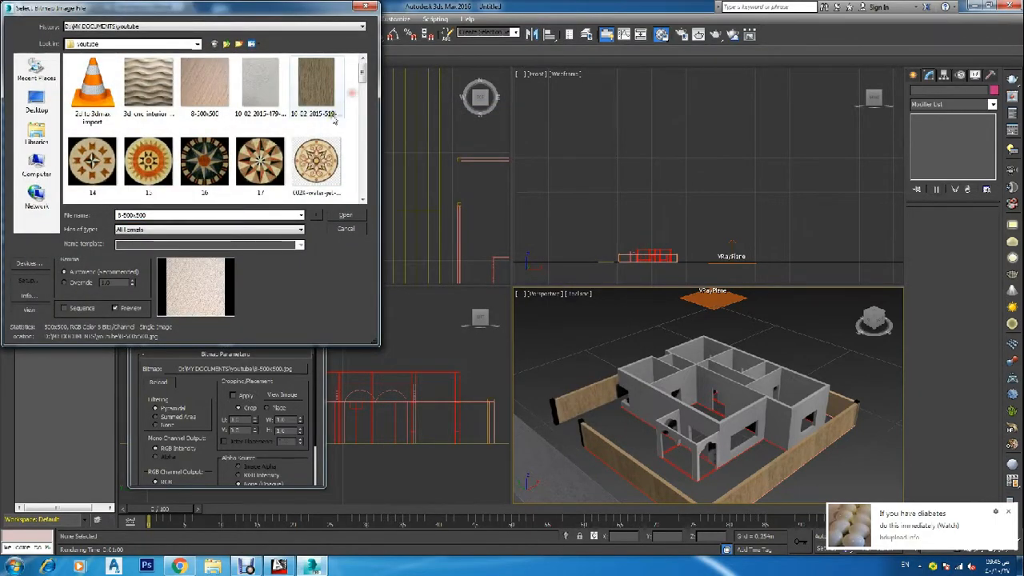
pyautogui.scroll(-5, 328, 112)
pyautogui.scroll(-3, 333, 119)
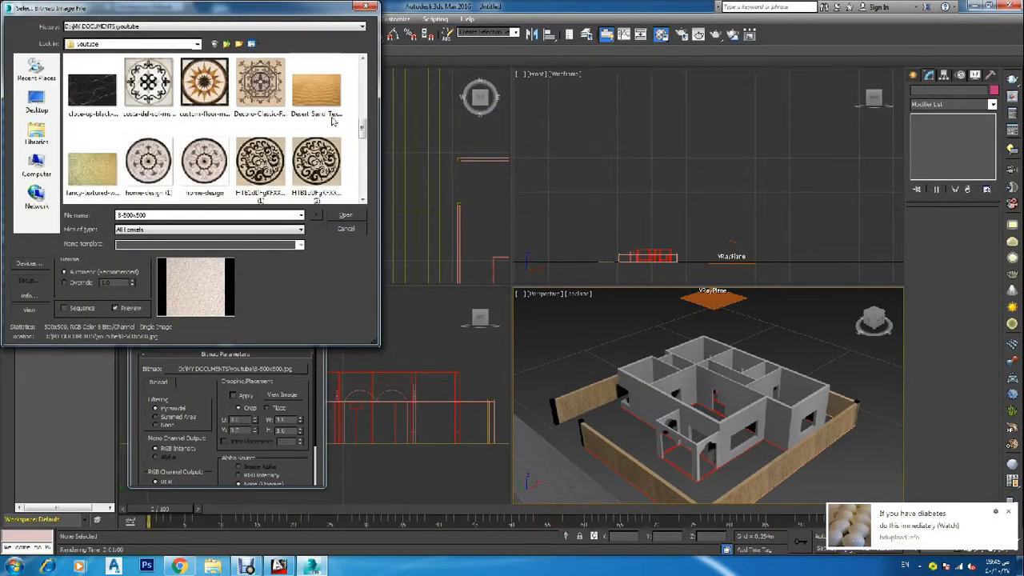
pyautogui.scroll(2, 331, 121)
pyautogui.click(316, 164)
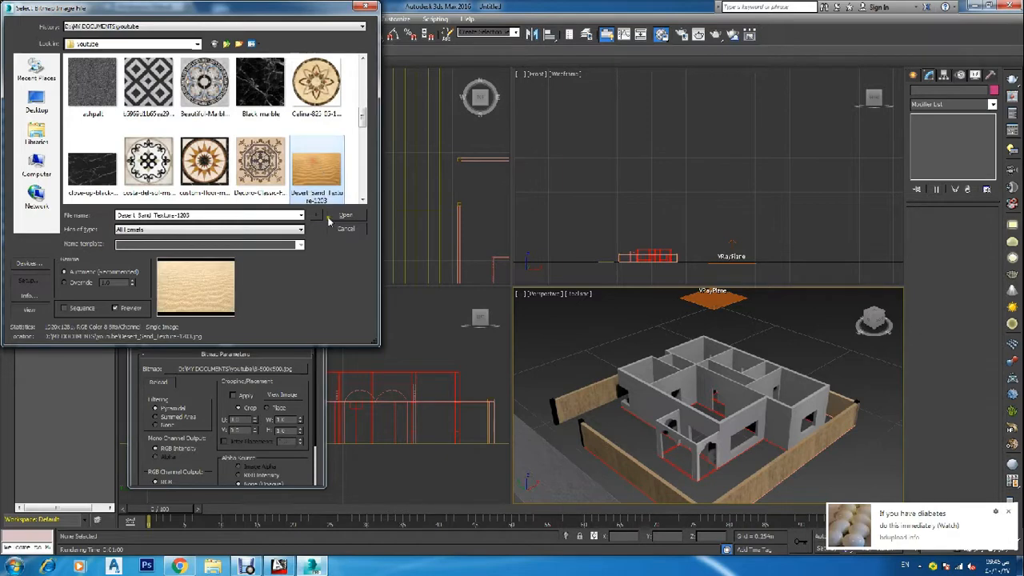
pyautogui.click(337, 217)
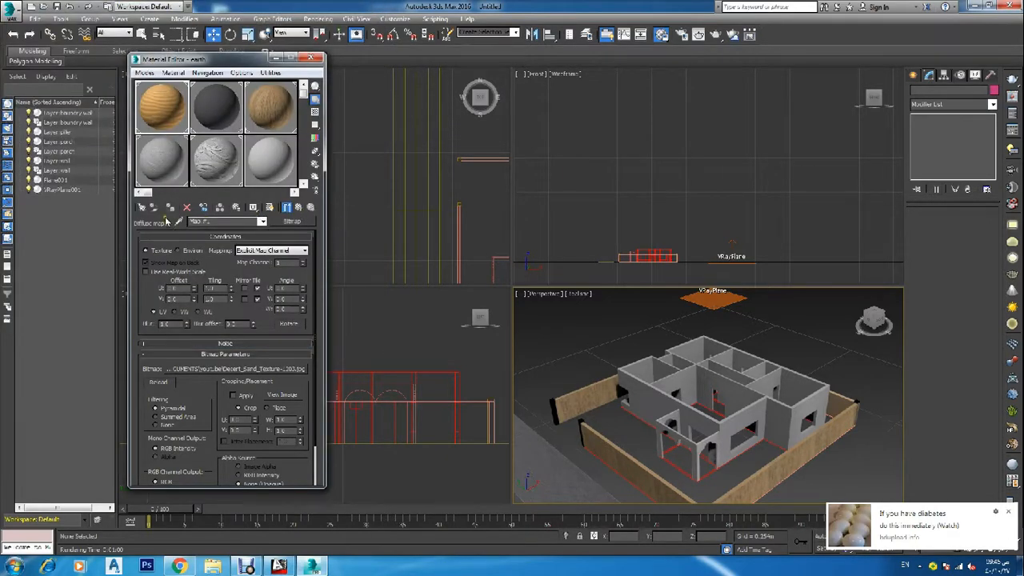
# Select the boundary wall material's sample in the Material Editor.
pyautogui.click(276, 115)
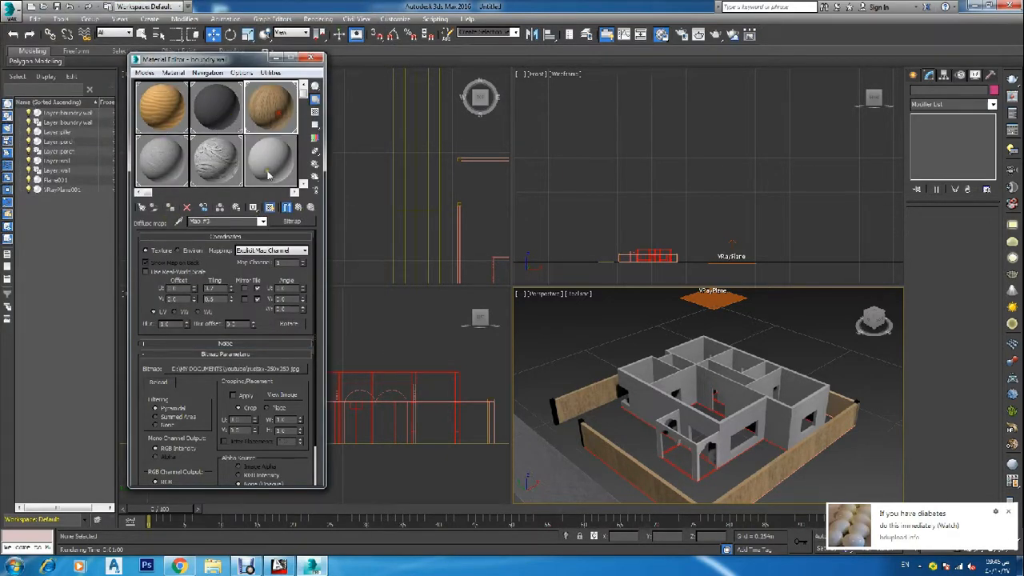
# Replace the bitmap in the boundary wall material's diffuse map with the 8-500x500 image.
pyautogui.click(289, 223)
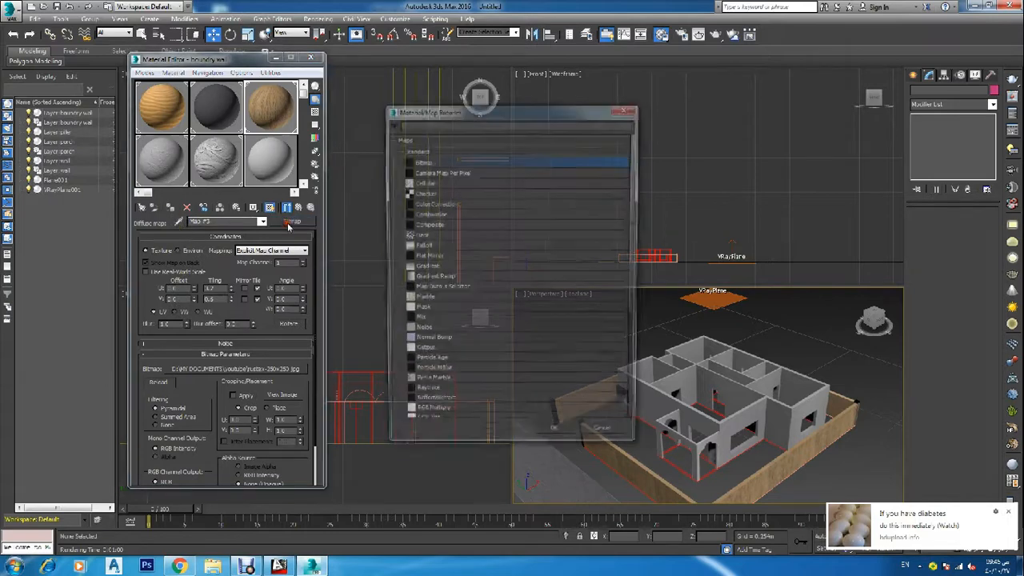
pyautogui.doubleClick(436, 166)
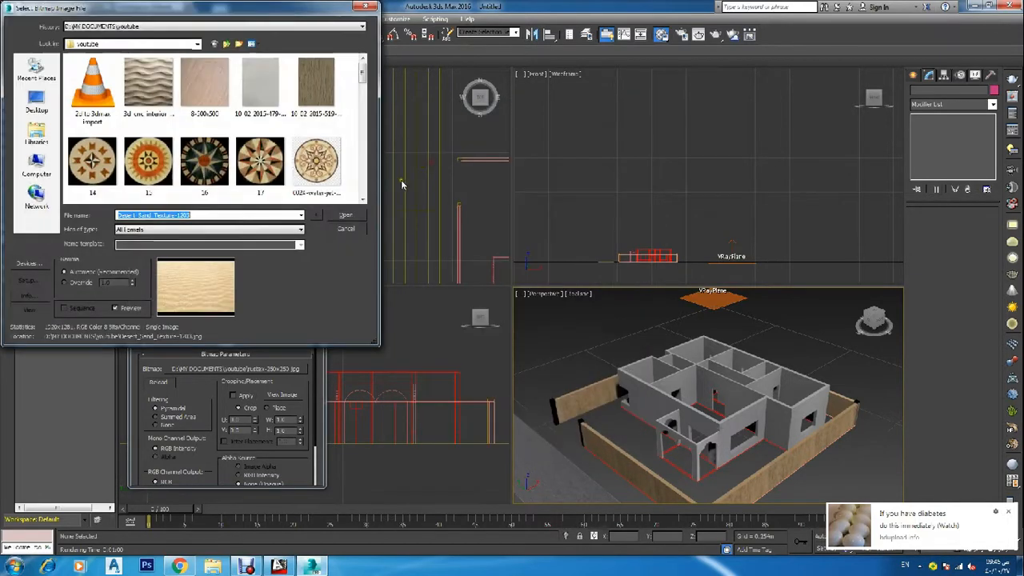
pyautogui.click(258, 160)
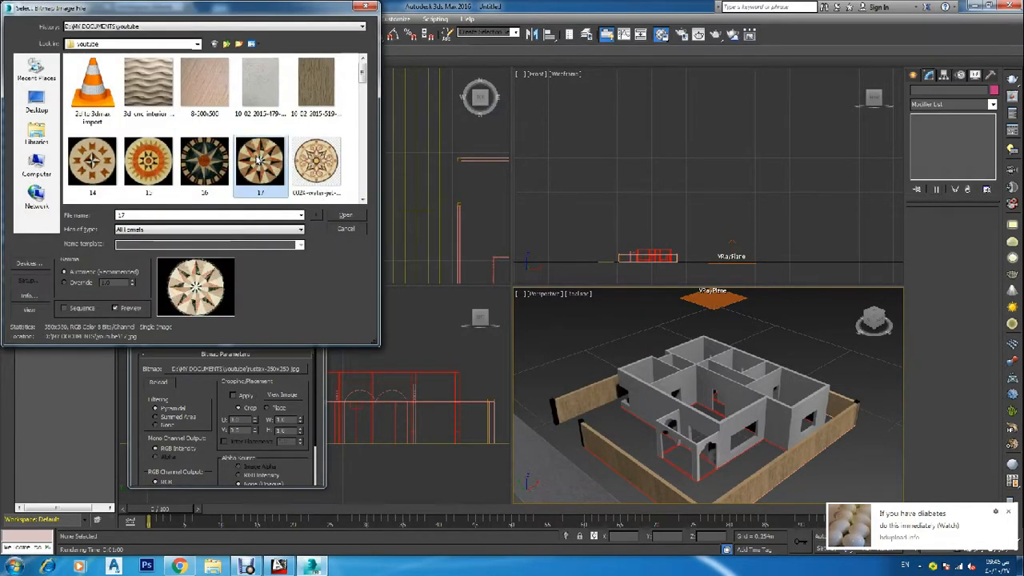
pyautogui.click(206, 86)
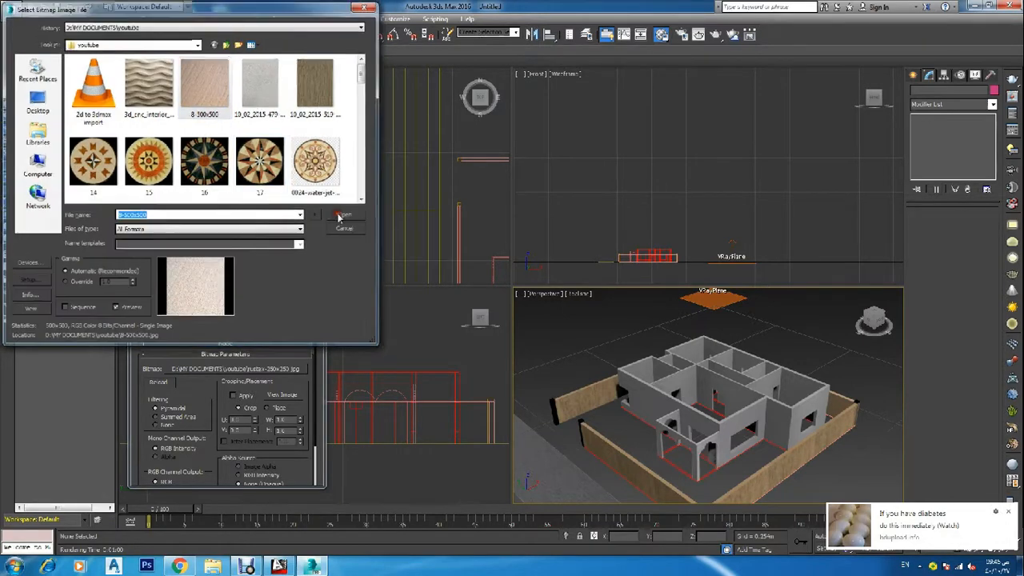
pyautogui.click(342, 214)
pyautogui.click(314, 59)
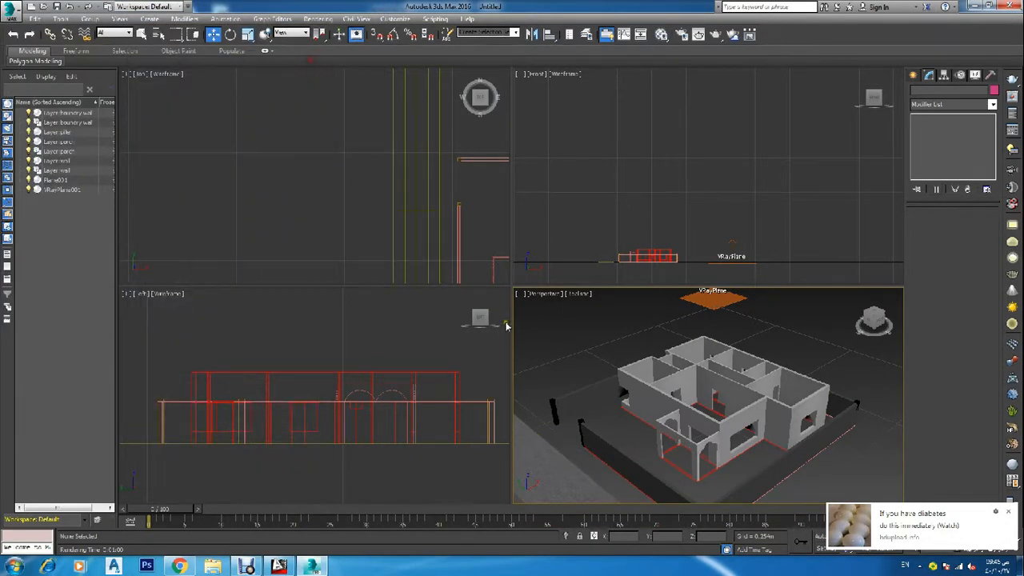
# Test-render the perspective view to check the boundary wall's new texture, and dismiss the render.
pyautogui.click(618, 389)
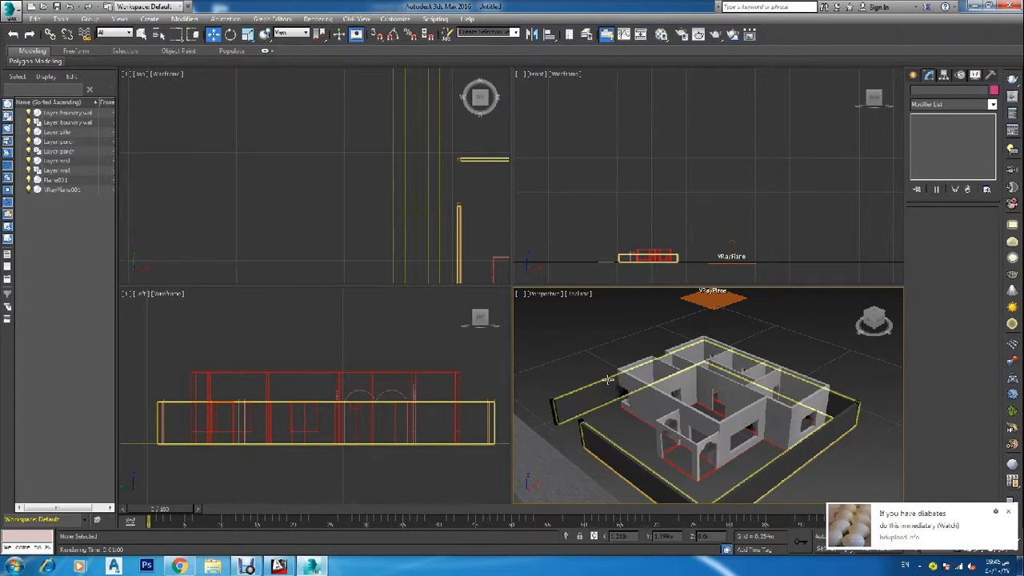
pyautogui.click(606, 377)
pyautogui.press('F10')
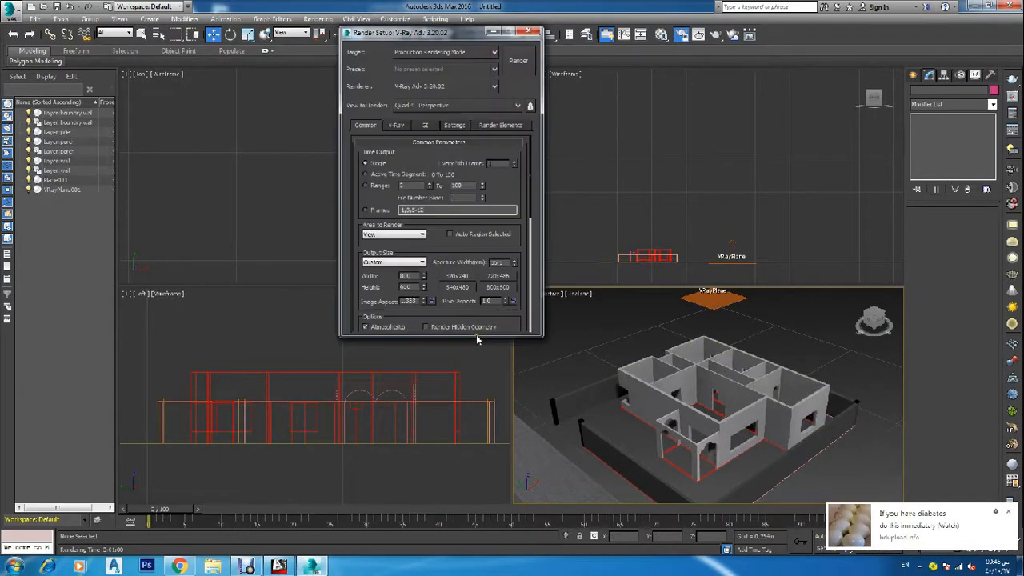
pyautogui.click(519, 63)
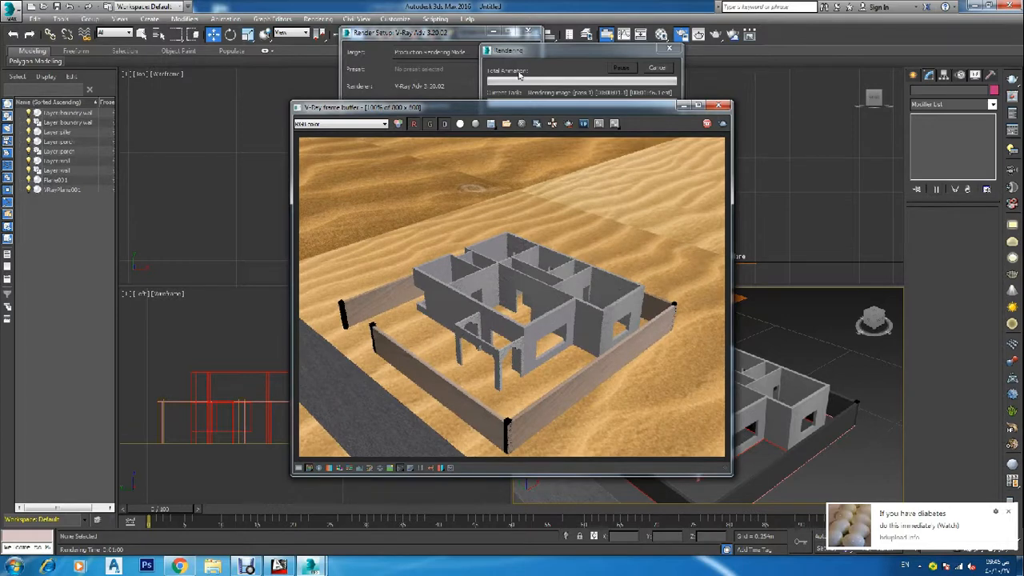
pyautogui.click(719, 105)
pyautogui.click(669, 48)
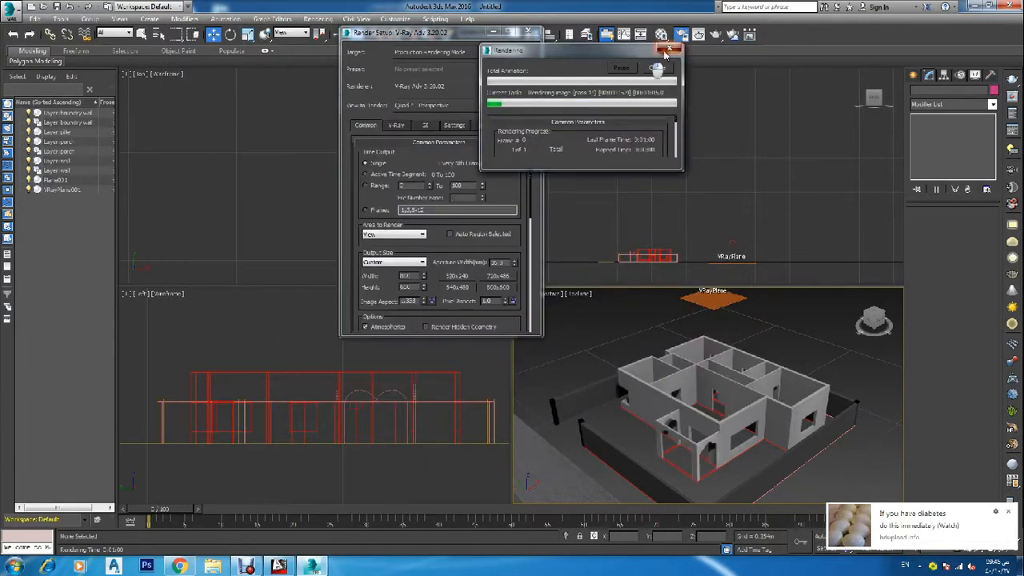
pyautogui.click(530, 33)
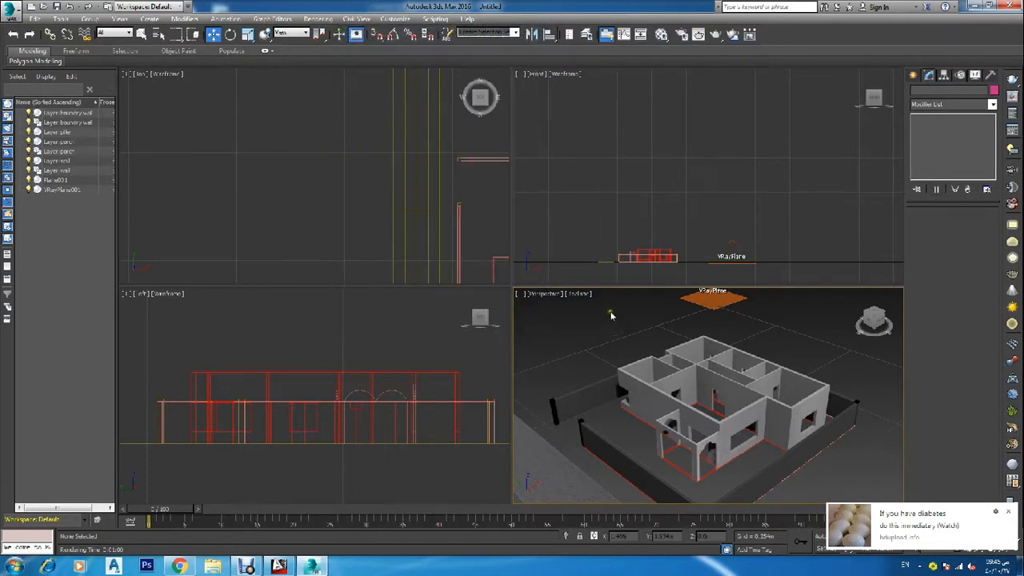
pyautogui.press('F10')
pyautogui.click(529, 32)
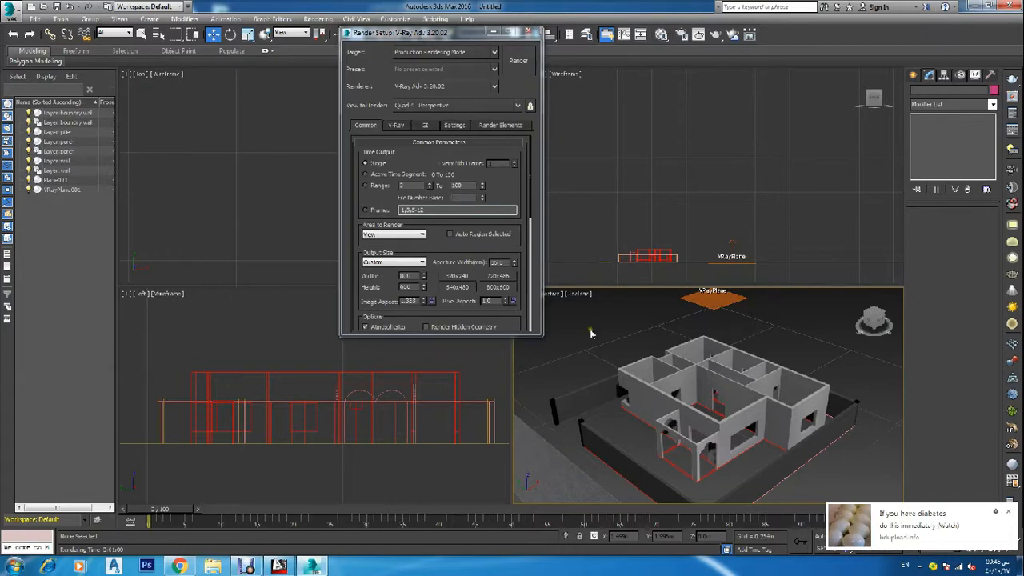
# Show the boundary wall material's texture in the shaded perspective view.
pyautogui.press('m')
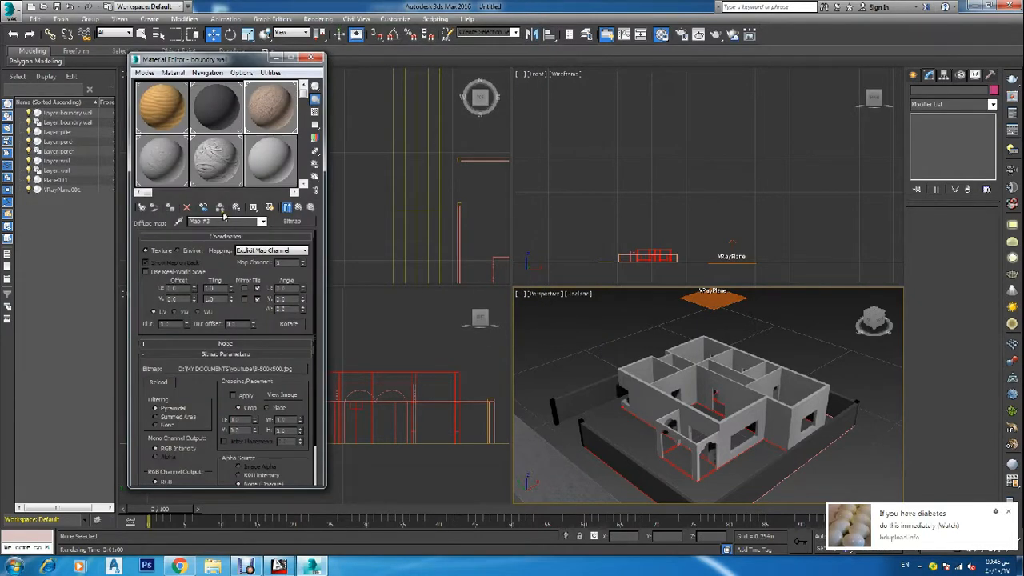
pyautogui.click(233, 289)
pyautogui.click(269, 208)
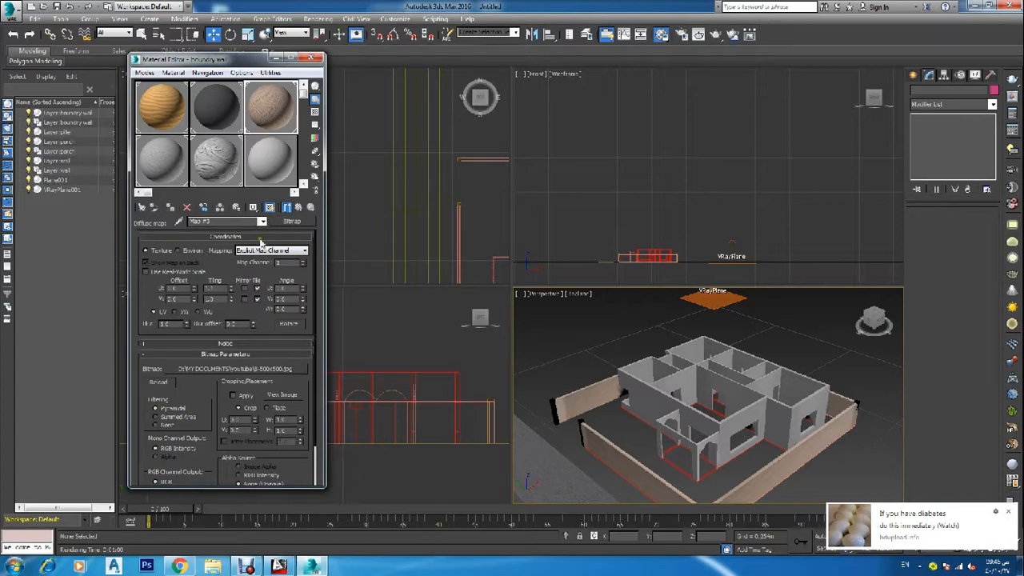
# Adjust the U tiling of the boundary wall's diffuse bitmap.
pyautogui.click(231, 291)
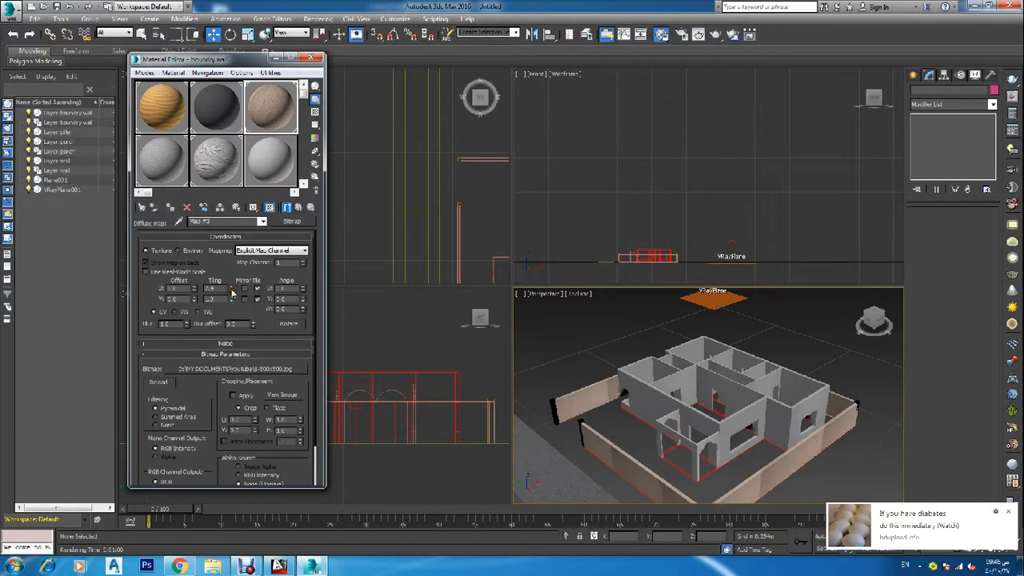
pyautogui.click(232, 291)
pyautogui.click(232, 290)
pyautogui.click(231, 291)
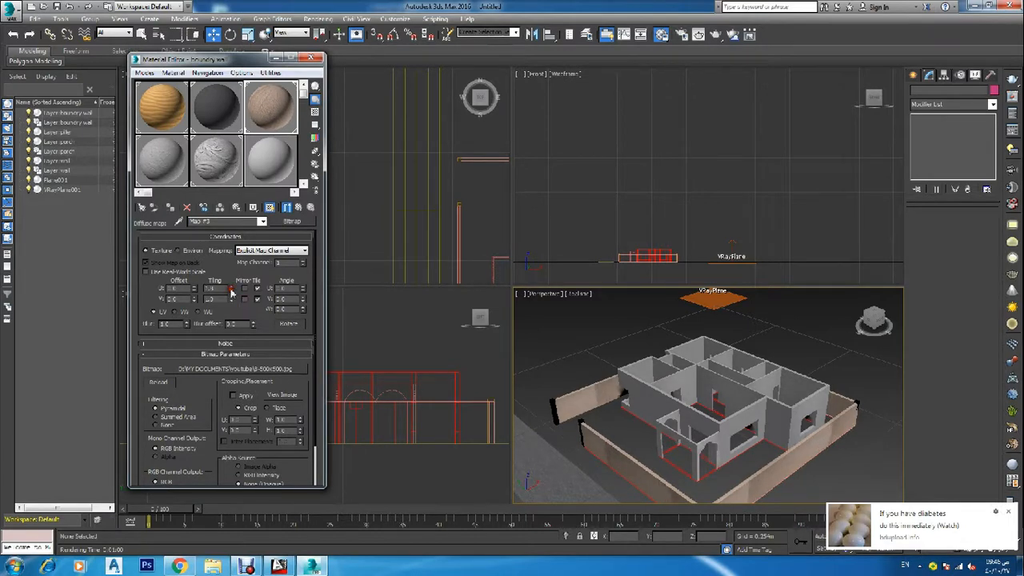
pyautogui.click(231, 290)
pyautogui.click(231, 290)
pyautogui.click(231, 290)
pyautogui.click(231, 290)
pyautogui.click(232, 291)
pyautogui.click(231, 290)
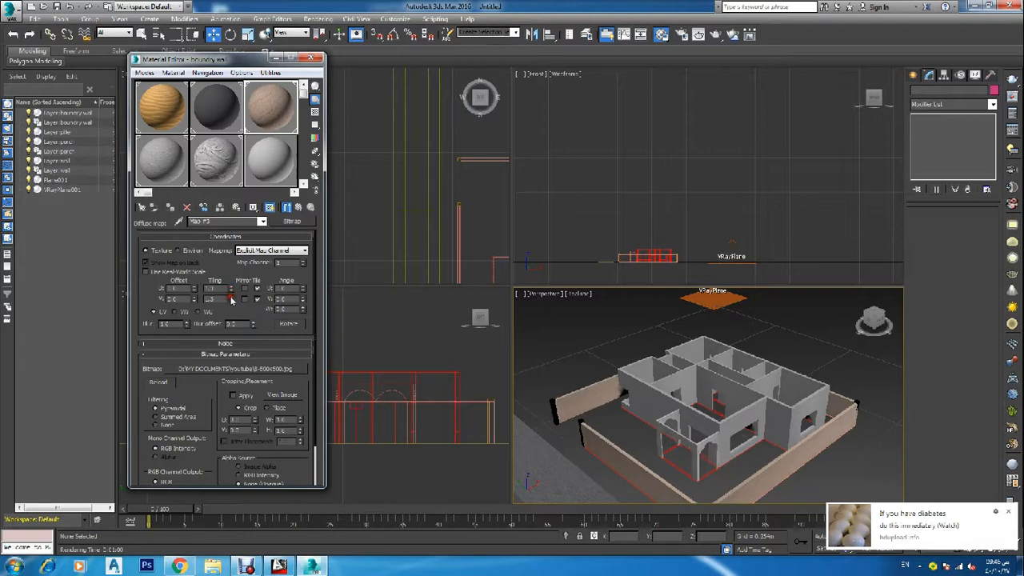
# Increase the V tiling of the boundary wall's diffuse bitmap.
pyautogui.click(232, 299)
pyautogui.click(232, 299)
pyautogui.click(231, 299)
pyautogui.click(231, 299)
pyautogui.click(231, 299)
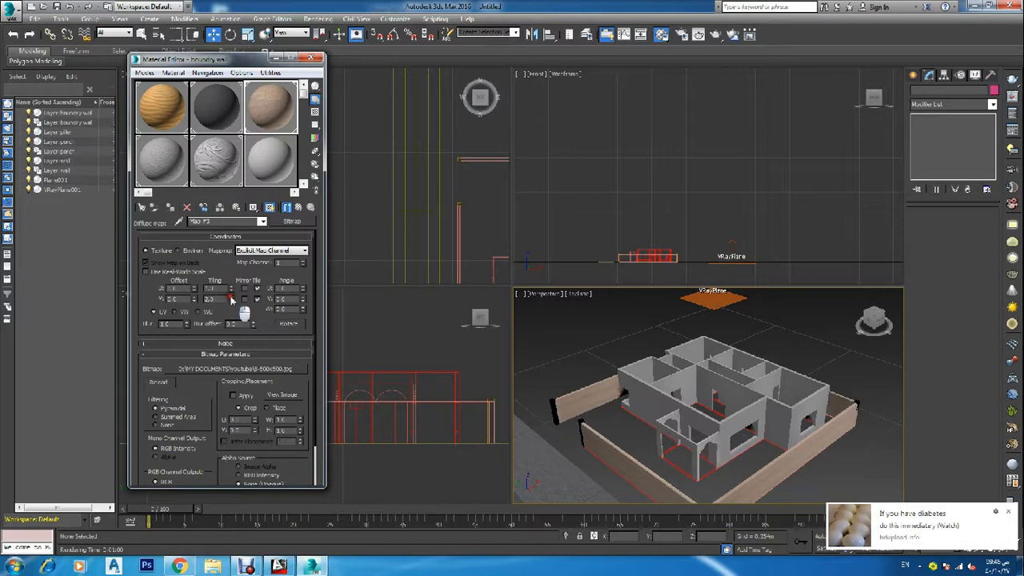
pyautogui.click(231, 300)
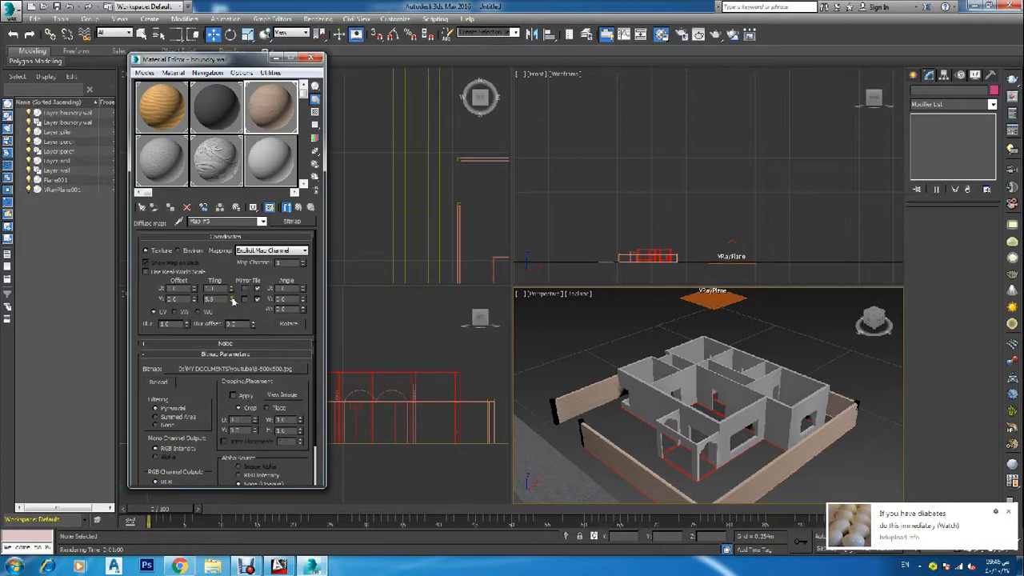
pyautogui.click(231, 299)
pyautogui.click(231, 300)
pyautogui.click(232, 299)
pyautogui.click(231, 299)
pyautogui.click(232, 301)
pyautogui.click(313, 58)
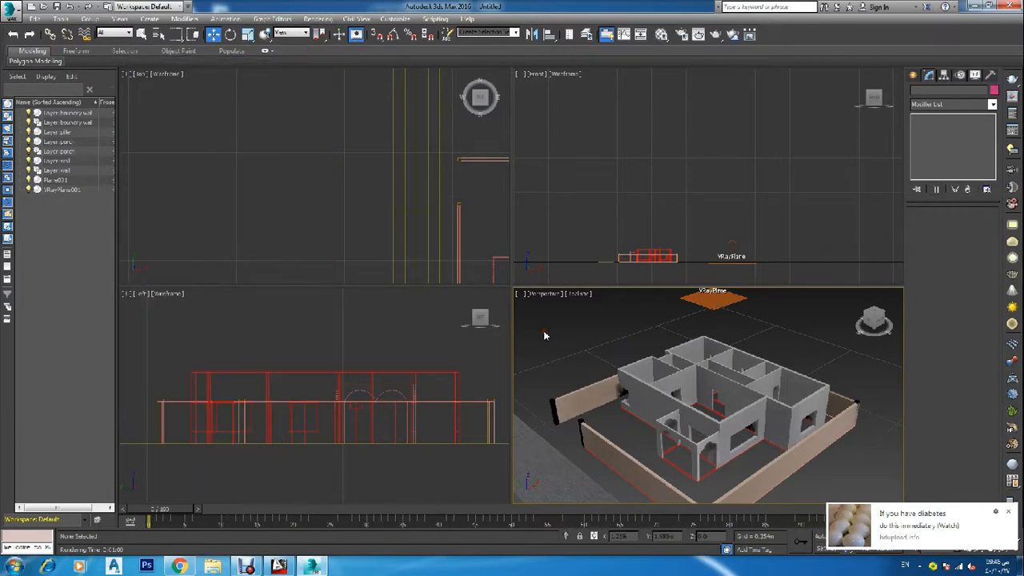
# Test-render the perspective view to check the adjusted wall tiling, and dismiss the render.
pyautogui.press('F10')
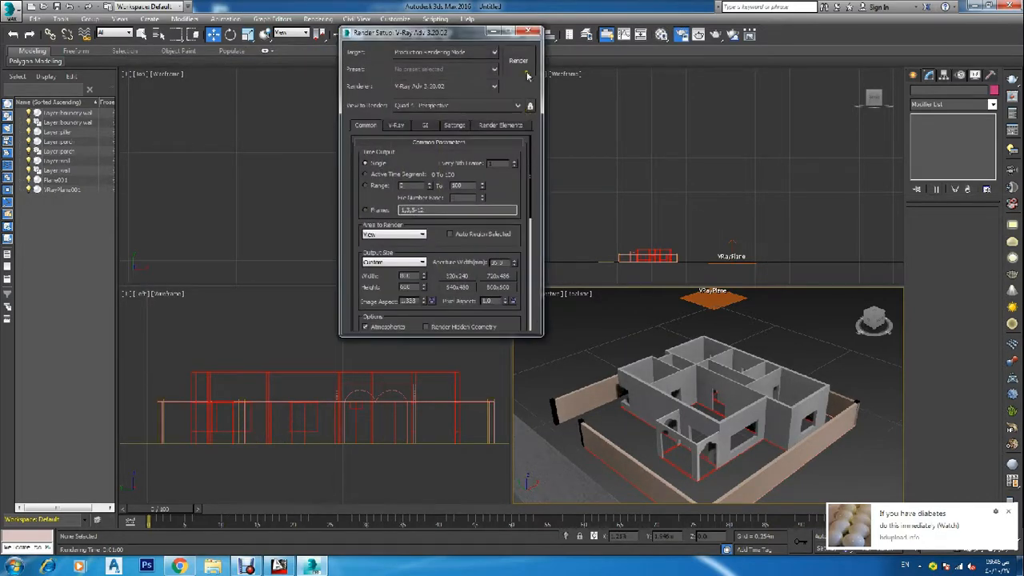
pyautogui.click(519, 62)
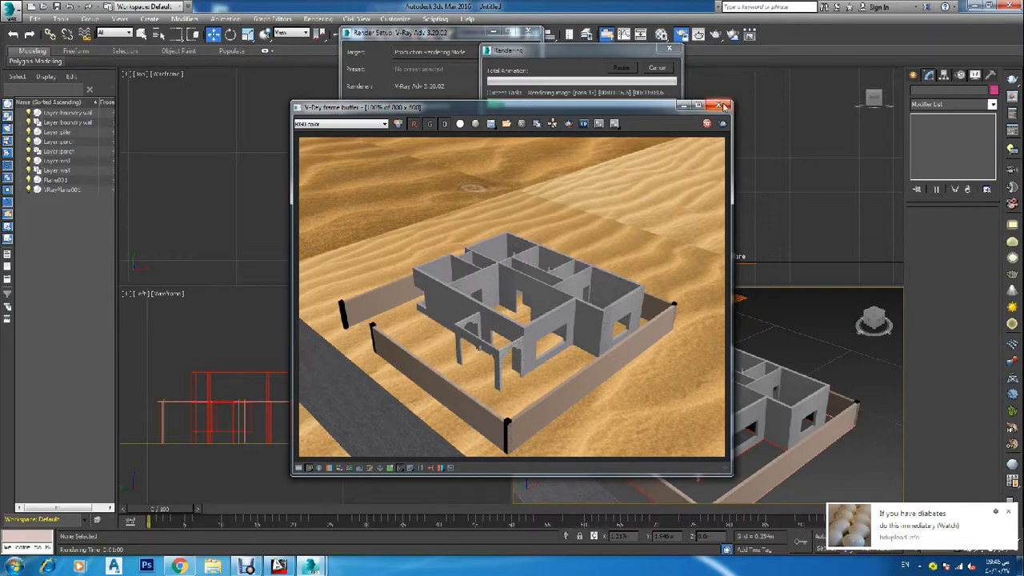
pyautogui.click(723, 106)
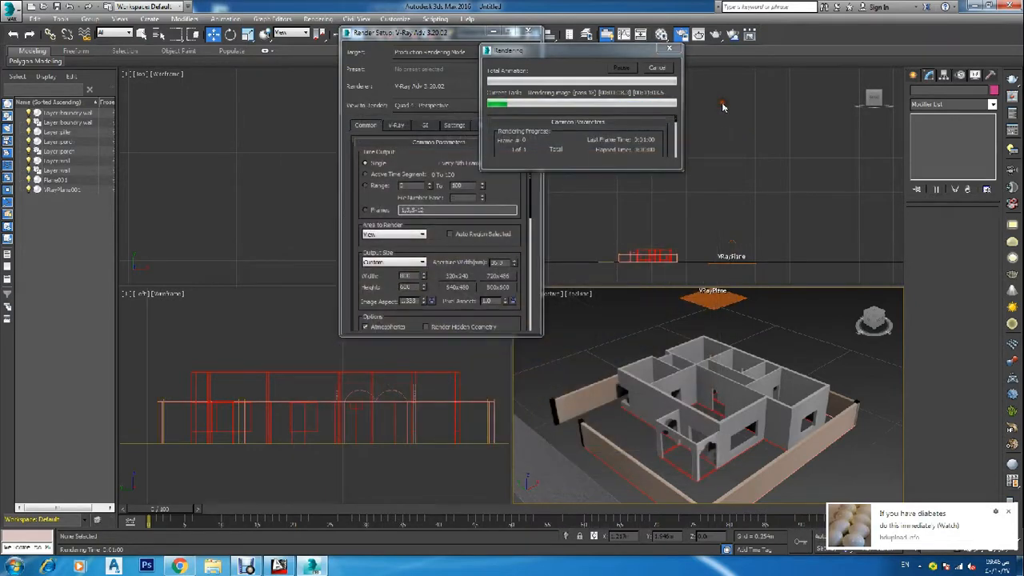
pyautogui.click(528, 32)
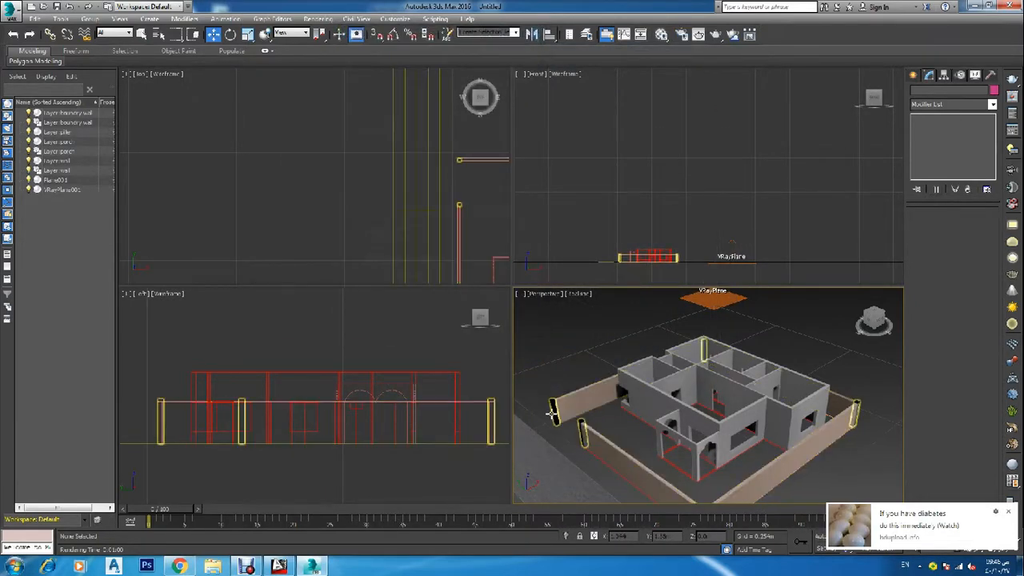
# Rename the unused 09 - Default material to column, assign it to the boundary wall pillars and make it a VRayMtl.
pyautogui.click(550, 409)
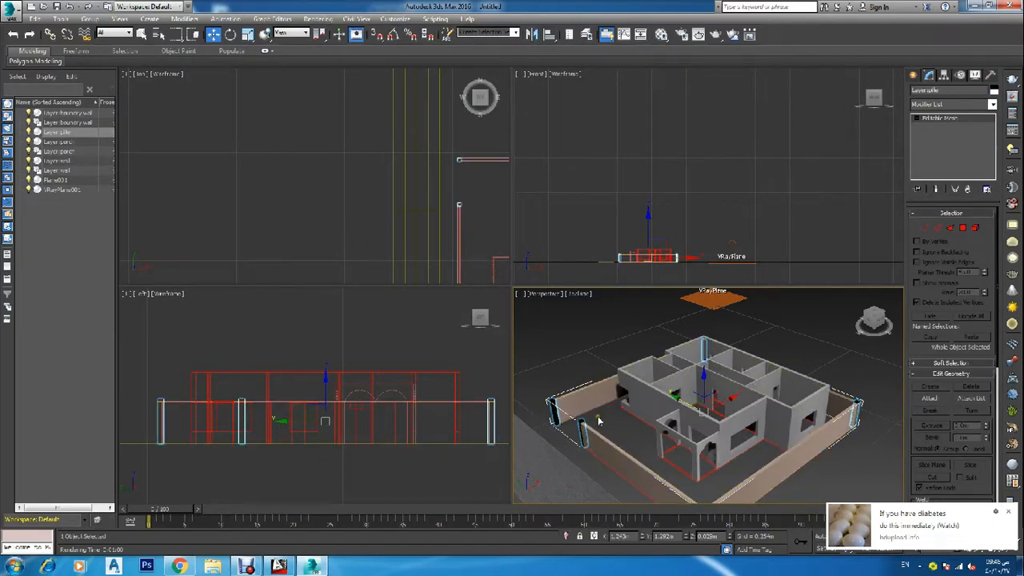
pyautogui.press('m')
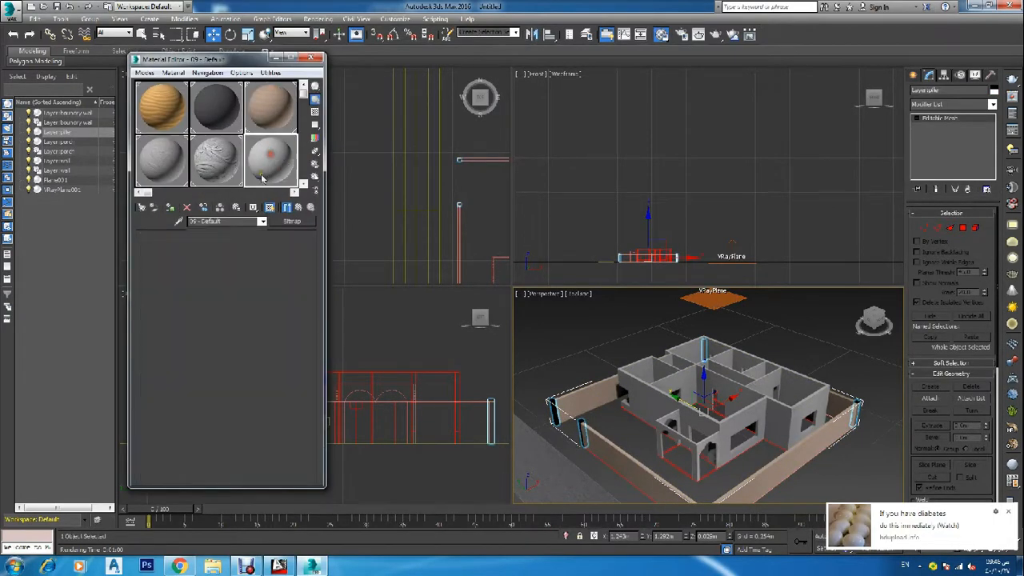
pyautogui.click(236, 221)
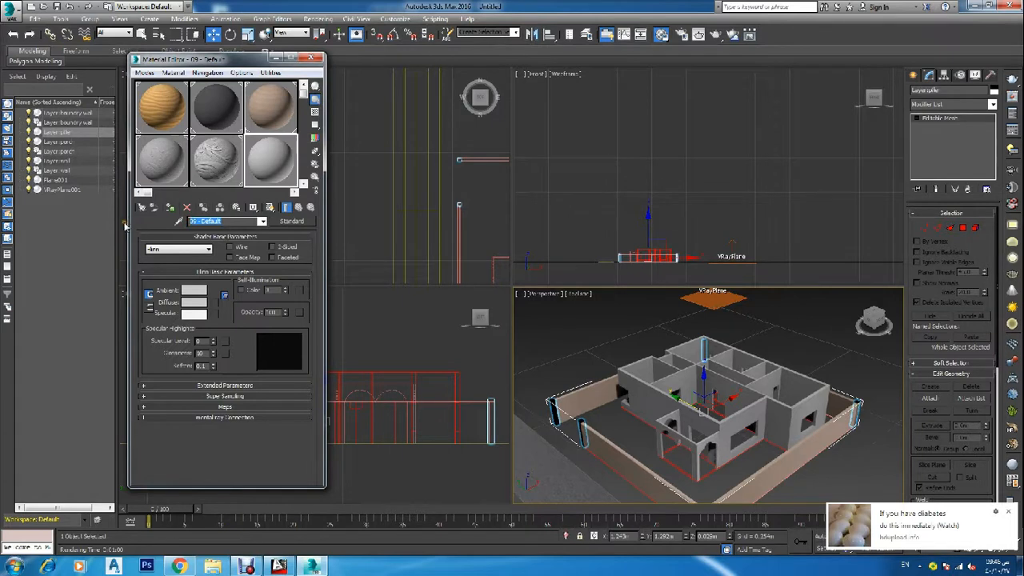
pyautogui.write('column')
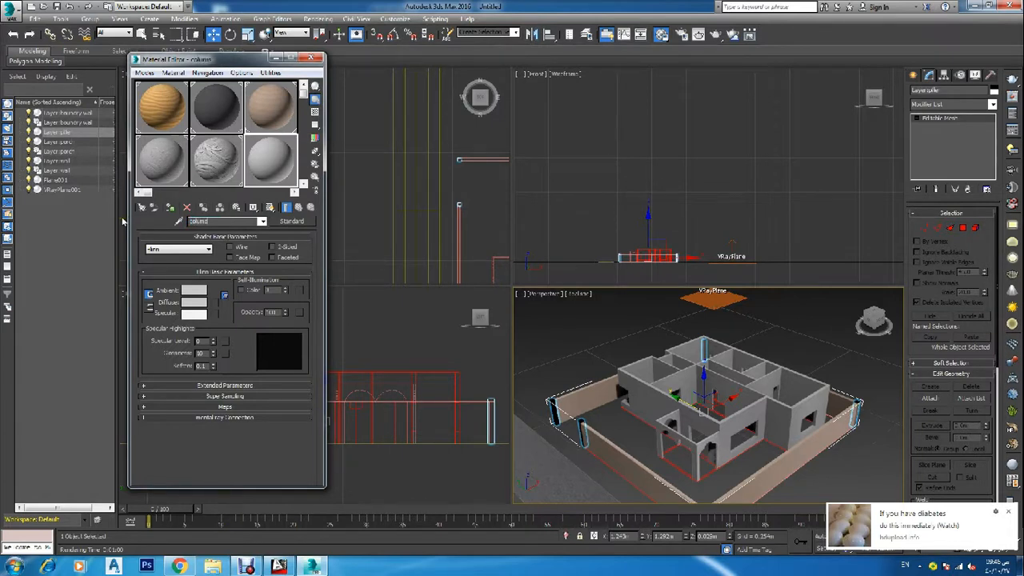
pyautogui.click(171, 208)
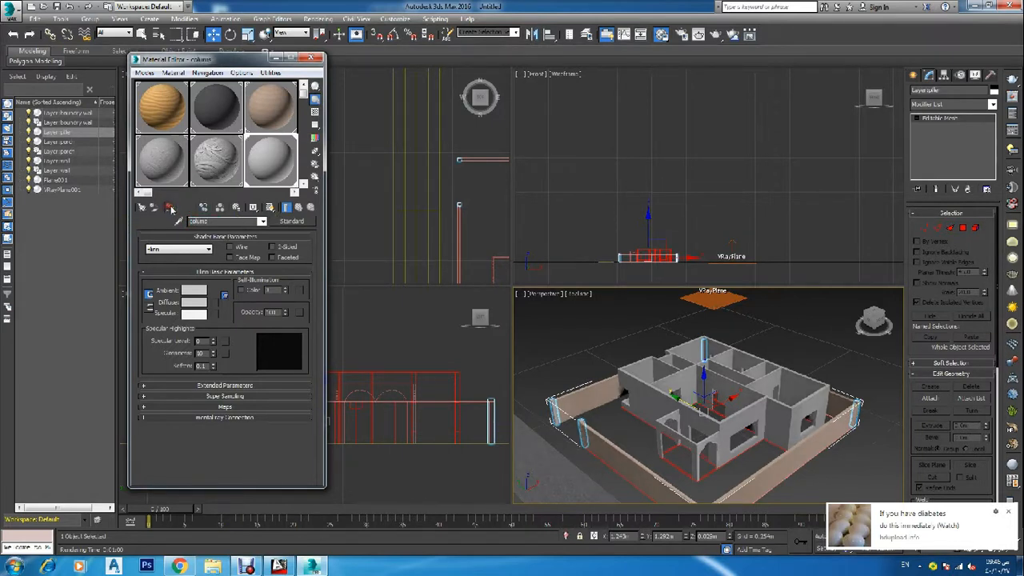
pyautogui.click(292, 221)
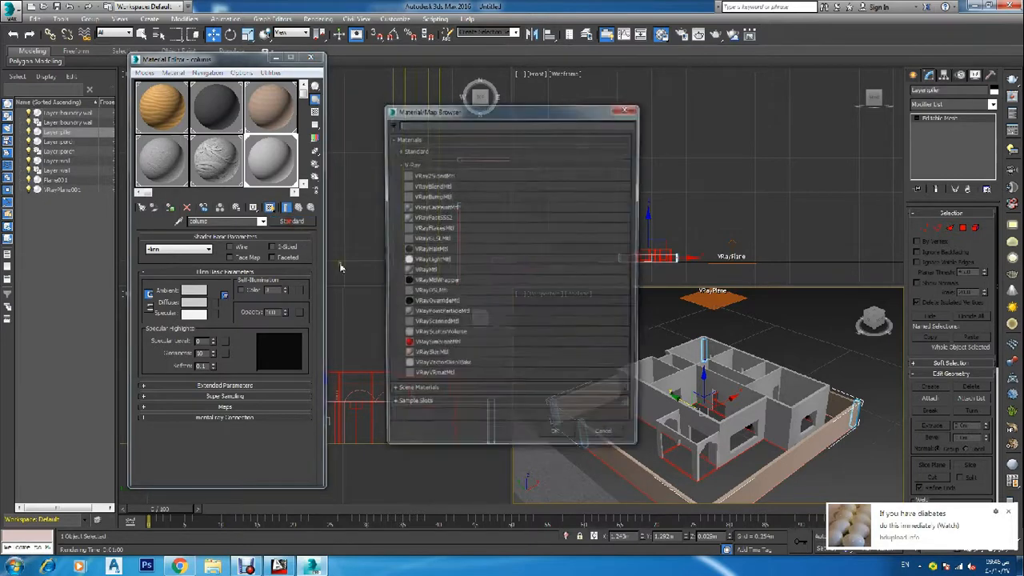
pyautogui.doubleClick(431, 275)
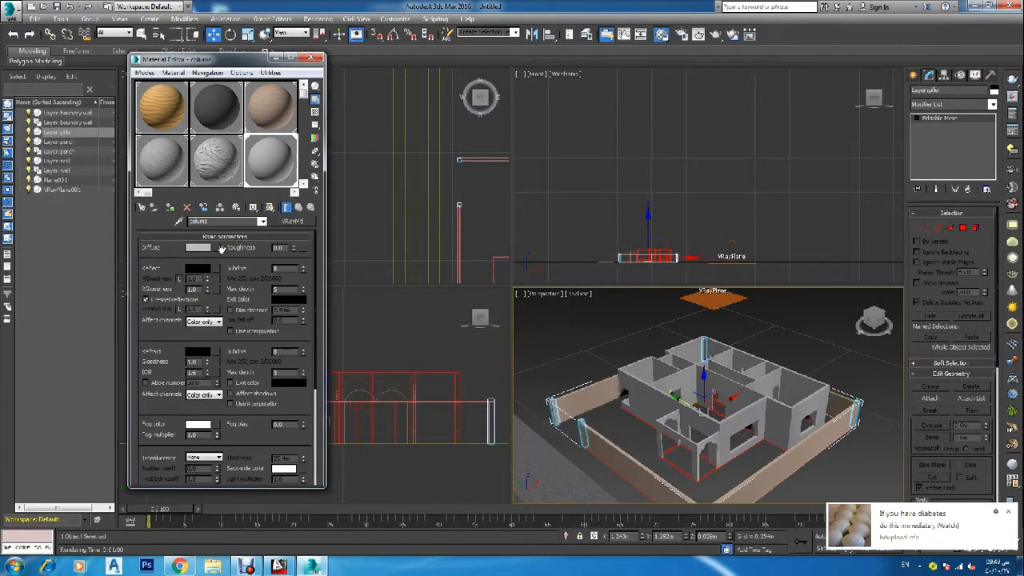
# Load the product-super-fine--500x500 image as the diffuse bitmap of the column material.
pyautogui.click(221, 248)
pyautogui.doubleClick(433, 164)
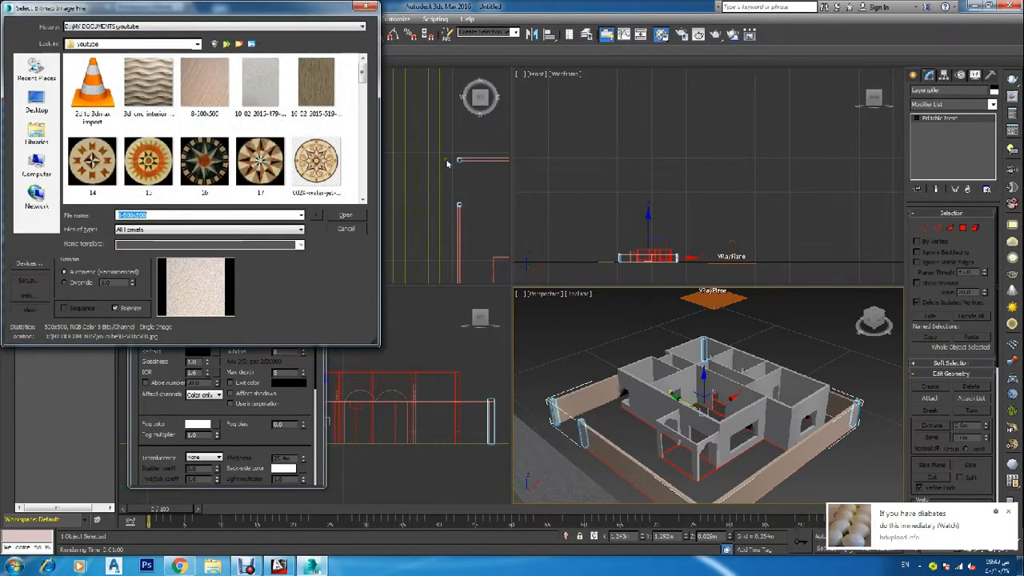
pyautogui.scroll(-1, 312, 141)
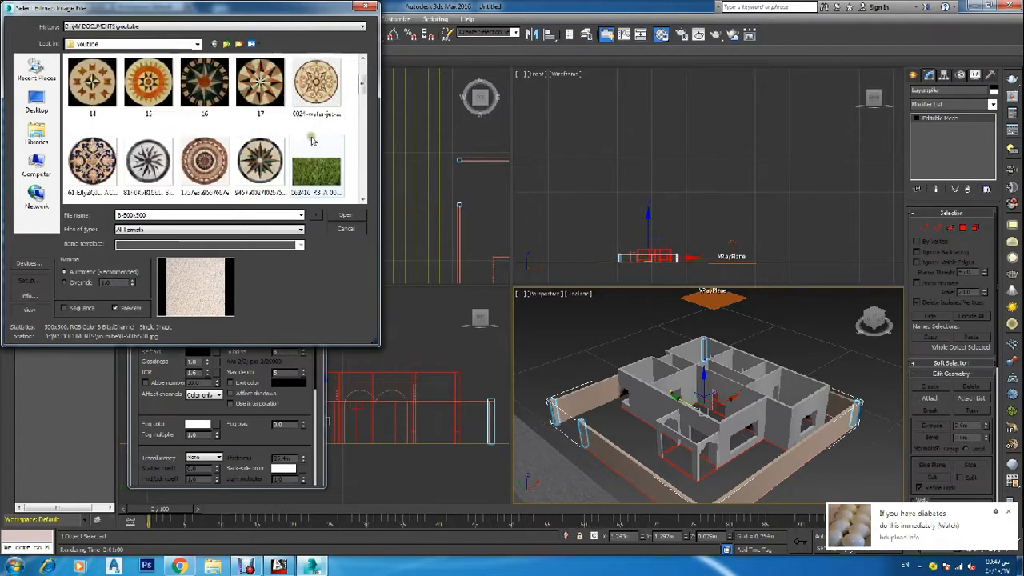
pyautogui.scroll(-3, 310, 141)
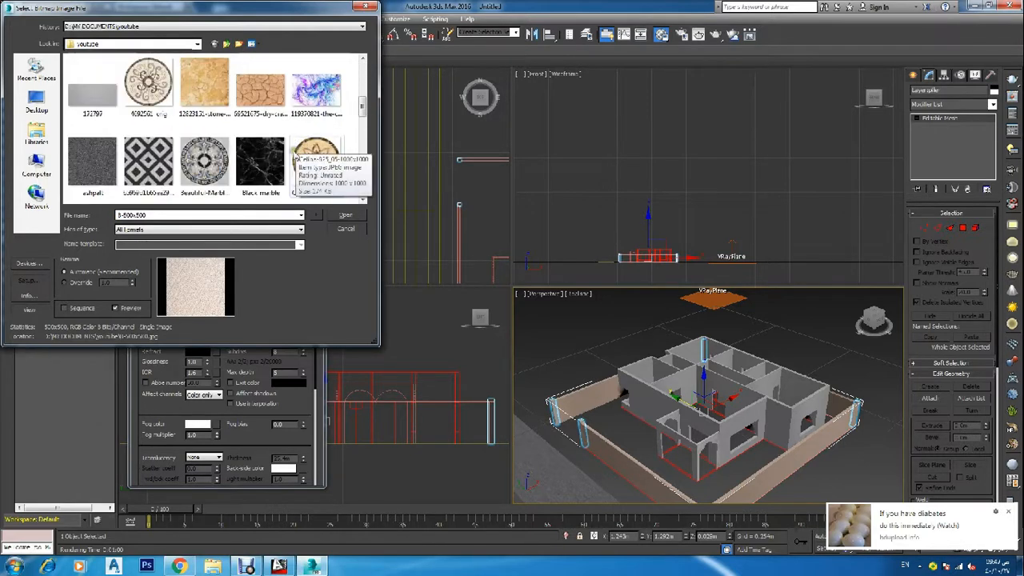
pyautogui.scroll(-3, 296, 157)
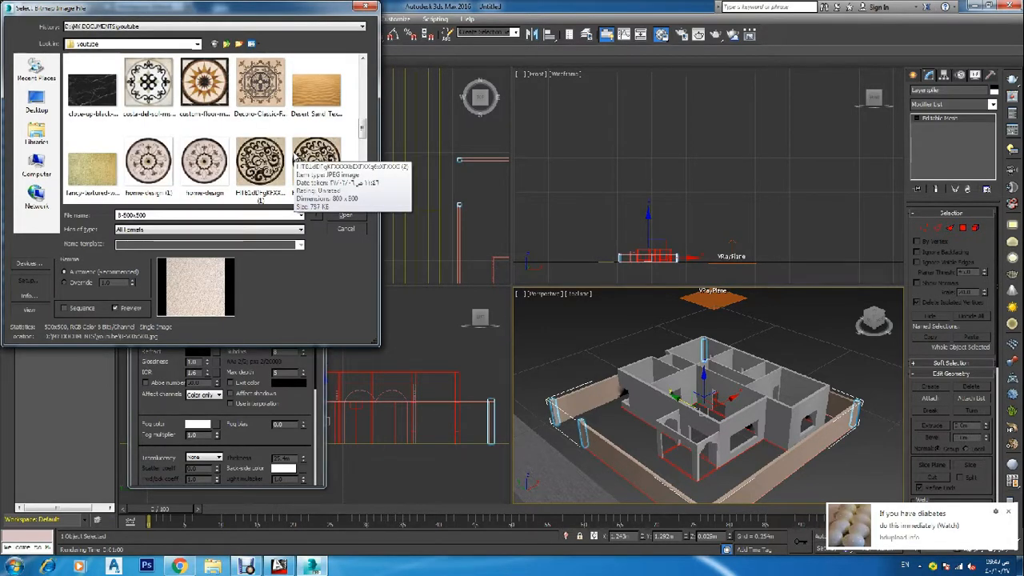
pyautogui.scroll(-3, 296, 157)
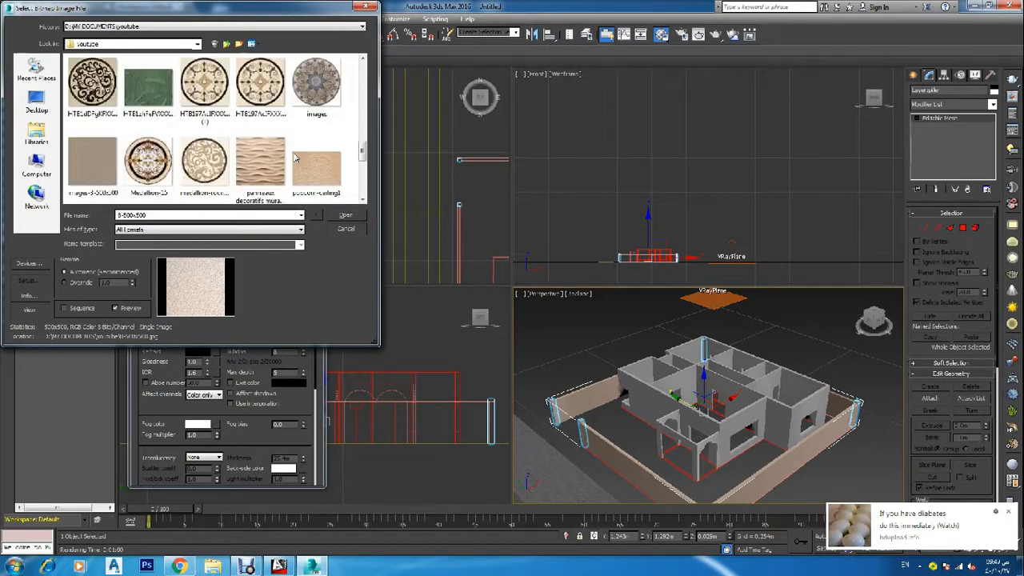
pyautogui.scroll(-5, 296, 157)
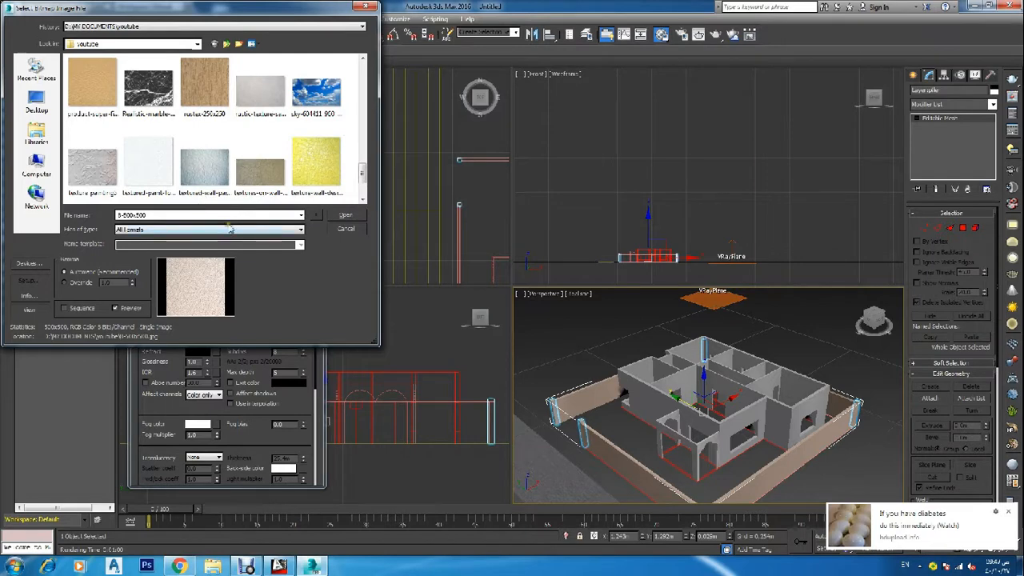
pyautogui.scroll(-1, 194, 173)
pyautogui.scroll(1, 194, 173)
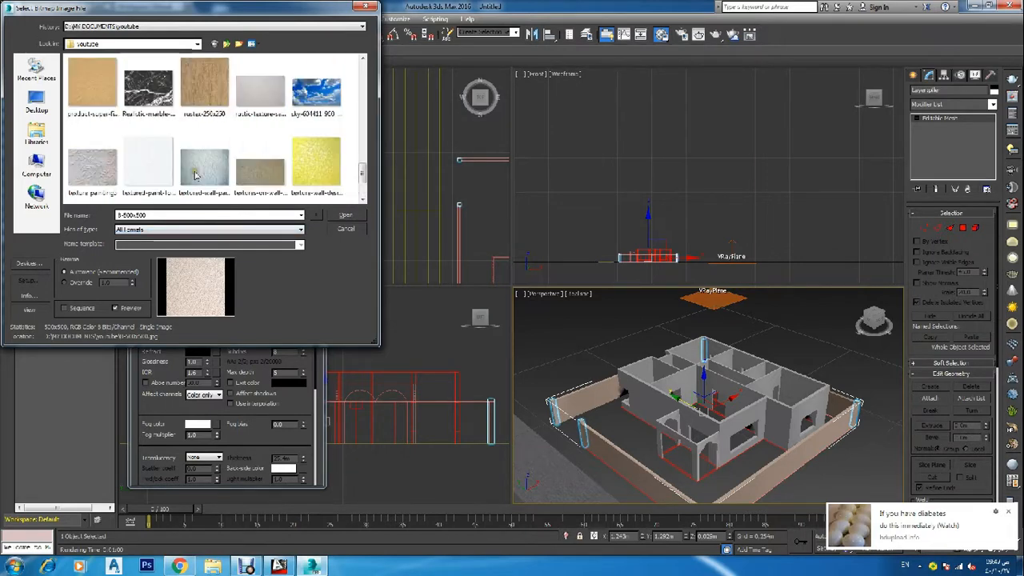
pyautogui.scroll(-1, 195, 174)
pyautogui.scroll(1, 194, 175)
pyautogui.click(92, 84)
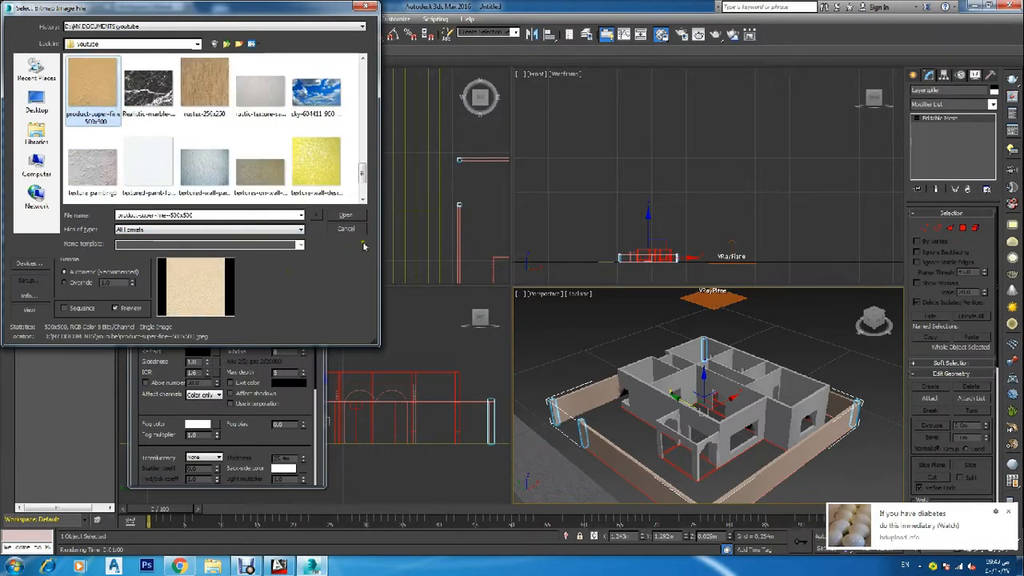
pyautogui.click(346, 216)
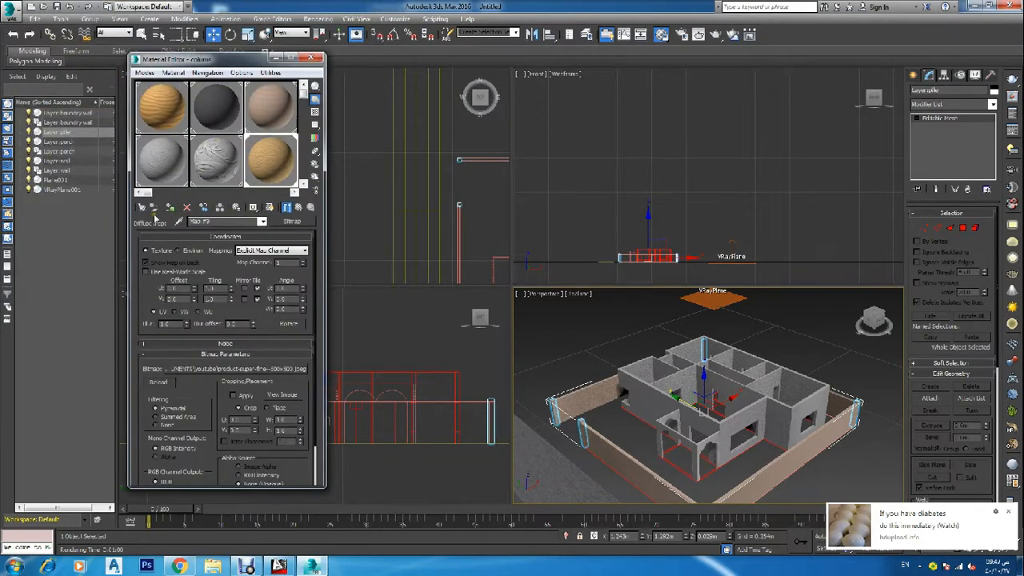
# Assign the column material to the selected boundary wall pillars, close the Material Editor and deselect the pillars.
pyautogui.click(170, 208)
pyautogui.click(311, 59)
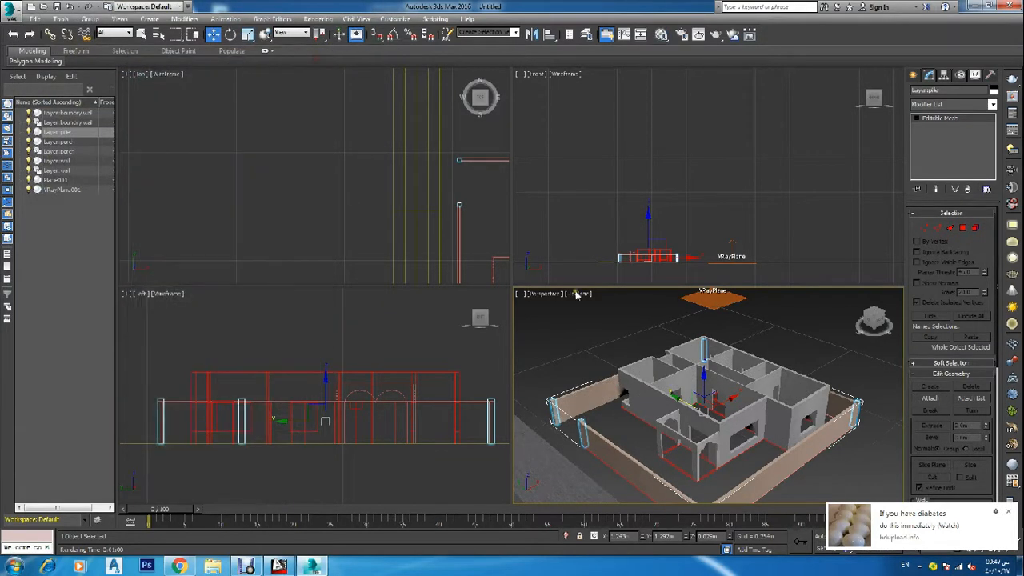
pyautogui.click(597, 326)
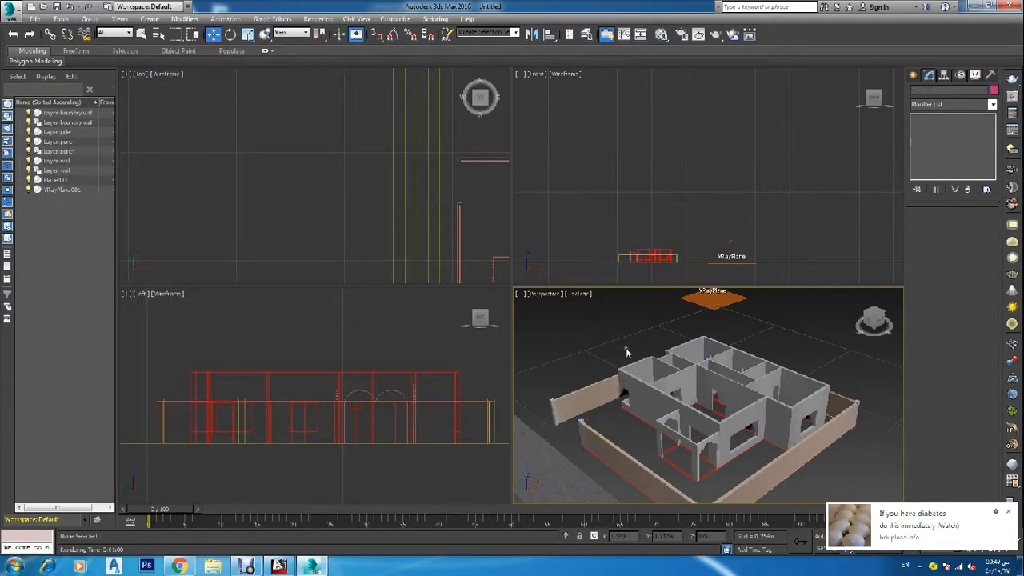
# Test-render the perspective view with V-Ray to check the pillar texture, and close the render setup.
pyautogui.press('F10')
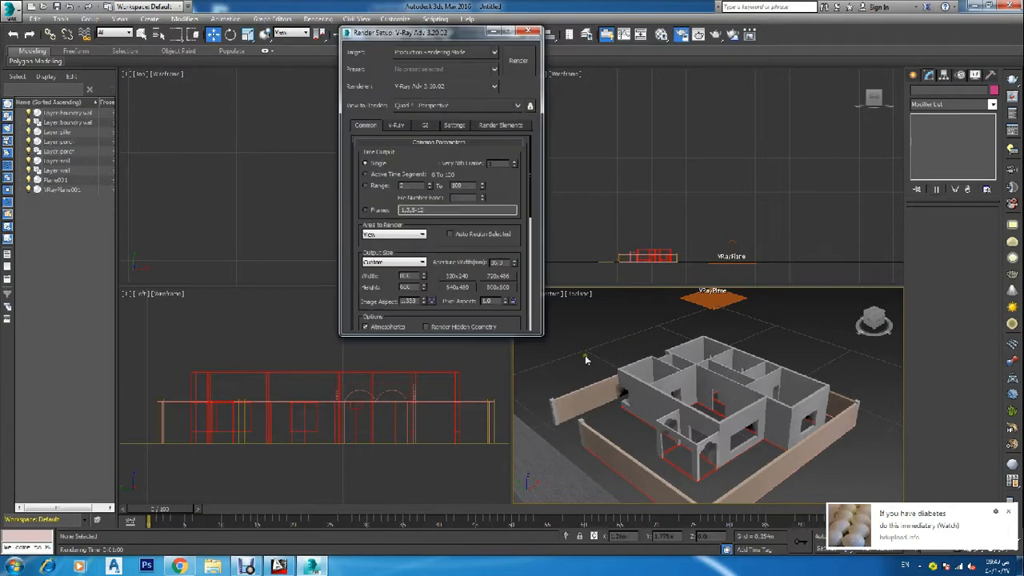
pyautogui.click(516, 64)
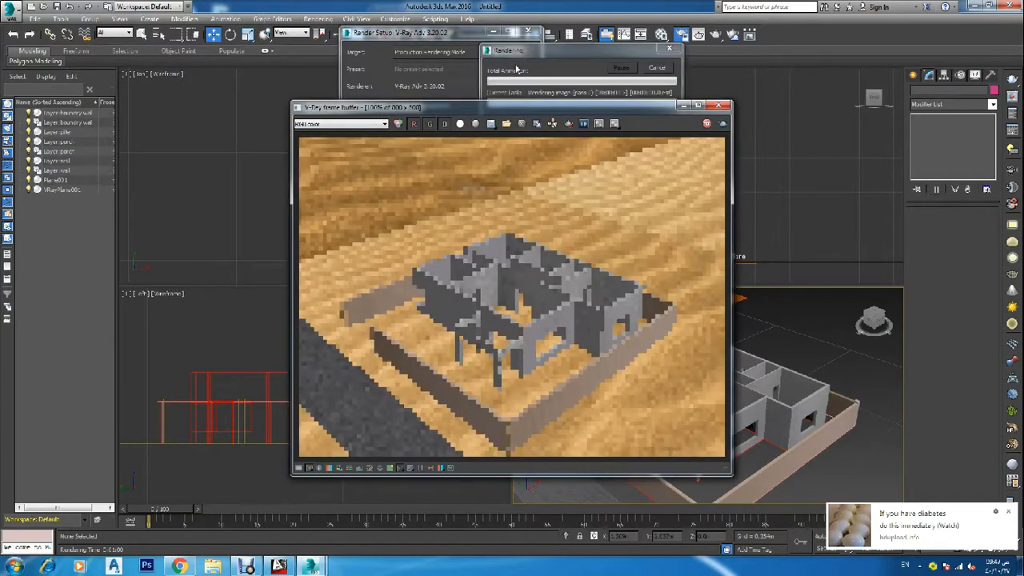
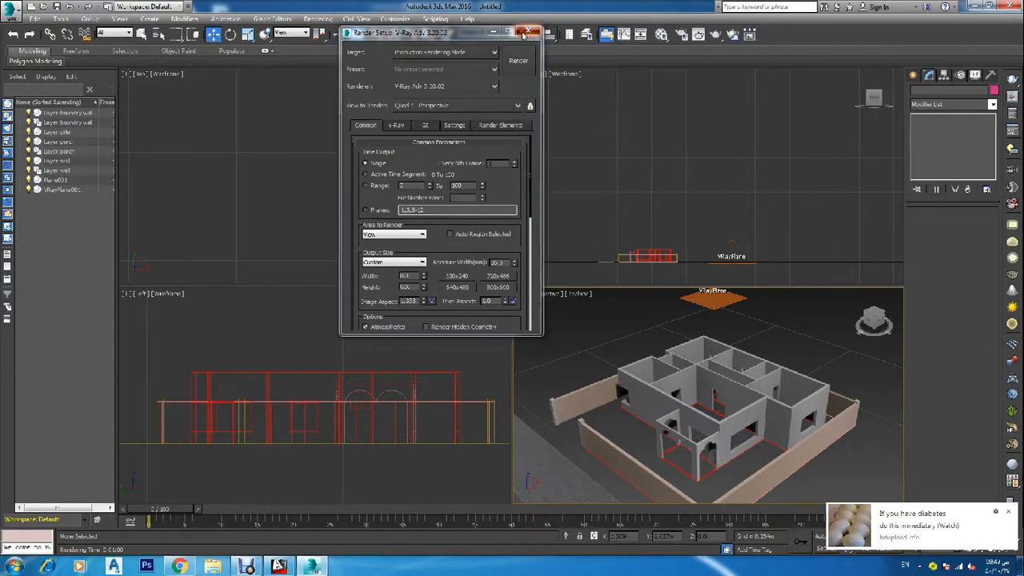
pyautogui.click(526, 33)
# Select the boundary wall pillars mesh and enter its Polygon sub-object level.
pyautogui.scroll(-5, 774, 357)
pyautogui.scroll(2, 774, 357)
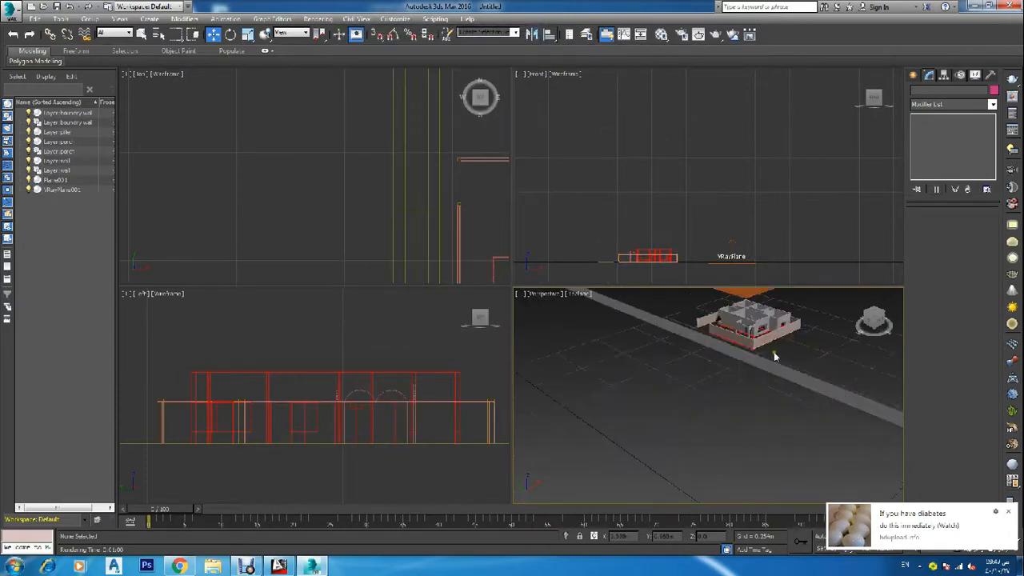
pyautogui.scroll(5, 752, 344)
pyautogui.scroll(-4, 721, 328)
pyautogui.moveTo(710, 404); pyautogui.dragTo(692, 354, button='middle')
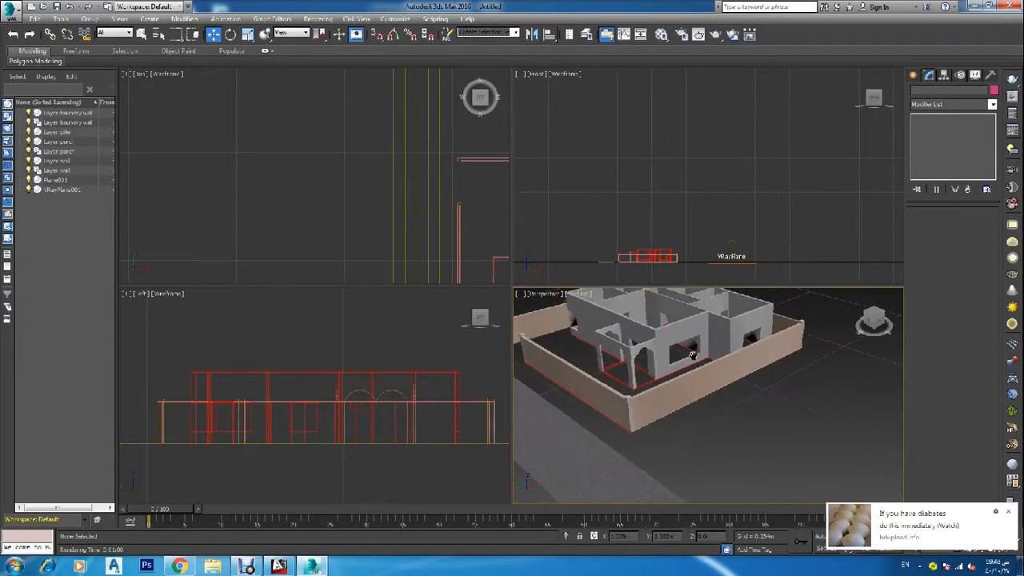
pyautogui.click(656, 388)
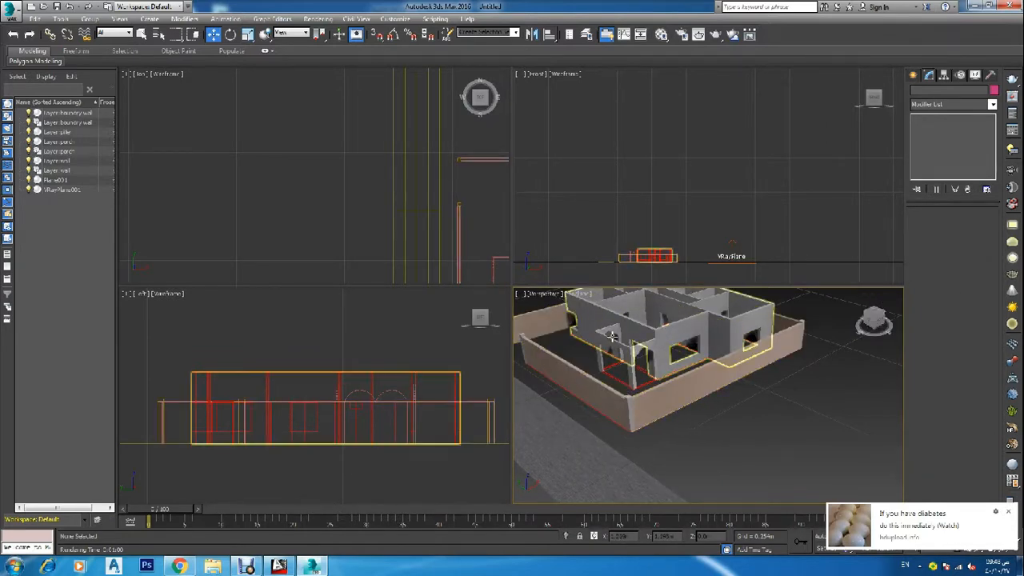
pyautogui.keyDown('alt'); pyautogui.moveTo(521, 337); pyautogui.dragTo(620, 347, button='middle'); pyautogui.keyUp('alt')
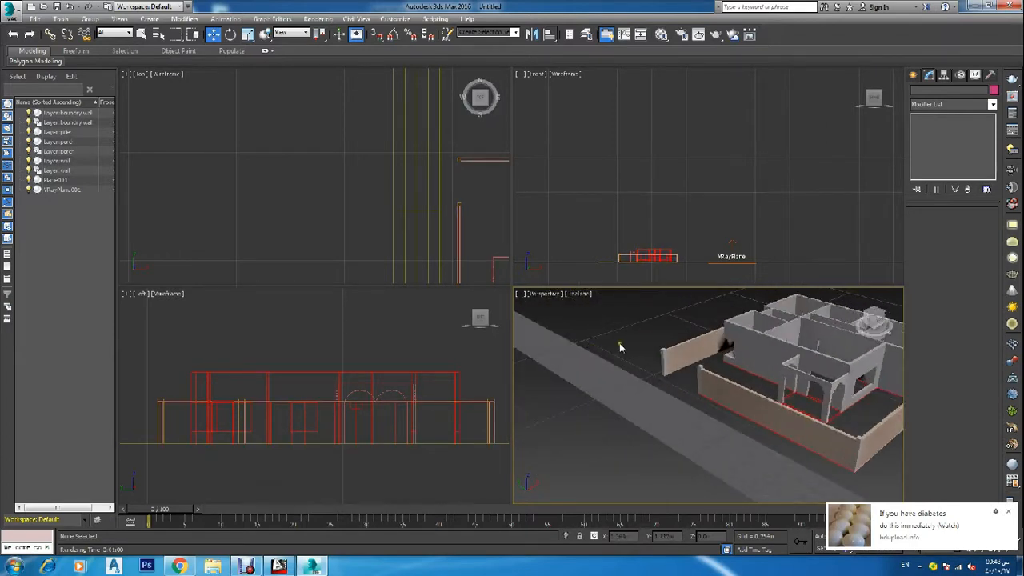
pyautogui.click(660, 348)
pyautogui.scroll(-5, 625, 307)
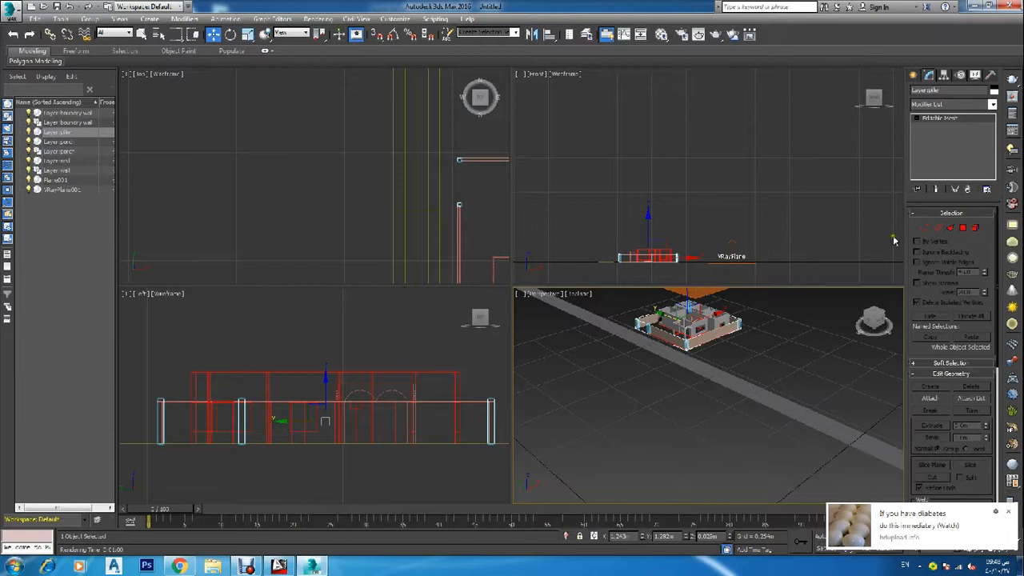
pyautogui.click(962, 229)
# Try to select the outer faces of the corner pillar nearest the road, and clear the face selection.
pyautogui.scroll(5, 687, 342)
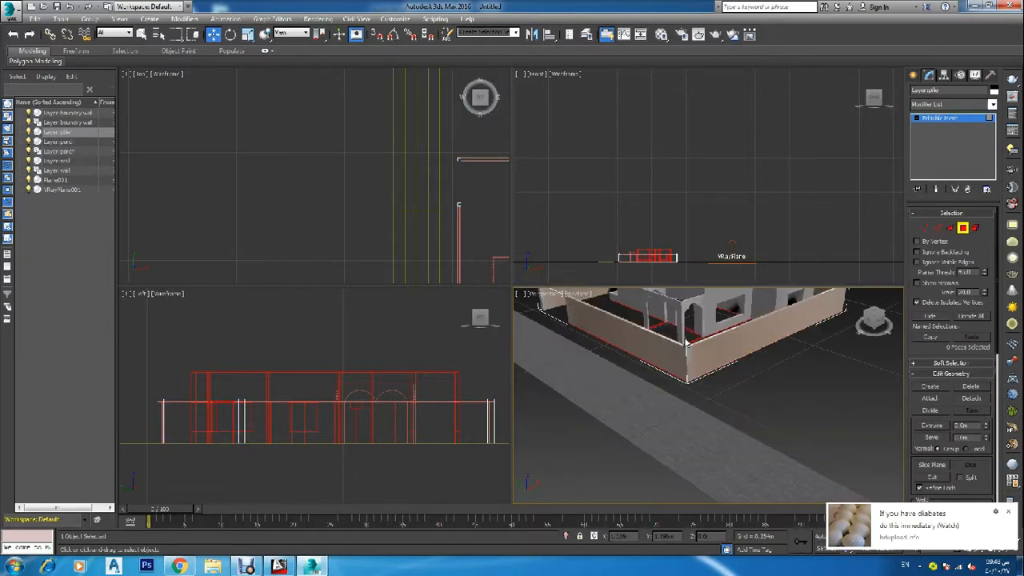
pyautogui.click(686, 352)
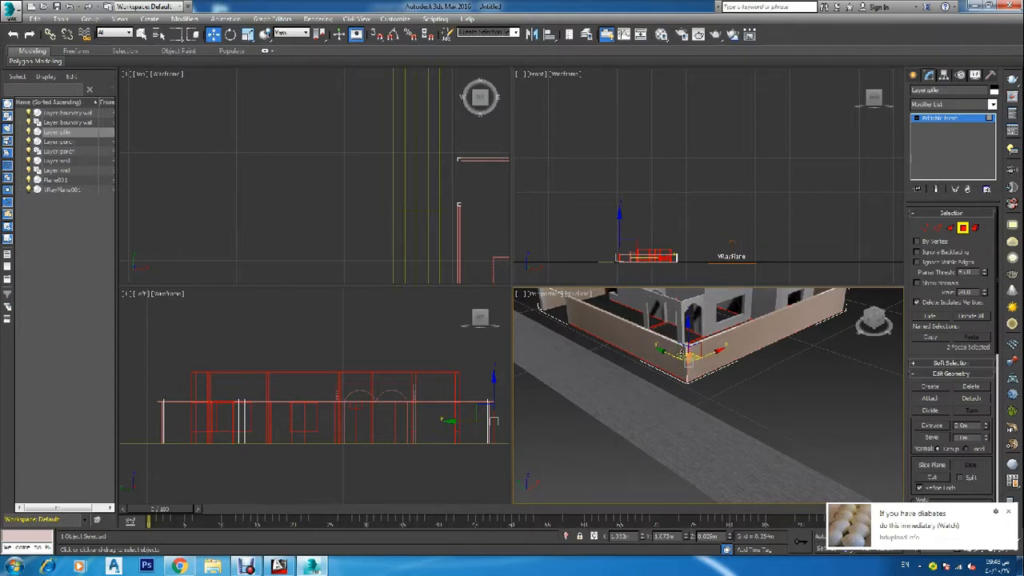
pyautogui.click(684, 349)
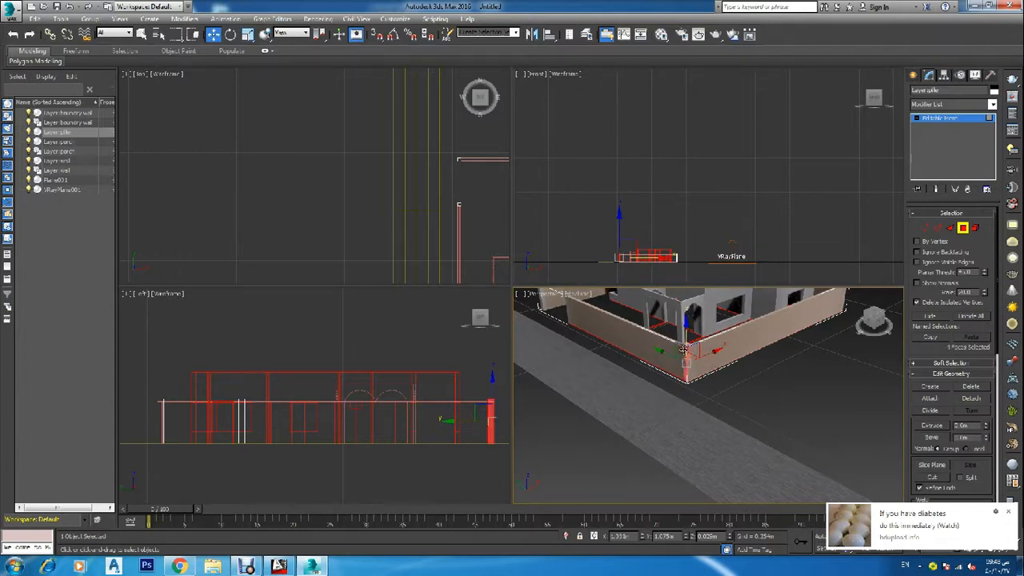
pyautogui.click(714, 388)
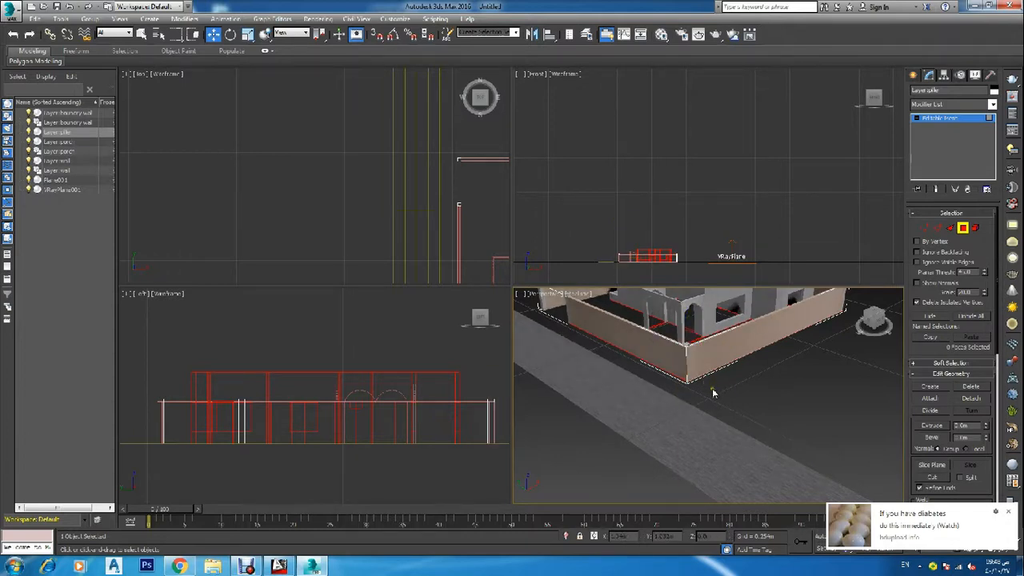
# Try to select the faces of the pillar at the far end of the front boundary wall, and clear the selection.
pyautogui.moveTo(777, 371); pyautogui.dragTo(733, 411, button='middle')
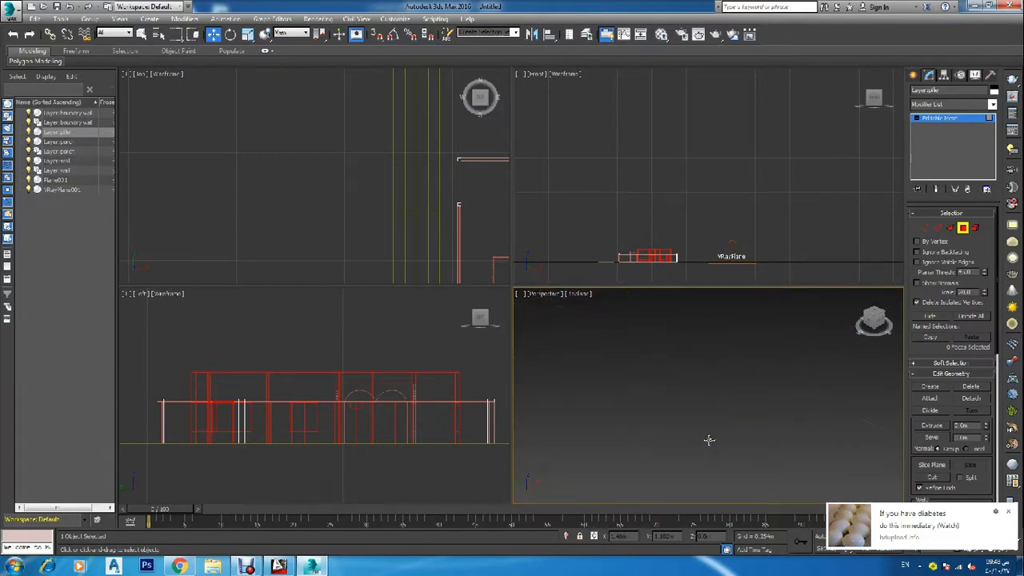
pyautogui.click(710, 433)
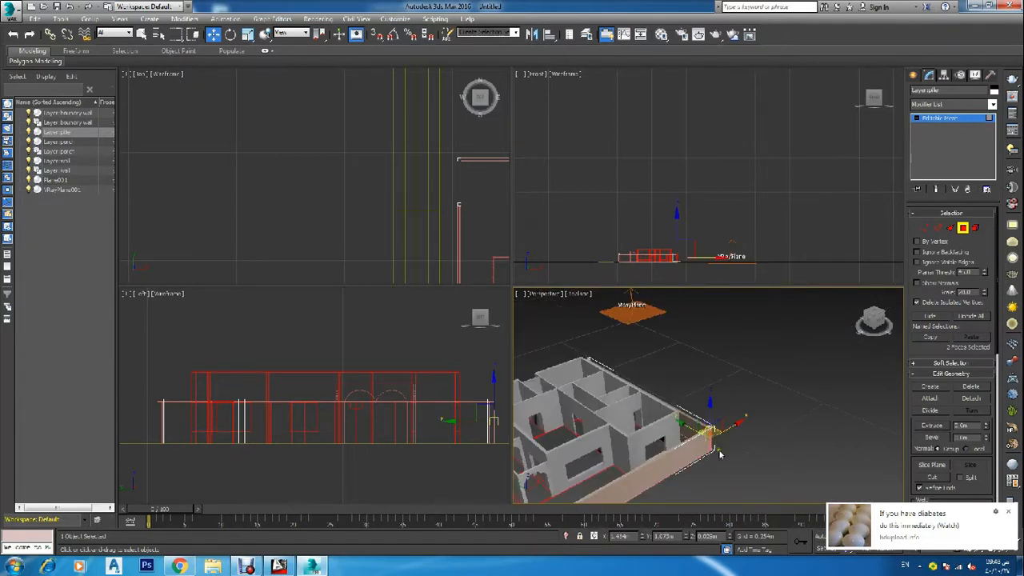
pyautogui.click(723, 440)
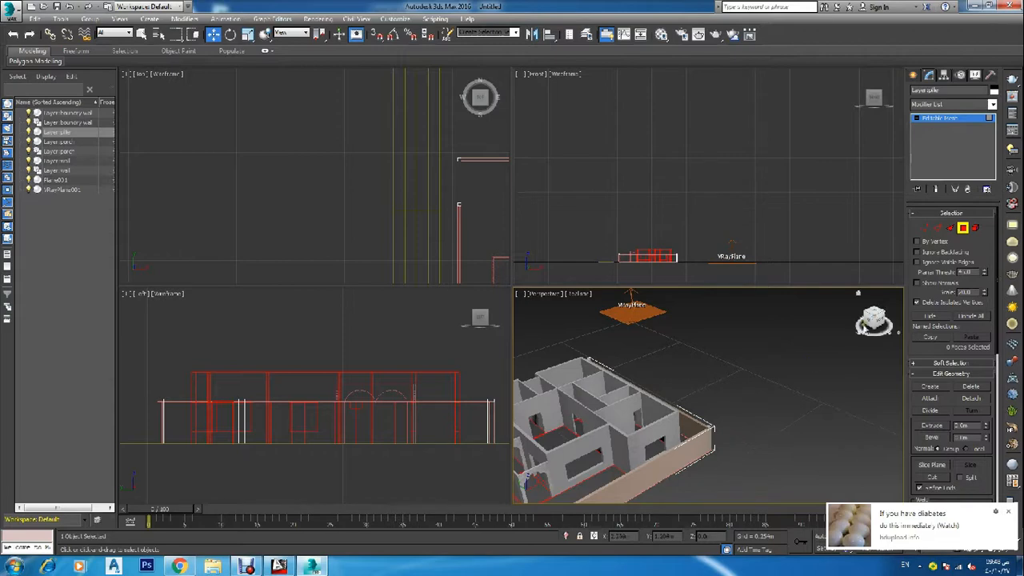
# Try selecting faces of the corner pillars from a low view along the outside of the boundary wall.
pyautogui.moveTo(870, 325); pyautogui.dragTo(821, 315)
pyautogui.hotkey('shift', 'z')
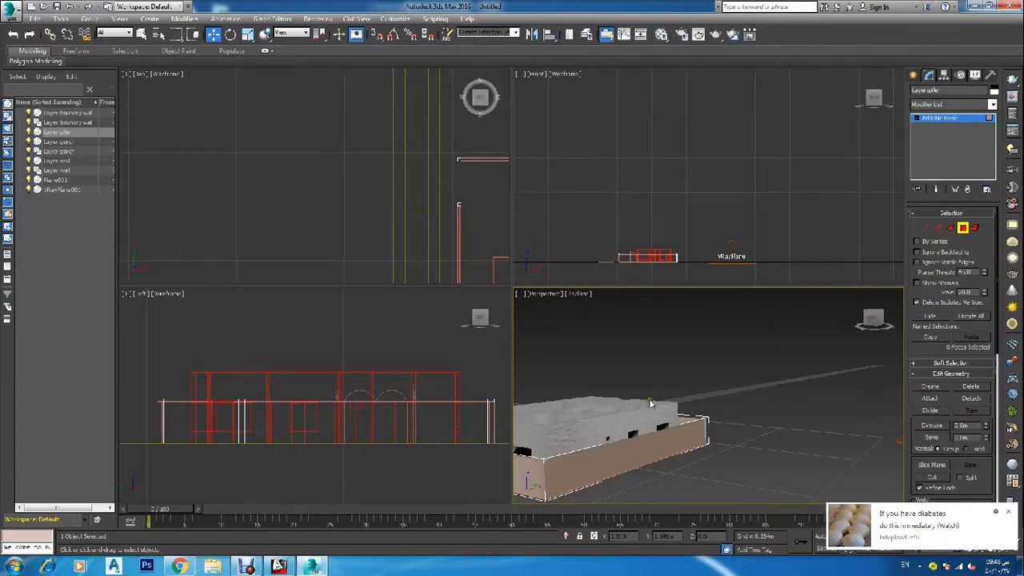
pyautogui.click(546, 463)
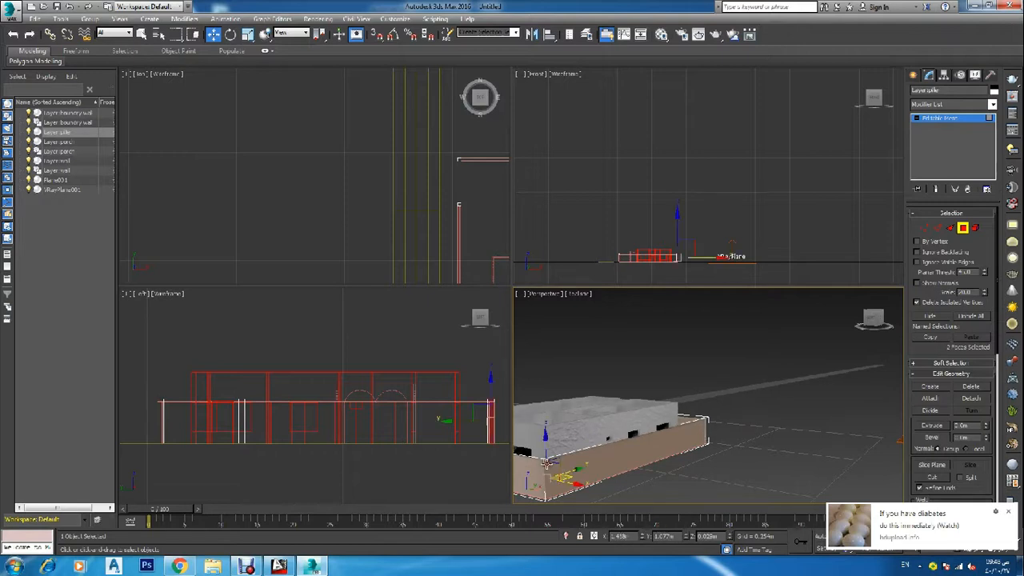
pyautogui.scroll(1, 546, 480)
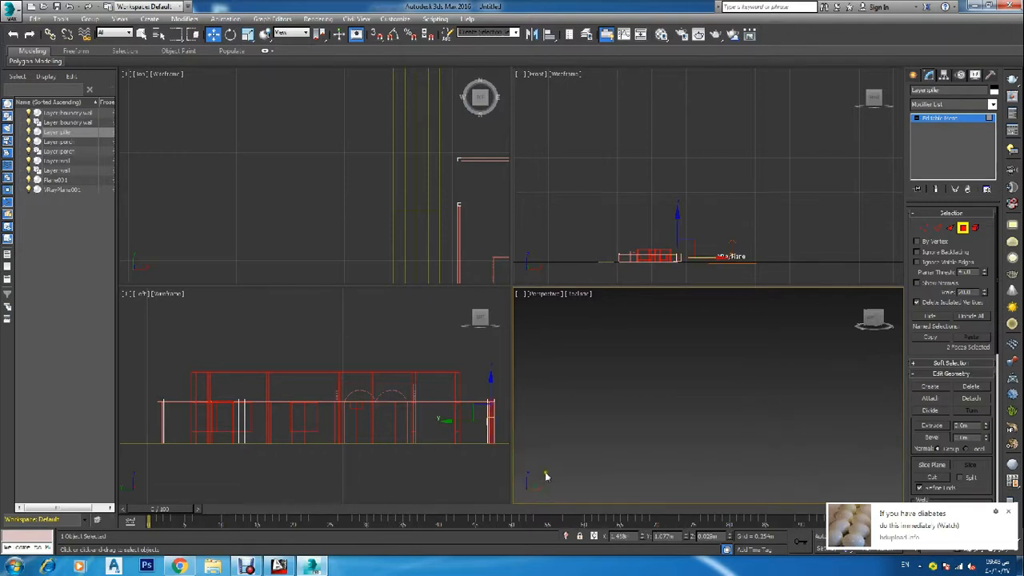
pyautogui.scroll(-1, 552, 474)
pyautogui.moveTo(559, 472); pyautogui.dragTo(565, 464, button='middle')
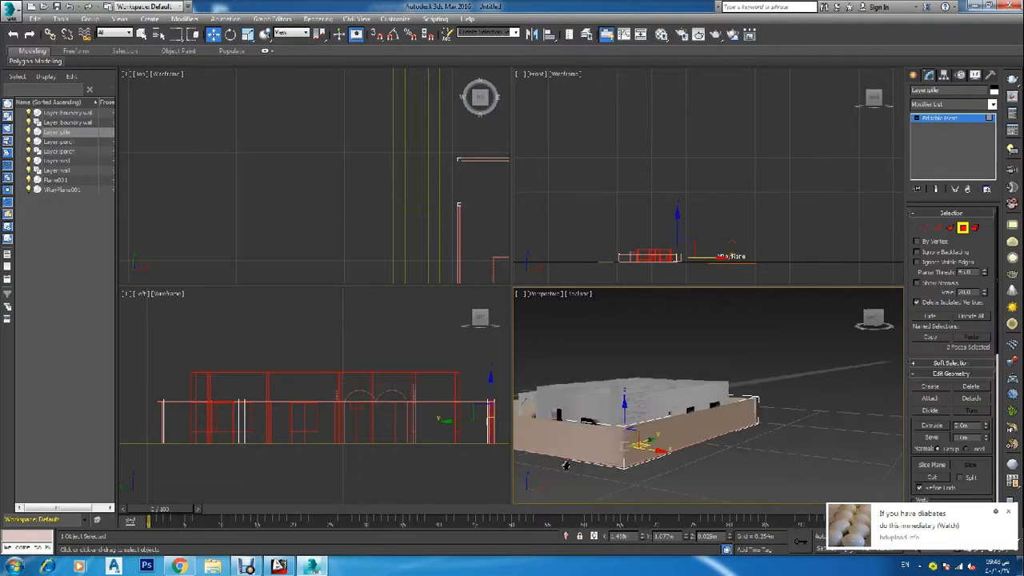
pyautogui.click(637, 479)
pyautogui.click(626, 446)
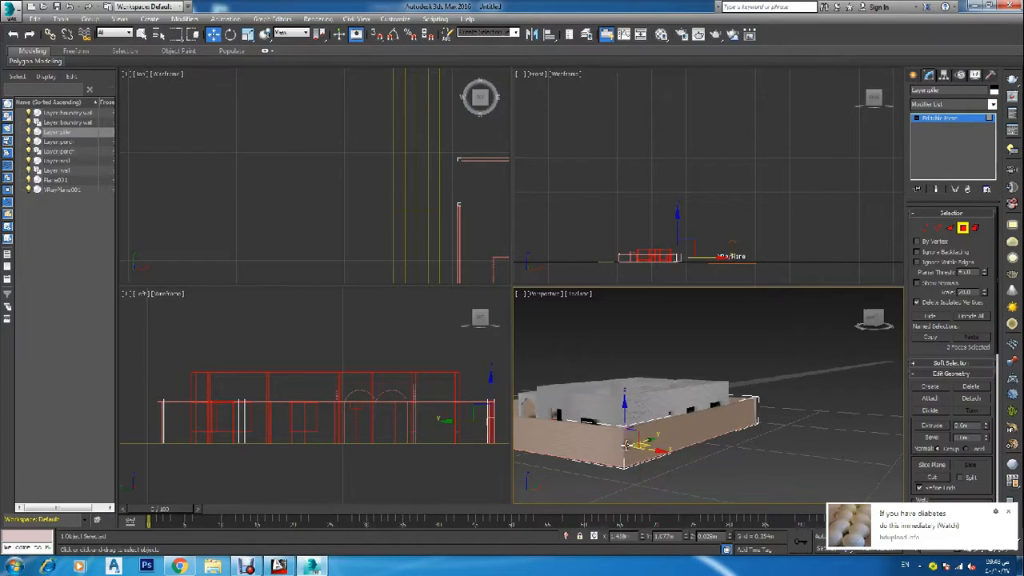
pyautogui.click(641, 464)
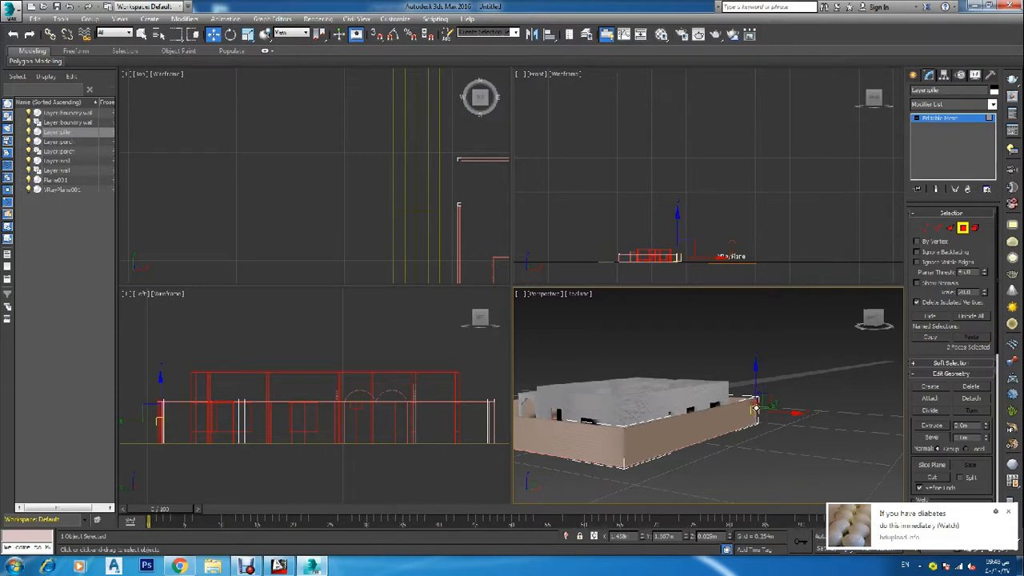
# Delete the two outer faces of the corner pillar at the near end of the boundary wall.
pyautogui.moveTo(874, 322); pyautogui.dragTo(828, 313)
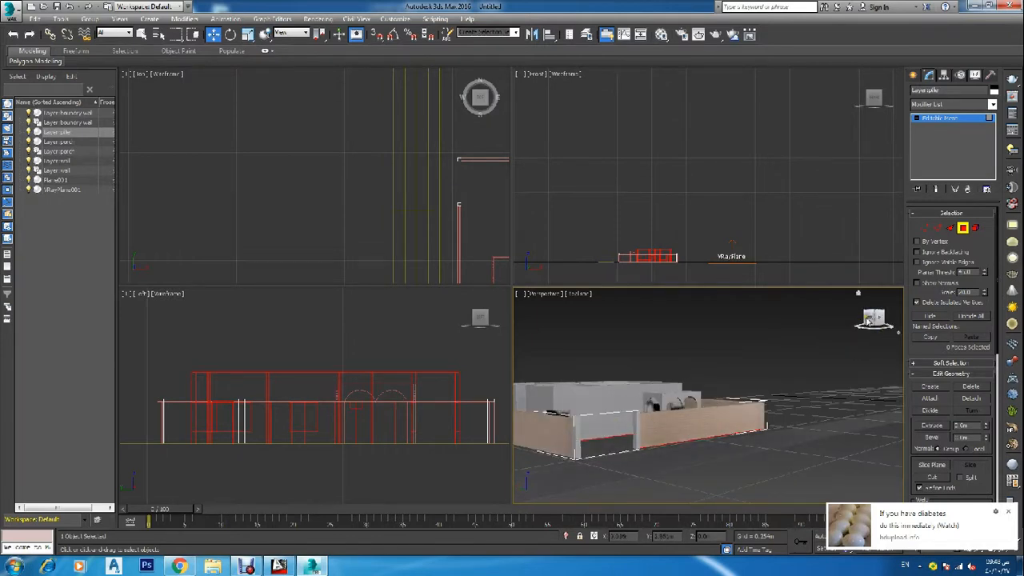
pyautogui.moveTo(872, 323)
pyautogui.mouseDown()
pyautogui.moveTo(899, 328)
pyautogui.moveTo(549, 329)
pyautogui.moveTo(868, 320)
pyautogui.mouseUp()
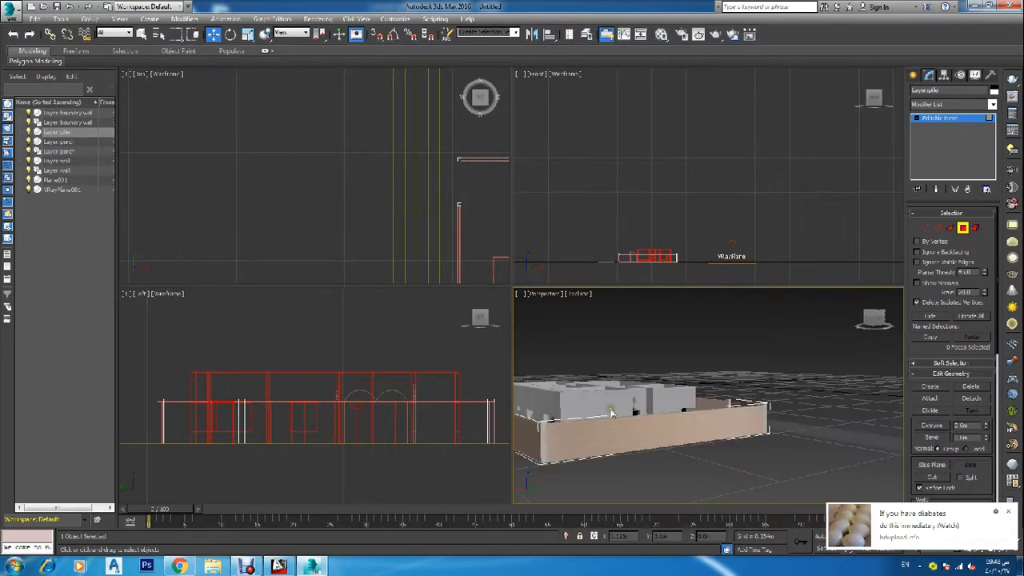
pyautogui.click(540, 432)
pyautogui.keyDown('ctrl'); pyautogui.click(544, 428); pyautogui.keyUp('ctrl')
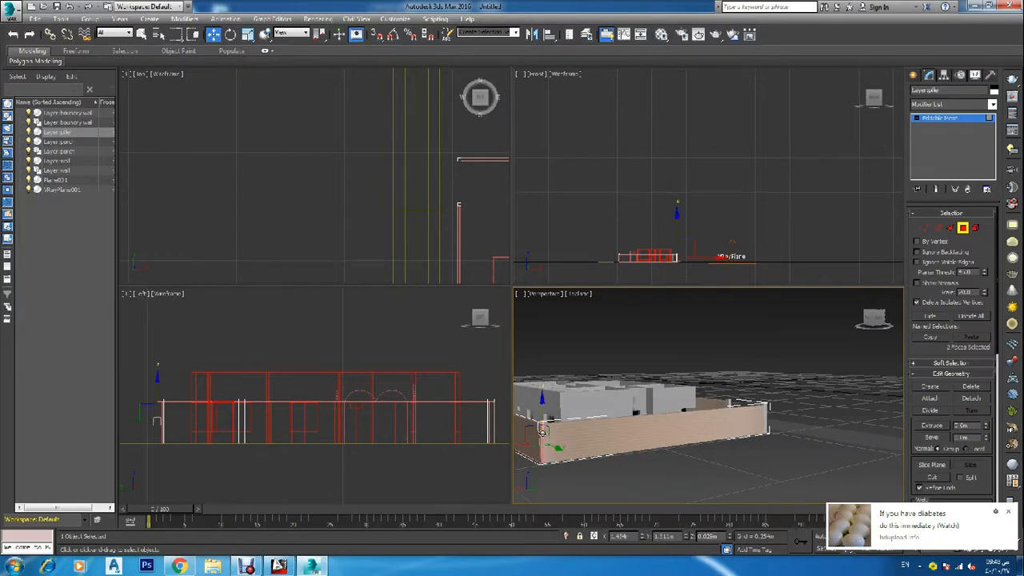
pyautogui.press('Delete')
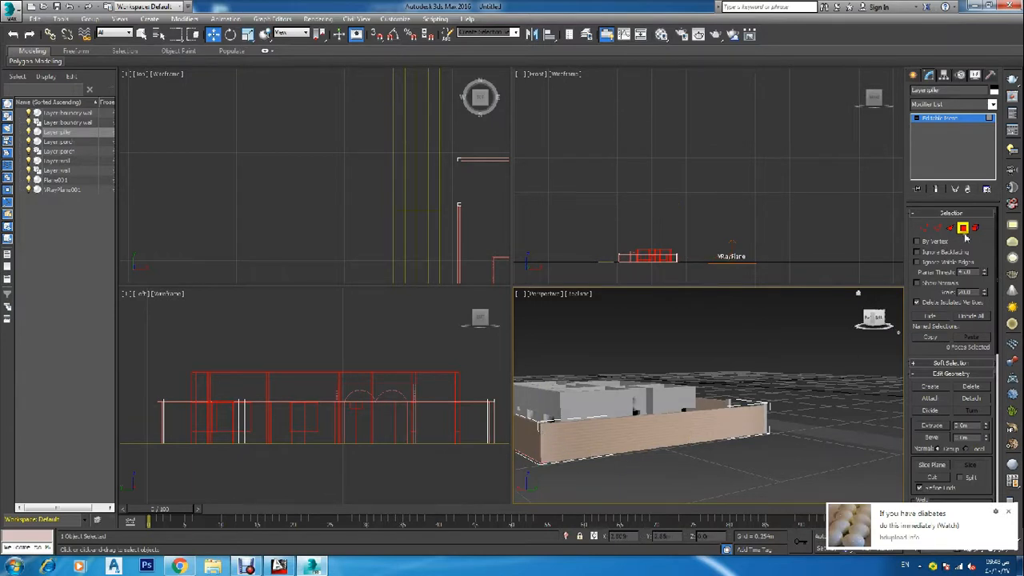
# Leave polygon editing of the pillars mesh and clear the object selection.
pyautogui.click(964, 228)
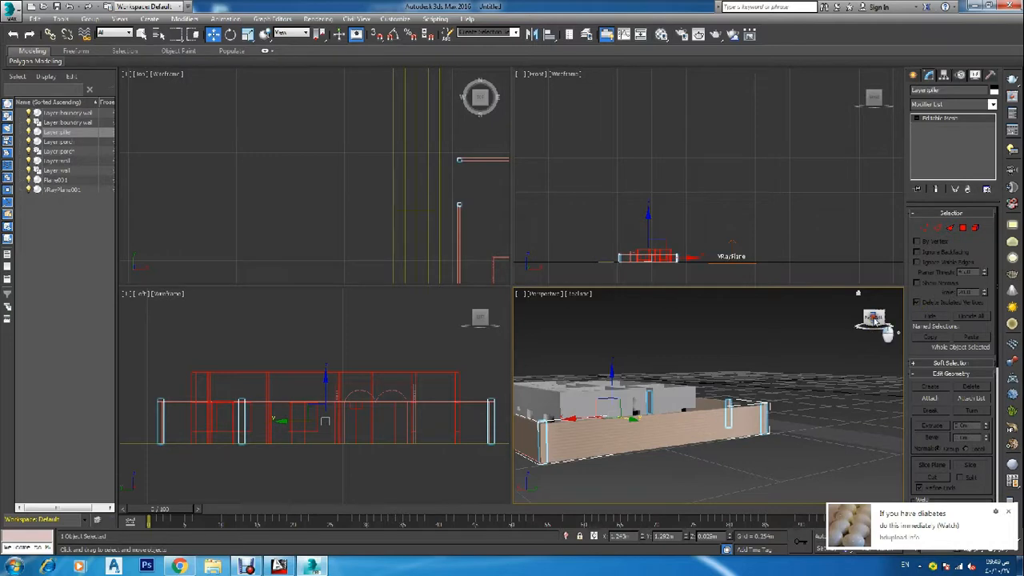
pyautogui.moveTo(874, 320); pyautogui.dragTo(647, 326)
pyautogui.scroll(-4, 706, 396)
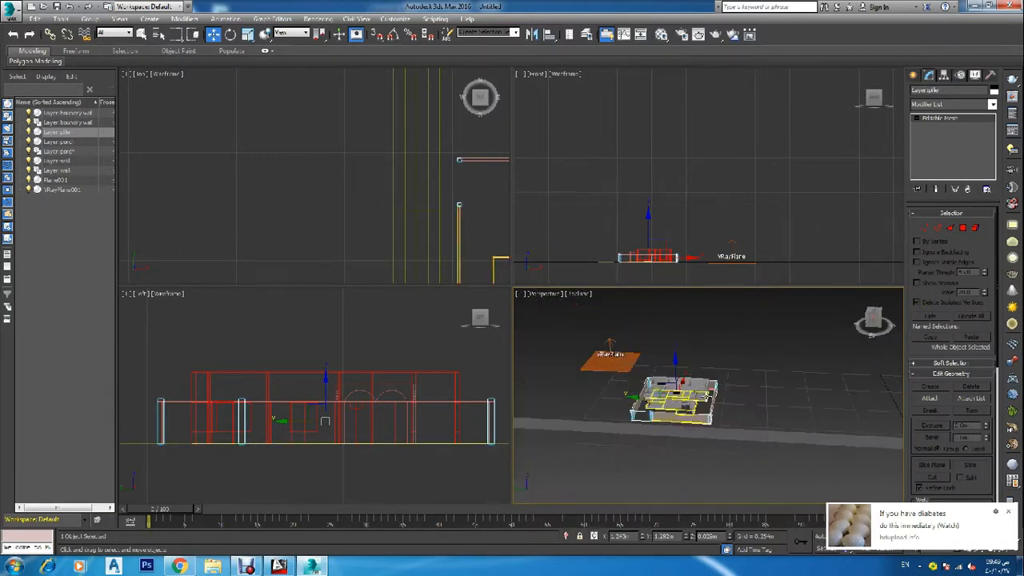
pyautogui.scroll(4, 659, 404)
pyautogui.moveTo(880, 320); pyautogui.dragTo(848, 314)
pyautogui.keyDown('alt'); pyautogui.moveTo(848, 314); pyautogui.dragTo(849, 312, button='middle'); pyautogui.keyUp('alt')
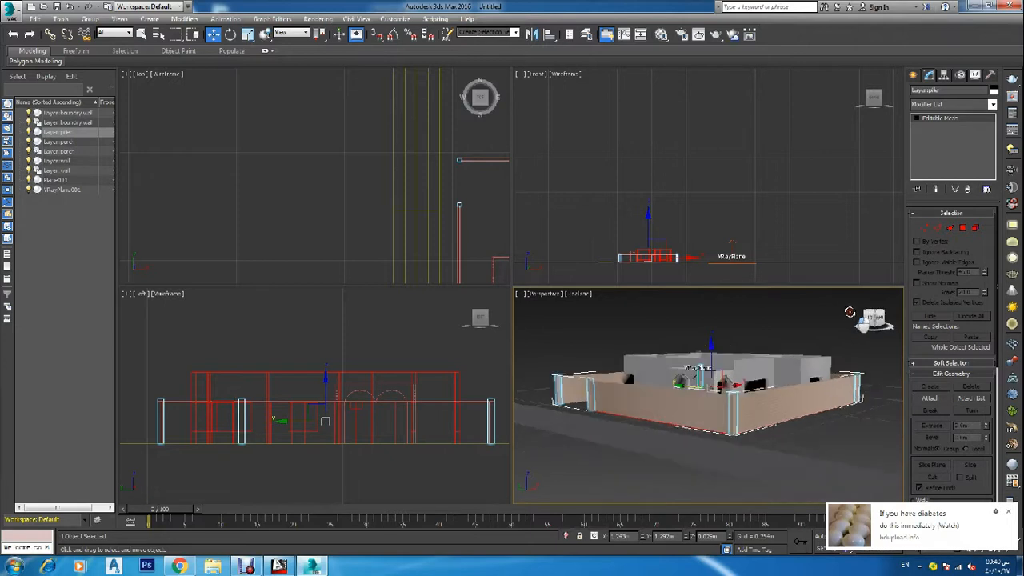
pyautogui.click(577, 351)
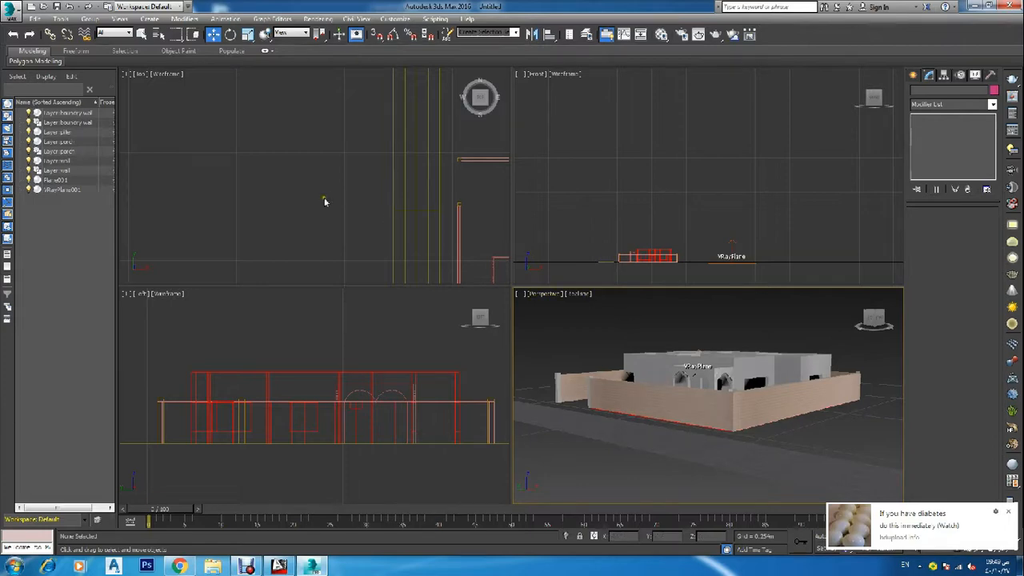
# Create a plane in the top view spanning the yard between opposite inner corners of the boundary wall.
pyautogui.scroll(-4, 320, 223)
pyautogui.scroll(-7, 321, 224)
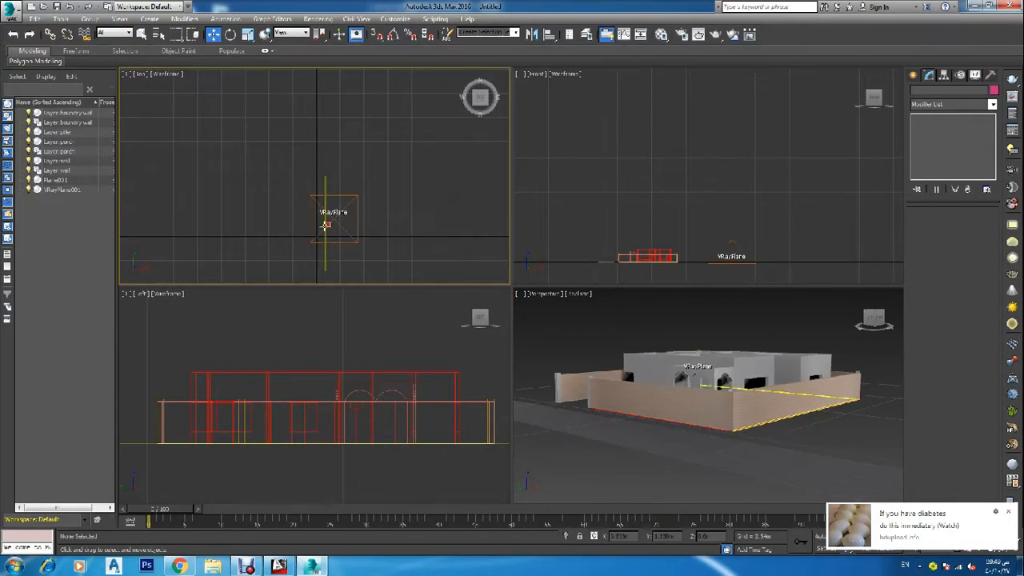
pyautogui.scroll(6, 328, 225)
pyautogui.scroll(4, 240, 251)
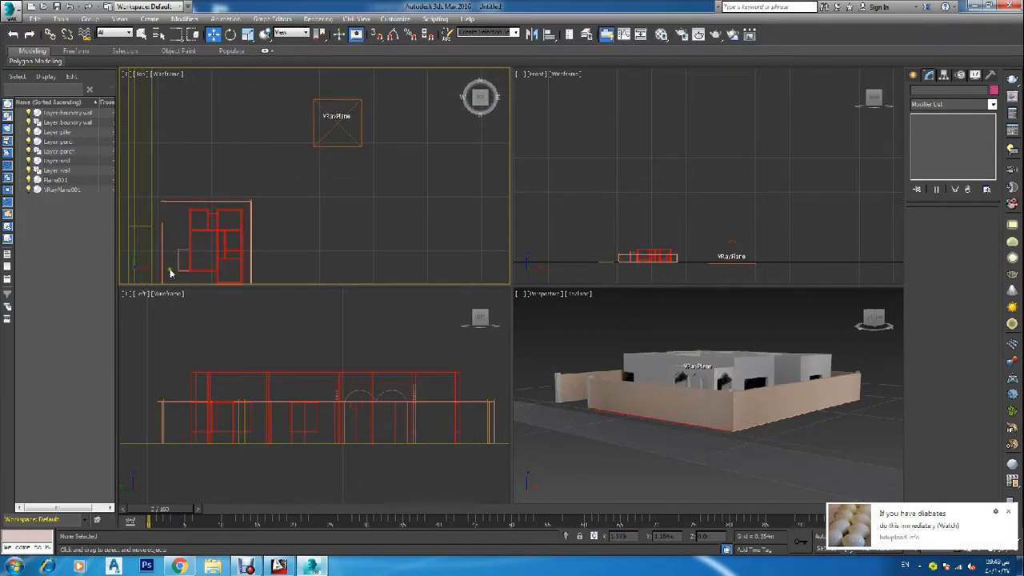
pyautogui.moveTo(186, 249); pyautogui.dragTo(224, 183, button='middle')
pyautogui.scroll(3, 214, 179)
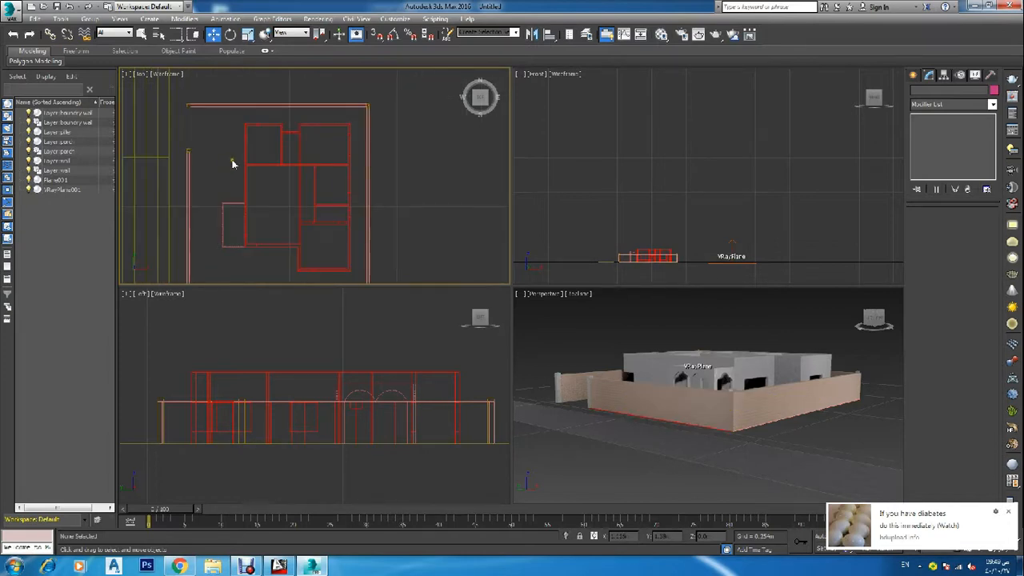
pyautogui.scroll(2, 233, 165)
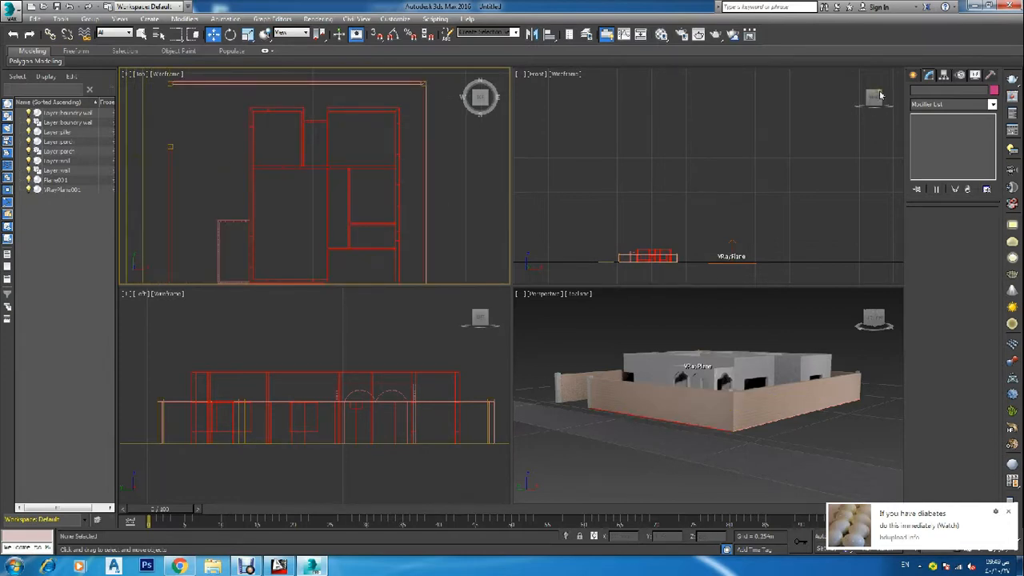
pyautogui.click(913, 74)
pyautogui.click(973, 187)
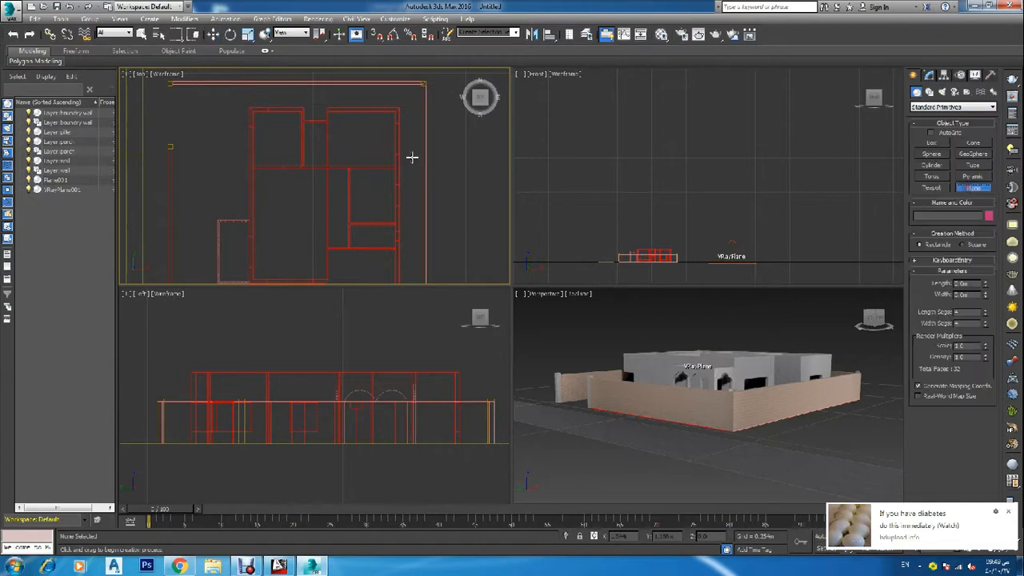
pyautogui.scroll(-2, 264, 136)
pyautogui.scroll(2, 223, 122)
pyautogui.scroll(5, 218, 112)
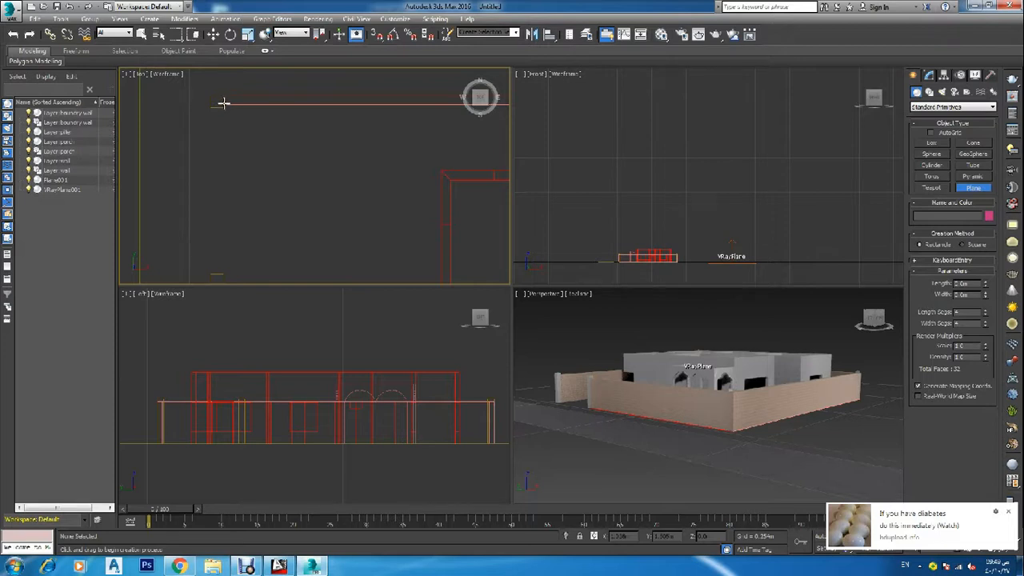
pyautogui.moveTo(224, 104); pyautogui.dragTo(379, 232)
pyautogui.scroll(-4, 264, 162)
pyautogui.scroll(-3, 332, 224)
pyautogui.scroll(3, 374, 285)
pyautogui.scroll(5, 400, 274)
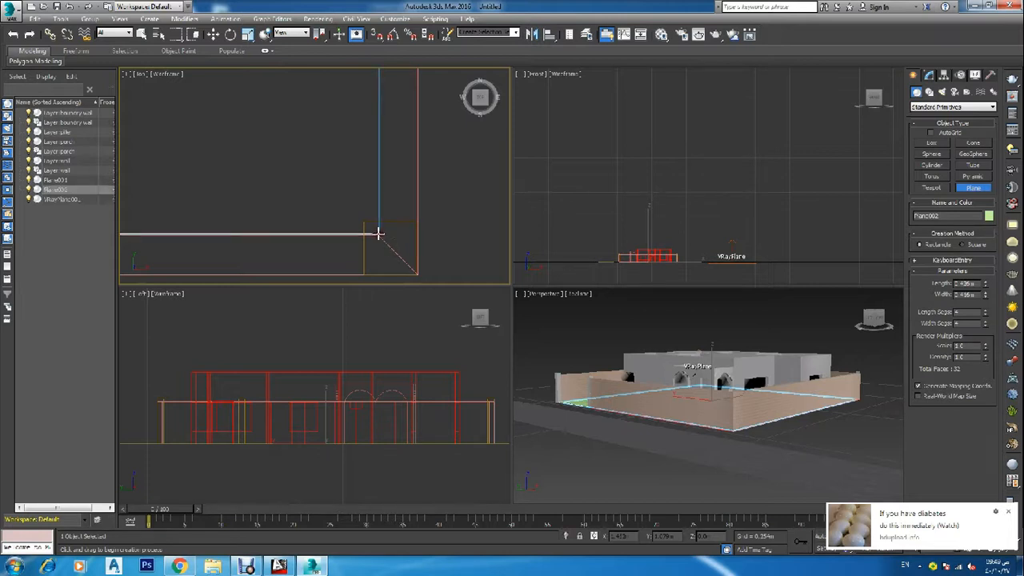
# Move the new yard plane vertically by a tiny amount in the front view, keeping it at the base of the walls.
pyautogui.press('w')
pyautogui.scroll(8, 640, 248)
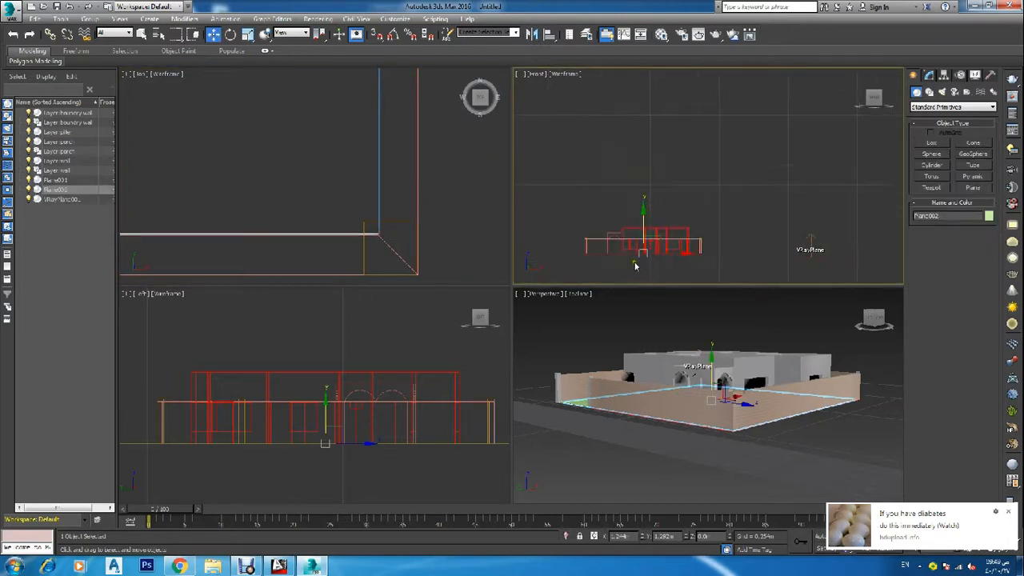
pyautogui.scroll(3, 671, 234)
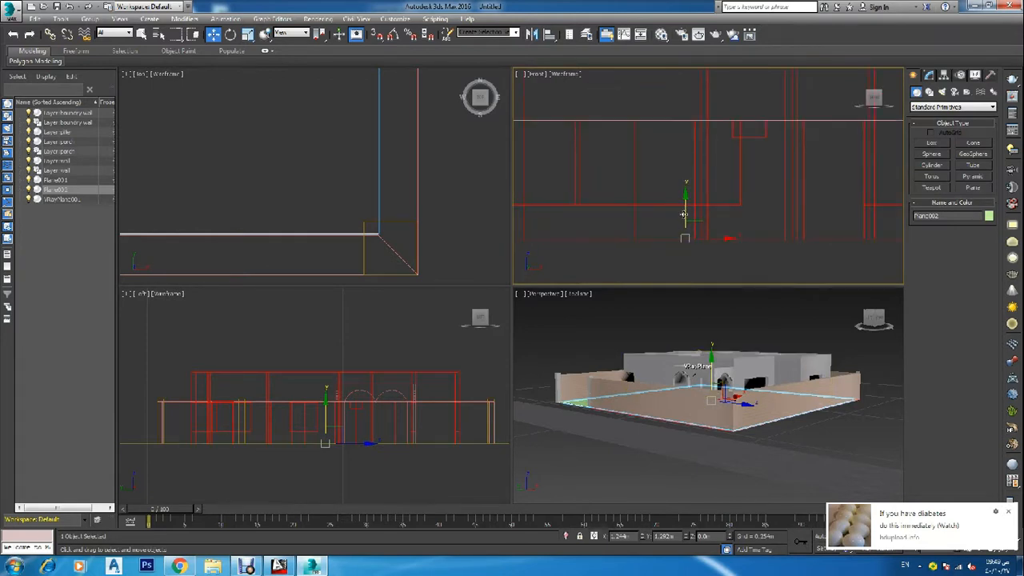
pyautogui.moveTo(684, 214); pyautogui.dragTo(684, 213)
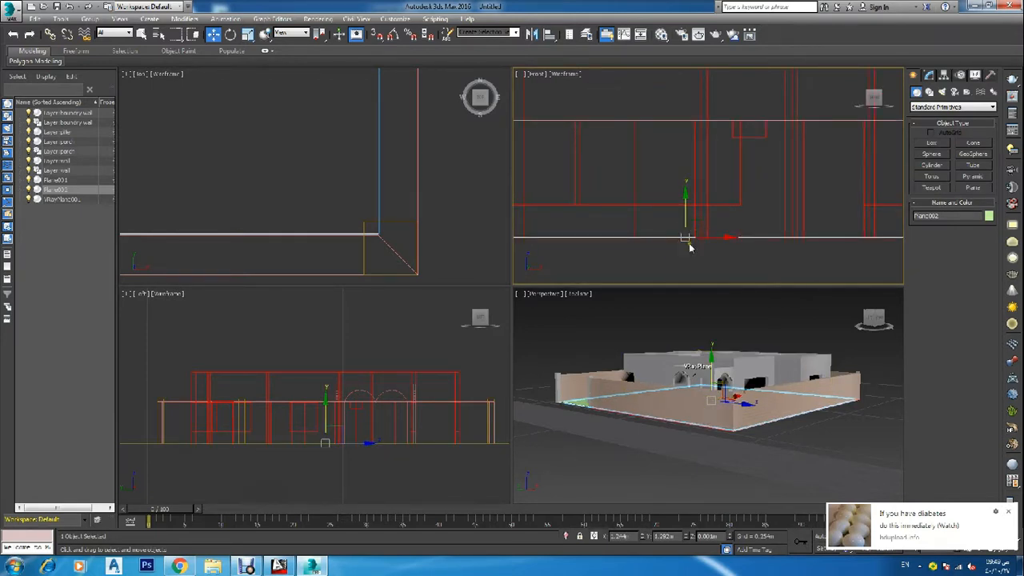
pyautogui.scroll(3, 685, 264)
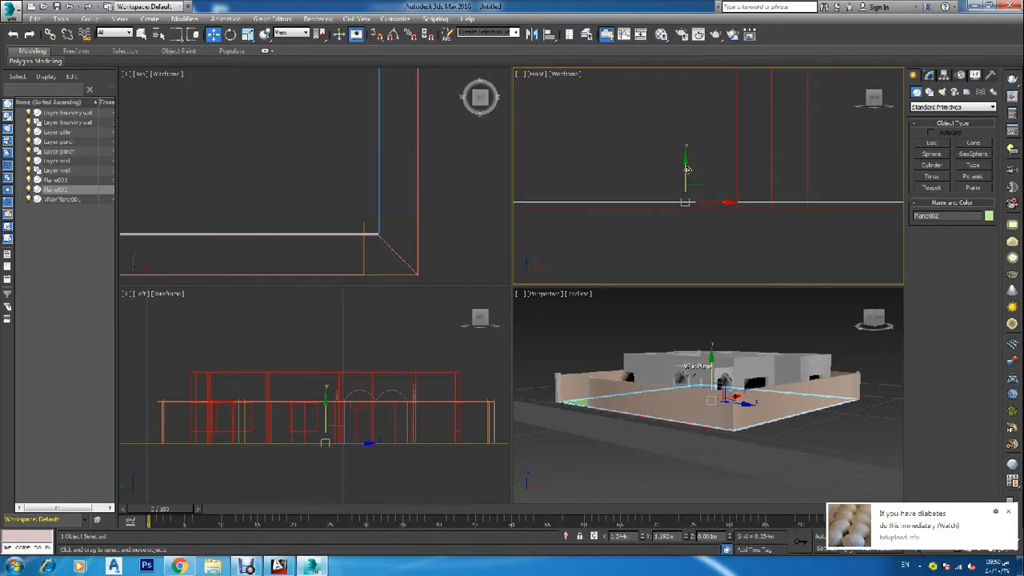
pyautogui.scroll(-5, 686, 172)
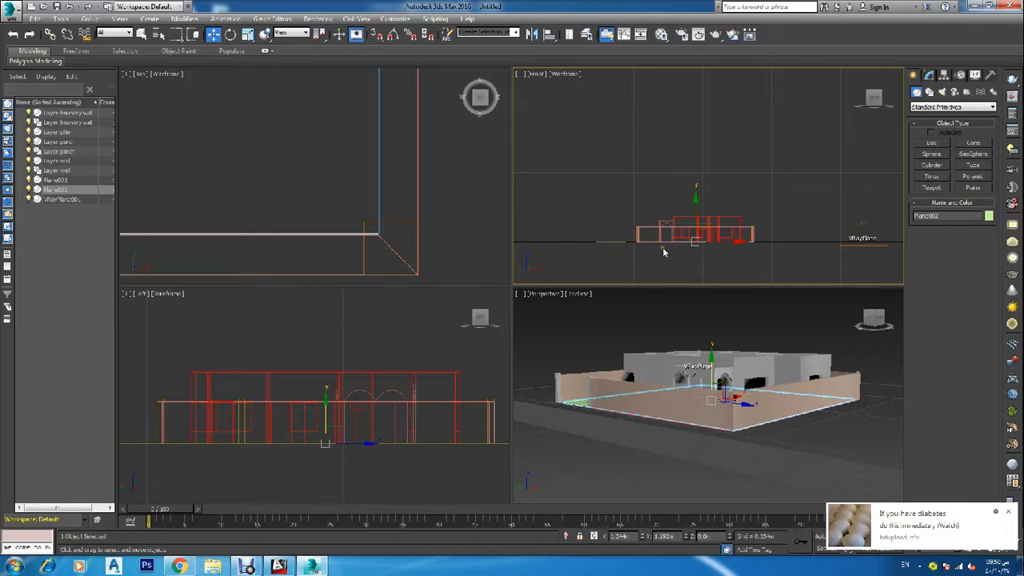
pyautogui.scroll(2, 664, 254)
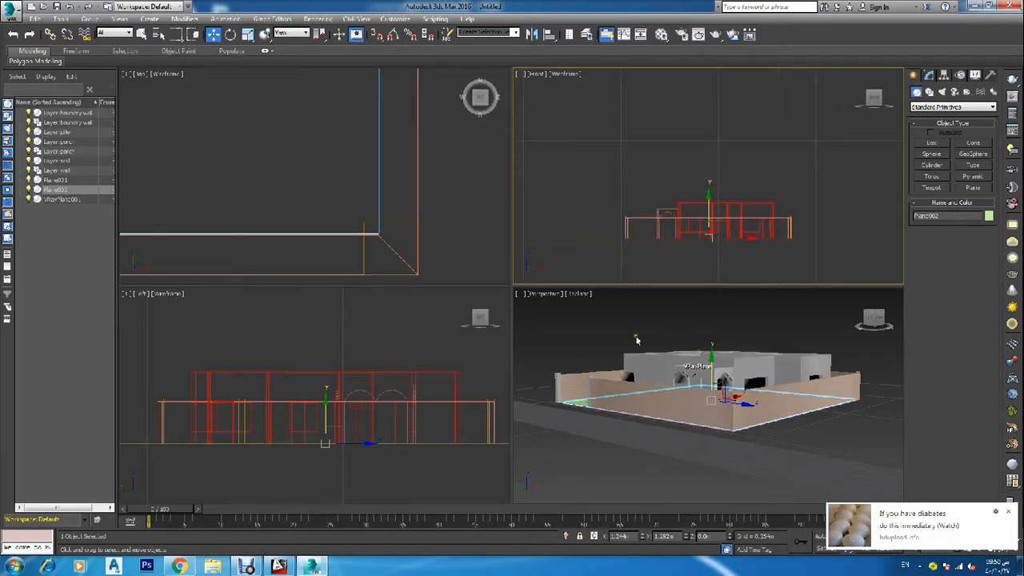
# Pick the unused 04 - Default sample material and rename it tiles.
pyautogui.rightClick(508, 350)
pyautogui.press('m')
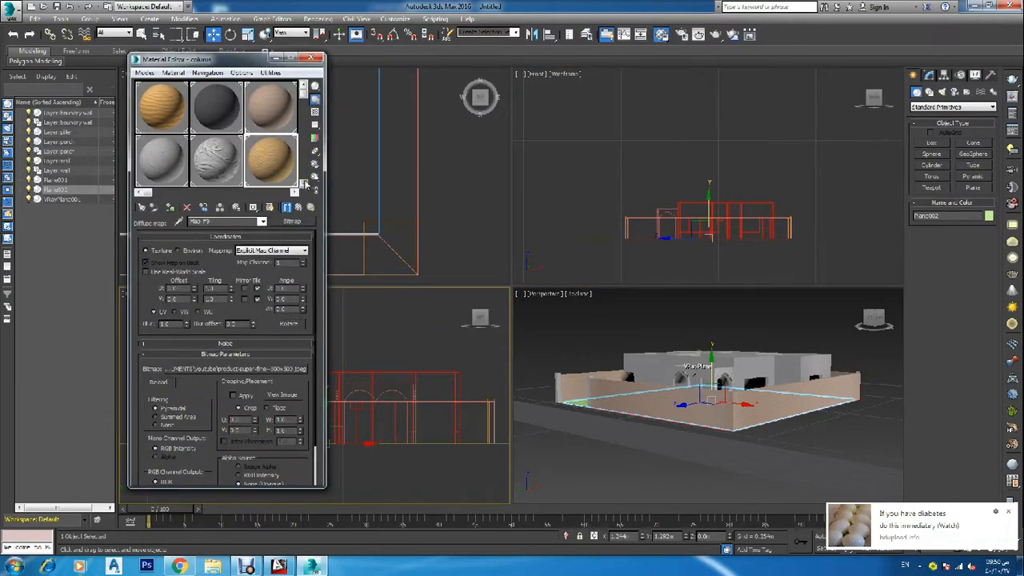
pyautogui.click(295, 193)
pyautogui.click(256, 100)
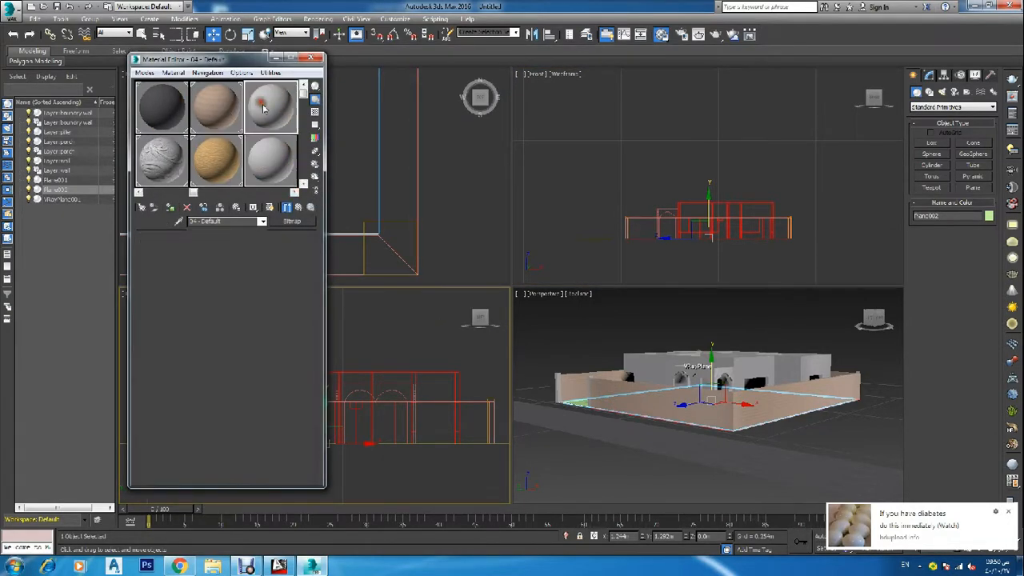
pyautogui.moveTo(213, 221); pyautogui.dragTo(7, 241)
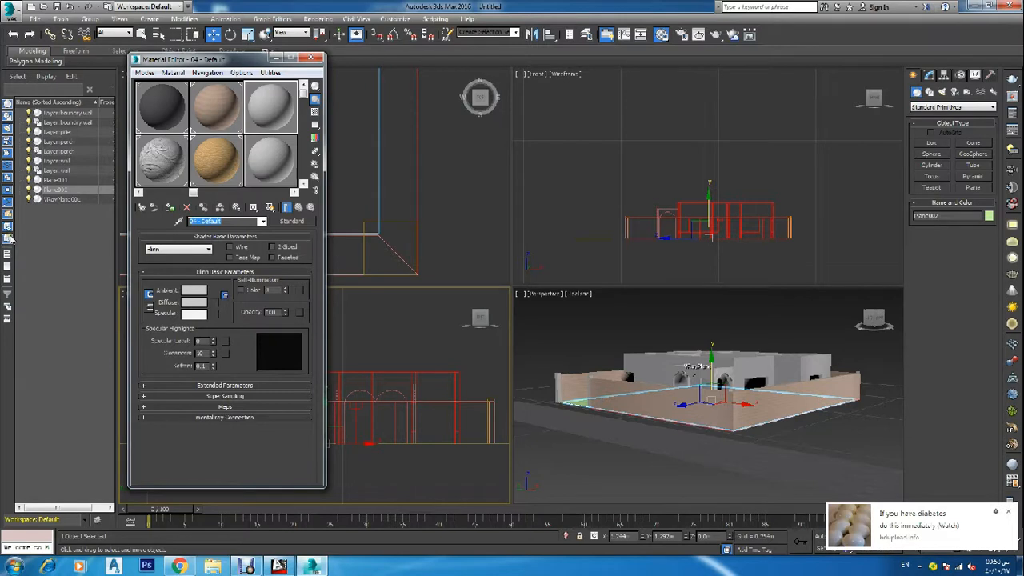
pyautogui.write('0iles')
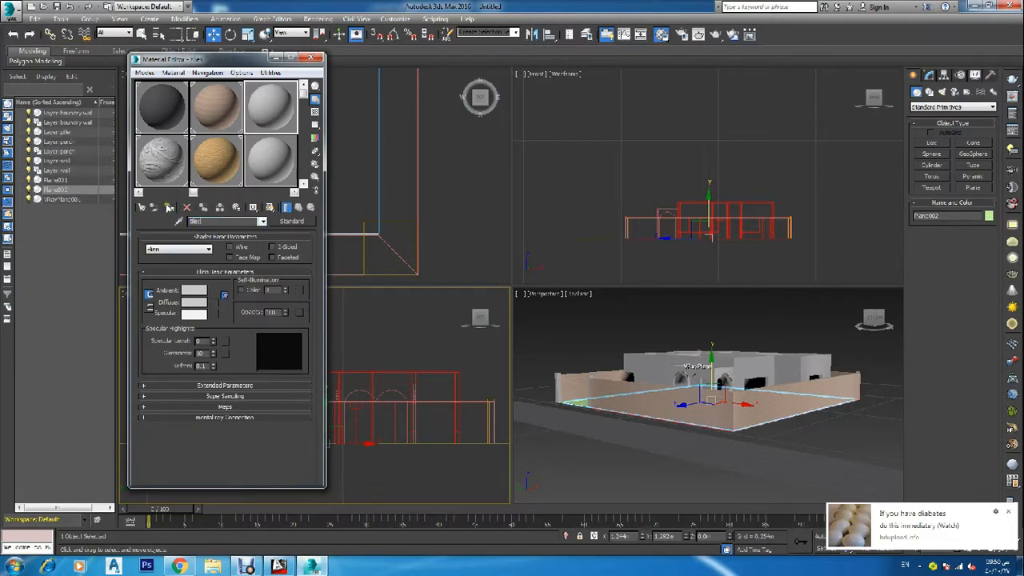
# Assign the tiles material to the yard plane and change its type to VRayMtl.
pyautogui.click(168, 207)
pyautogui.click(270, 208)
pyautogui.click(282, 221)
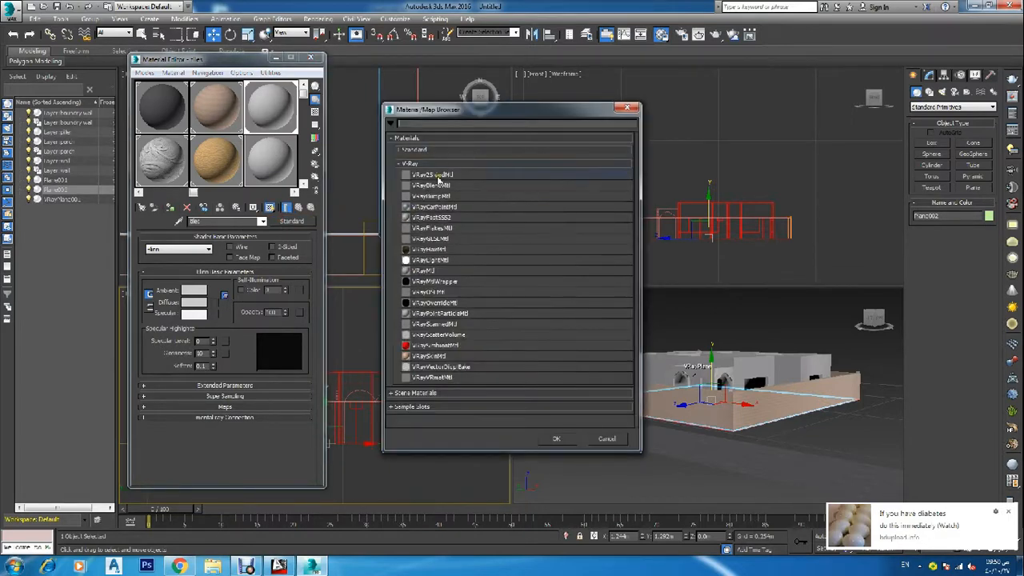
pyautogui.doubleClick(428, 271)
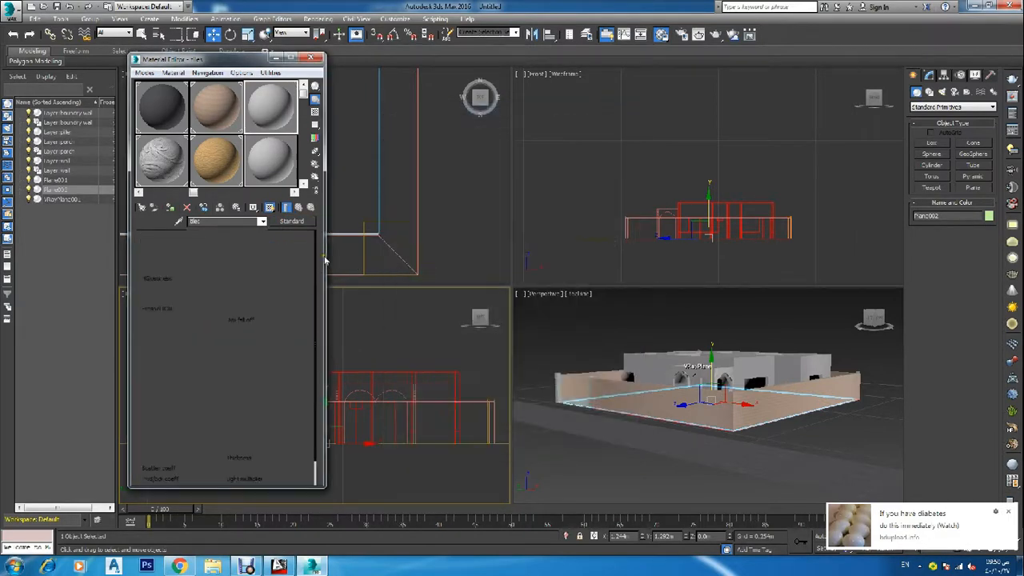
pyautogui.click(270, 207)
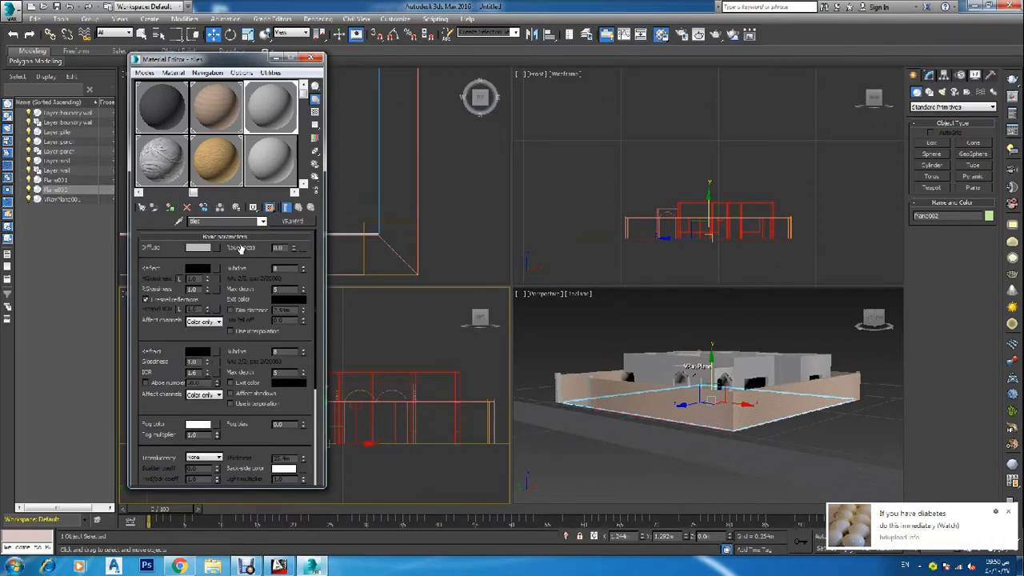
# Load the grey irregular stone paving image from the youtube folder as the tiles material's diffuse bitmap.
pyautogui.click(217, 248)
pyautogui.doubleClick(438, 162)
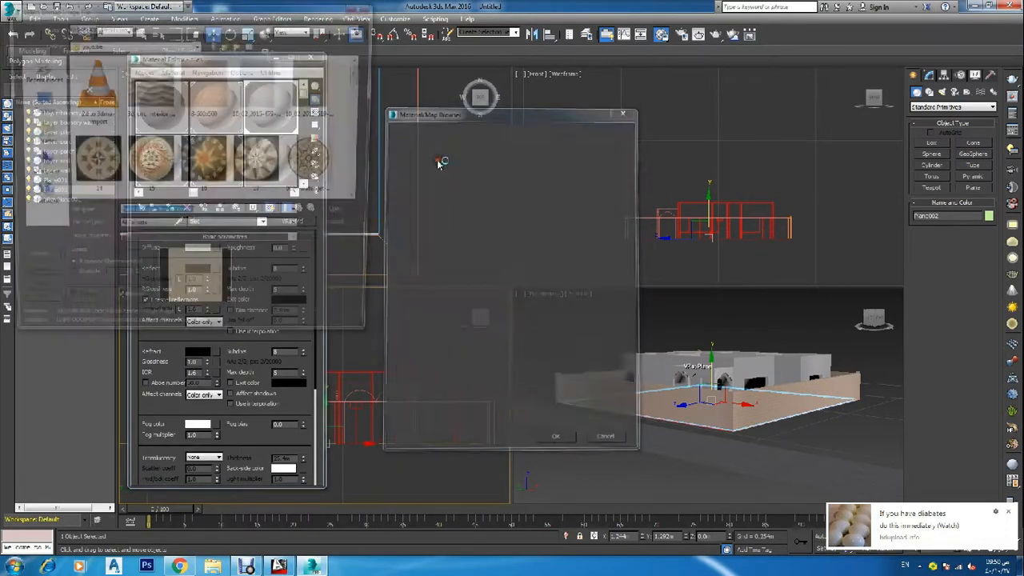
pyautogui.click(327, 156)
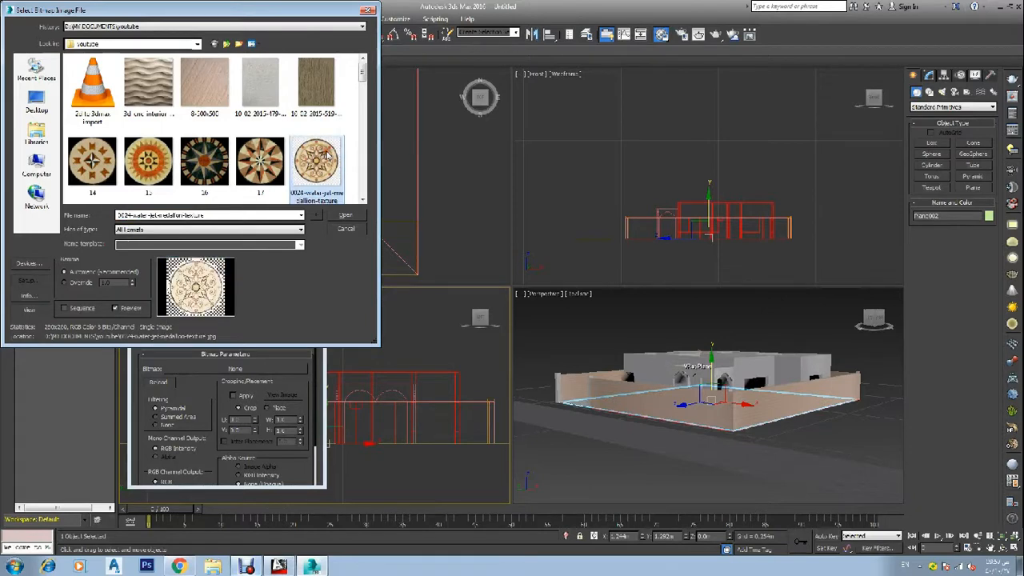
pyautogui.scroll(-2, 327, 156)
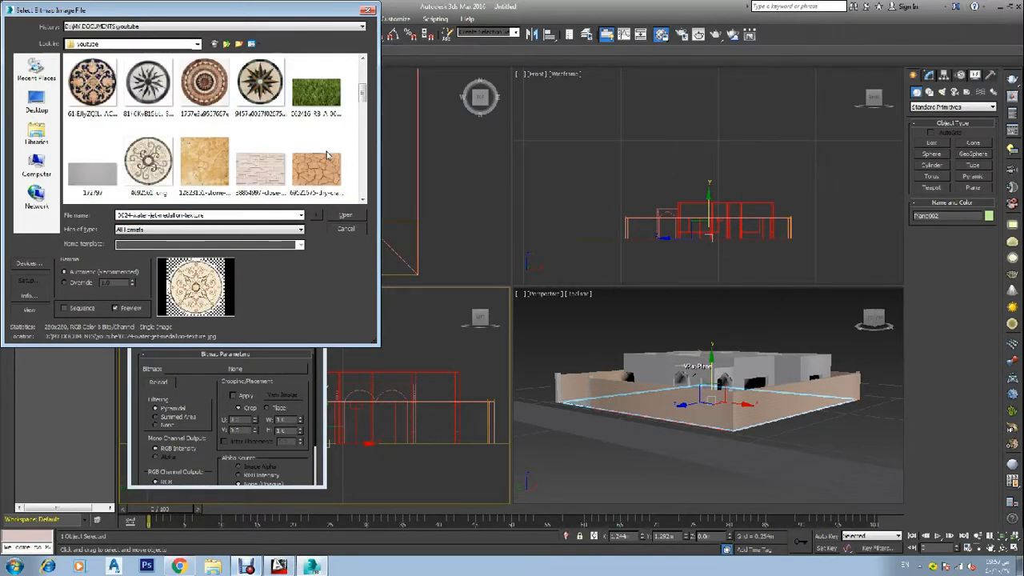
pyautogui.scroll(-1, 256, 184)
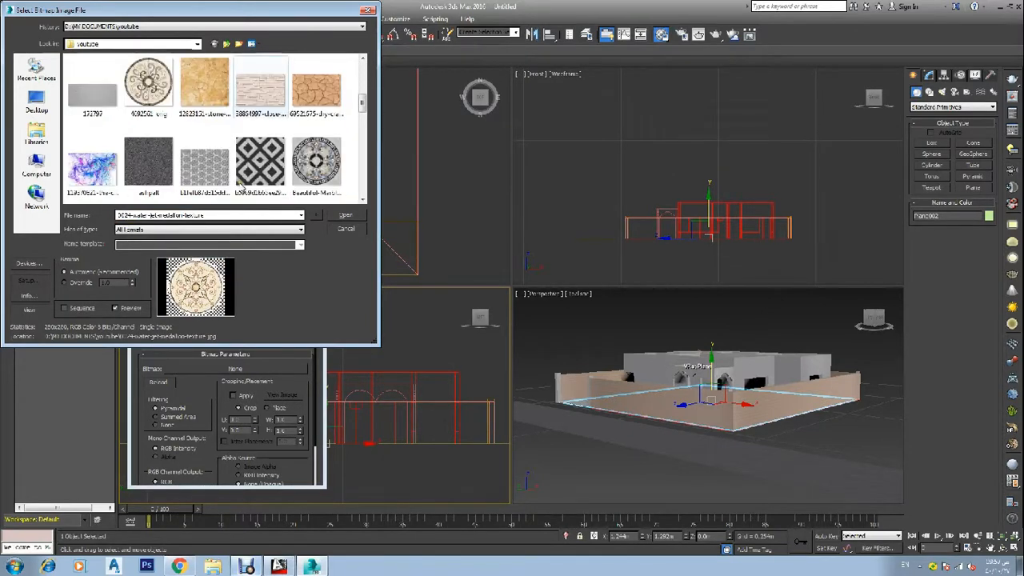
pyautogui.click(214, 186)
pyautogui.click(346, 215)
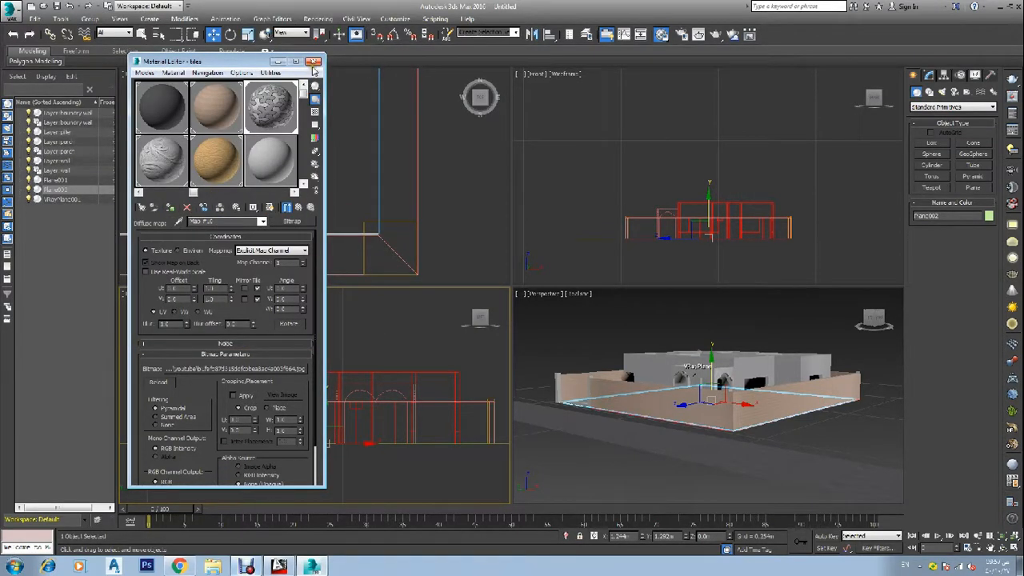
# Show the tiles map on the yard plane in the viewport, deselect the plane and view the yard from above.
pyautogui.click(269, 207)
pyautogui.click(311, 61)
pyautogui.click(584, 330)
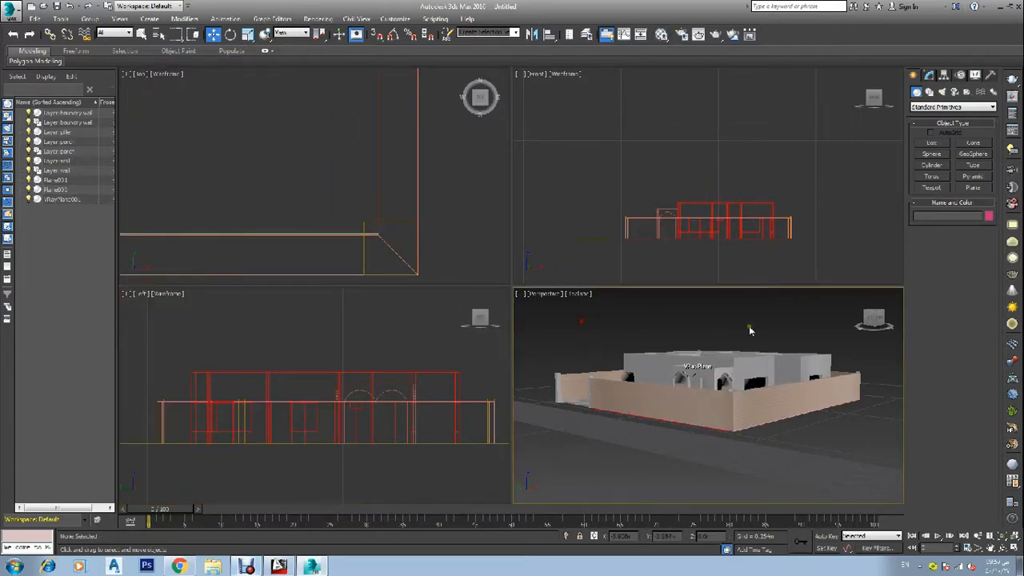
pyautogui.click(871, 320)
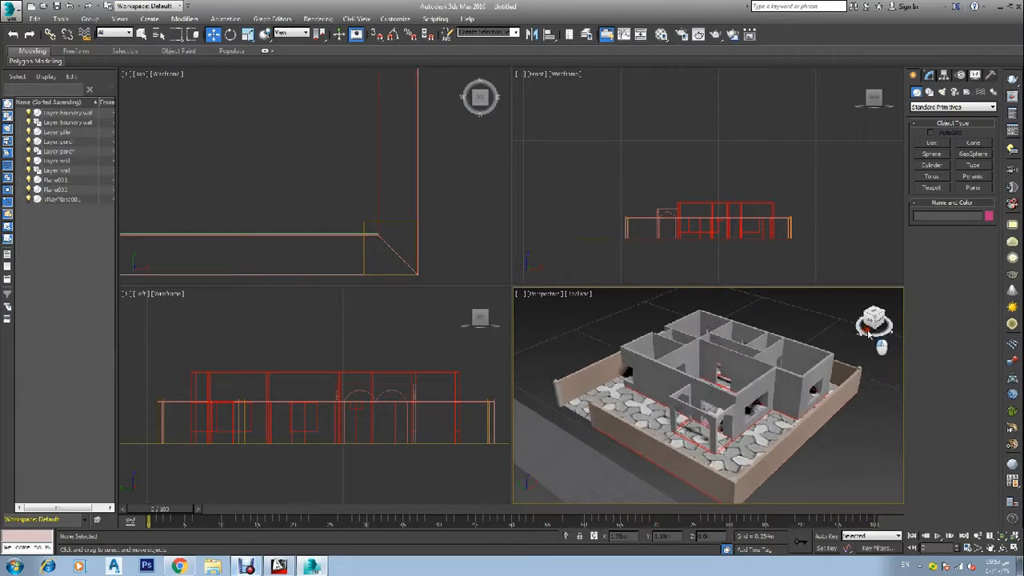
# Raise the U and V tiling of the tiles material's paving bitmap to about 6 so the yard stones get smaller.
pyautogui.click(704, 395)
pyautogui.click(661, 328)
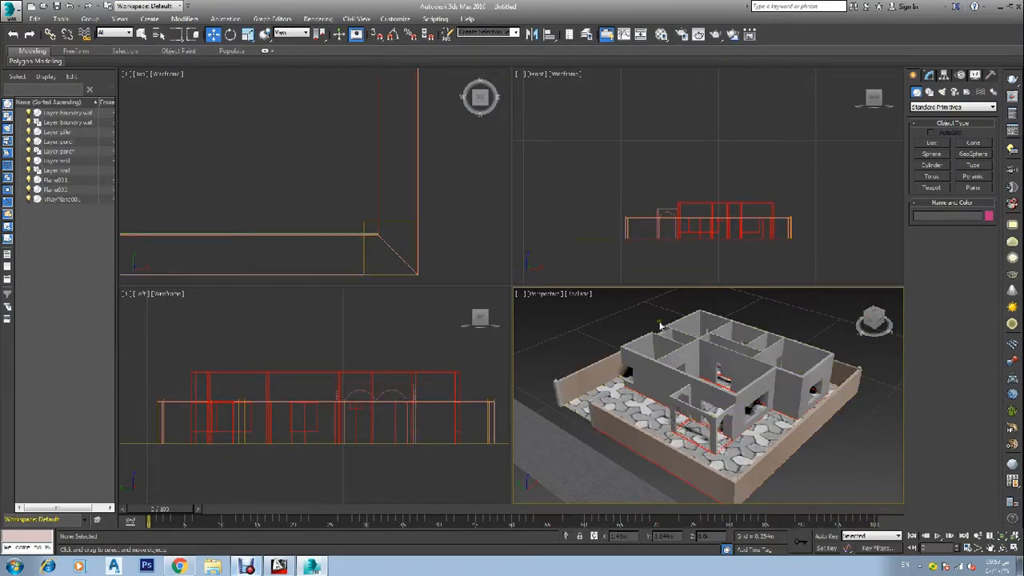
pyautogui.click(661, 34)
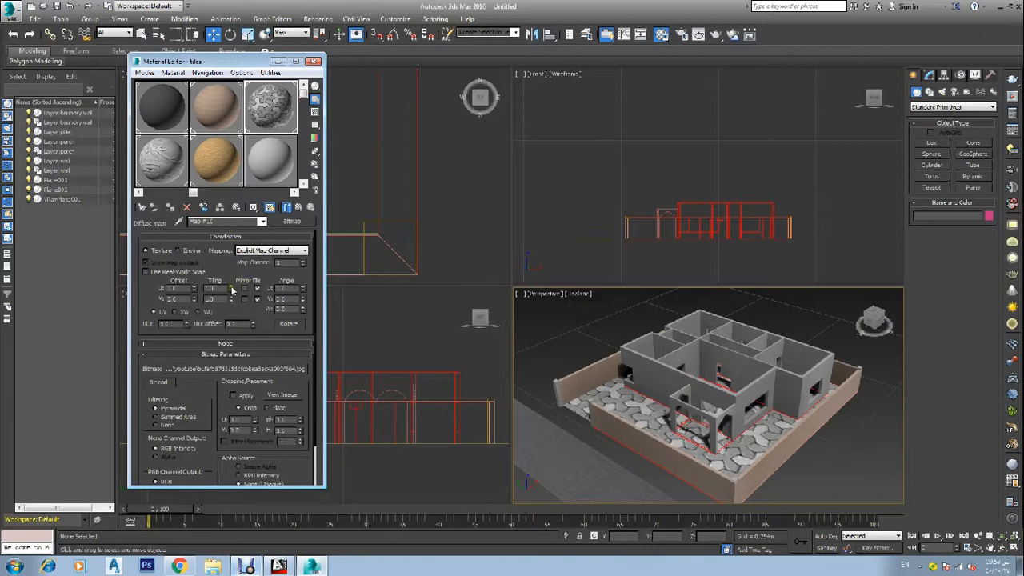
pyautogui.moveTo(232, 291)
pyautogui.mouseDown()
pyautogui.moveTo(245, 302)
pyautogui.moveTo(238, 295)
pyautogui.moveTo(248, 287)
pyautogui.mouseUp()
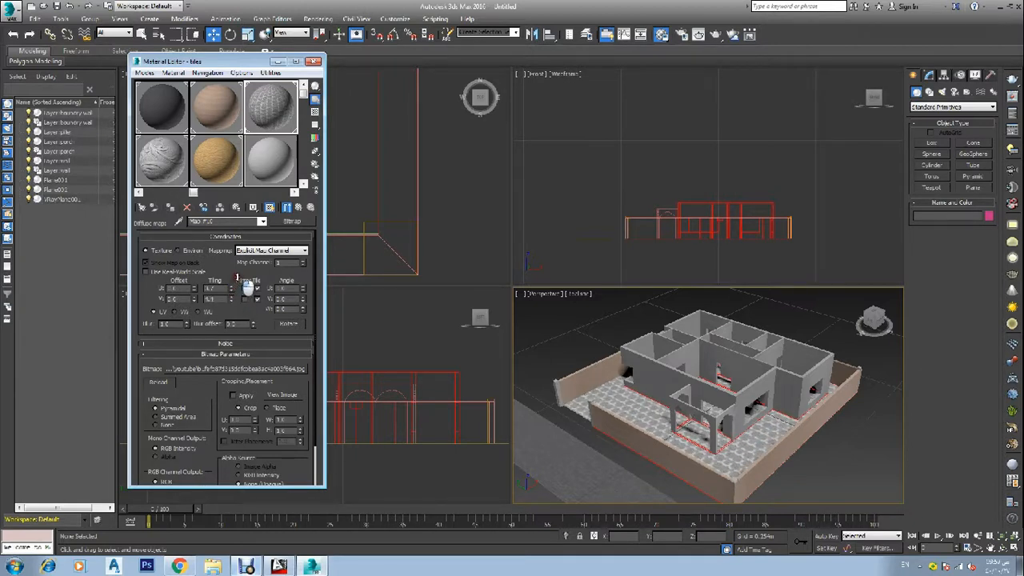
pyautogui.click(233, 286)
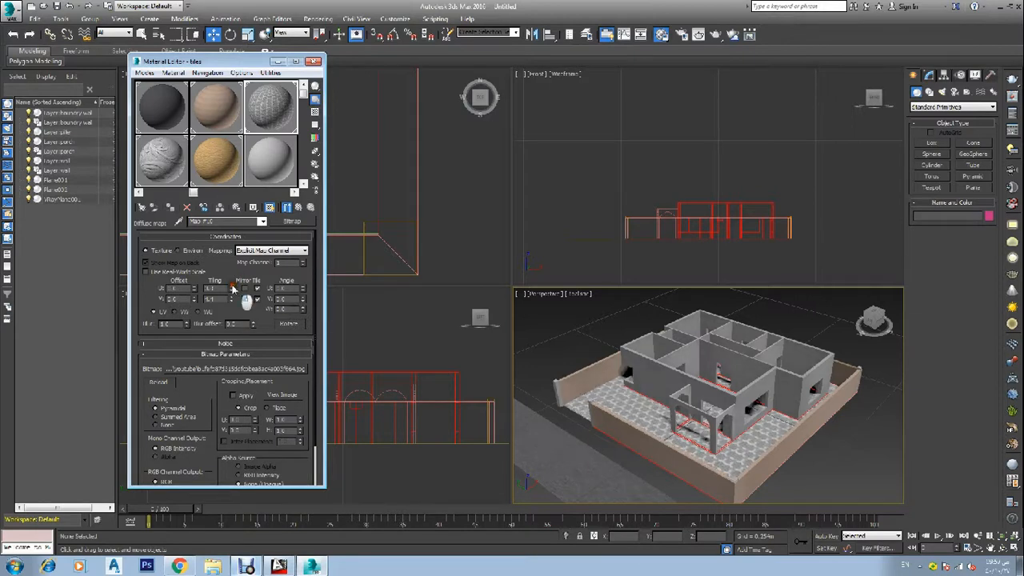
pyautogui.moveTo(233, 288); pyautogui.dragTo(237, 283)
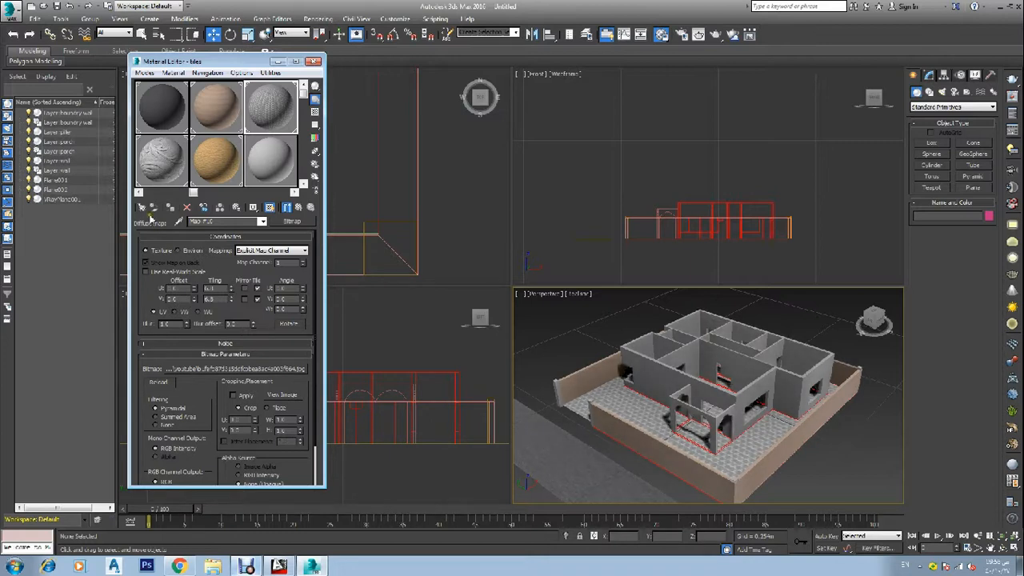
# Replace the boundary wall material's bitmap with the close-up old and dirty stone wall tiles texture from the youtube folder.
pyautogui.click(227, 115)
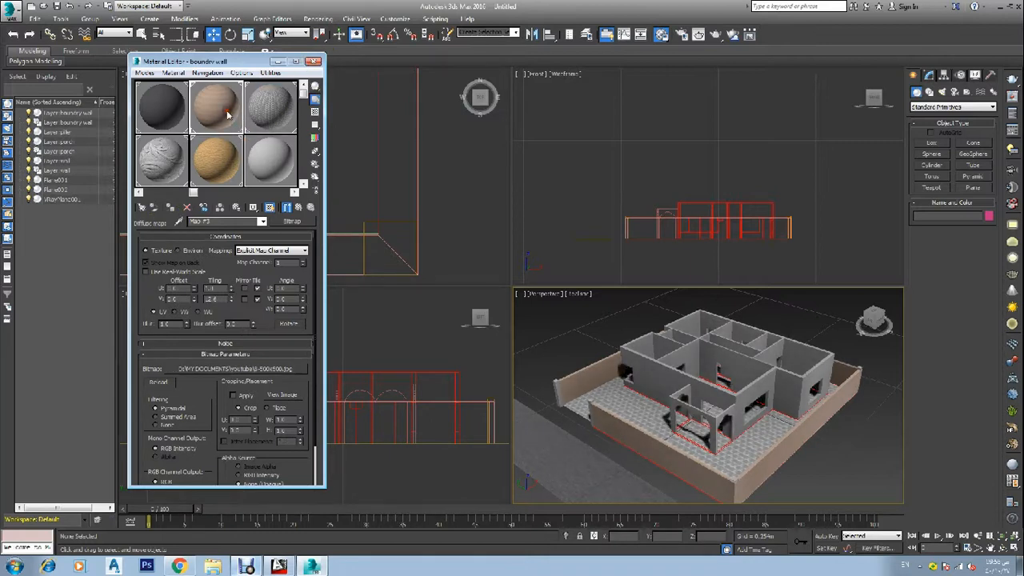
pyautogui.click(292, 223)
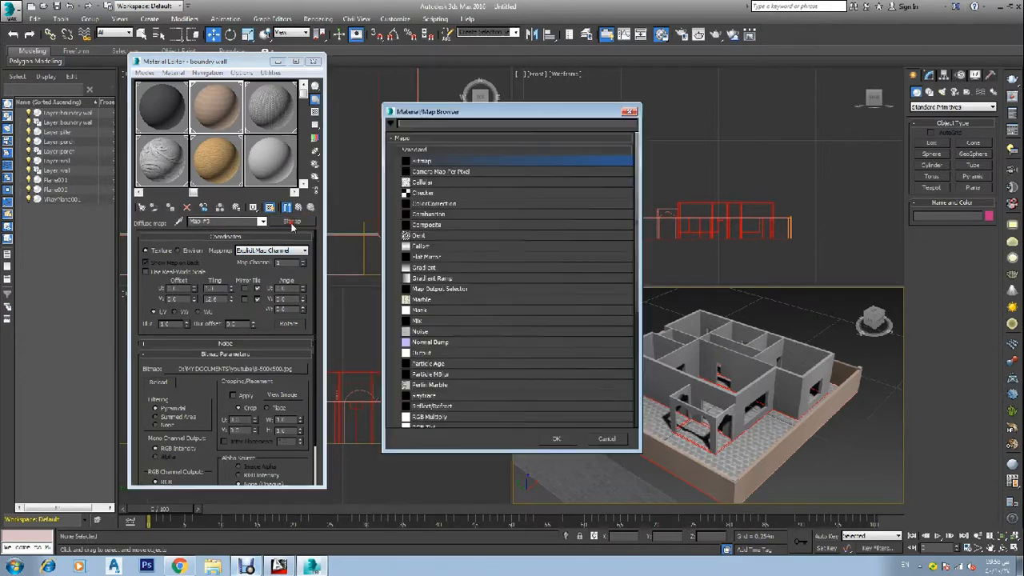
pyautogui.doubleClick(417, 163)
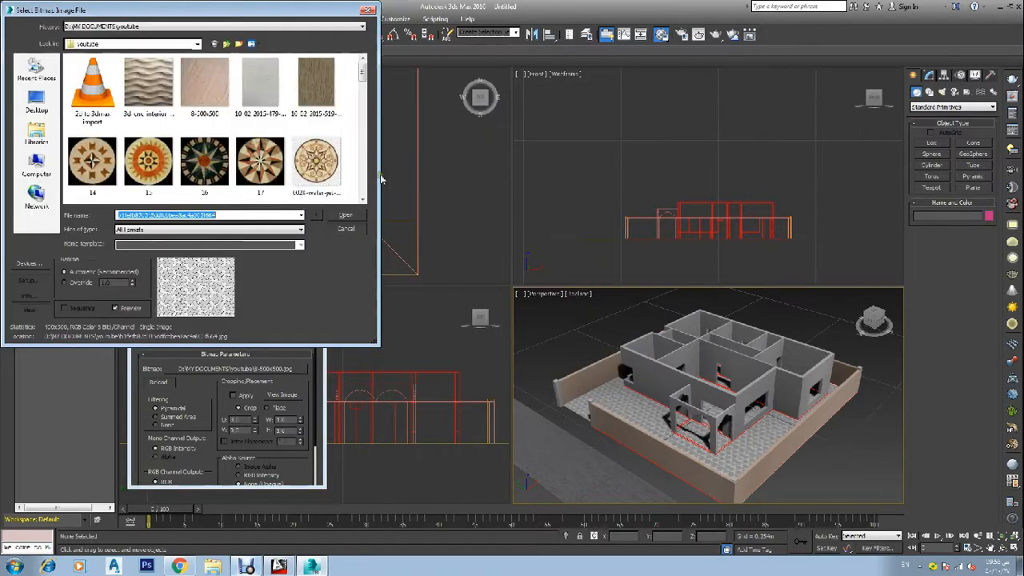
pyautogui.click(244, 157)
pyautogui.scroll(-4, 241, 157)
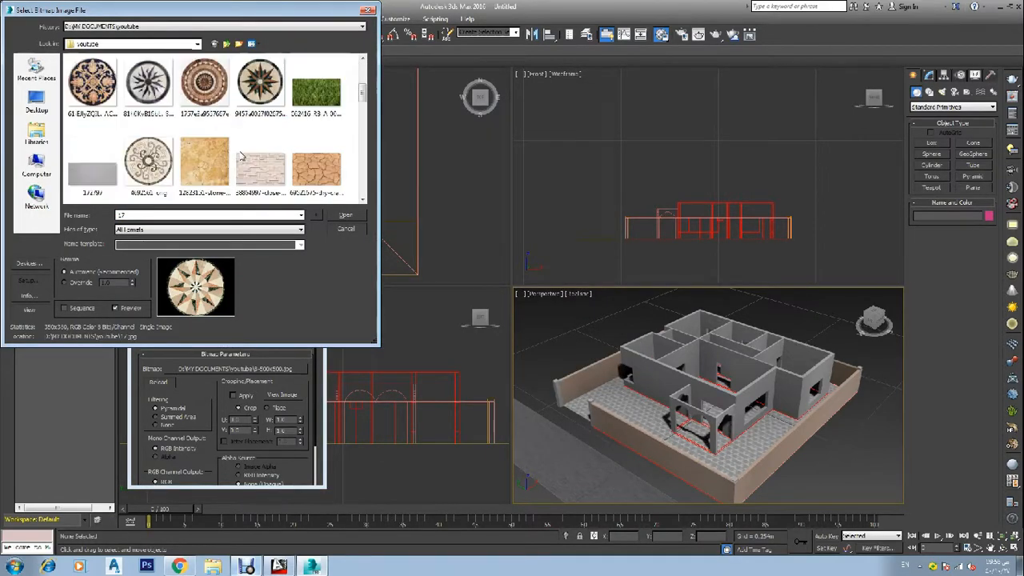
pyautogui.click(260, 84)
pyautogui.click(344, 215)
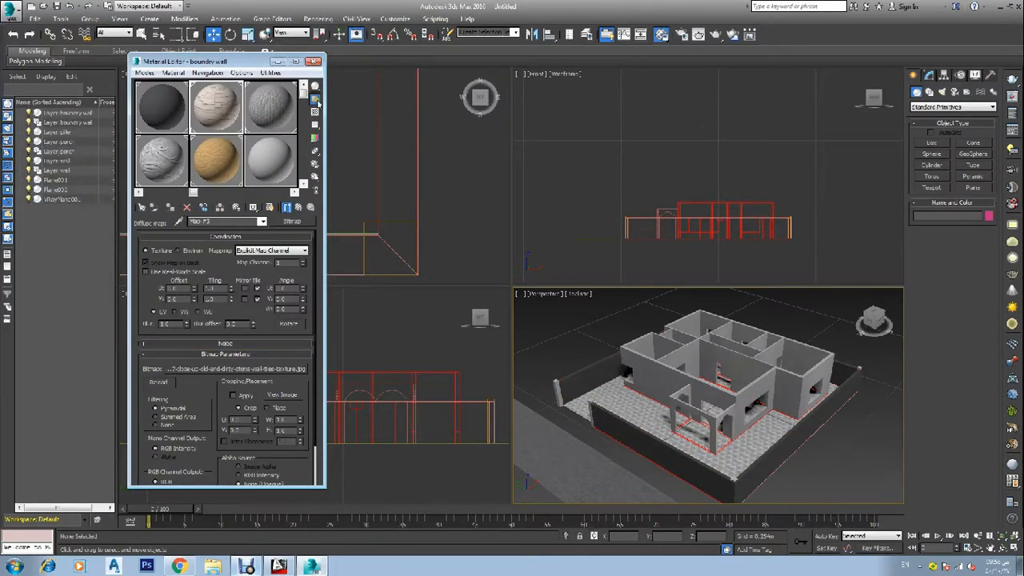
pyautogui.click(314, 61)
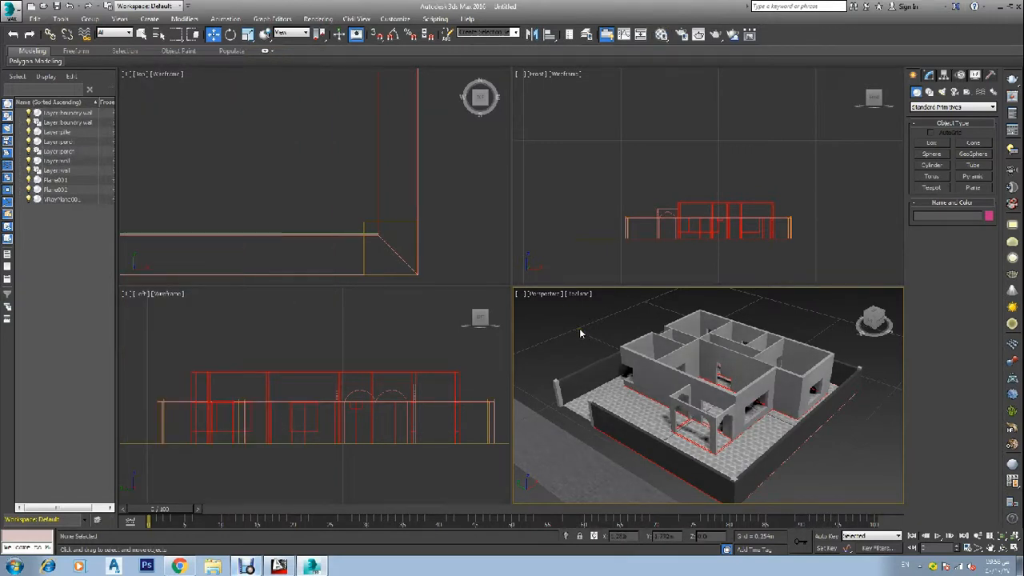
# Run a test render of the perspective view to check the new stone texture on the boundary wall.
pyautogui.press('F10')
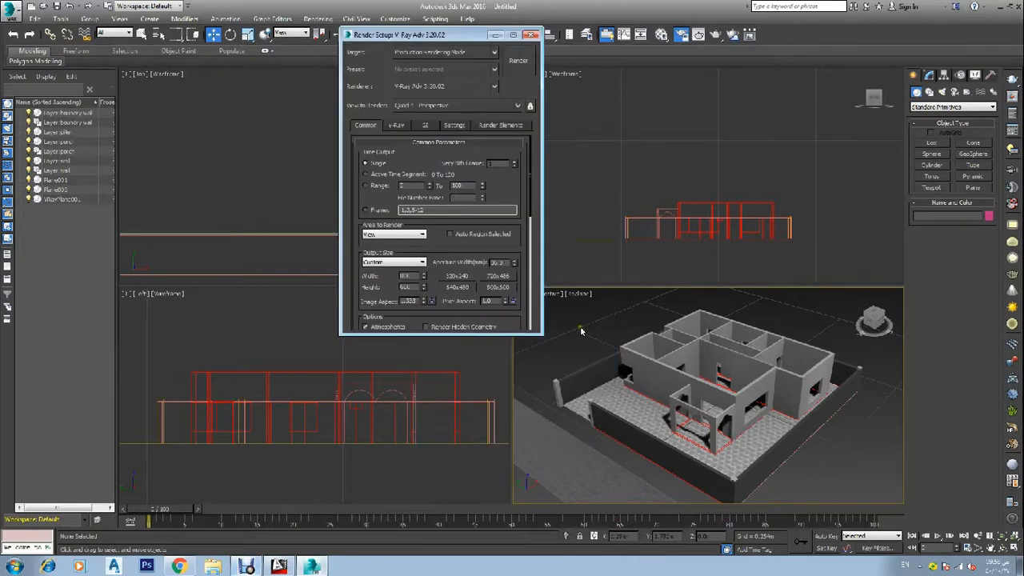
pyautogui.click(509, 72)
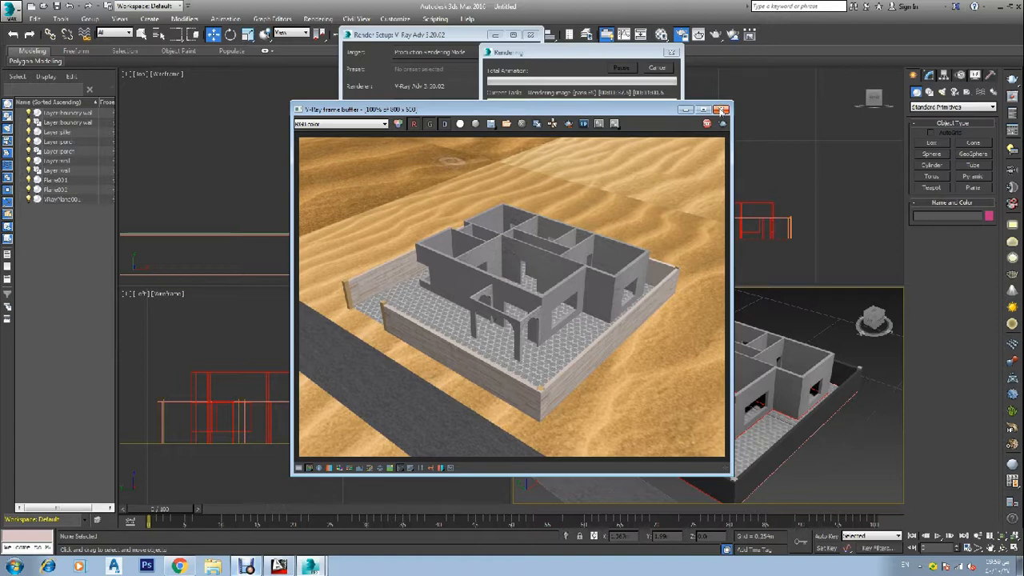
pyautogui.click(719, 110)
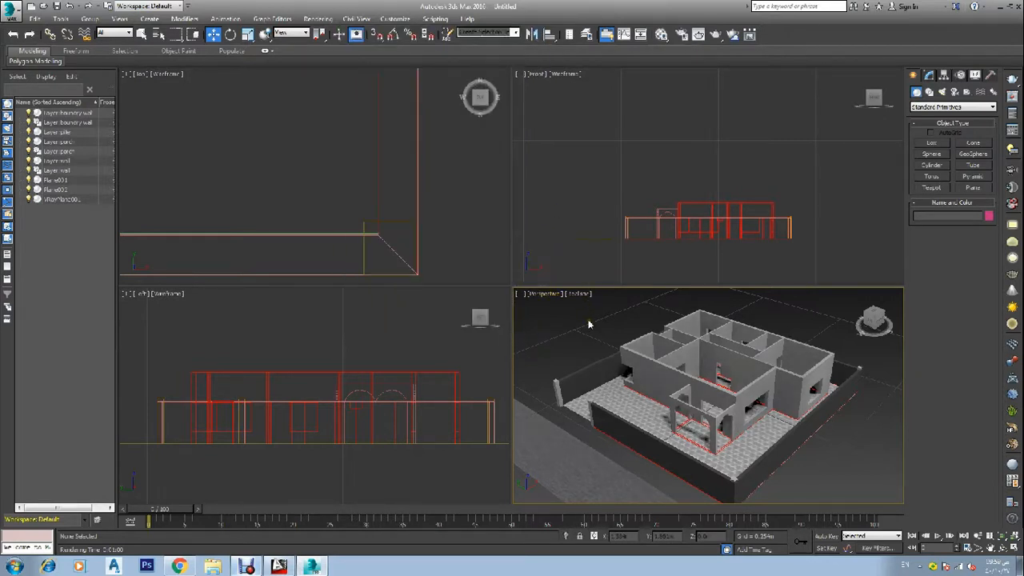
# Set the boundary wall bitmap's U and V tiling to 2.0 and close the material editor.
pyautogui.press('m')
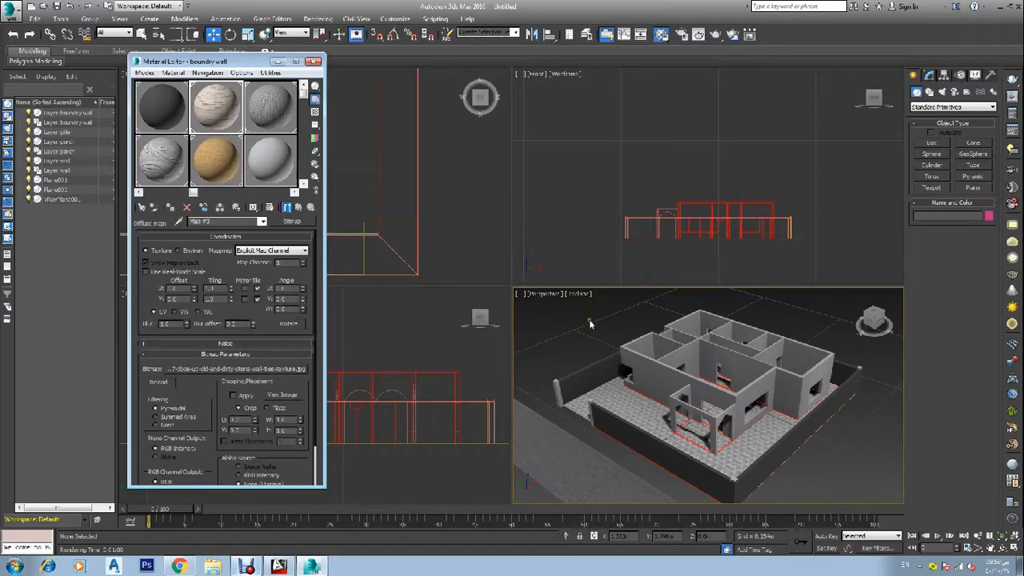
pyautogui.click(231, 288)
pyautogui.click(231, 288)
pyautogui.click(231, 288)
pyautogui.click(230, 297)
pyautogui.click(230, 297)
pyautogui.click(231, 297)
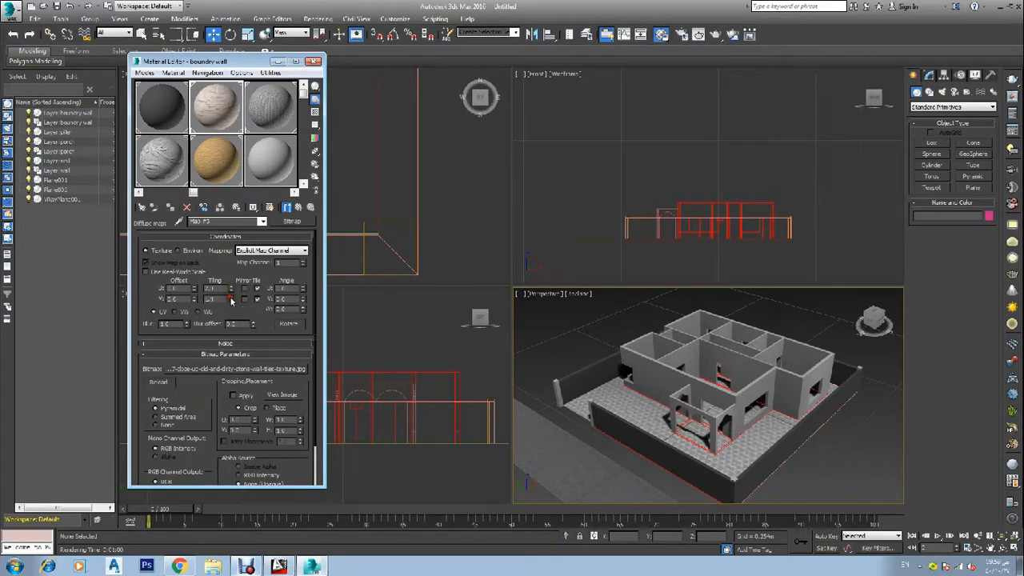
pyautogui.click(230, 297)
pyautogui.click(231, 297)
pyautogui.click(230, 297)
pyautogui.click(231, 296)
pyautogui.click(231, 297)
pyautogui.click(231, 297)
pyautogui.click(230, 297)
pyautogui.click(314, 62)
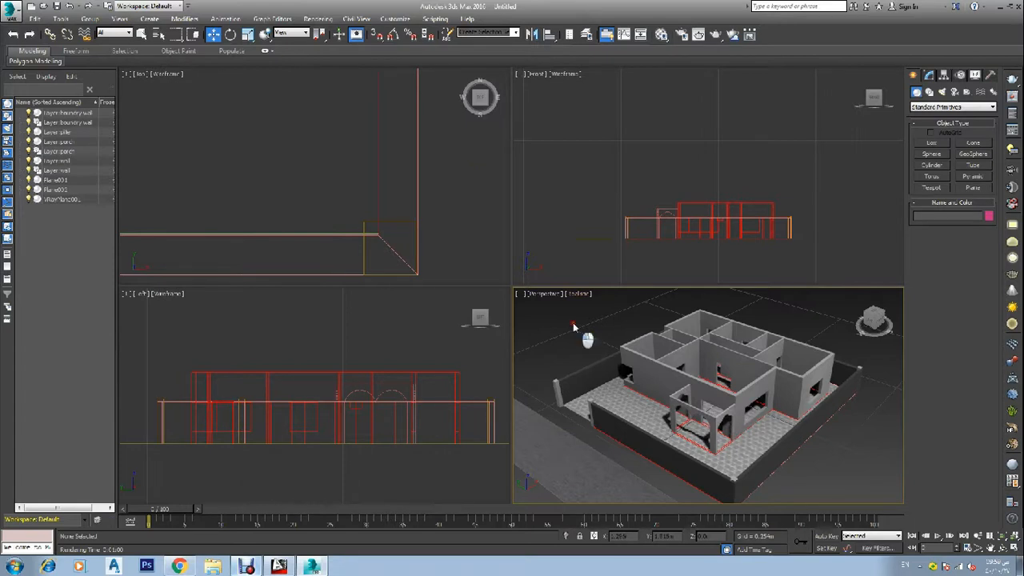
# Render the perspective view again to check the boundary wall with doubled tiling, and close the render windows.
pyautogui.press('F10')
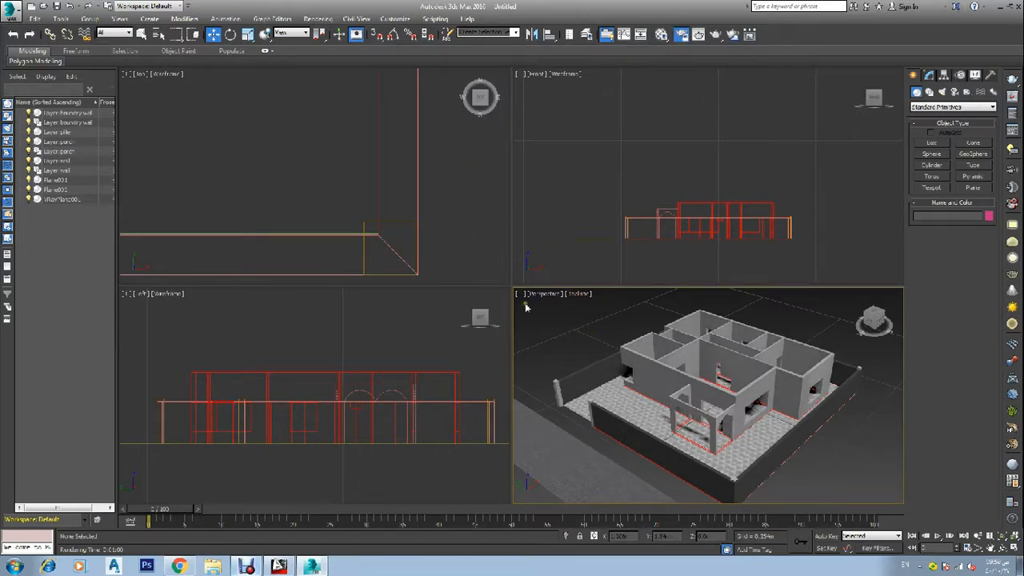
pyautogui.click(519, 59)
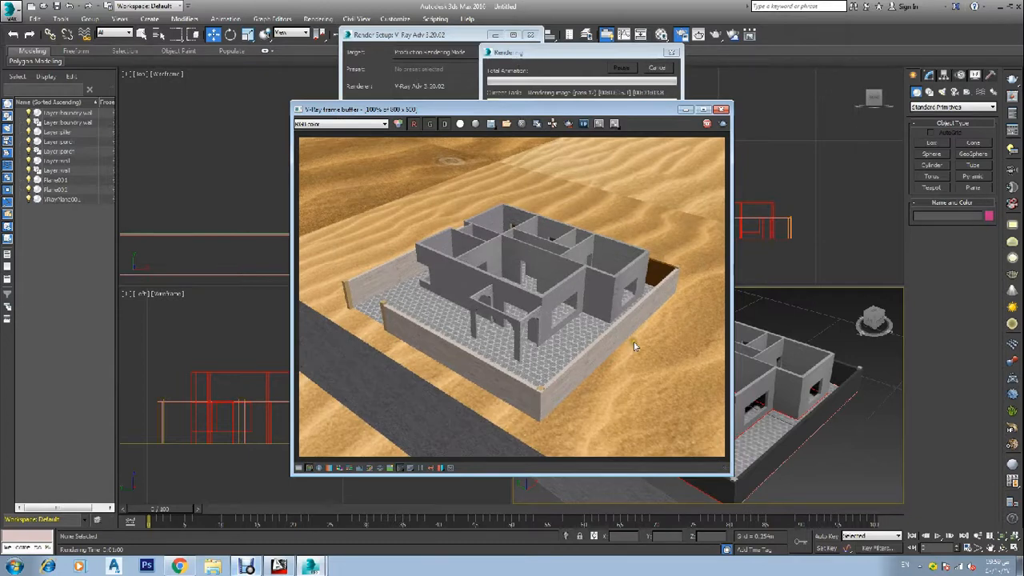
pyautogui.click(721, 109)
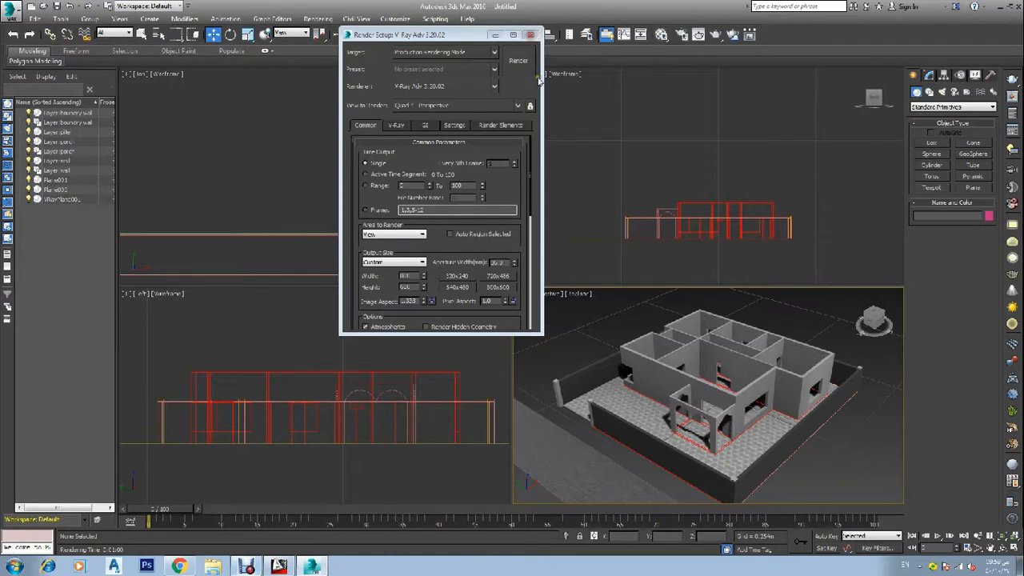
pyautogui.click(529, 35)
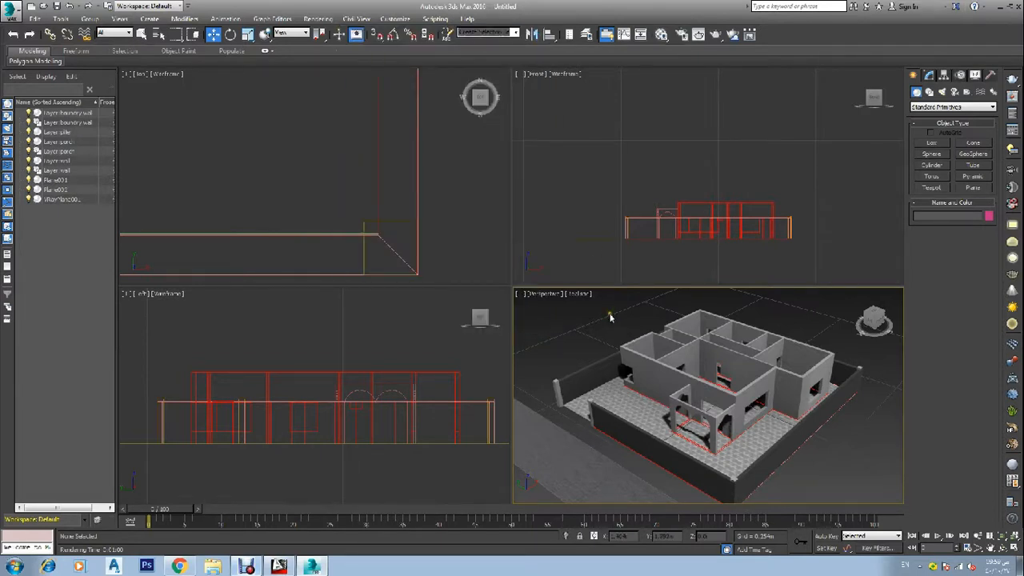
# Raise the boundary wall bitmap's U tiling further and set its V tiling to 4.
pyautogui.press('m')
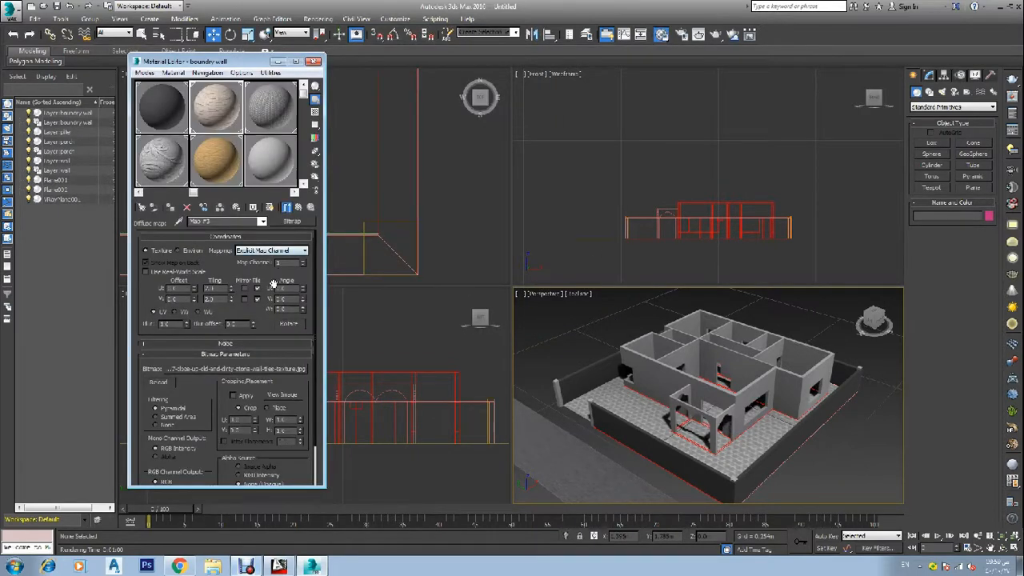
pyautogui.click(232, 286)
pyautogui.click(232, 286)
pyautogui.click(232, 286)
pyautogui.click(232, 286)
pyautogui.click(232, 286)
pyautogui.click(232, 286)
pyautogui.click(232, 286)
pyautogui.doubleClick(208, 298)
pyautogui.write('4')
pyautogui.press('Return')
pyautogui.click(314, 61)
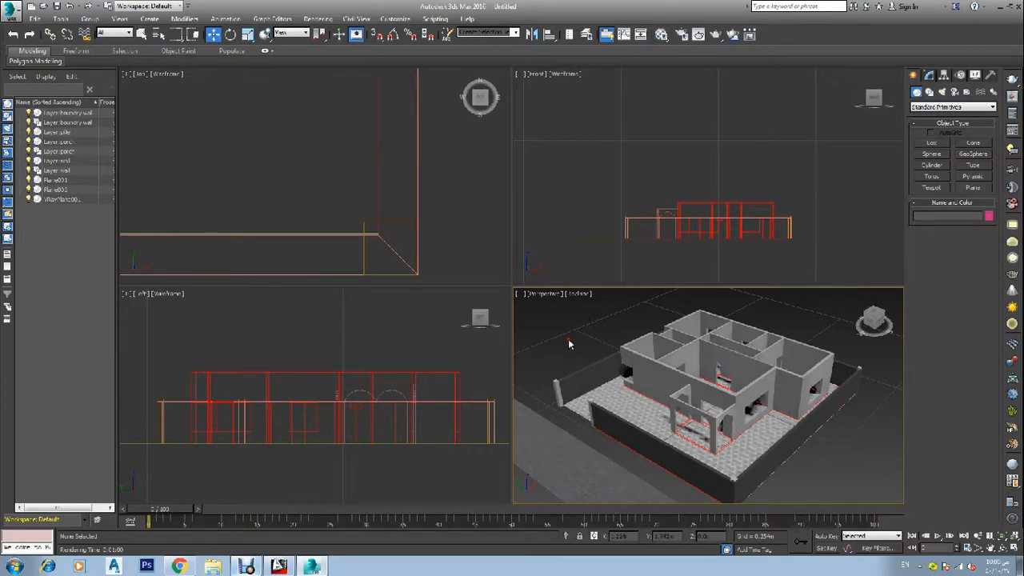
# Make another test render to check the boundary wall with V tiling 4, and close the render setup.
pyautogui.press('F10')
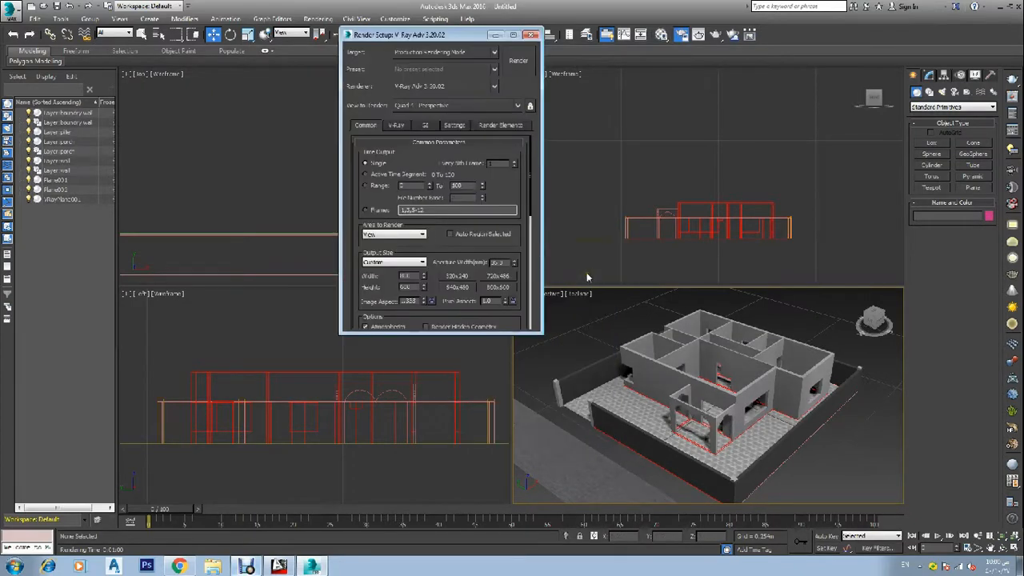
pyautogui.click(519, 61)
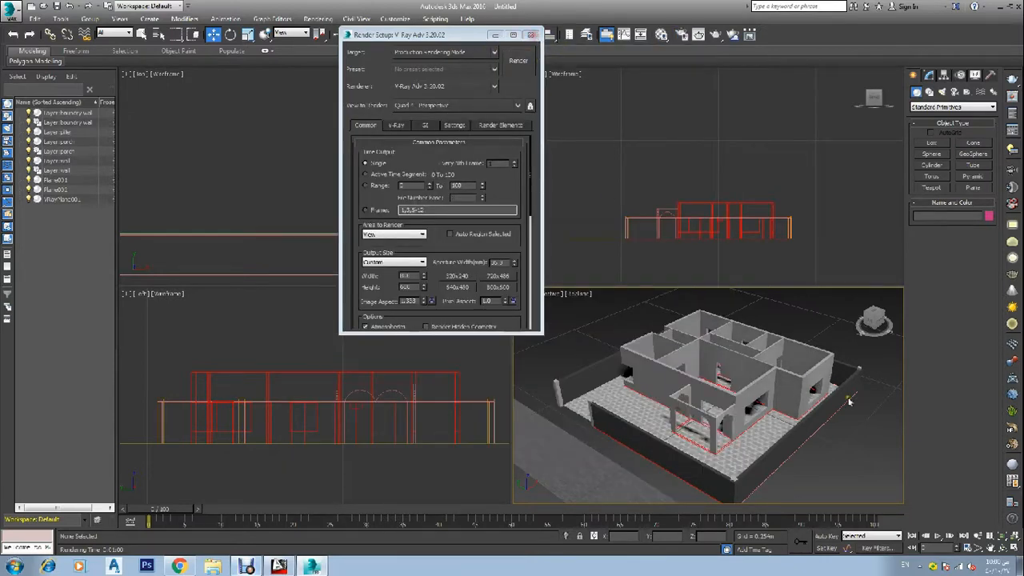
pyautogui.click(533, 35)
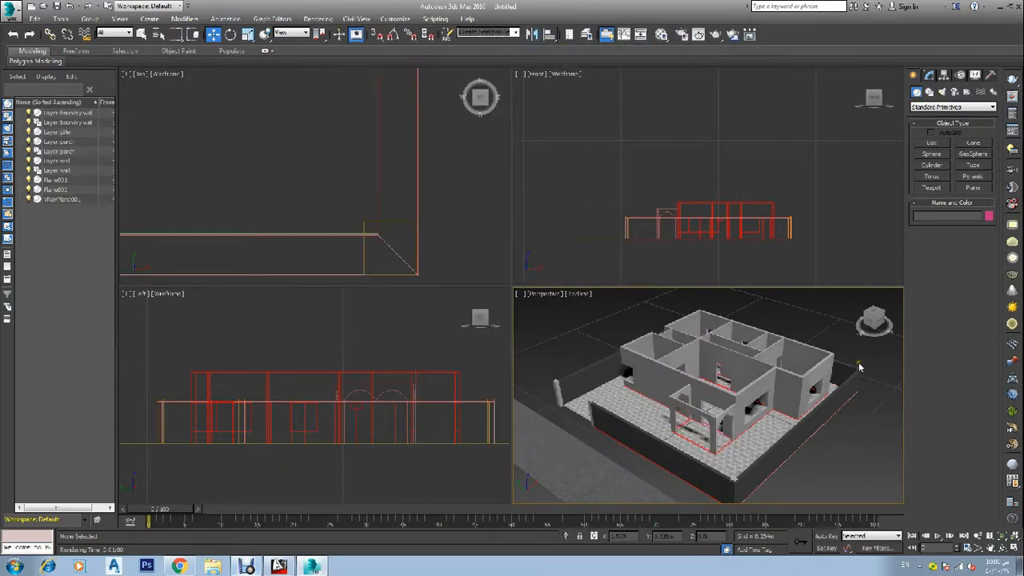
# Examine the house, porch arches and yard plane from a lower angle, leaving nothing selected.
pyautogui.click(857, 368)
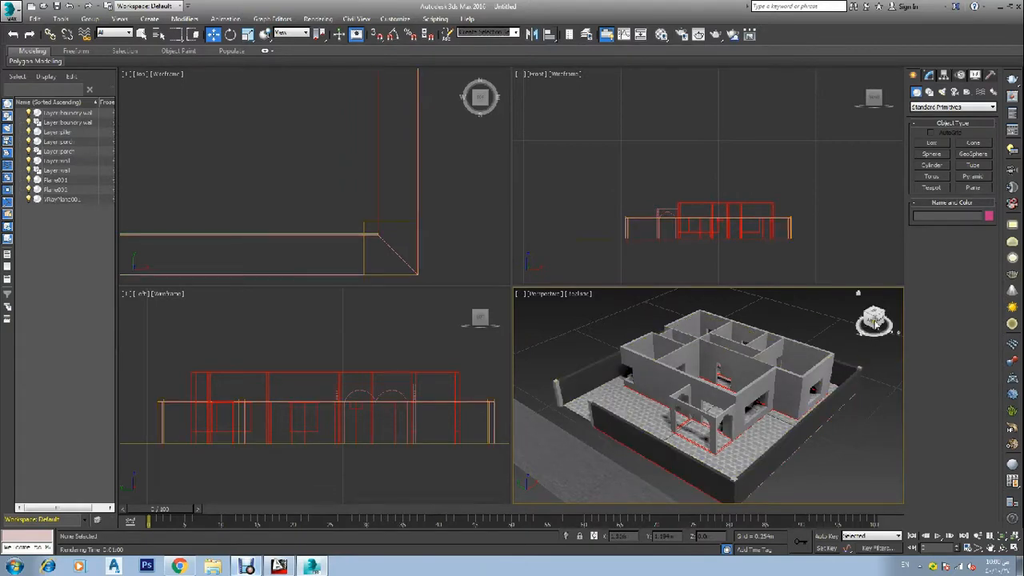
pyautogui.moveTo(875, 322); pyautogui.dragTo(703, 405)
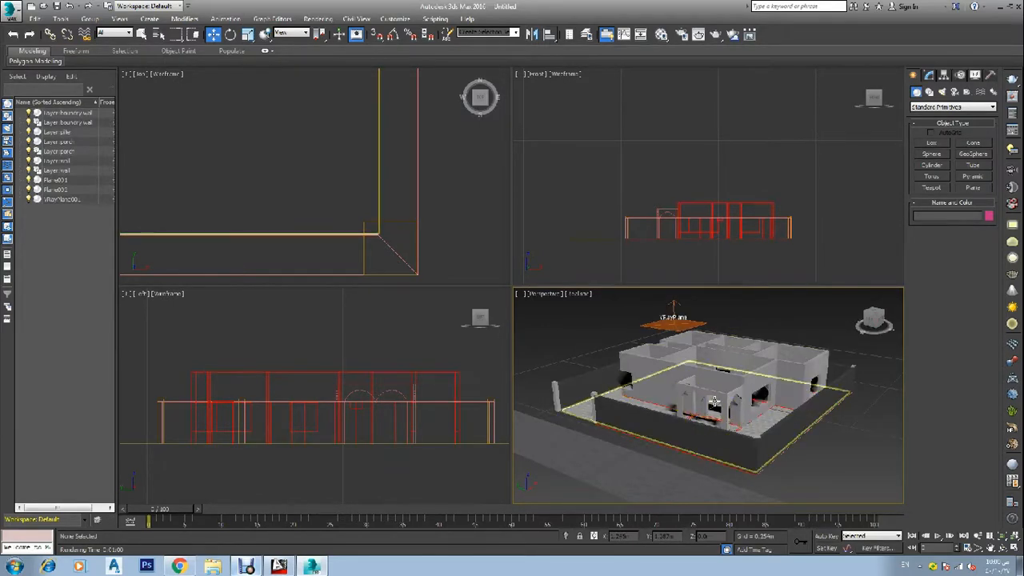
pyautogui.click(693, 388)
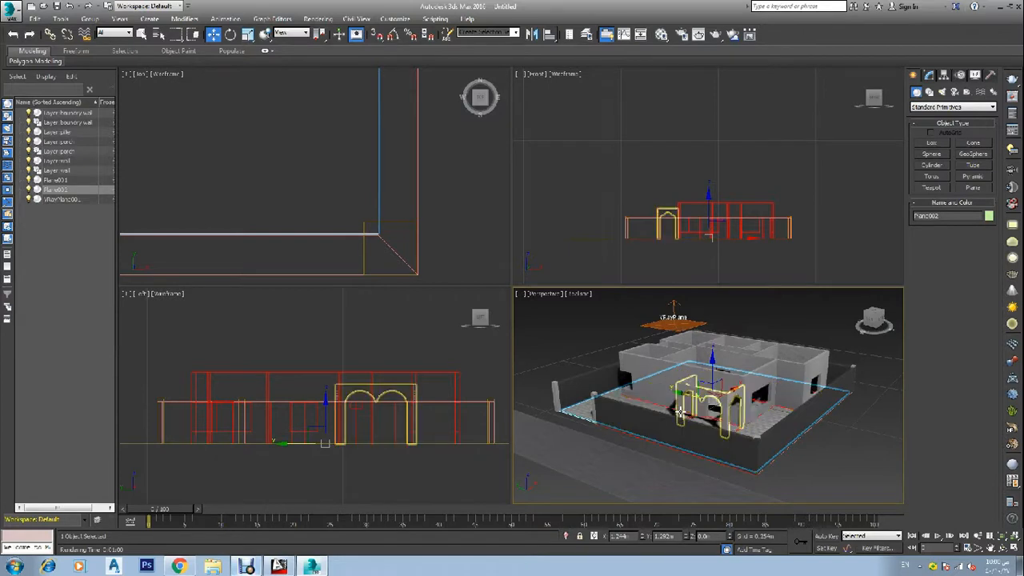
pyautogui.click(679, 412)
pyautogui.click(563, 343)
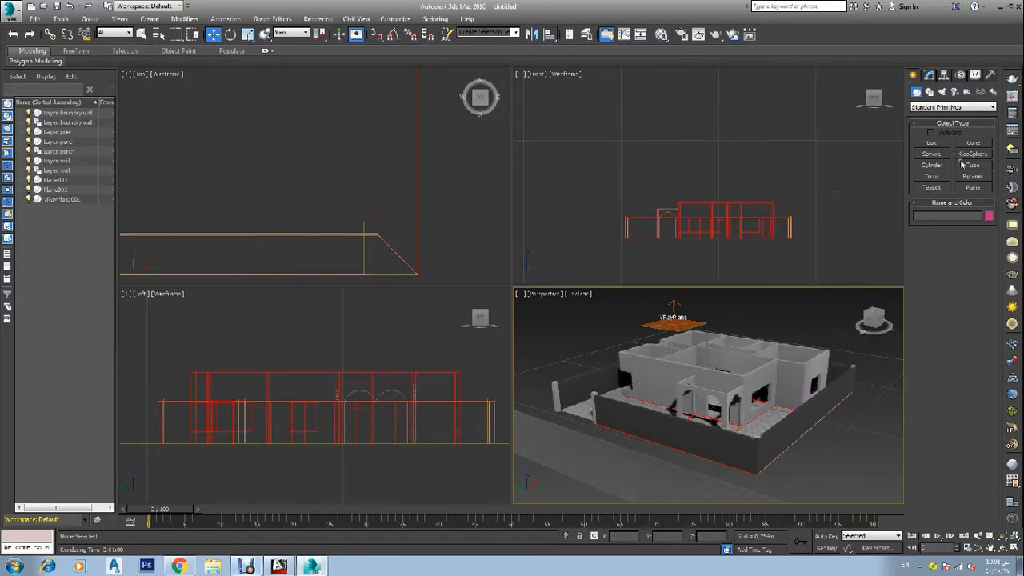
# Create a plane in the top view covering the house footprint from corner to corner, about 0.35 m long and 0.25 m wide.
pyautogui.click(975, 187)
pyautogui.middleClick(258, 187)
pyautogui.scroll(-12, 277, 197)
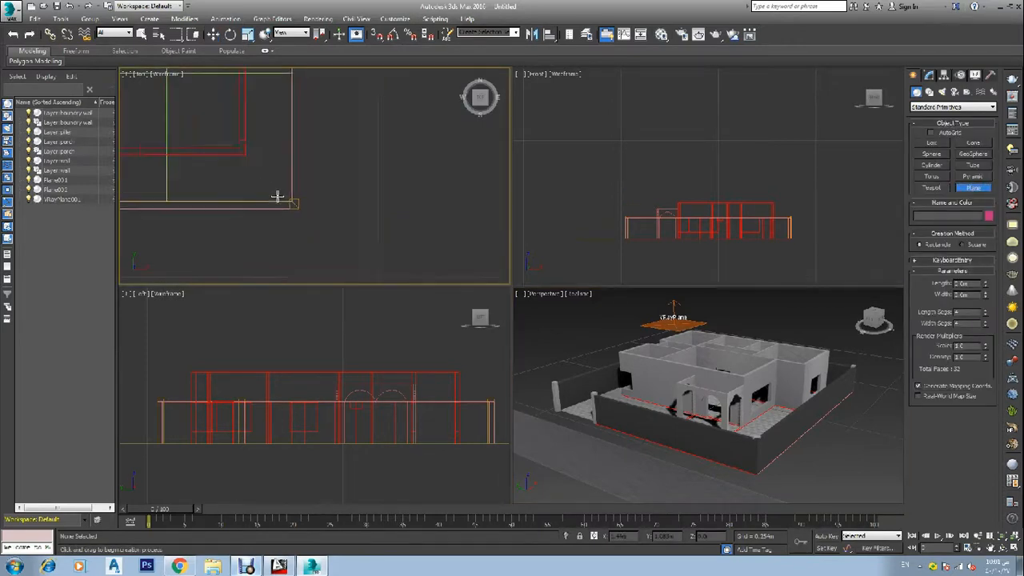
pyautogui.scroll(6, 229, 160)
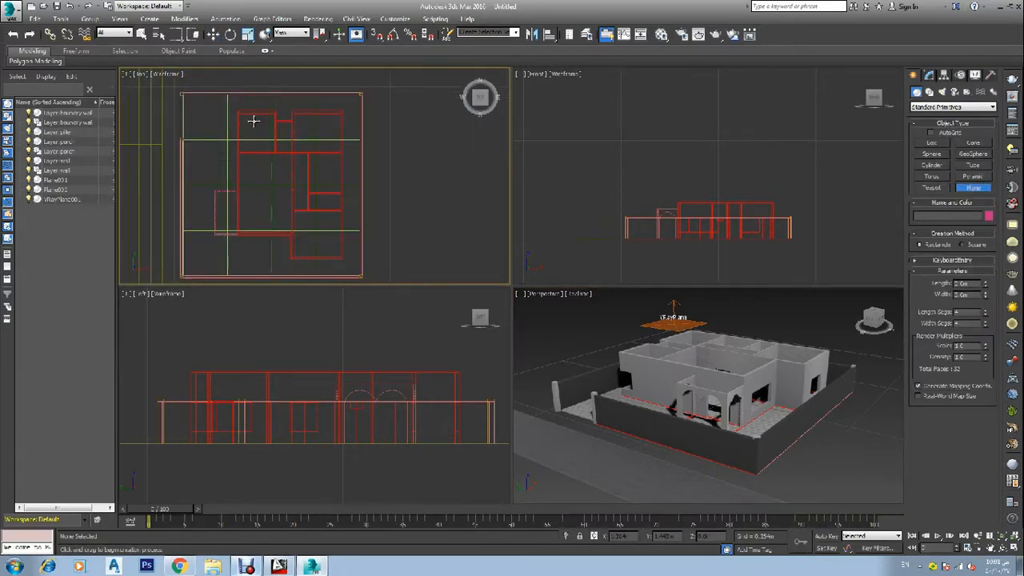
pyautogui.scroll(-2, 240, 111)
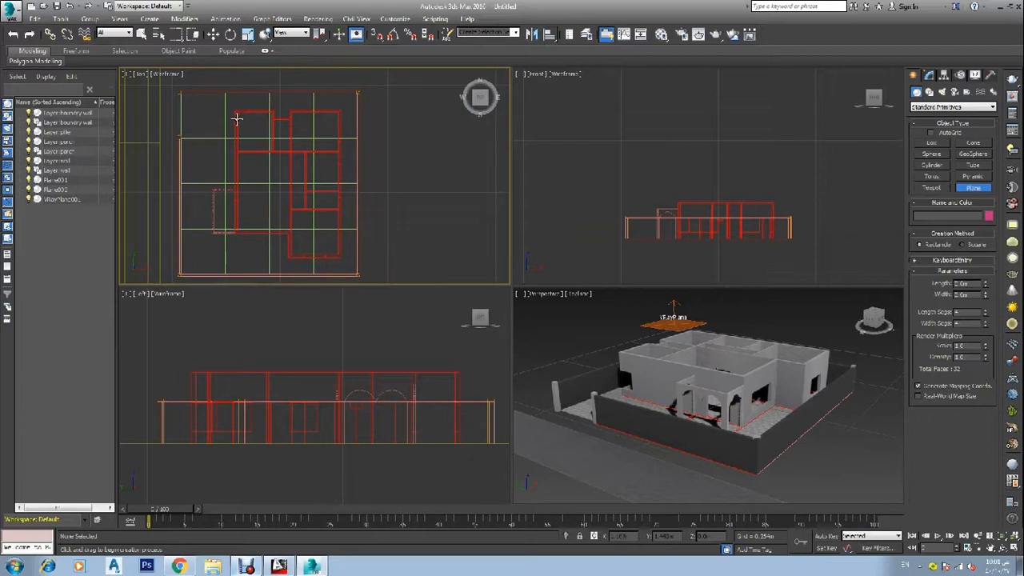
pyautogui.scroll(2, 237, 109)
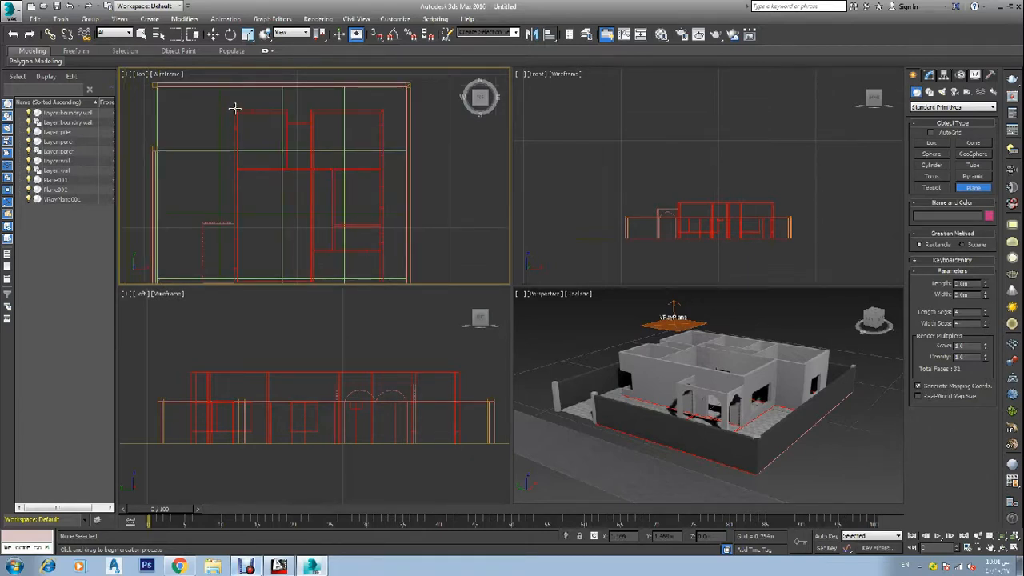
pyautogui.moveTo(235, 109); pyautogui.dragTo(361, 202)
pyautogui.scroll(-3, 293, 155)
pyautogui.scroll(6, 306, 208)
pyautogui.scroll(2, 360, 197)
pyautogui.scroll(-4, 338, 222)
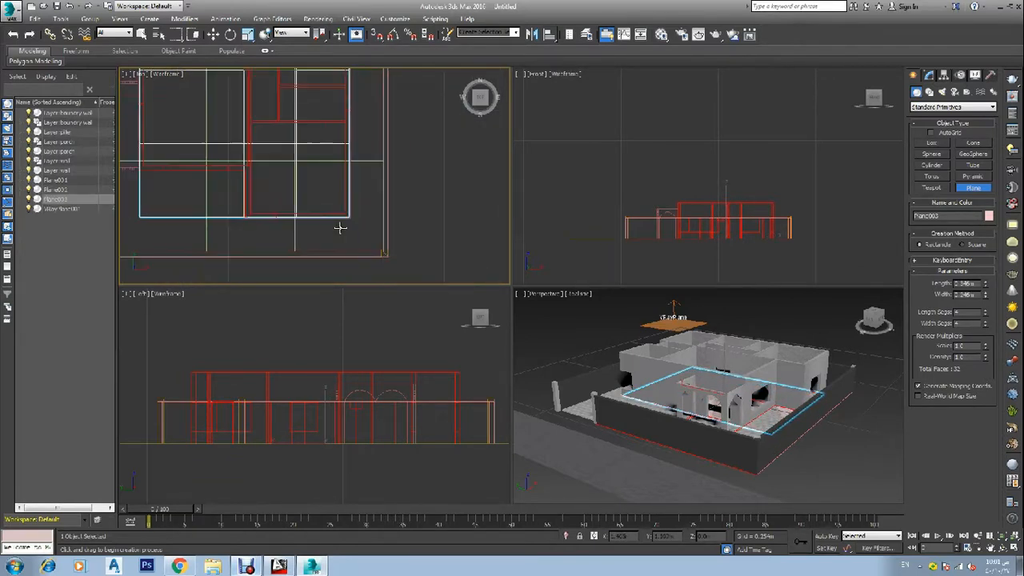
# Raise the new floor plane's segment counts to 17 along its length and 33 across its width.
pyautogui.scroll(3, 256, 222)
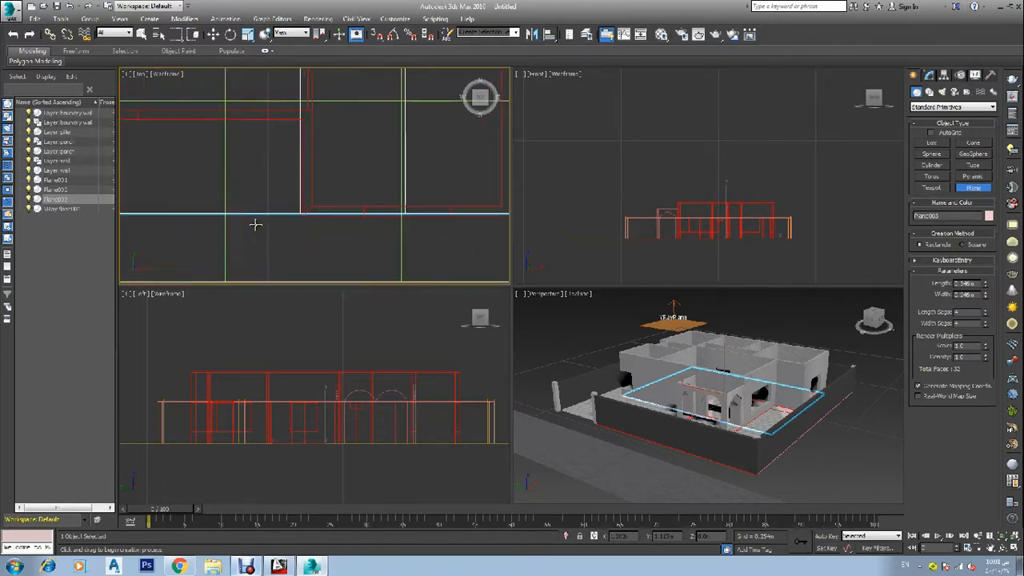
pyautogui.scroll(-3, 261, 221)
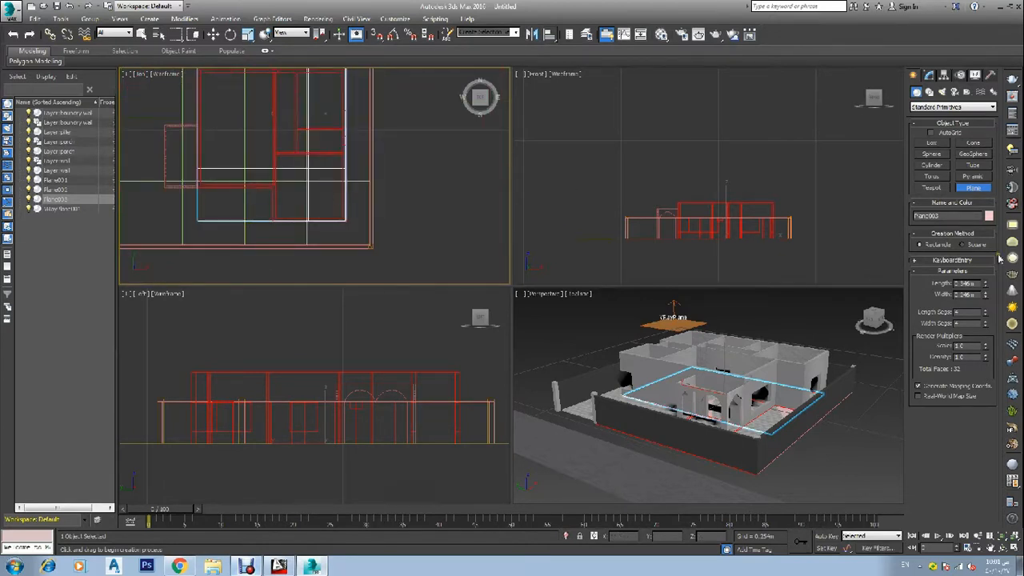
pyautogui.click(987, 315)
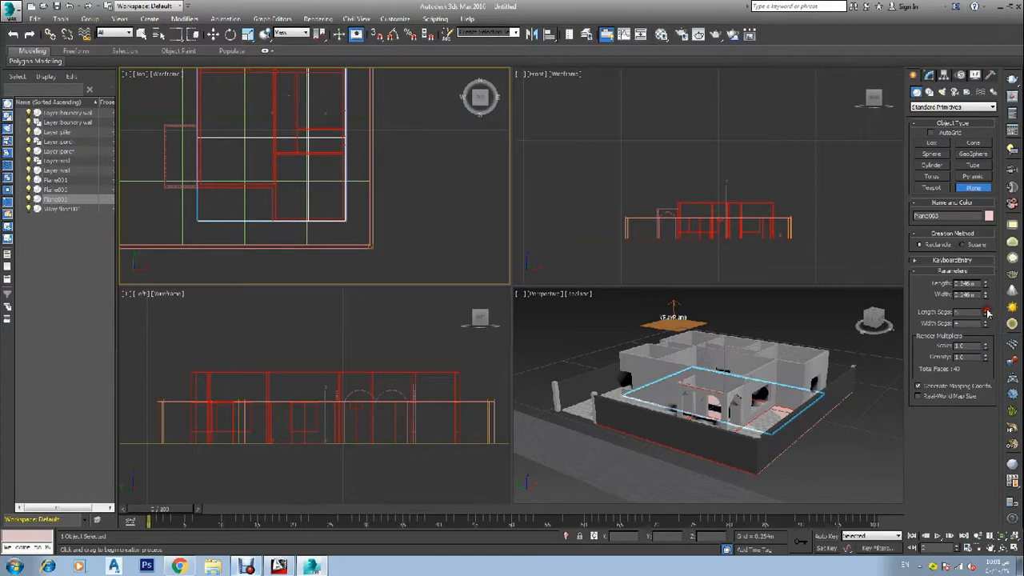
pyautogui.click(988, 315)
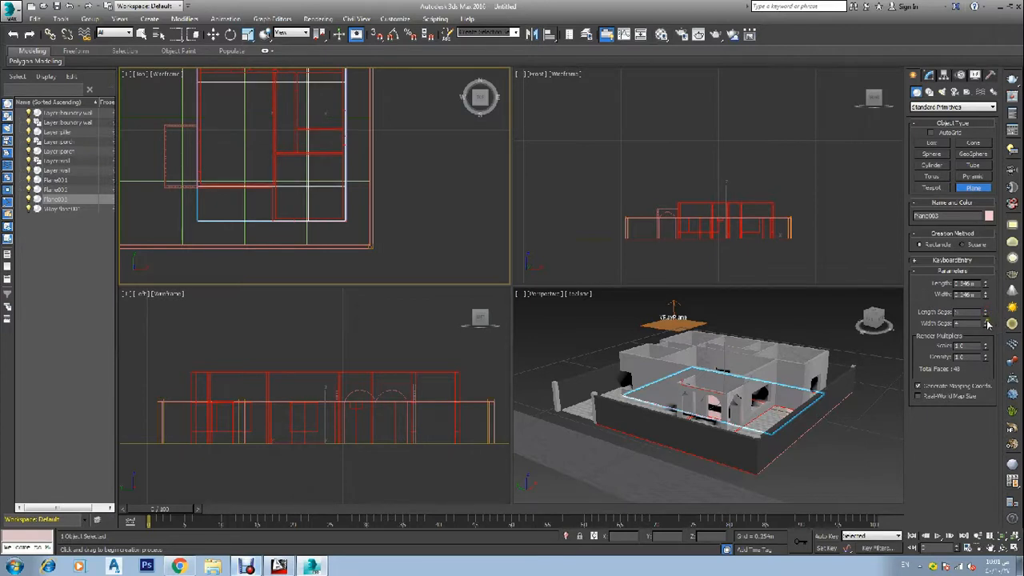
pyautogui.click(987, 322)
pyautogui.click(988, 321)
pyautogui.click(988, 322)
pyautogui.click(987, 321)
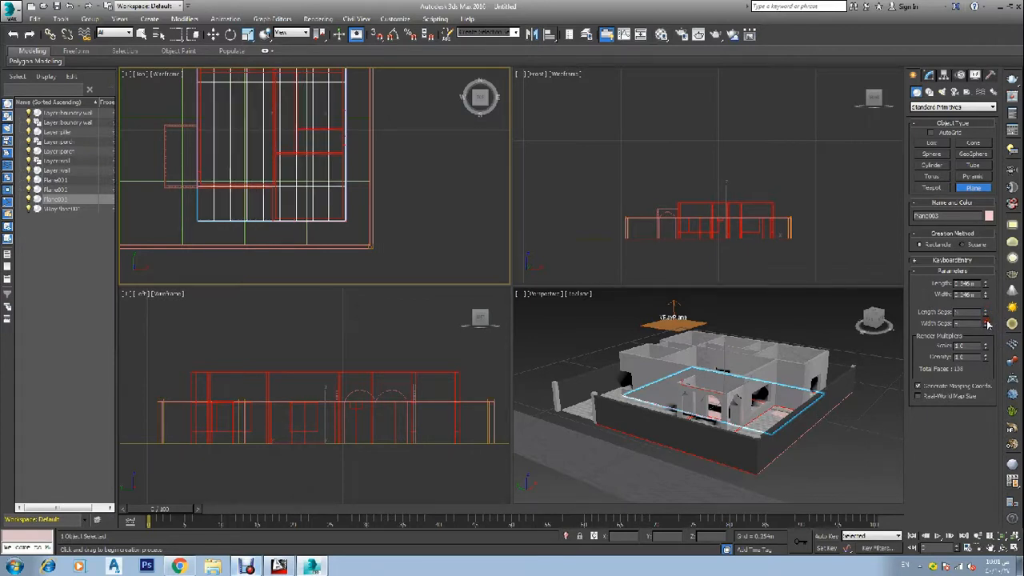
pyautogui.click(987, 322)
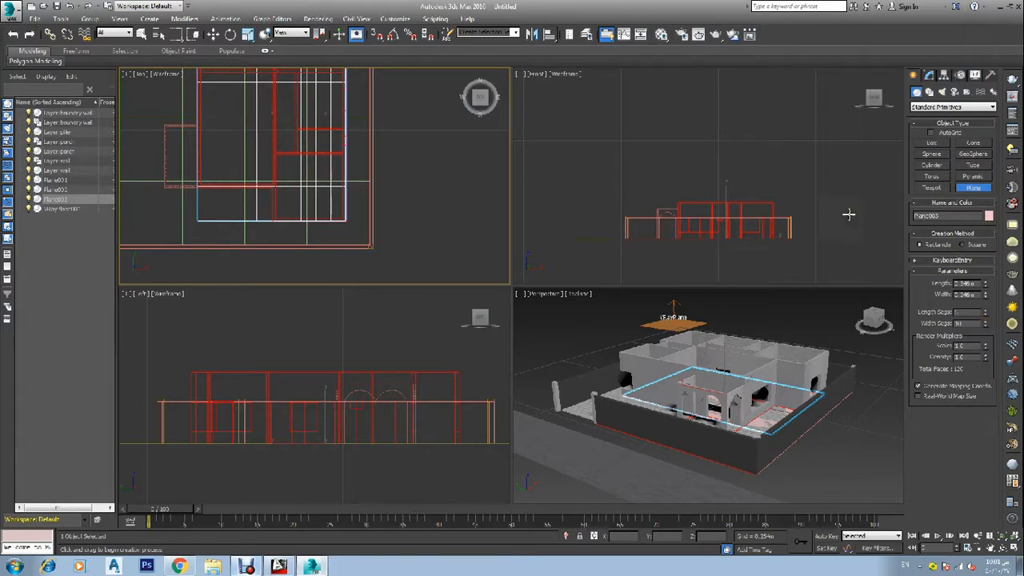
pyautogui.scroll(-5, 411, 229)
pyautogui.scroll(8, 358, 144)
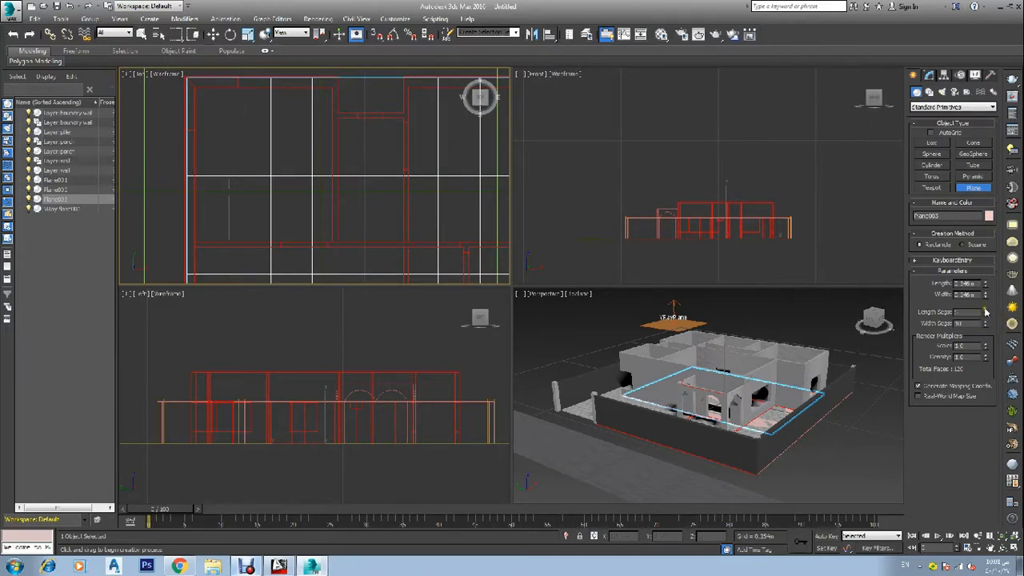
pyautogui.moveTo(986, 313); pyautogui.dragTo(985, 323)
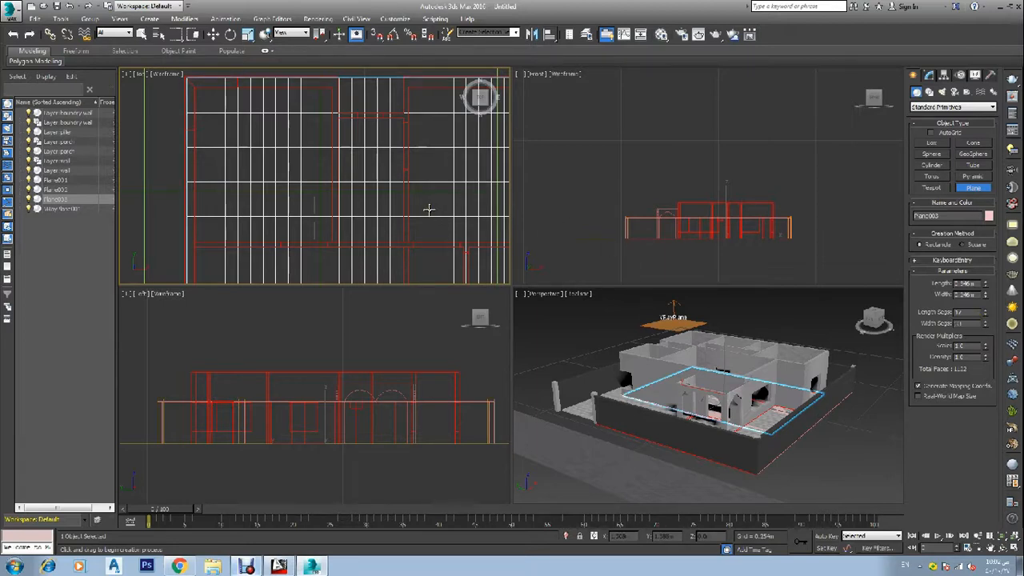
# Examine how the segmented floor plane's grid lines up with the house walls and recessed corner in the top view.
pyautogui.scroll(-8, 429, 210)
pyautogui.scroll(4, 436, 246)
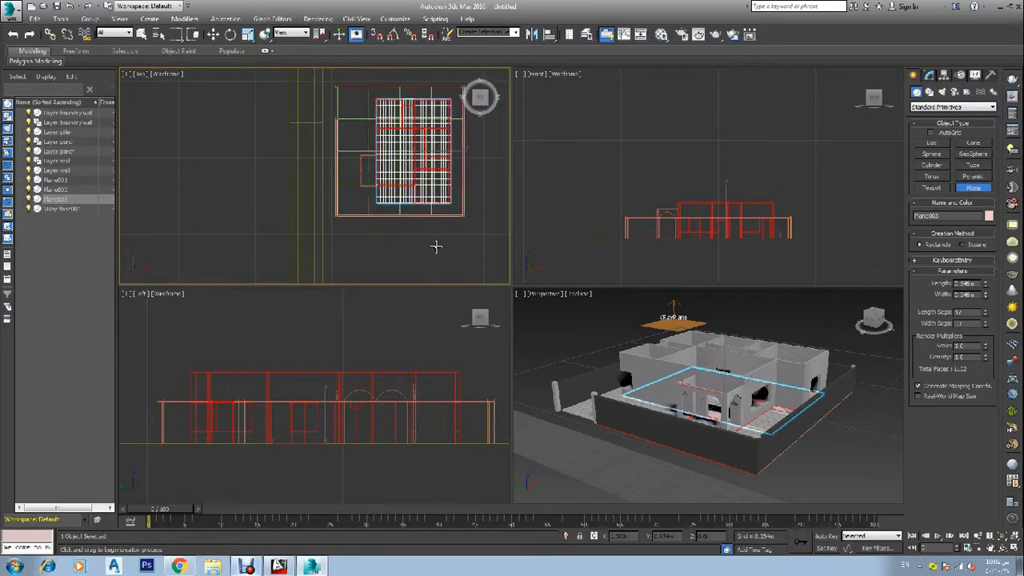
pyautogui.scroll(3, 414, 187)
pyautogui.scroll(3, 415, 213)
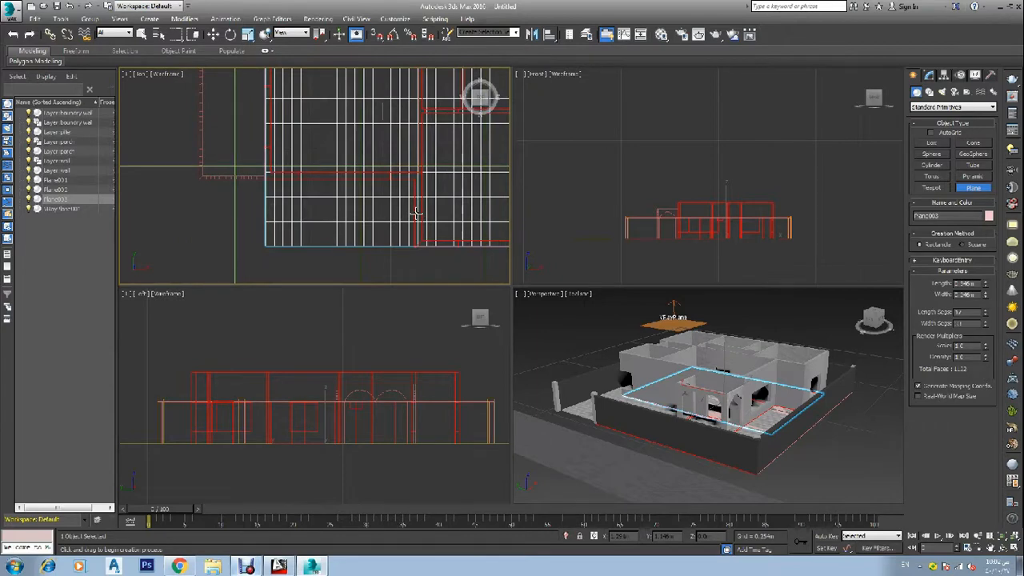
pyautogui.scroll(-2, 415, 213)
pyautogui.scroll(-2, 416, 210)
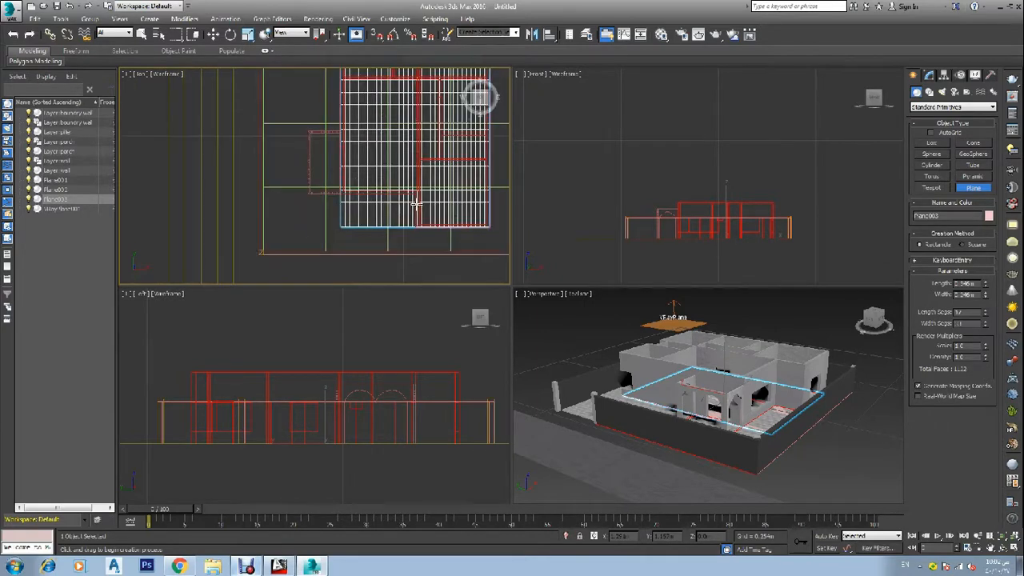
pyautogui.scroll(-2, 415, 207)
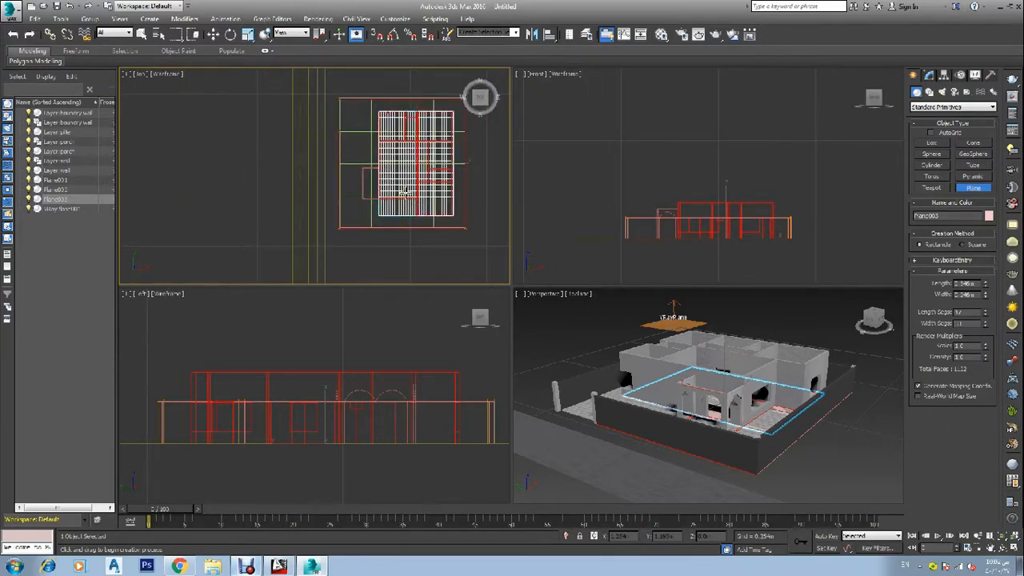
pyautogui.scroll(3, 408, 203)
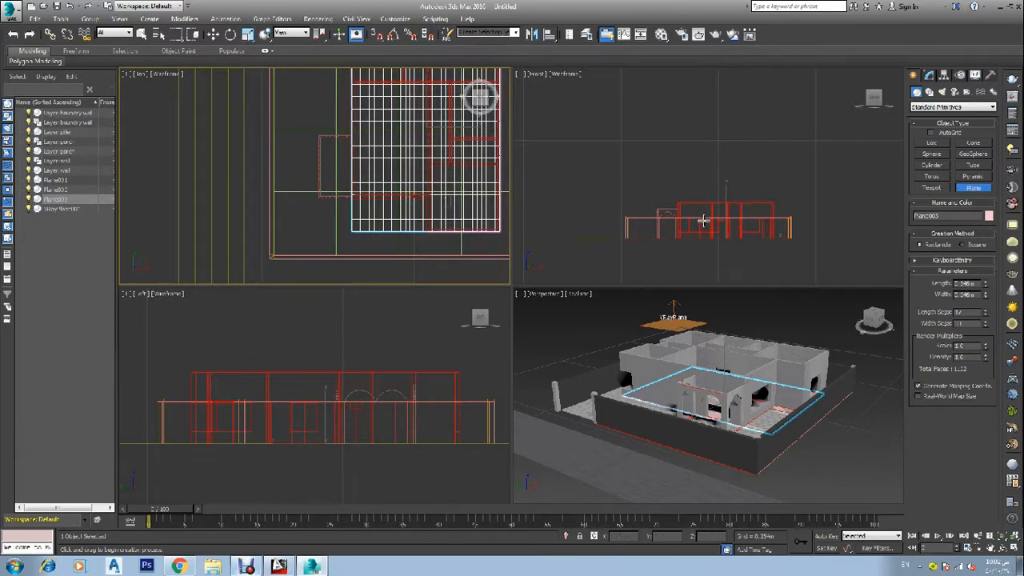
# Convert the segmented floor plane to an Editable Poly and start editing it at polygon level.
pyautogui.press('w')
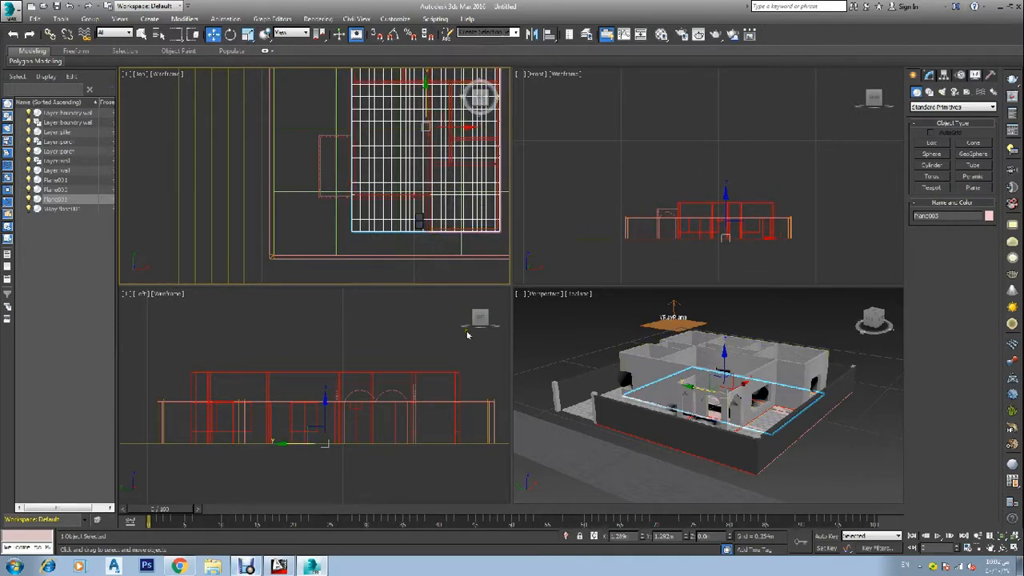
pyautogui.click(584, 341)
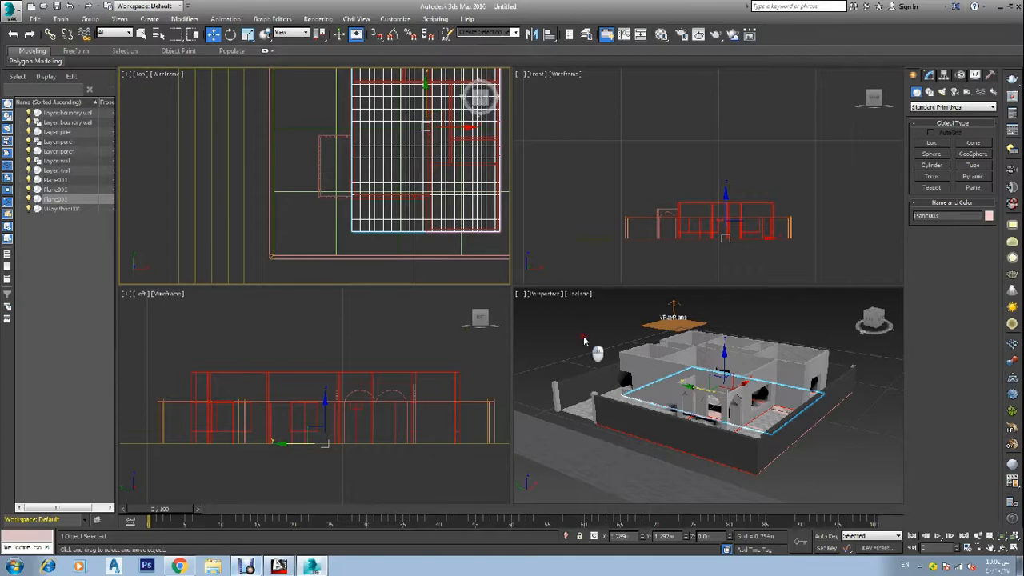
pyautogui.click(964, 226)
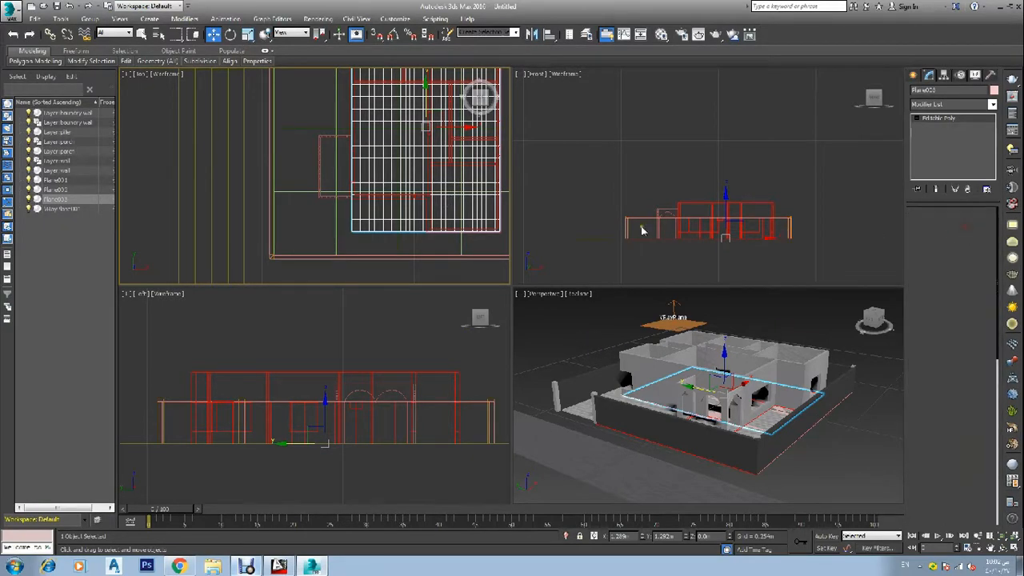
pyautogui.scroll(3, 419, 217)
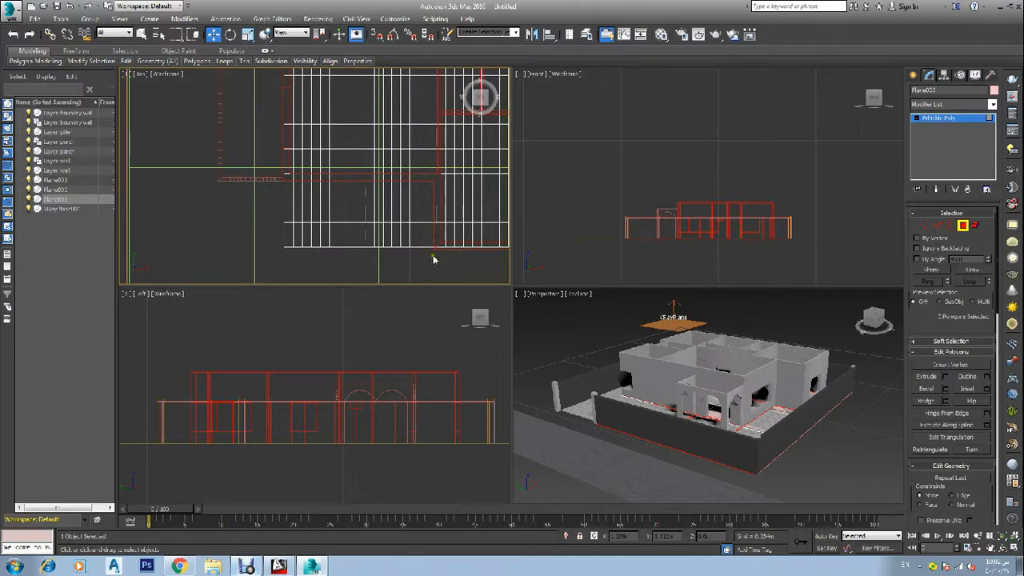
pyautogui.moveTo(426, 252); pyautogui.dragTo(295, 194)
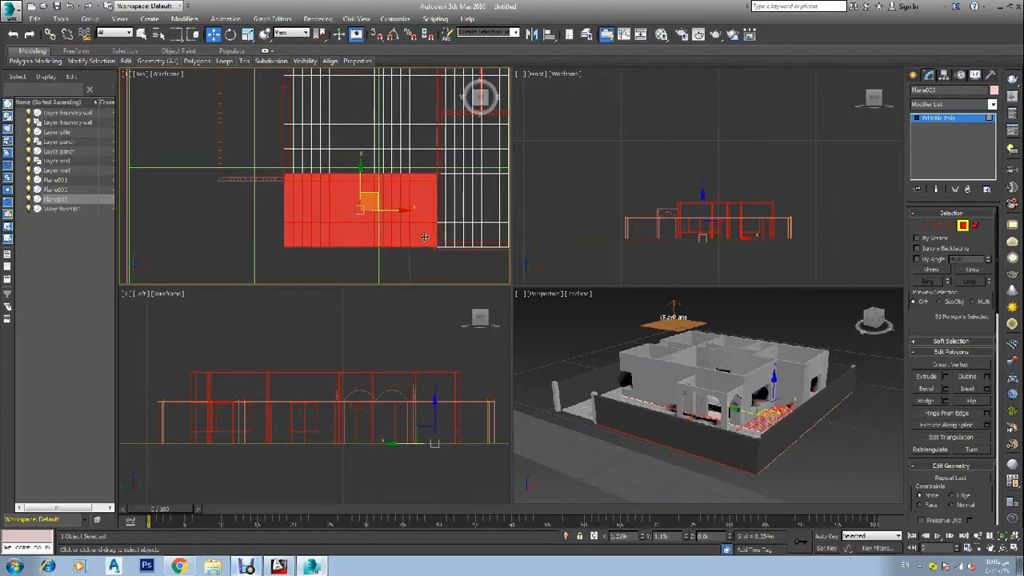
pyautogui.moveTo(361, 175); pyautogui.dragTo(360, 143)
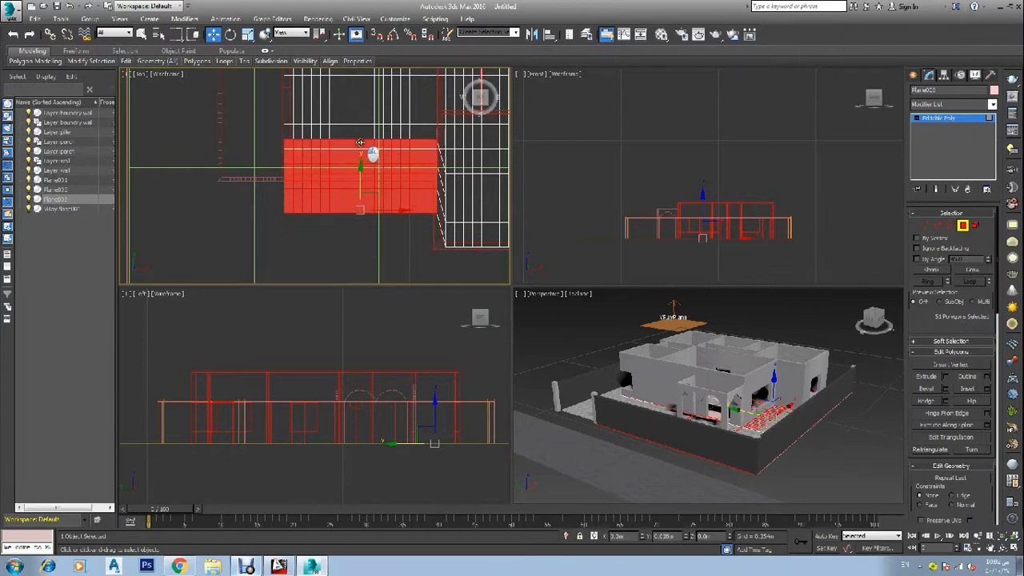
pyautogui.hotkey('ctrl', 'z')
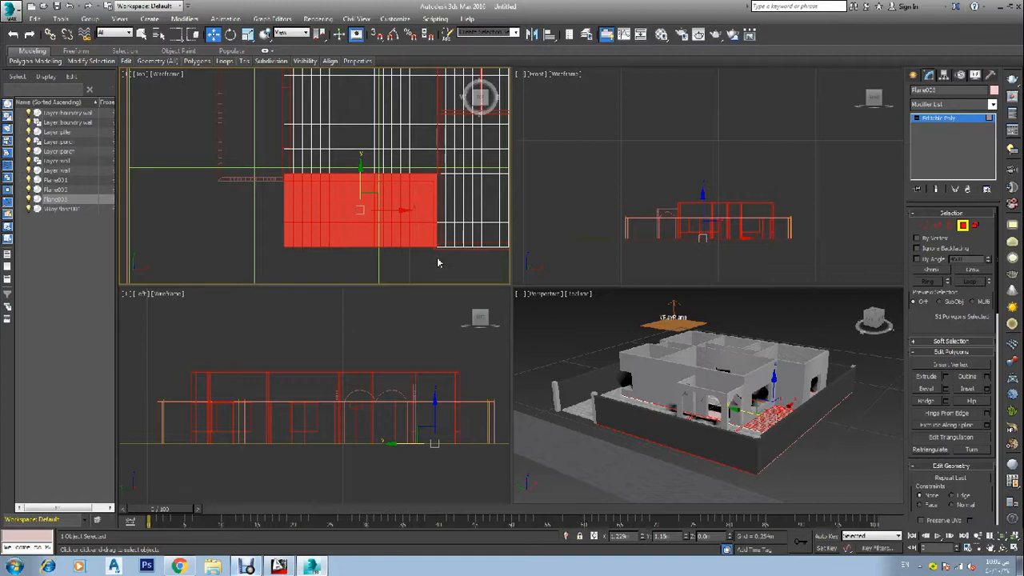
pyautogui.click(497, 263)
# Select the floor plane's vertices lying outside the recessed lower house corner in the top view and move them back inside the wall line.
pyautogui.click(927, 225)
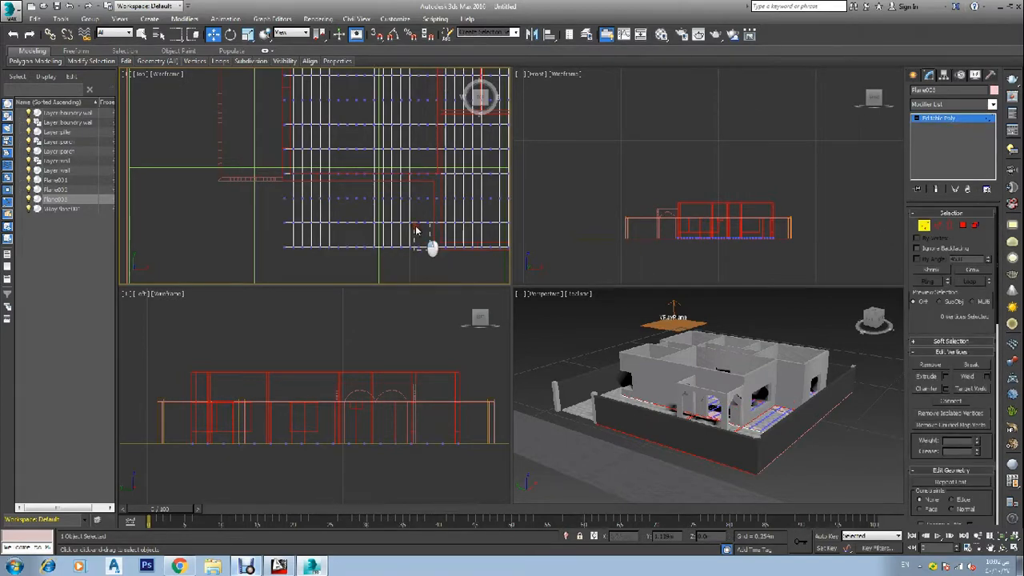
pyautogui.moveTo(415, 230); pyautogui.dragTo(275, 183)
pyautogui.moveTo(352, 189); pyautogui.dragTo(375, 115)
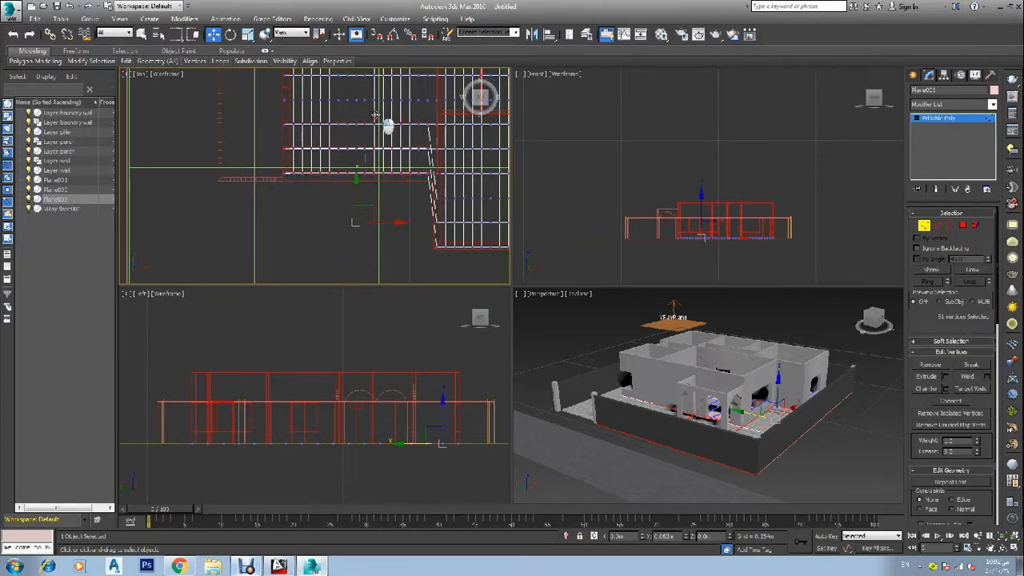
pyautogui.click(376, 117)
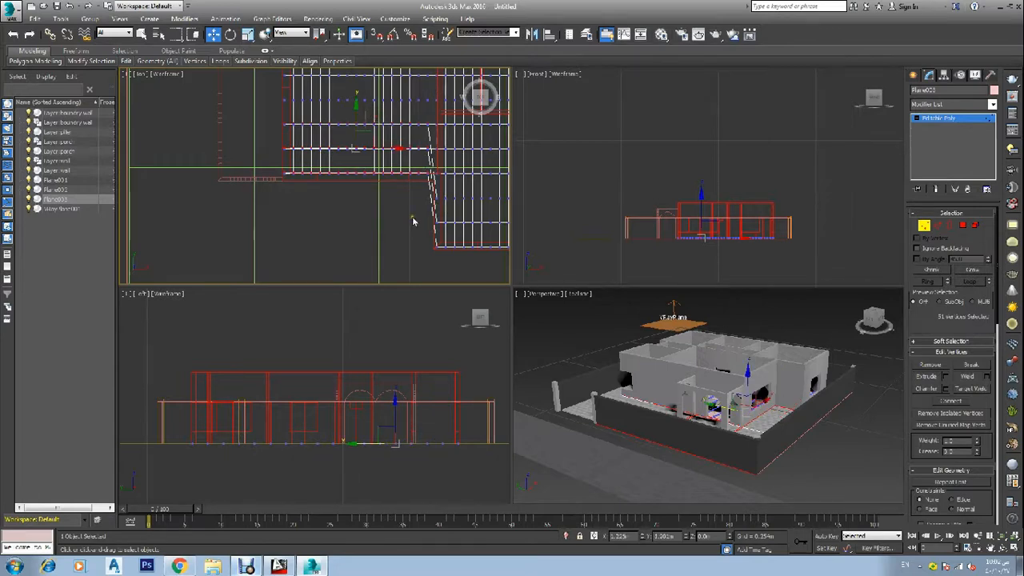
# Move the vertices at the end of the shifted rows sideways so the plane's slanted edge straightens along the wall.
pyautogui.scroll(2, 429, 198)
pyautogui.scroll(-2, 435, 194)
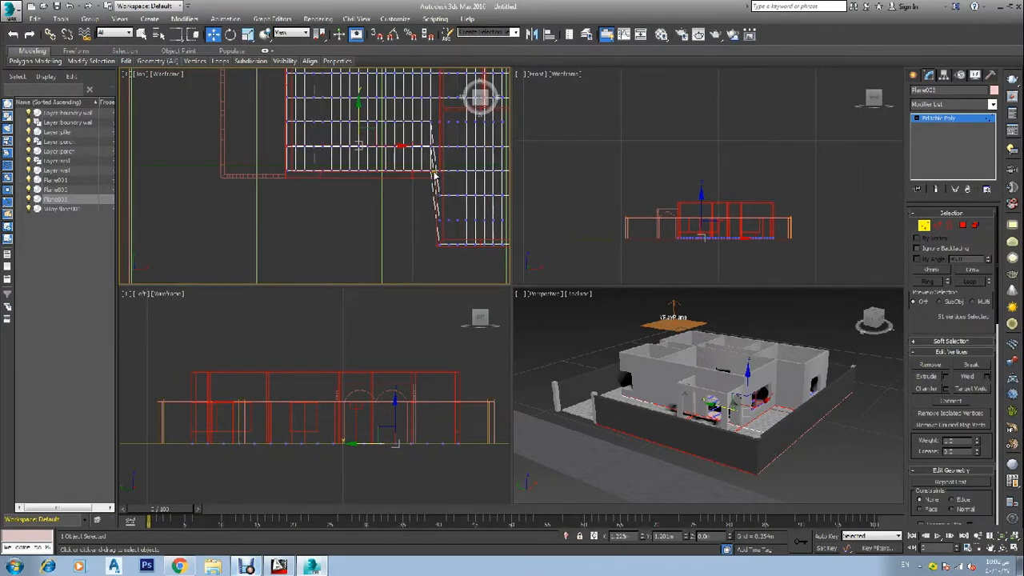
pyautogui.scroll(1, 435, 175)
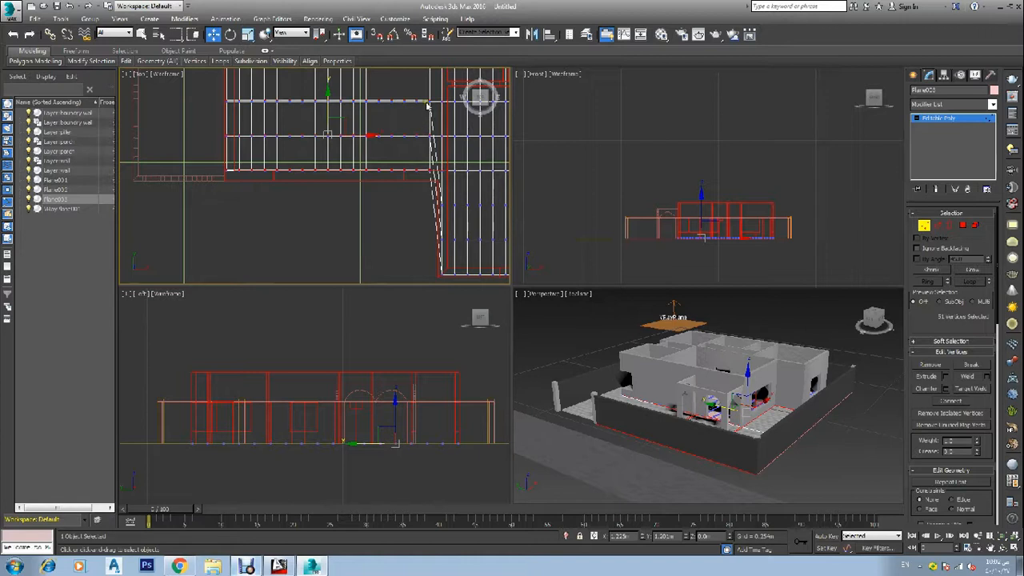
pyautogui.moveTo(426, 97); pyautogui.dragTo(435, 264)
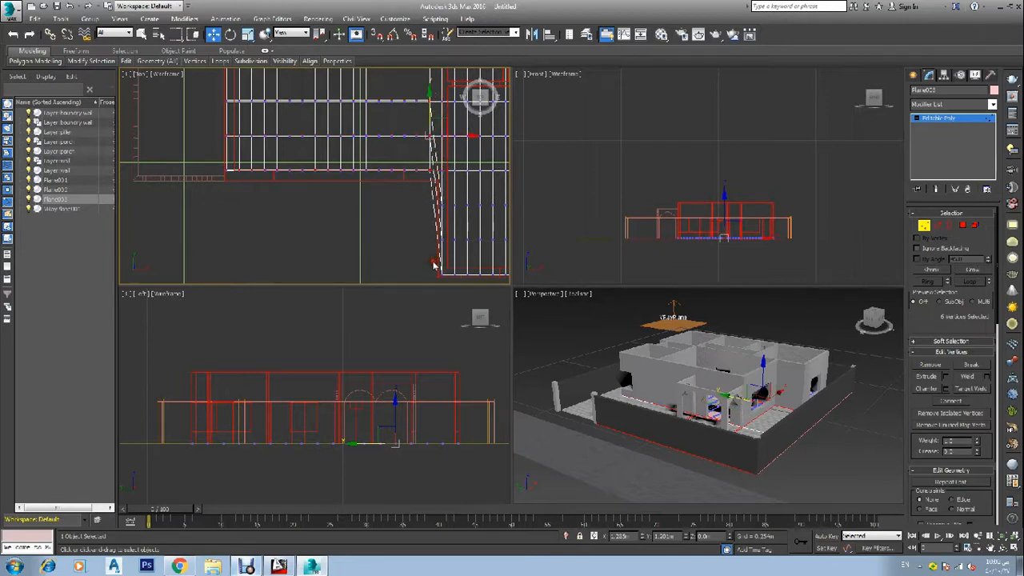
pyautogui.moveTo(466, 137); pyautogui.dragTo(477, 138)
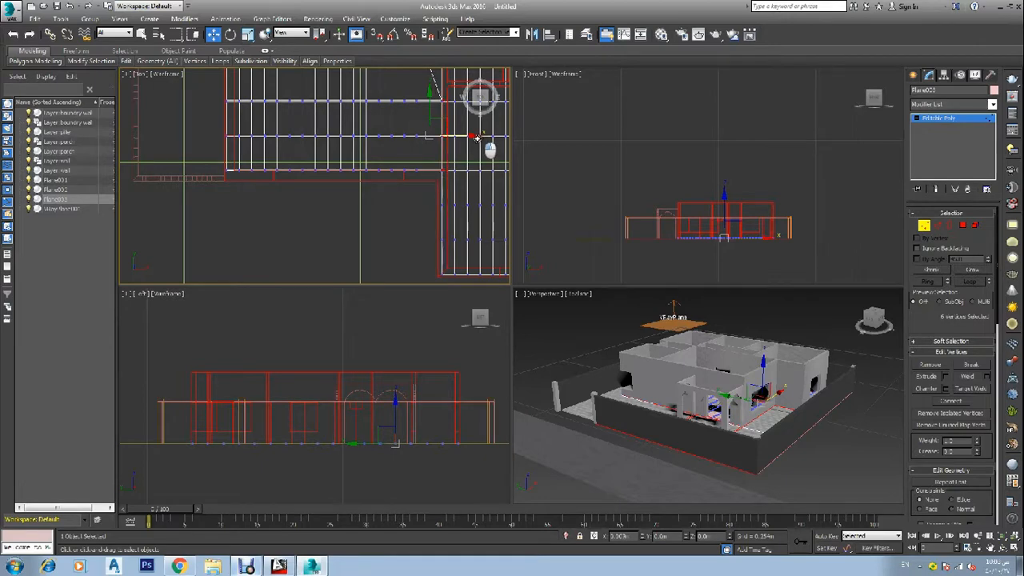
# Move the four edge vertices over the recess on the house's opposite side inward to the recess wall in the top view.
pyautogui.scroll(-5, 376, 211)
pyautogui.scroll(-3, 380, 192)
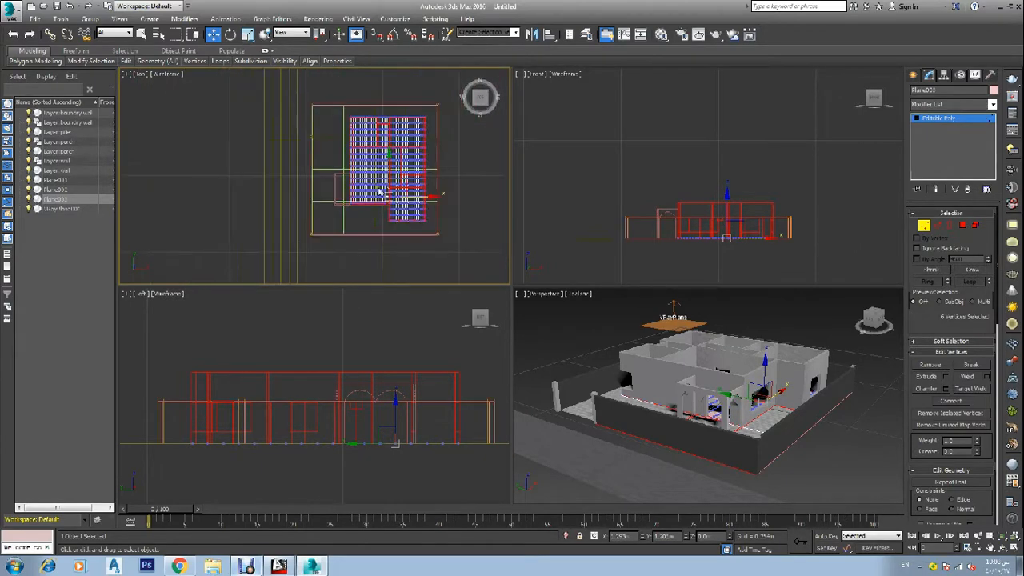
pyautogui.scroll(6, 388, 112)
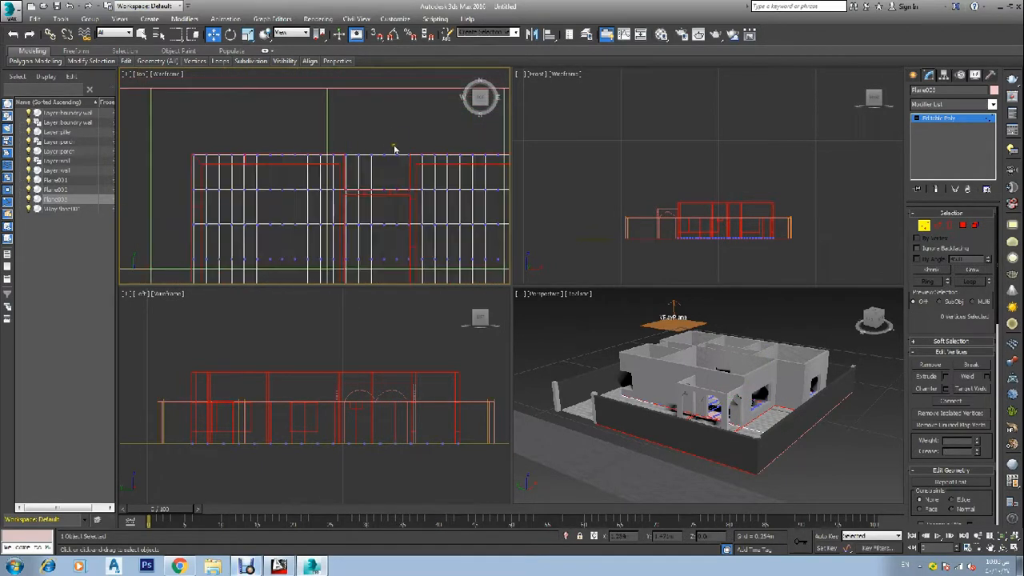
pyautogui.moveTo(380, 172); pyautogui.dragTo(349, 171)
pyautogui.scroll(2, 376, 153)
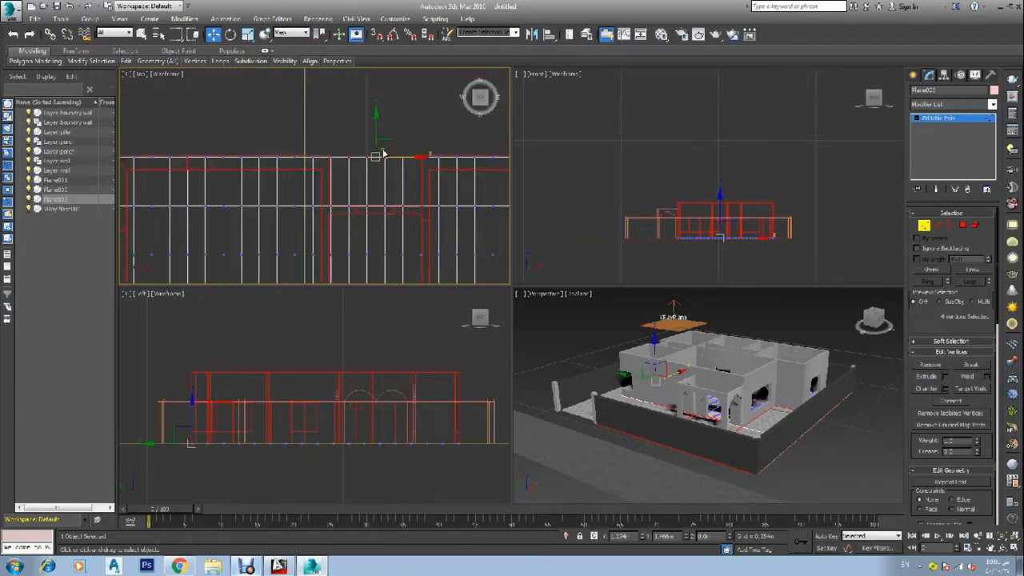
pyautogui.moveTo(374, 120); pyautogui.dragTo(382, 174)
pyautogui.click(348, 154)
# Shift the recess's inner corner vertex sideways to the side wall and adjust the outer corner vertex against the wall corner.
pyautogui.scroll(3, 352, 210)
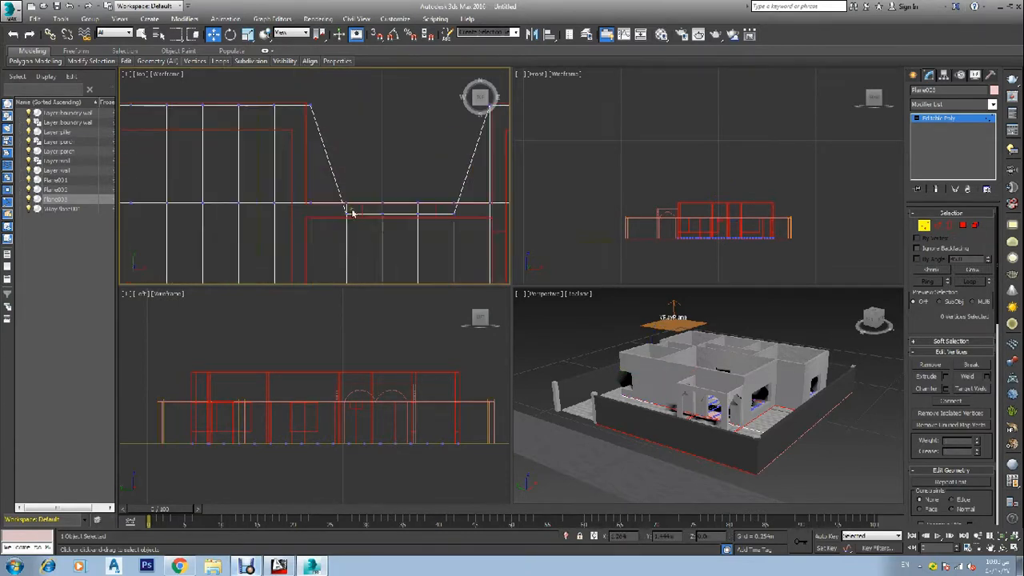
pyautogui.moveTo(354, 210); pyautogui.dragTo(291, 210)
pyautogui.scroll(-3, 324, 215)
pyautogui.scroll(3, 315, 176)
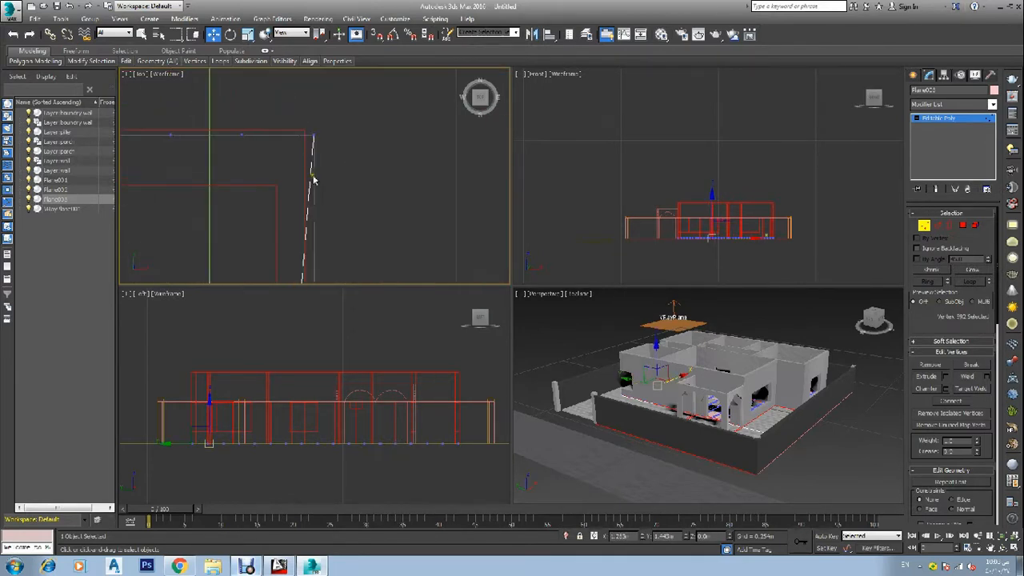
pyautogui.moveTo(323, 131)
pyautogui.mouseDown()
pyautogui.moveTo(300, 143)
pyautogui.moveTo(320, 134)
pyautogui.mouseUp()
pyautogui.scroll(-4, 348, 160)
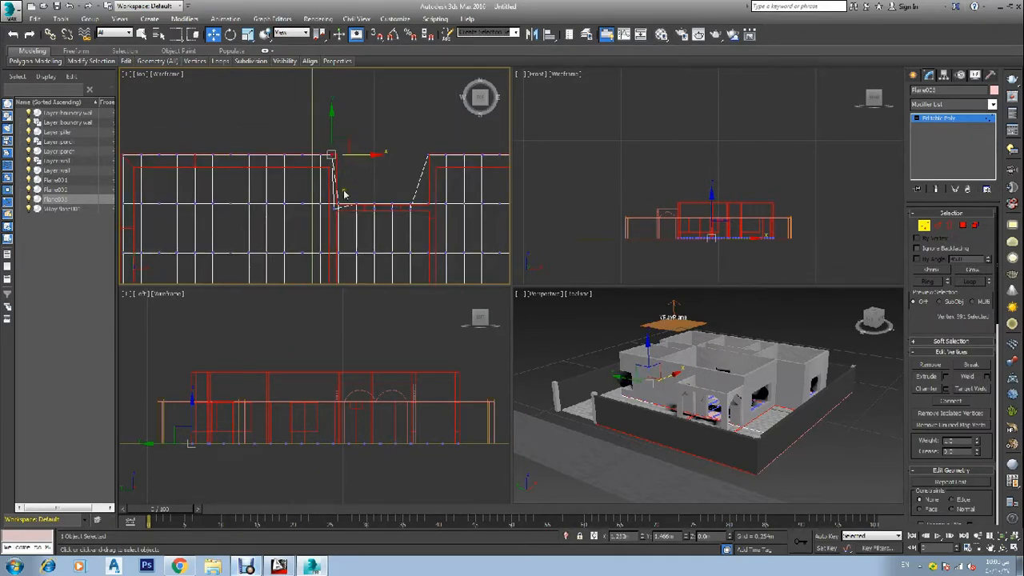
# Move the overlapping vertex beside the recess's inner corner slightly inward, below the recess wall's outer line.
pyautogui.scroll(5, 342, 197)
pyautogui.click(324, 210)
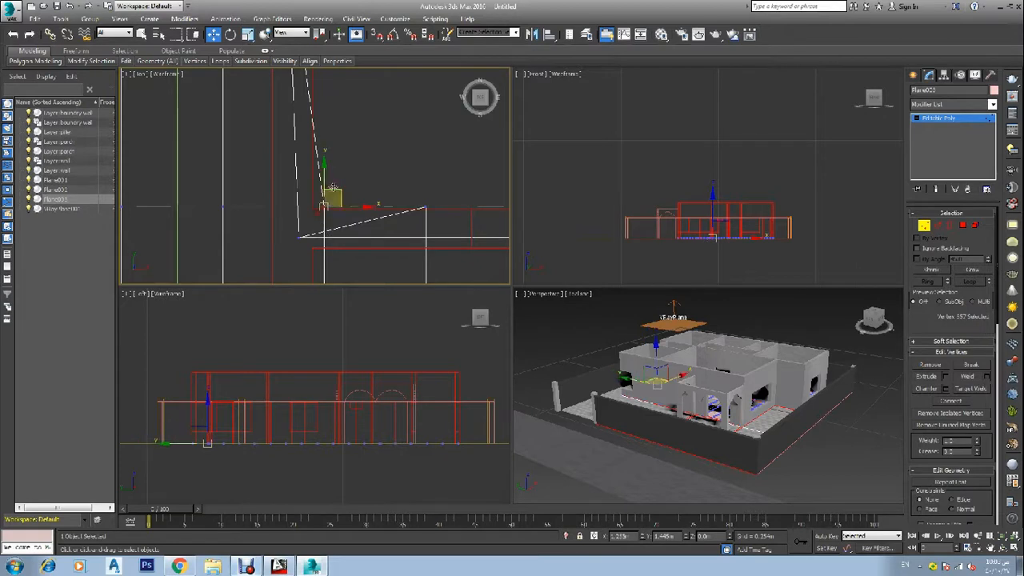
pyautogui.moveTo(328, 184); pyautogui.dragTo(415, 193)
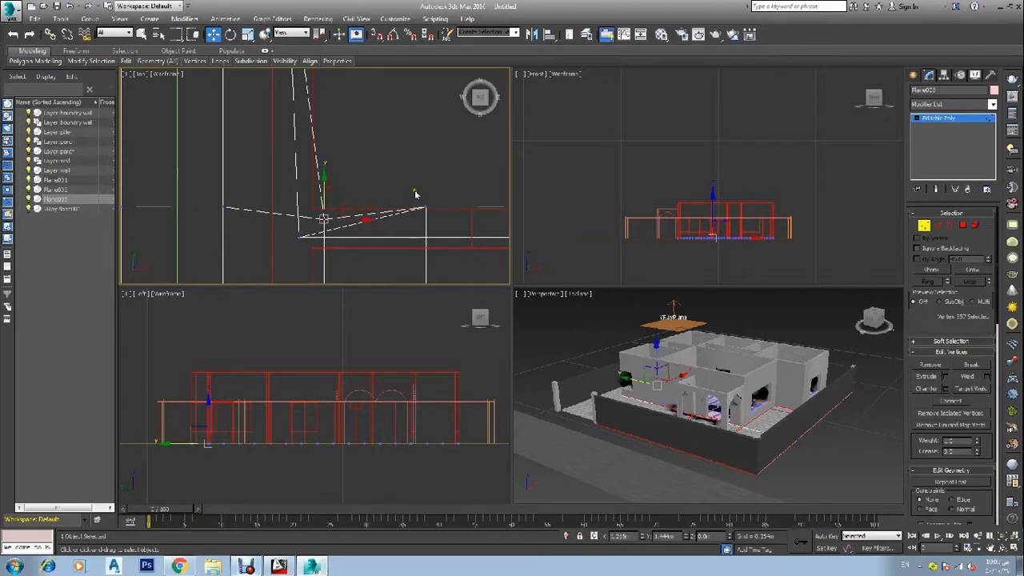
# Move the four vertices along the recess wall slightly inward in the top view, level with the recess's inner corner vertex.
pyautogui.scroll(-3, 437, 198)
pyautogui.scroll(3, 489, 193)
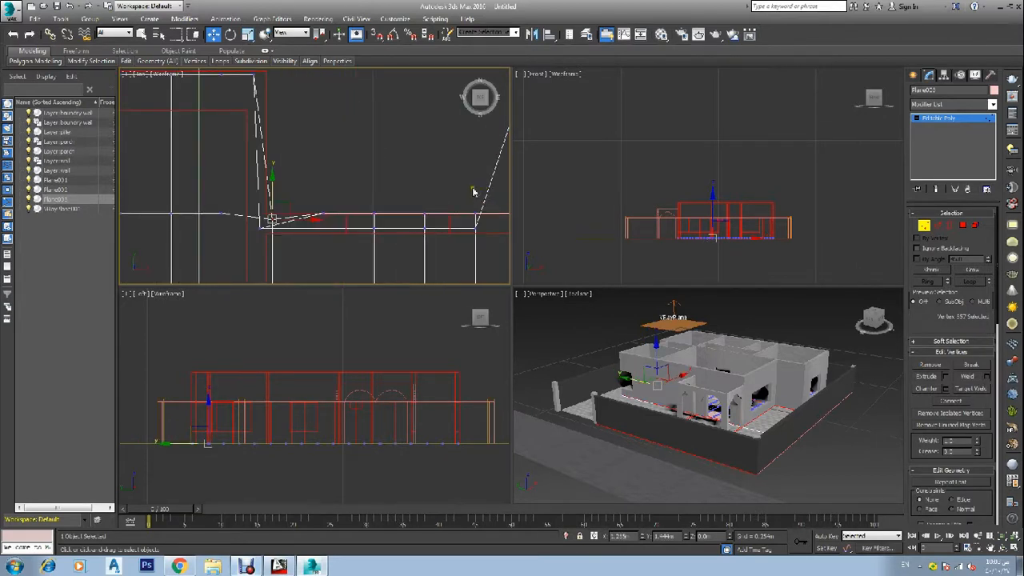
pyautogui.moveTo(481, 198); pyautogui.dragTo(318, 216)
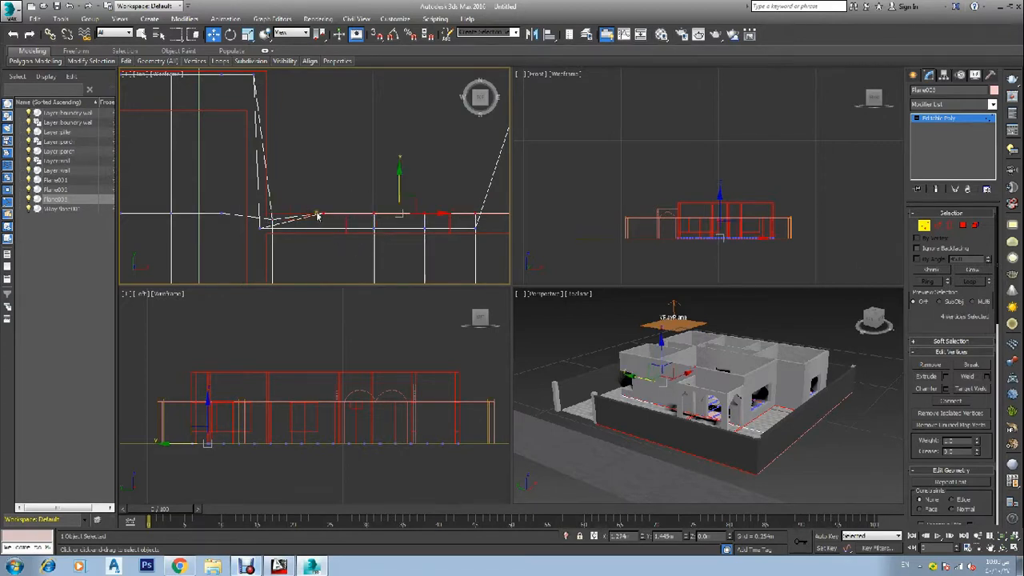
pyautogui.click(402, 184)
pyautogui.moveTo(490, 183); pyautogui.dragTo(312, 226)
pyautogui.moveTo(400, 174); pyautogui.dragTo(401, 192)
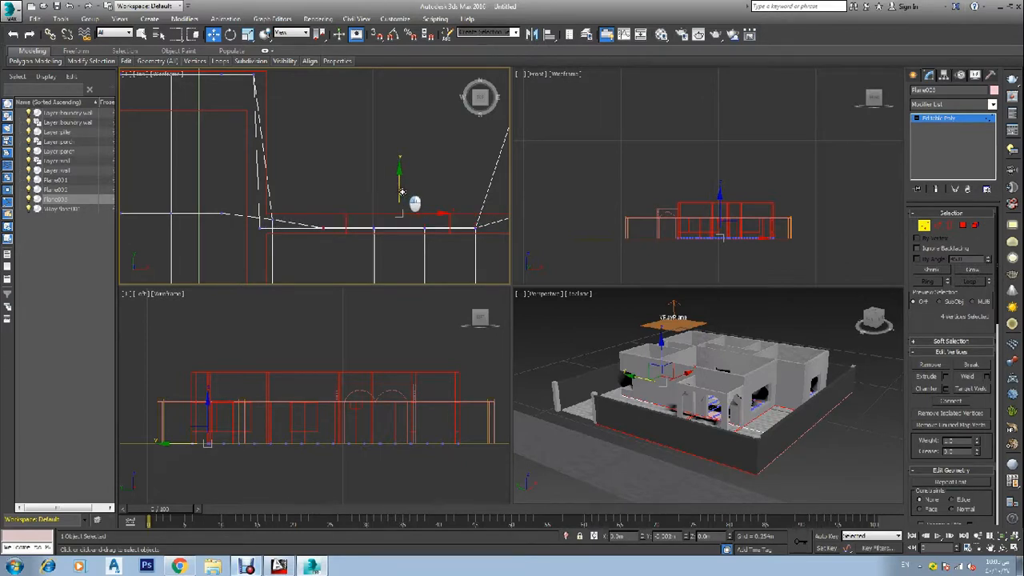
# Shift the stray vertex beside the recess's inner corner sideways toward the corner to tidy the plane's edge.
pyautogui.scroll(-5, 392, 188)
pyautogui.scroll(3, 385, 184)
pyautogui.scroll(3, 300, 222)
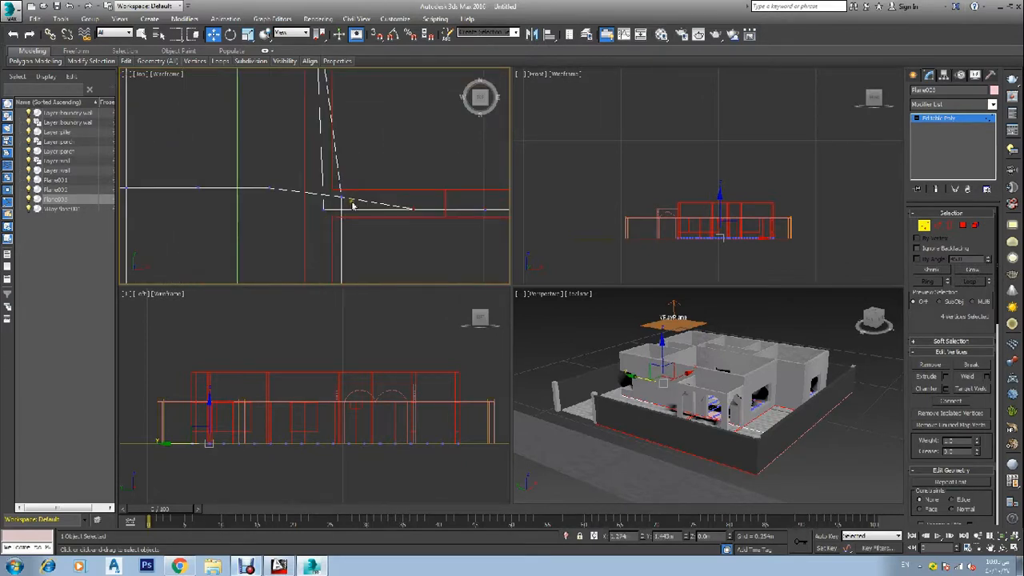
pyautogui.click(342, 198)
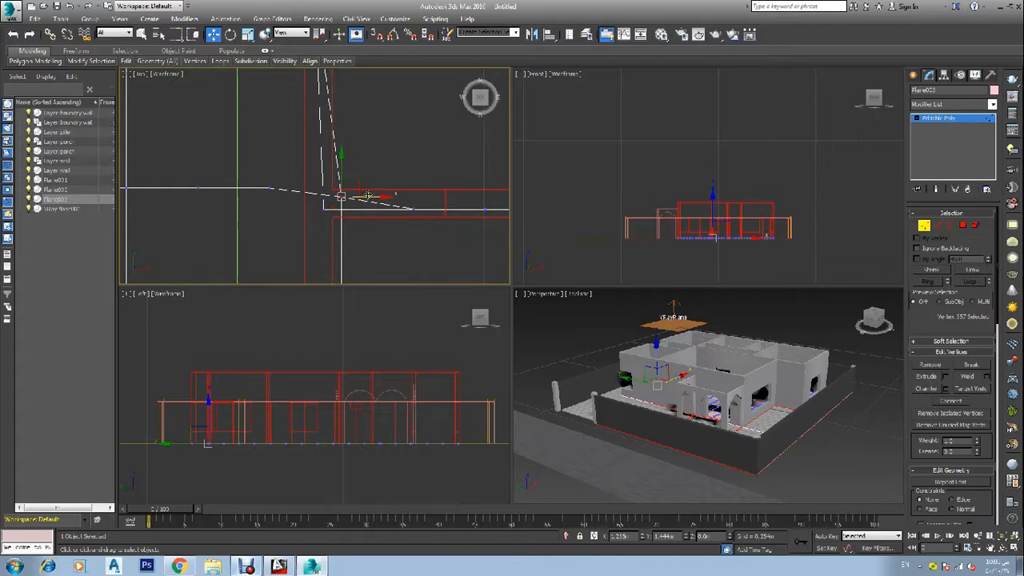
pyautogui.moveTo(359, 199); pyautogui.dragTo(345, 201)
pyautogui.scroll(-5, 359, 201)
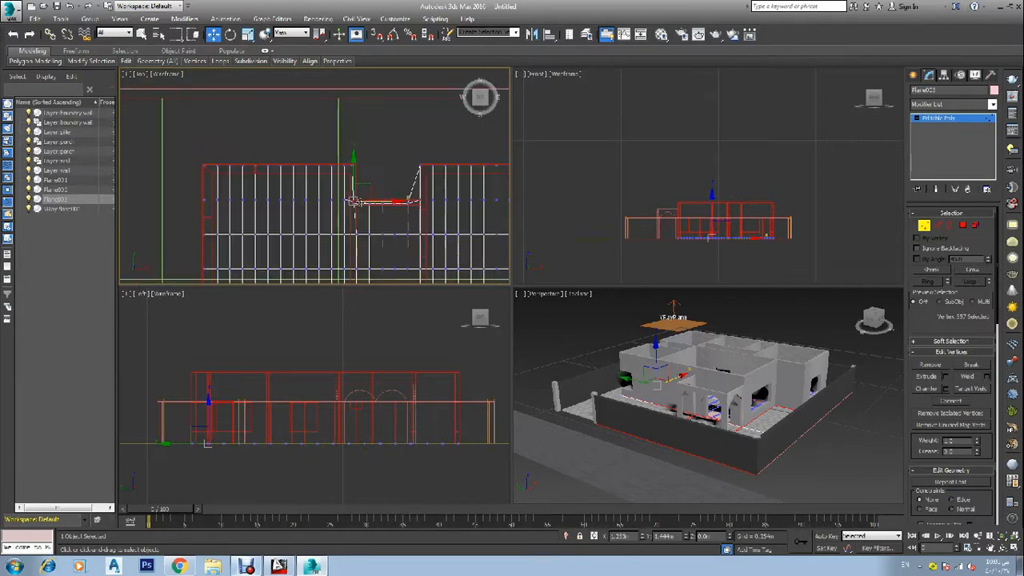
# Move the slanted edge's vertices at the recess's opposite corner sideways into the side wall, aligning the outer corner vertex with them.
pyautogui.scroll(3, 452, 184)
pyautogui.scroll(3, 389, 210)
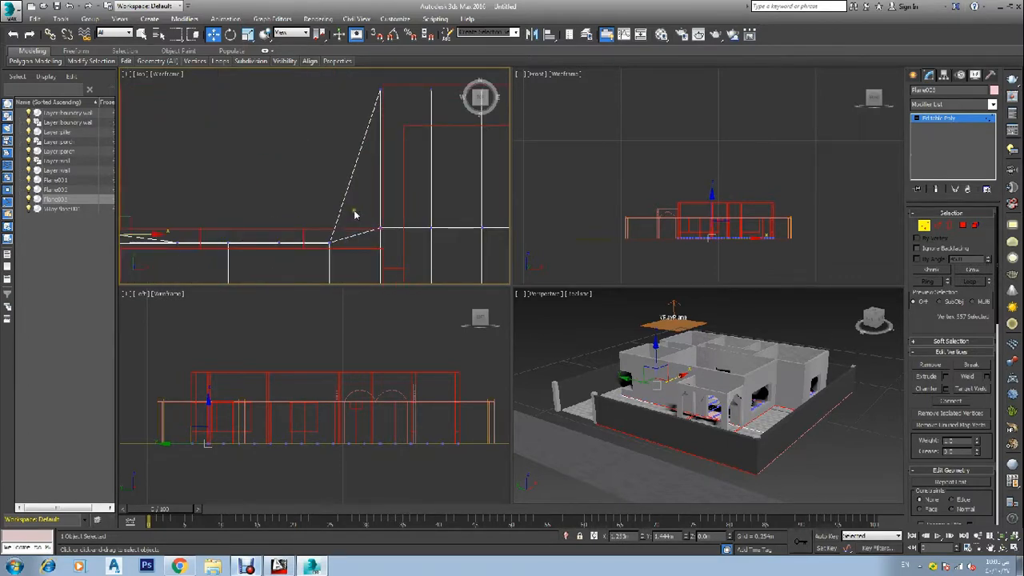
pyautogui.moveTo(353, 219)
pyautogui.mouseDown()
pyautogui.moveTo(324, 247)
pyautogui.moveTo(429, 242)
pyautogui.moveTo(364, 217)
pyautogui.moveTo(392, 238)
pyautogui.moveTo(445, 233)
pyautogui.moveTo(432, 232)
pyautogui.mouseUp()
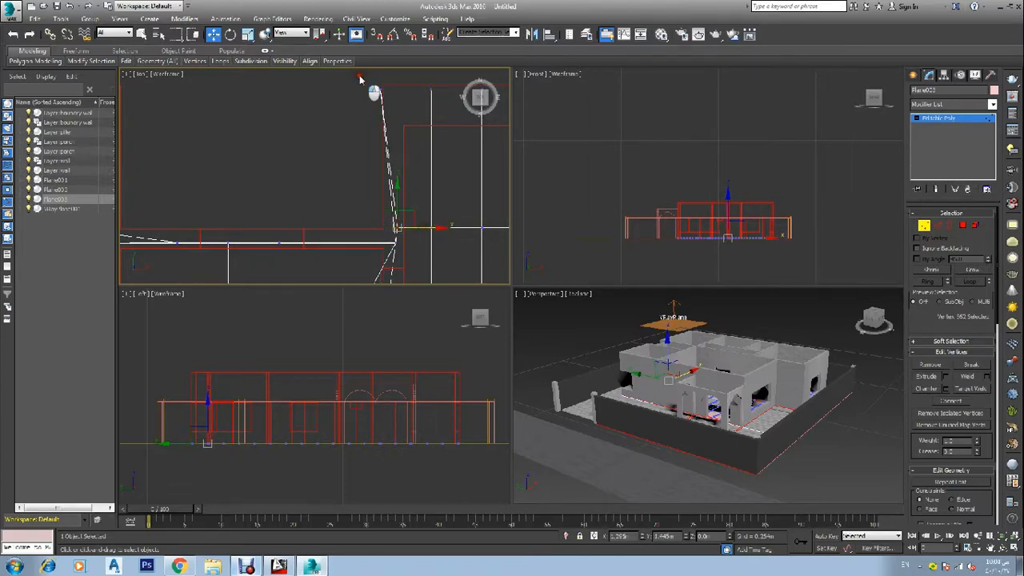
pyautogui.moveTo(360, 79); pyautogui.dragTo(416, 88)
pyautogui.click(337, 131)
pyautogui.scroll(-4, 340, 151)
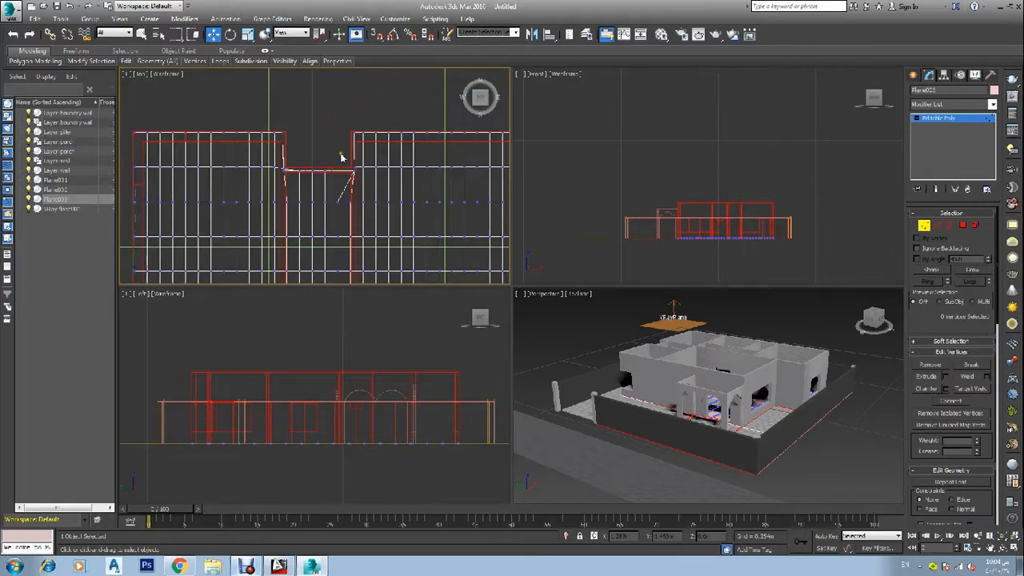
# Move the outer-edge vertex rows on both sides of the recess slightly inward from the house wall's outer line.
pyautogui.scroll(3, 223, 120)
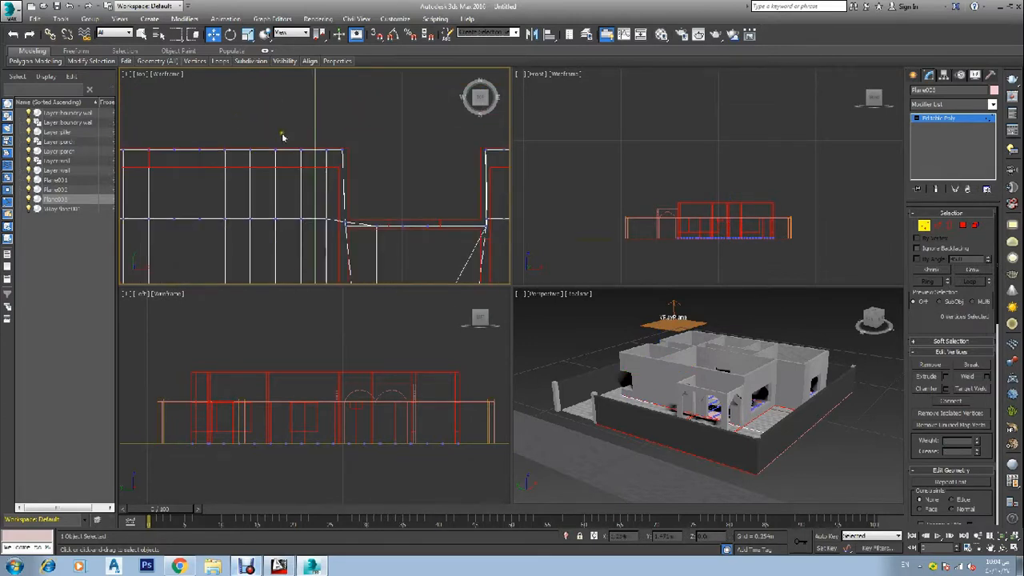
pyautogui.scroll(-3, 283, 137)
pyautogui.moveTo(143, 125); pyautogui.dragTo(331, 147)
pyautogui.moveTo(240, 105); pyautogui.dragTo(438, 140)
pyautogui.scroll(-3, 328, 130)
pyautogui.scroll(2, 409, 137)
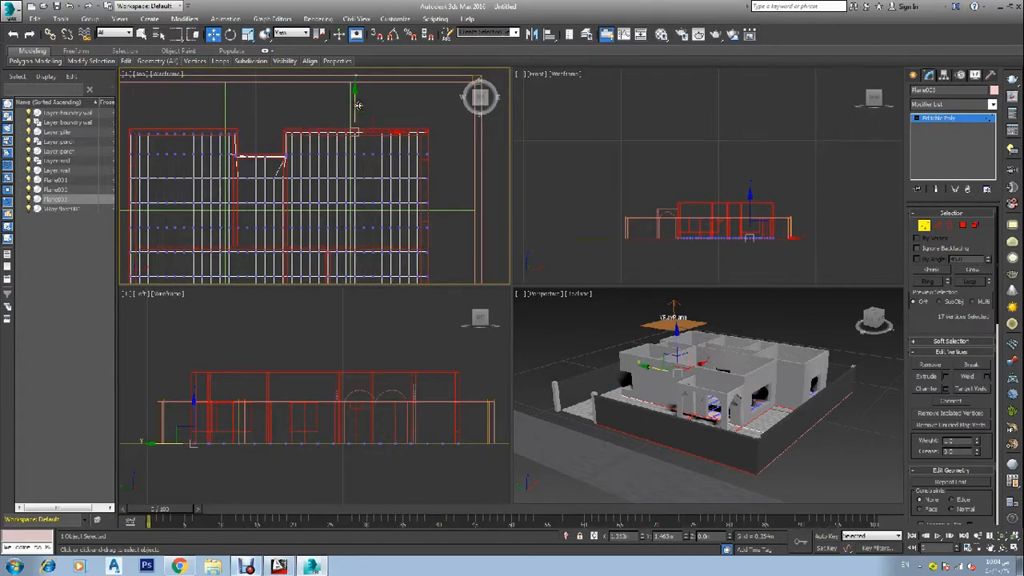
pyautogui.scroll(-2, 358, 110)
pyautogui.scroll(-3, 411, 200)
pyautogui.scroll(4, 414, 209)
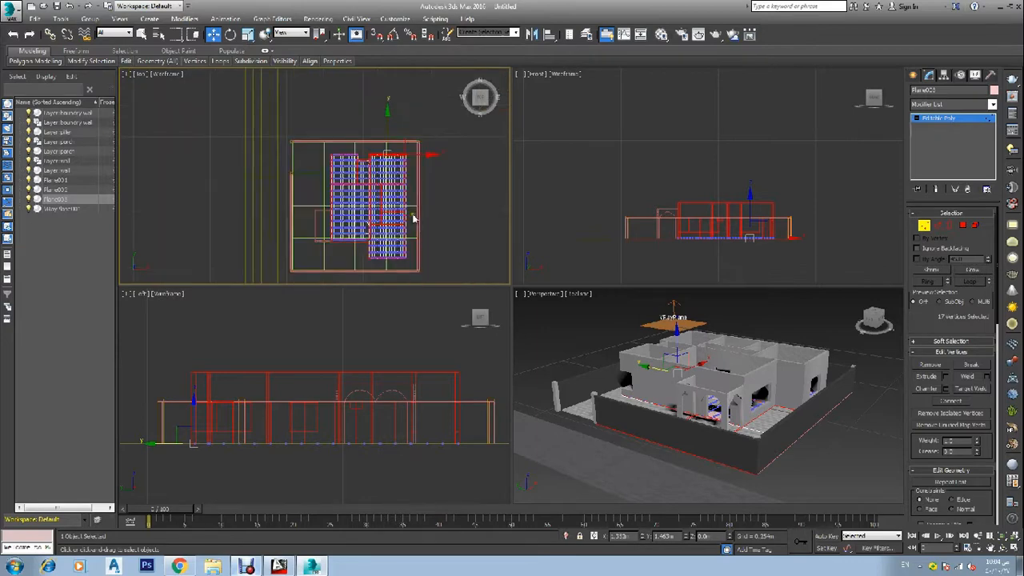
pyautogui.scroll(4, 410, 135)
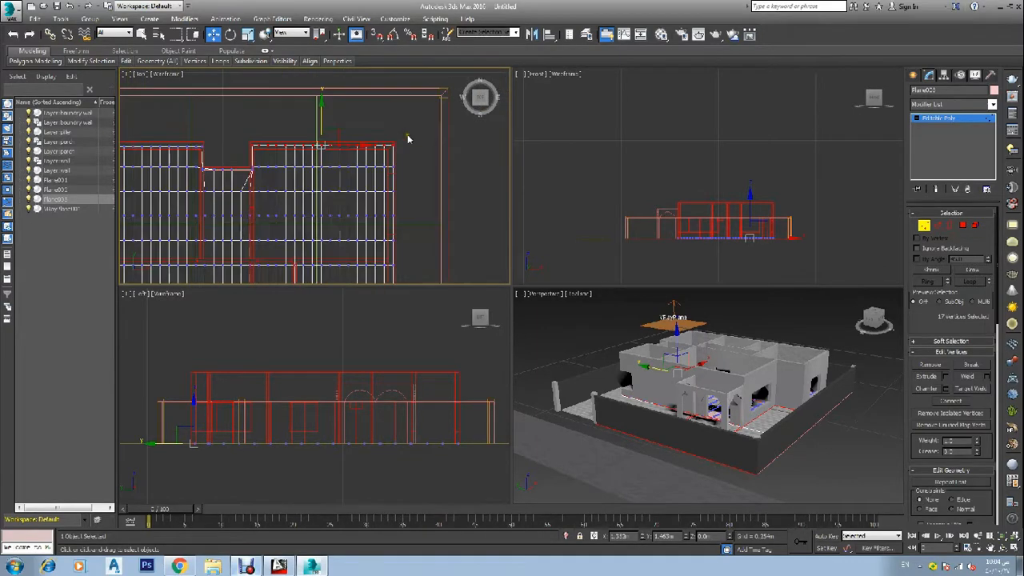
# Select the vertices along the plane's long straight side in two parts and align them just inside the side wall.
pyautogui.moveTo(408, 136); pyautogui.dragTo(396, 205)
pyautogui.scroll(-2, 399, 192)
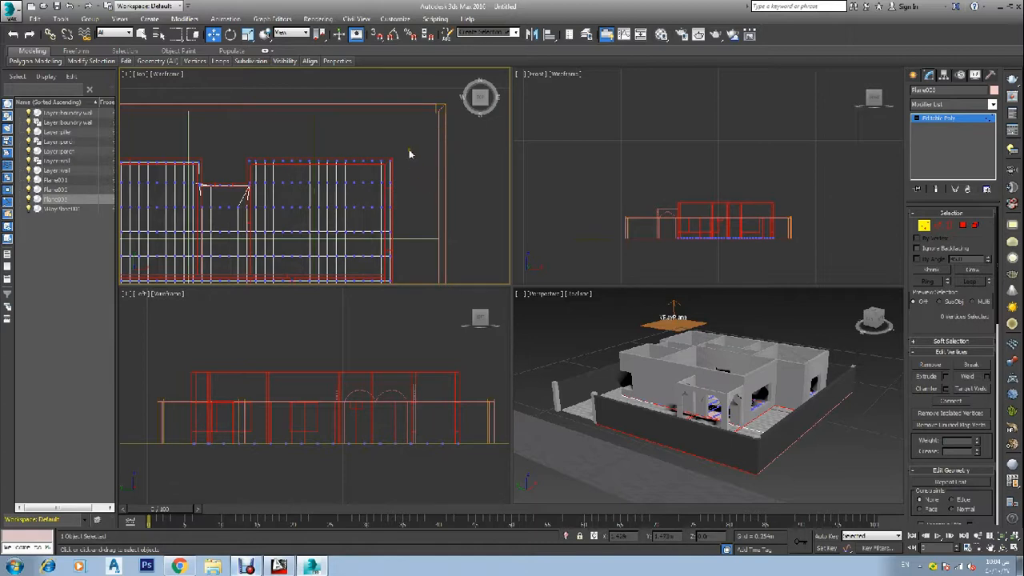
pyautogui.moveTo(409, 147); pyautogui.dragTo(402, 281)
pyautogui.scroll(-6, 397, 195)
pyautogui.scroll(6, 401, 294)
pyautogui.scroll(4, 394, 271)
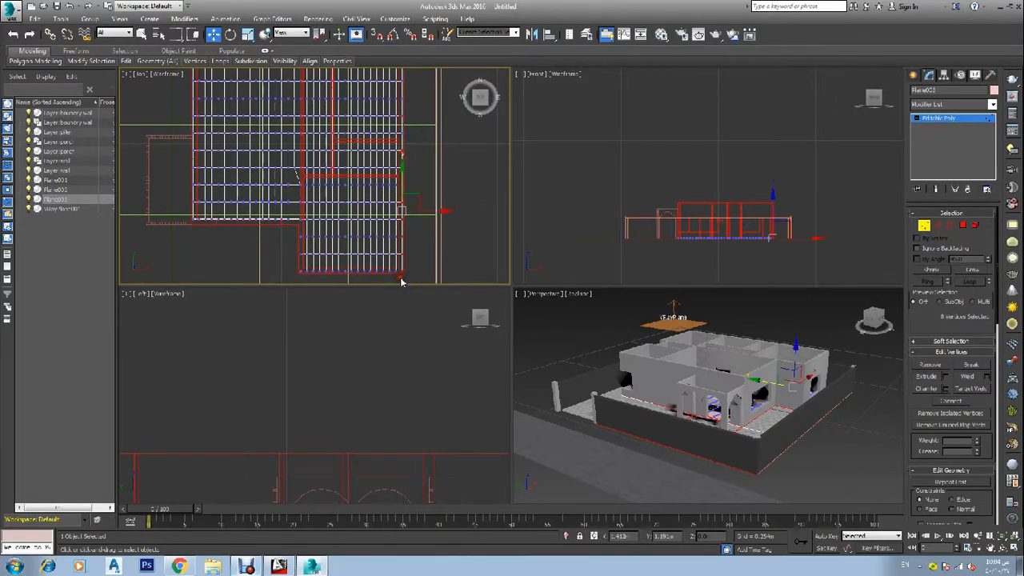
pyautogui.click(432, 244)
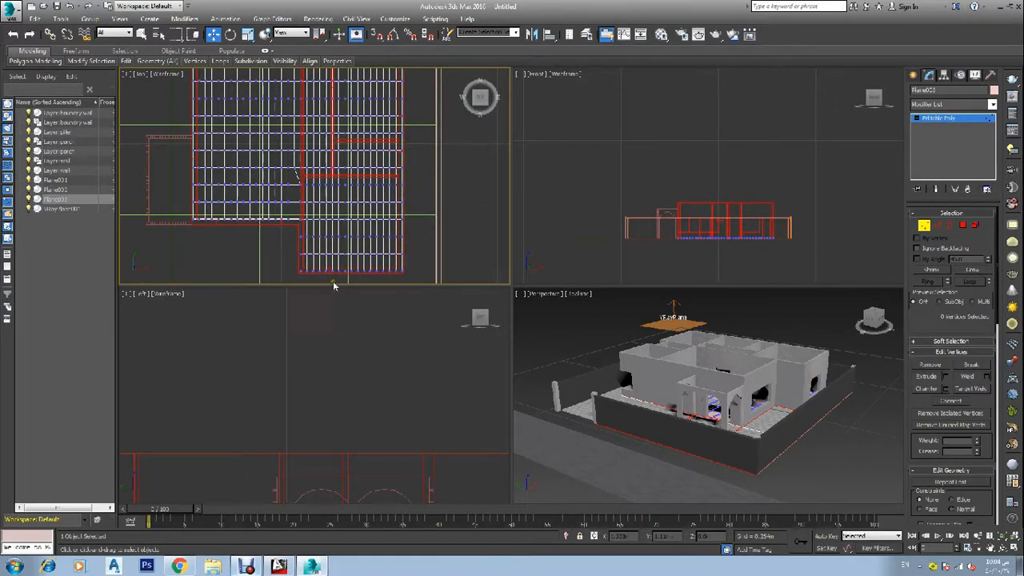
# Adjust the 17 end-row vertices of the plane's longer wing vertically to fit the end wall in the top view.
pyautogui.moveTo(334, 279); pyautogui.dragTo(330, 224, button='middle')
pyautogui.scroll(2, 328, 225)
pyautogui.scroll(2, 328, 228)
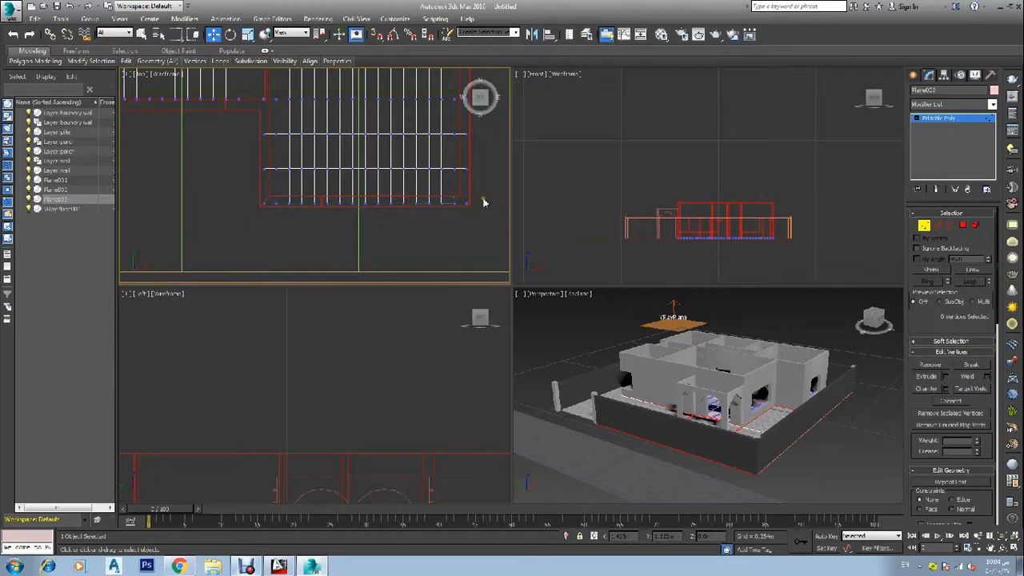
pyautogui.moveTo(482, 199); pyautogui.dragTo(255, 235)
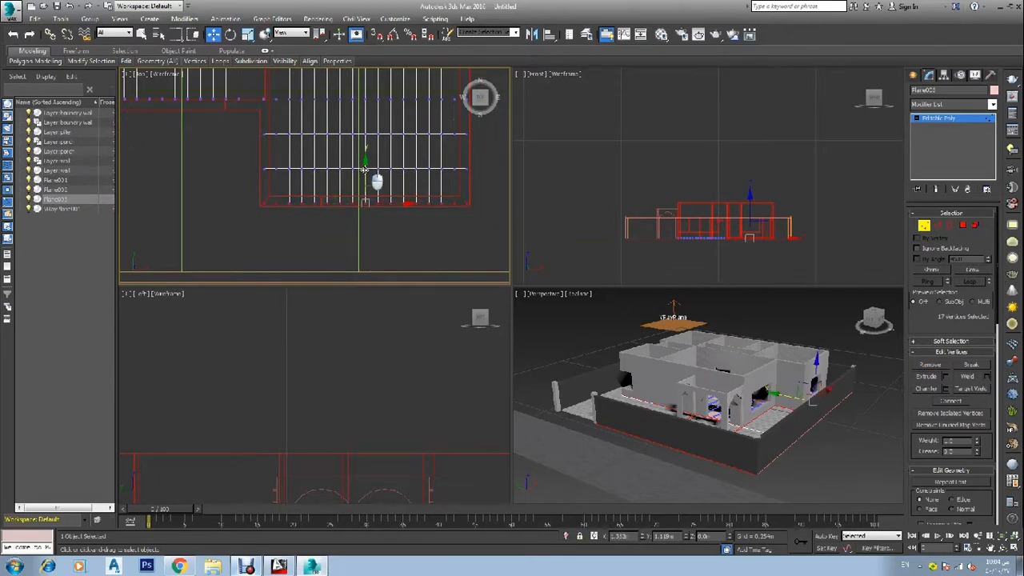
pyautogui.scroll(-3, 307, 163)
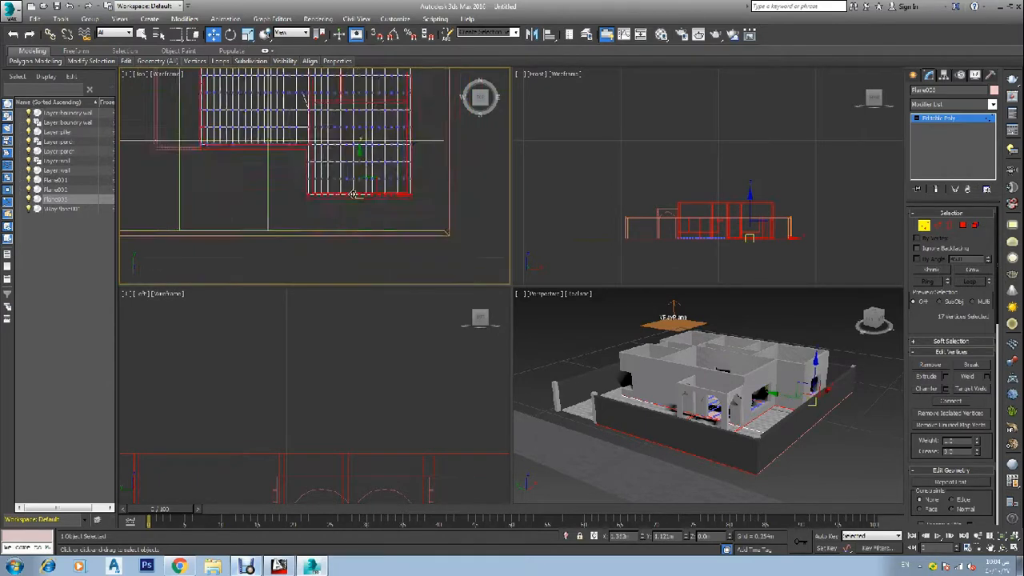
pyautogui.scroll(2, 307, 162)
pyautogui.click(302, 183)
pyautogui.scroll(-1, 228, 154)
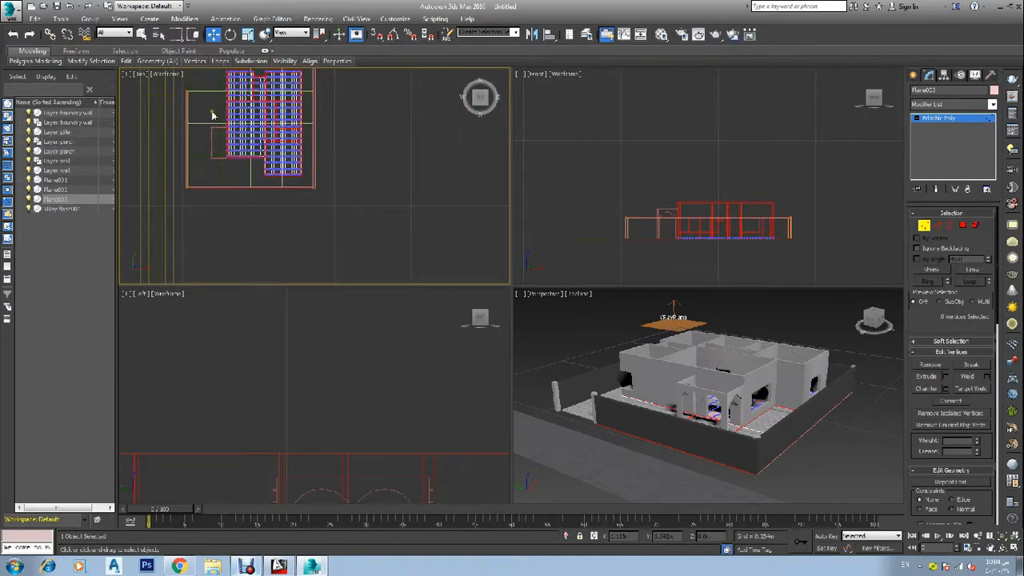
# Move the vertices along the plane's porch-side edge slightly inward from the outer wall line.
pyautogui.scroll(4, 213, 74)
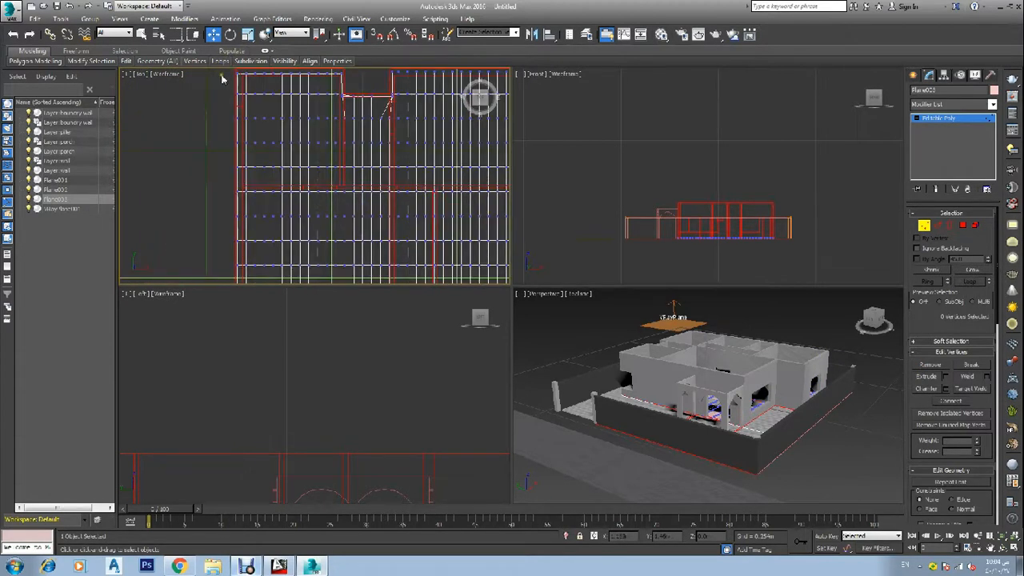
pyautogui.scroll(-2, 236, 82)
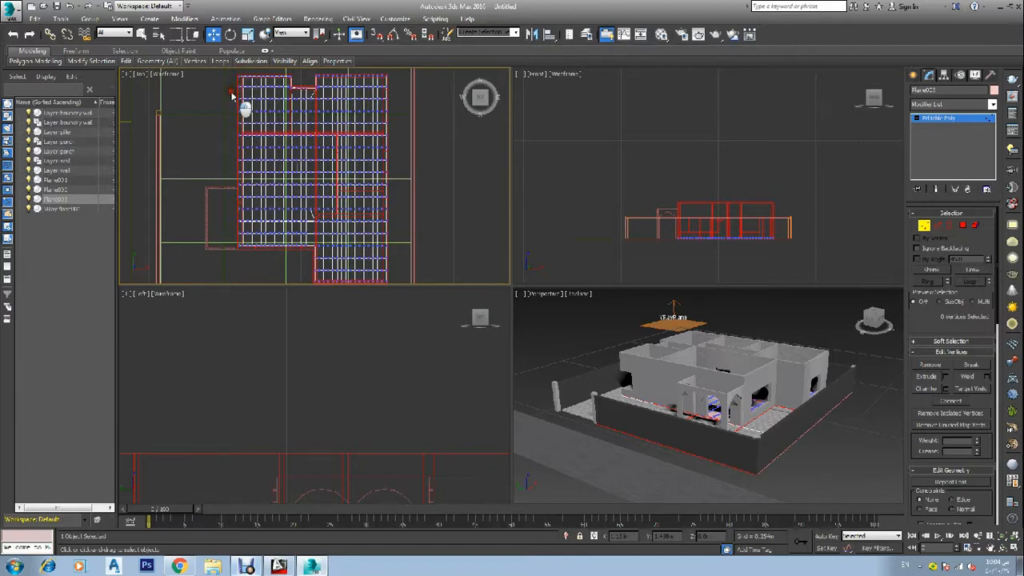
pyautogui.moveTo(239, 75); pyautogui.dragTo(234, 228)
pyautogui.moveTo(227, 272); pyautogui.dragTo(228, 272)
pyautogui.scroll(2, 238, 210)
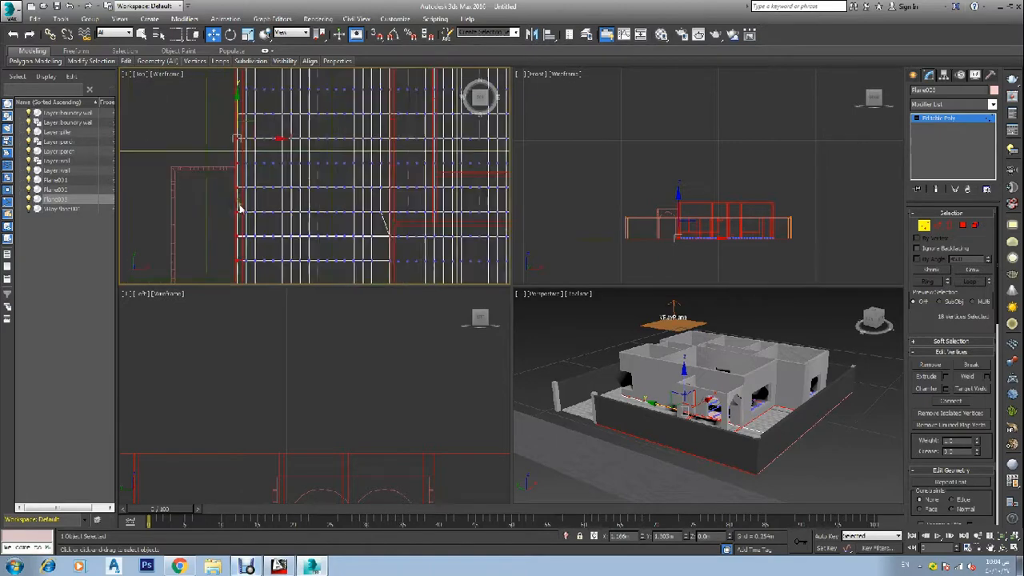
pyautogui.scroll(2, 250, 129)
pyautogui.scroll(2, 249, 130)
pyautogui.moveTo(245, 130); pyautogui.dragTo(267, 143)
pyautogui.scroll(-2, 259, 144)
pyautogui.scroll(-2, 241, 143)
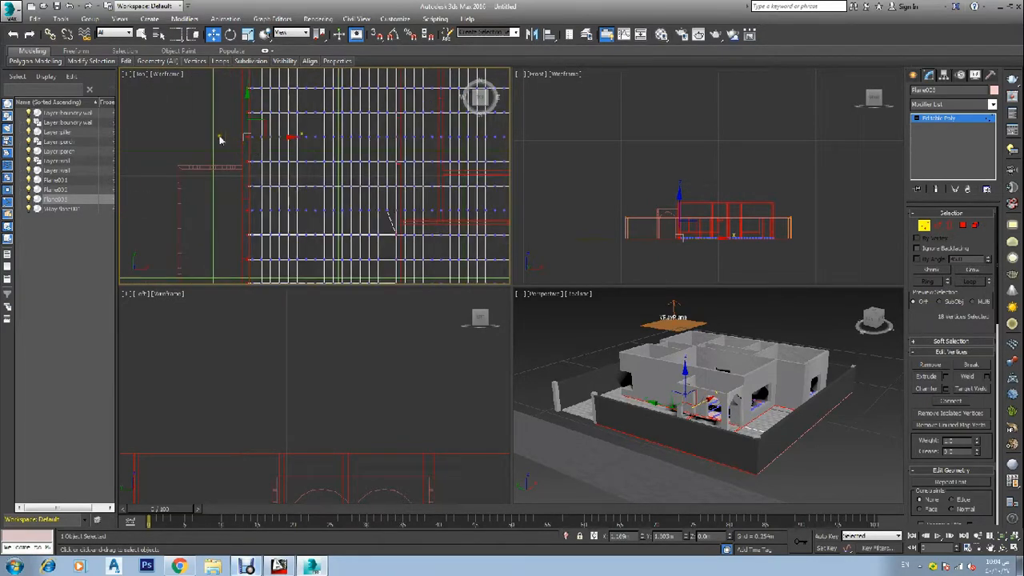
pyautogui.click(195, 117)
pyautogui.scroll(-3, 215, 141)
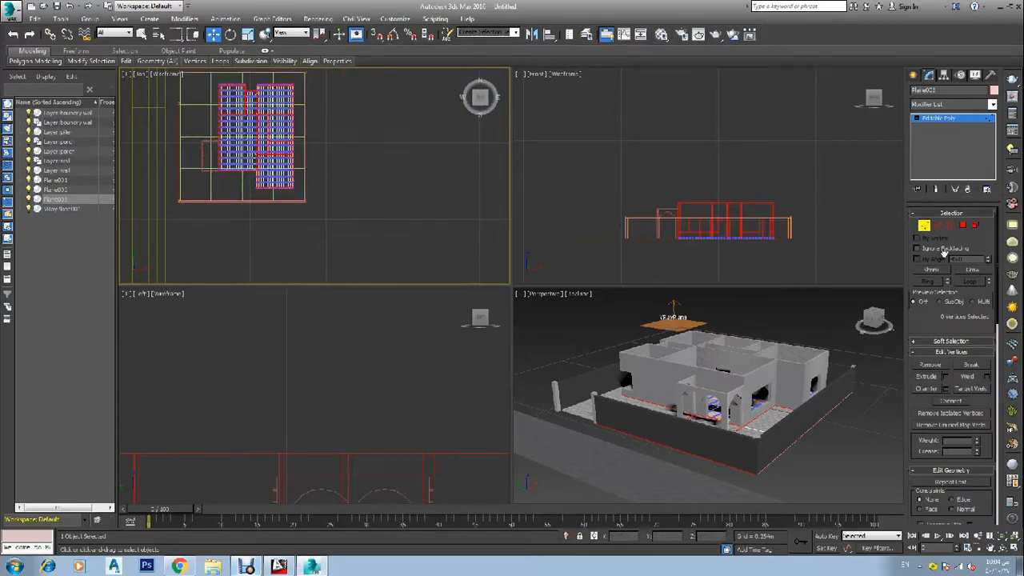
# Leave vertex editing and raise the whole plane in the front view onto the top of the house walls as a roof.
pyautogui.click(922, 225)
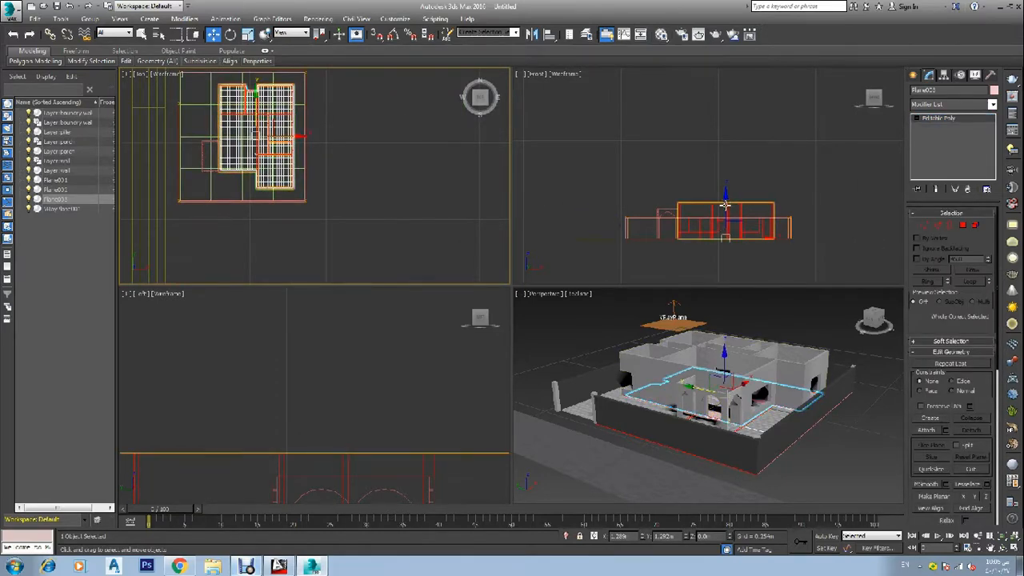
pyautogui.moveTo(726, 205); pyautogui.dragTo(719, 113)
pyautogui.scroll(5, 725, 210)
pyautogui.scroll(4, 725, 209)
pyautogui.scroll(5, 719, 127)
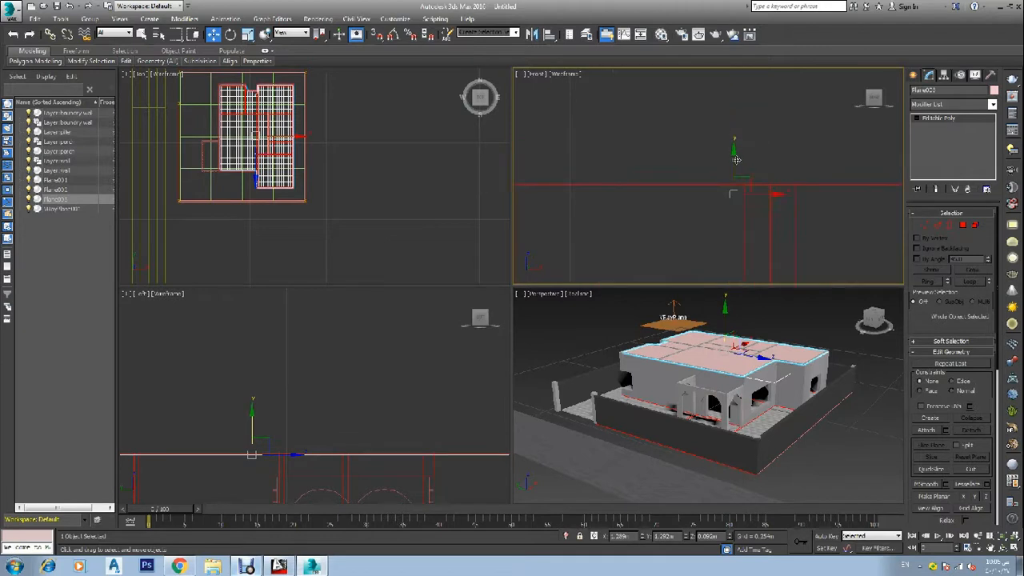
pyautogui.moveTo(729, 192); pyautogui.dragTo(707, 230)
pyautogui.scroll(6, 733, 207)
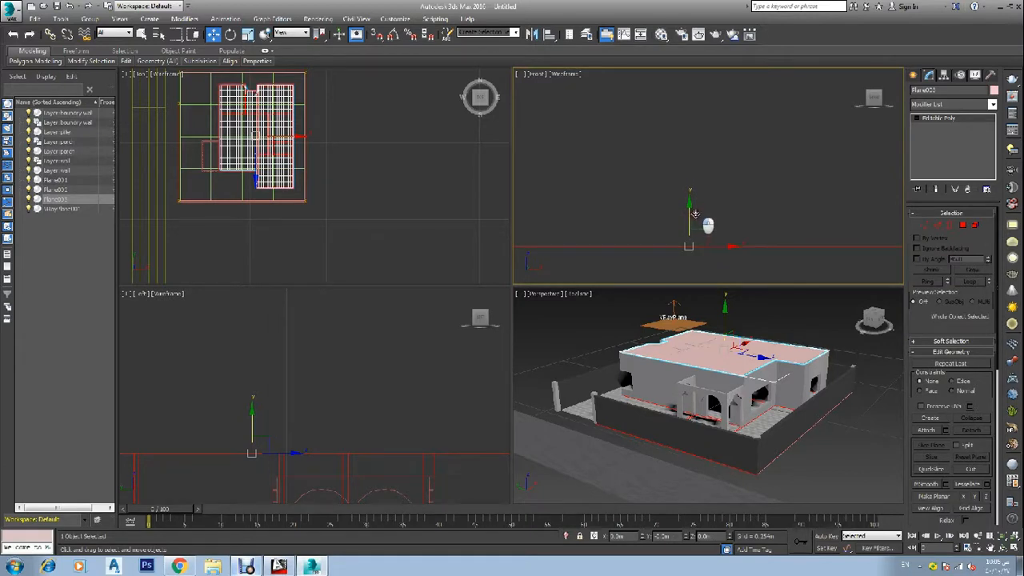
pyautogui.click(785, 327)
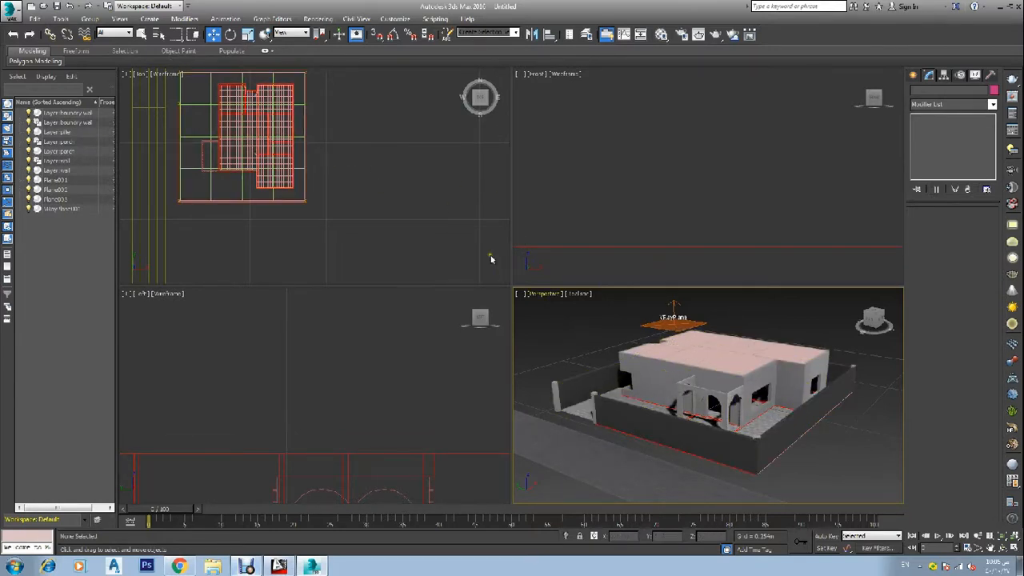
pyautogui.click(507, 224)
pyautogui.hotkey('ctrl', 'z')
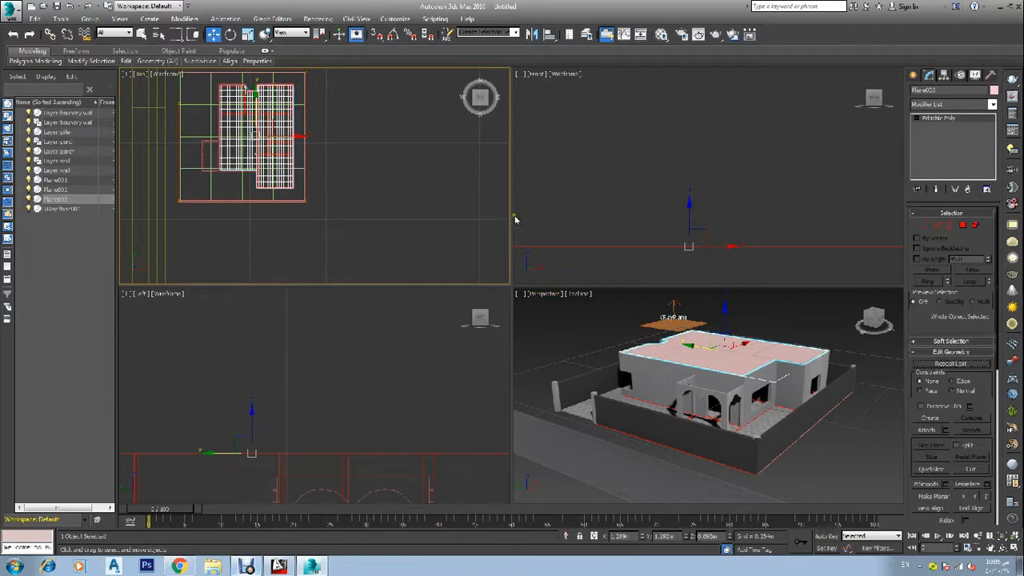
# Clone the roof plane as a single Copy with a very slight upward offset in the front view.
pyautogui.scroll(-3, 731, 188)
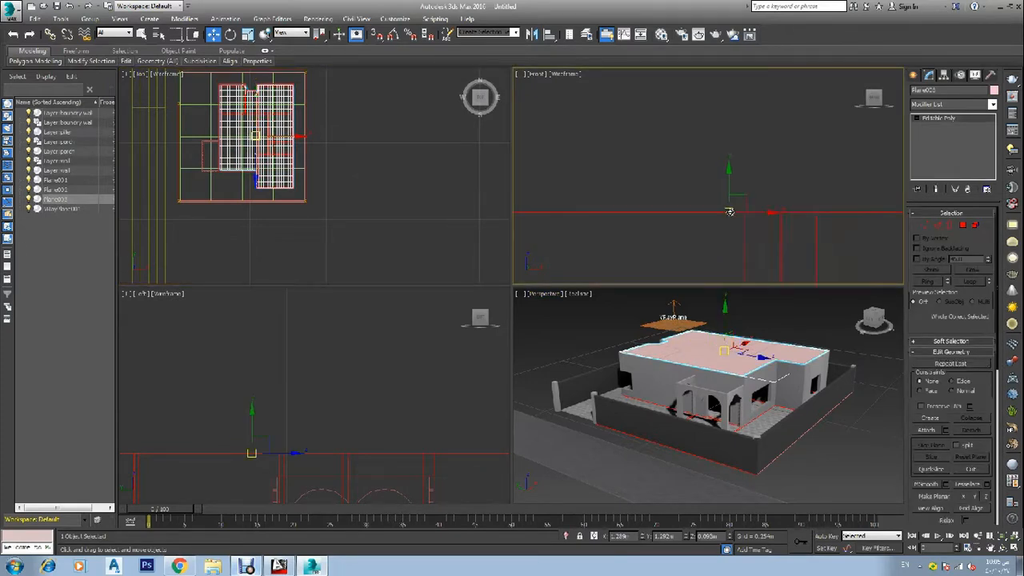
pyautogui.scroll(-3, 729, 215)
pyautogui.scroll(5, 731, 217)
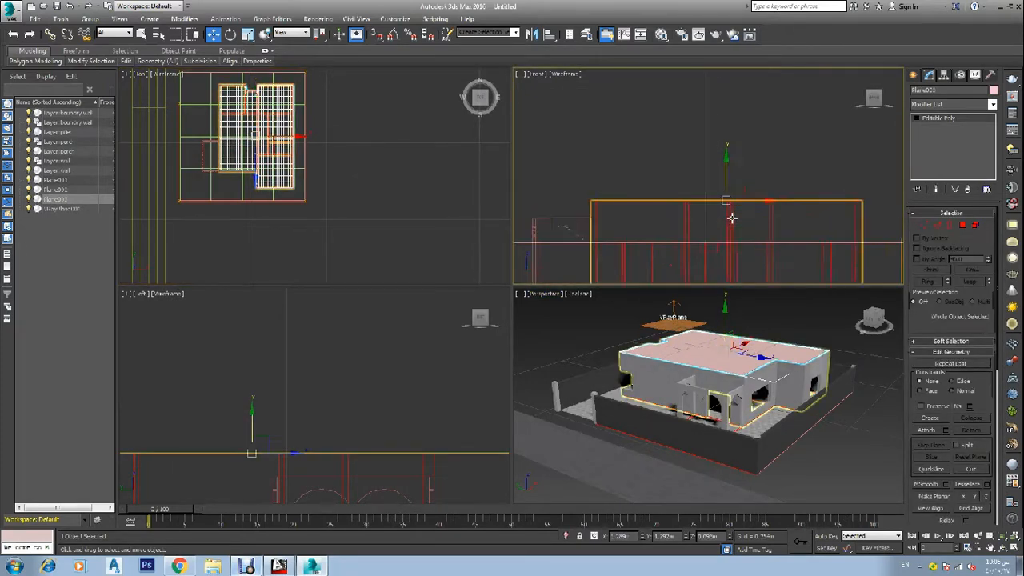
pyautogui.scroll(2, 729, 208)
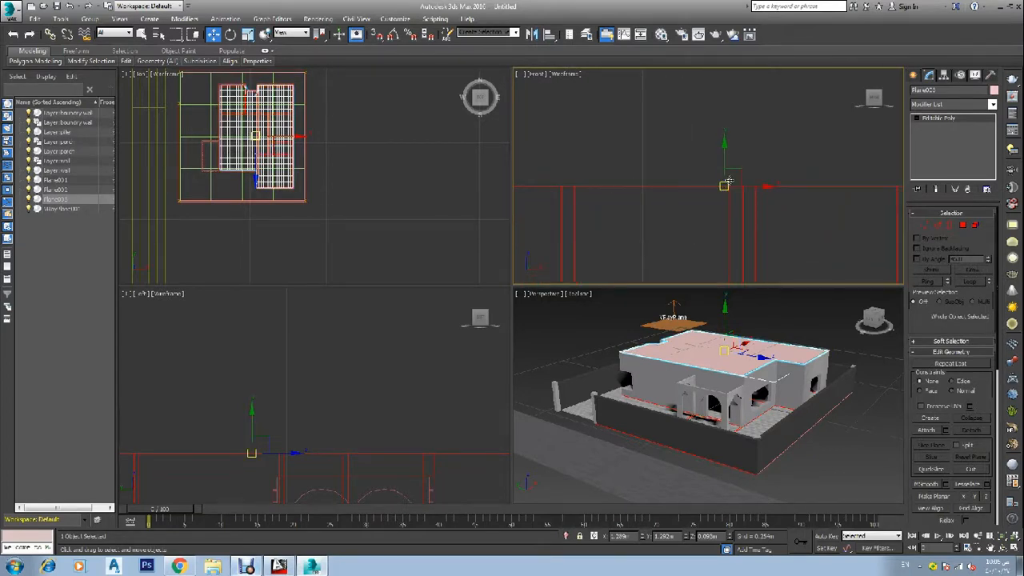
pyautogui.scroll(2, 729, 179)
pyautogui.moveTo(723, 164)
pyautogui.keyDown('shift'); pyautogui.mouseDown()
pyautogui.moveTo(722, 152)
pyautogui.moveTo(725, 163)
pyautogui.mouseUp(); pyautogui.keyUp('shift')
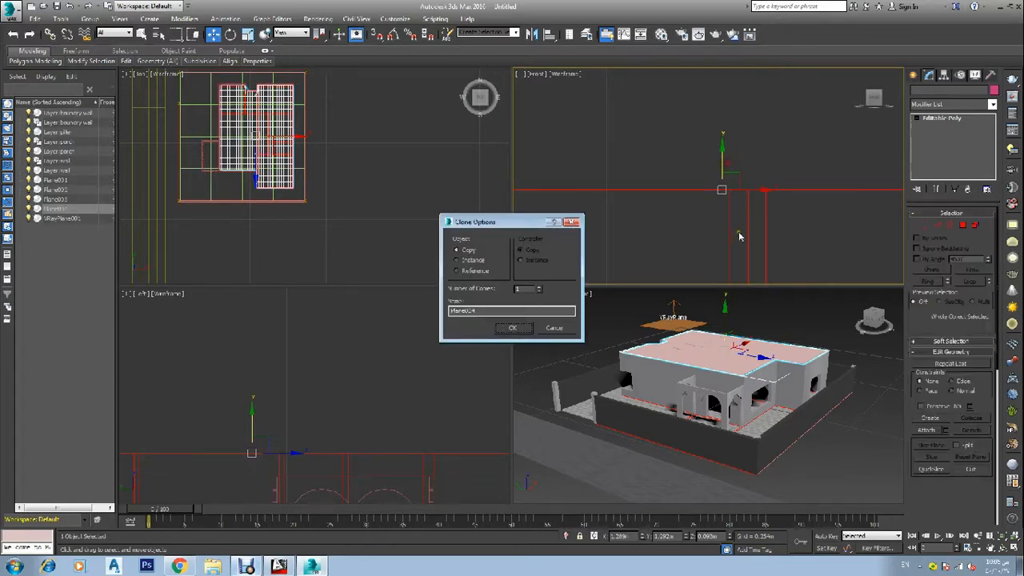
pyautogui.click(506, 335)
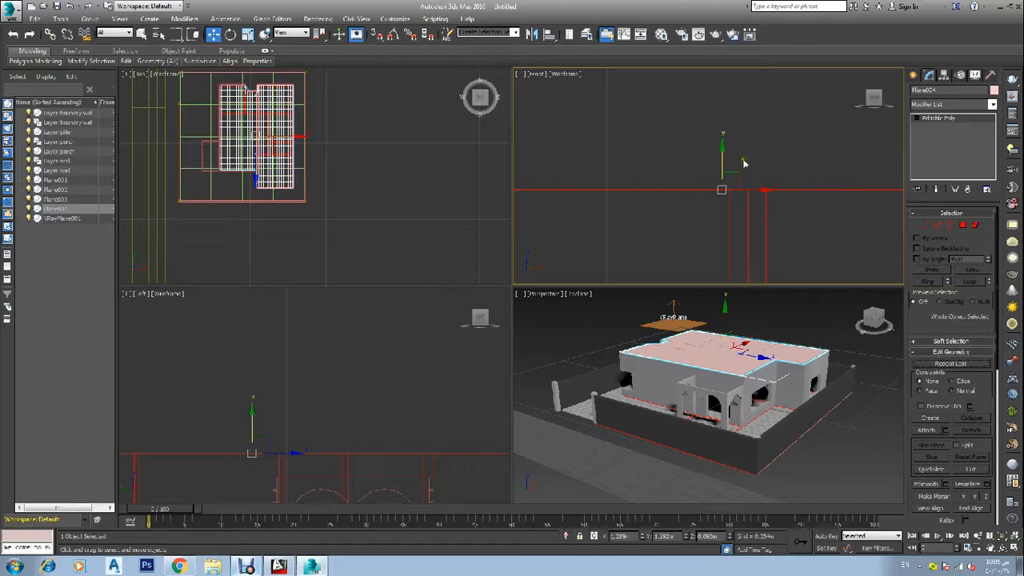
# Check the spacing between the roof plane and its copy in the front view and clear the selection.
pyautogui.scroll(10, 716, 210)
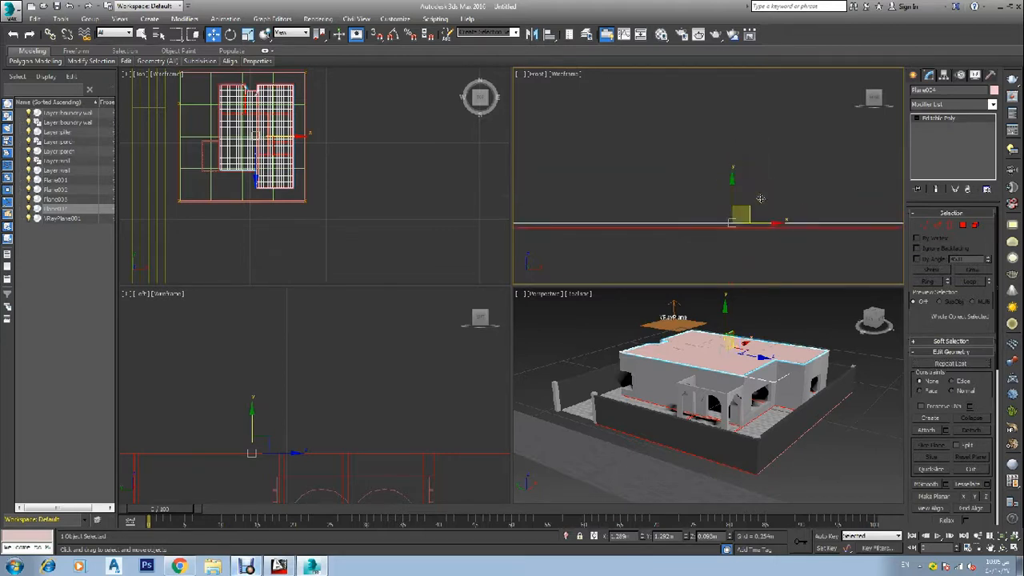
pyautogui.scroll(2, 741, 232)
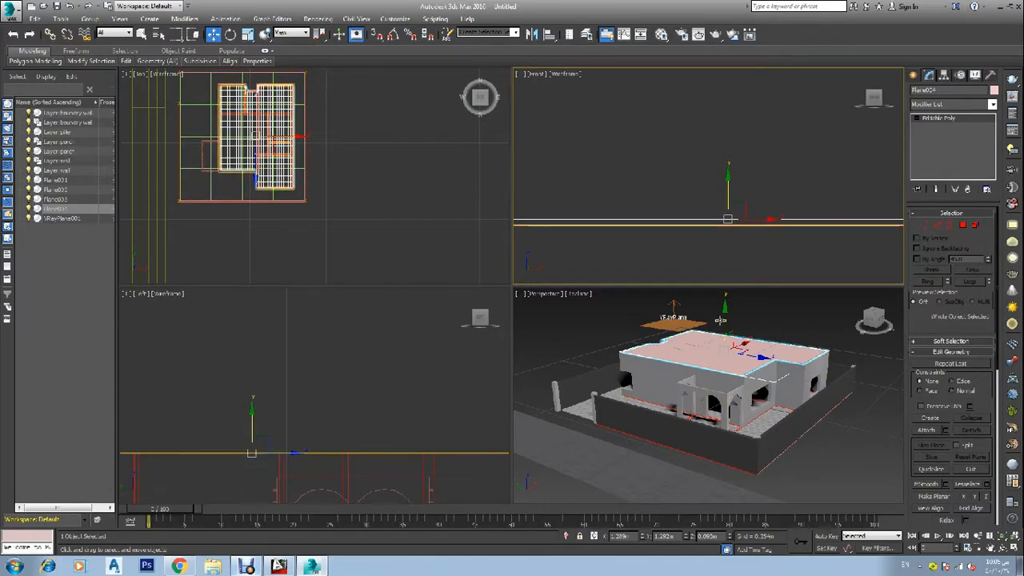
pyautogui.click(771, 174)
pyautogui.click(780, 316)
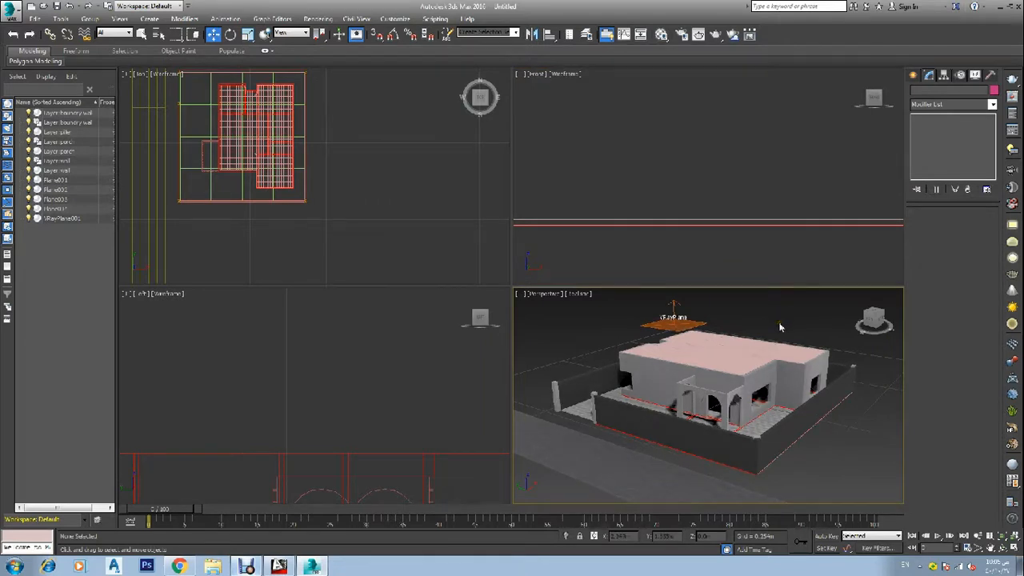
# Save the scene as "3d imort" in the youtube folder inside MY DOCUMENTS on Local Disk (D:).
pyautogui.hotkey('ctrl', 's')
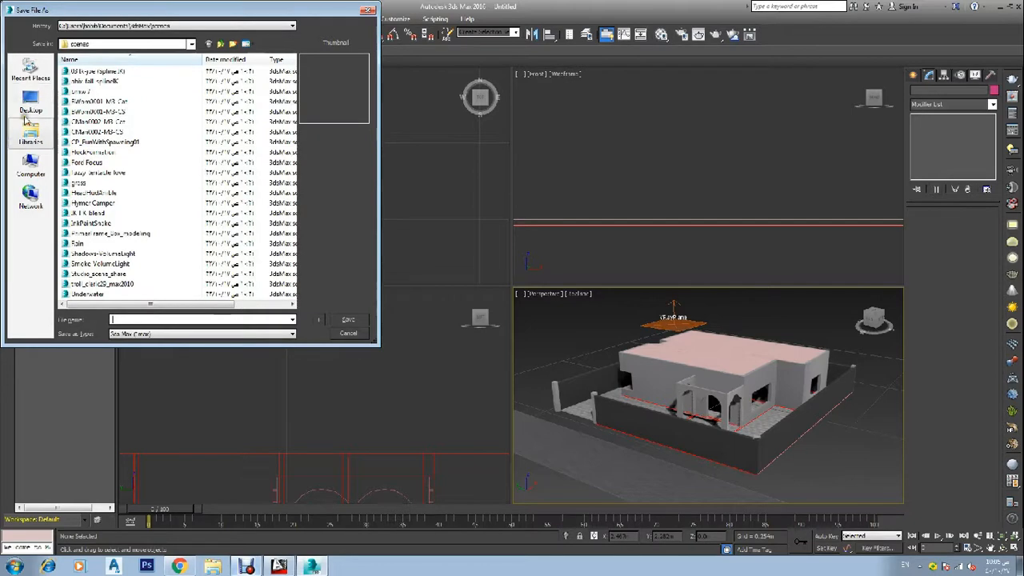
pyautogui.click(32, 172)
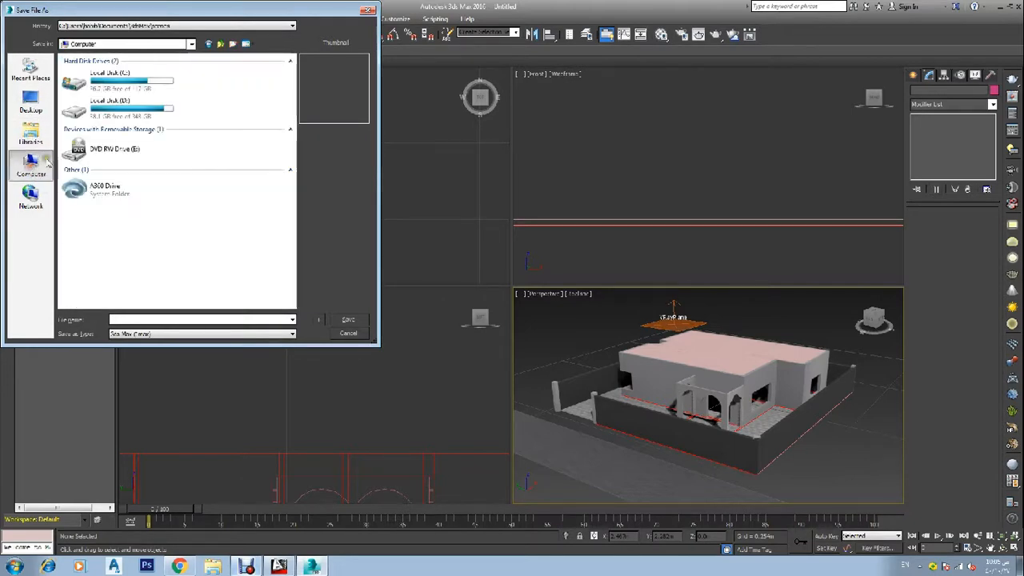
pyautogui.doubleClick(102, 111)
pyautogui.doubleClick(96, 193)
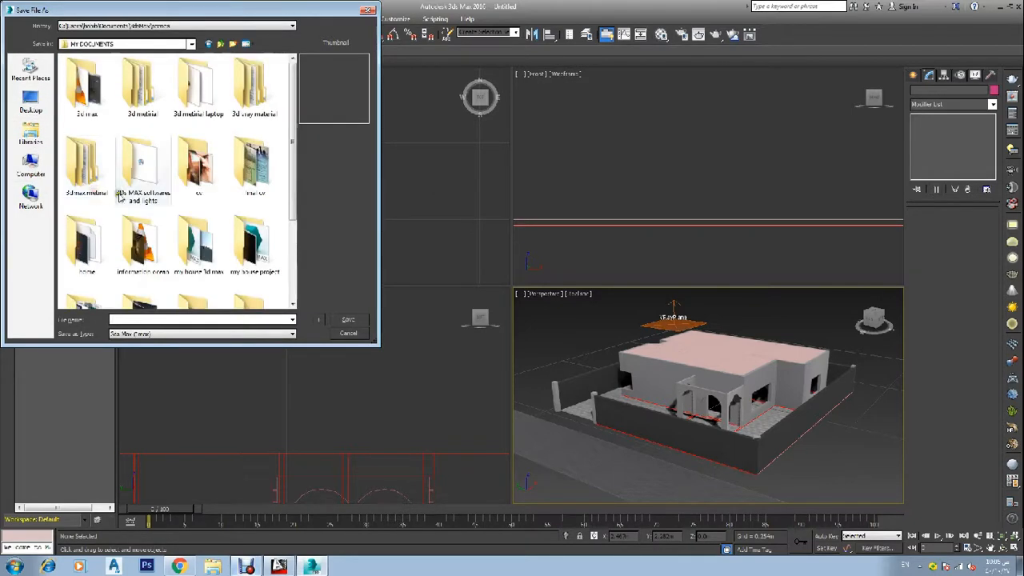
pyautogui.scroll(-2, 185, 246)
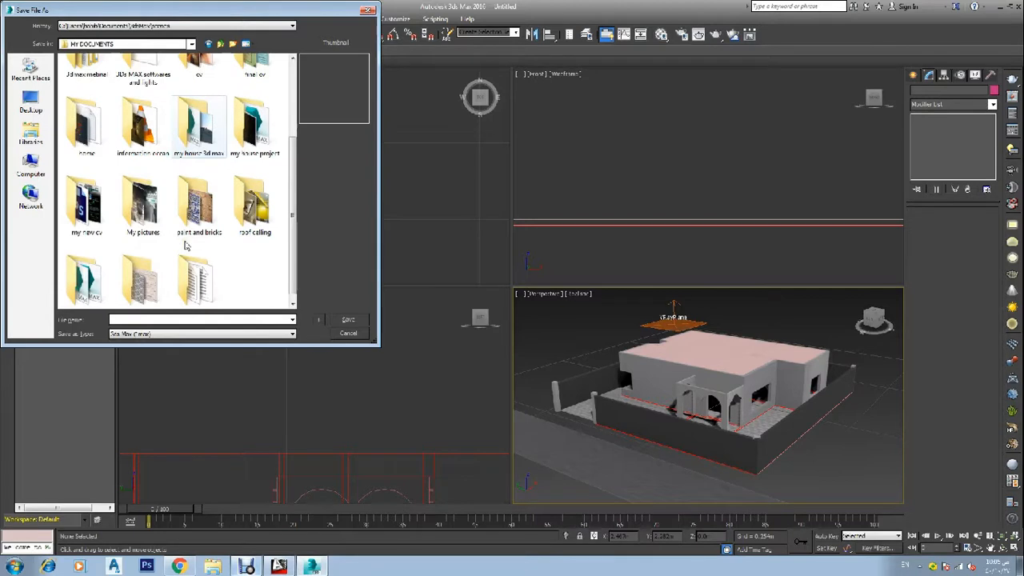
pyautogui.doubleClick(145, 272)
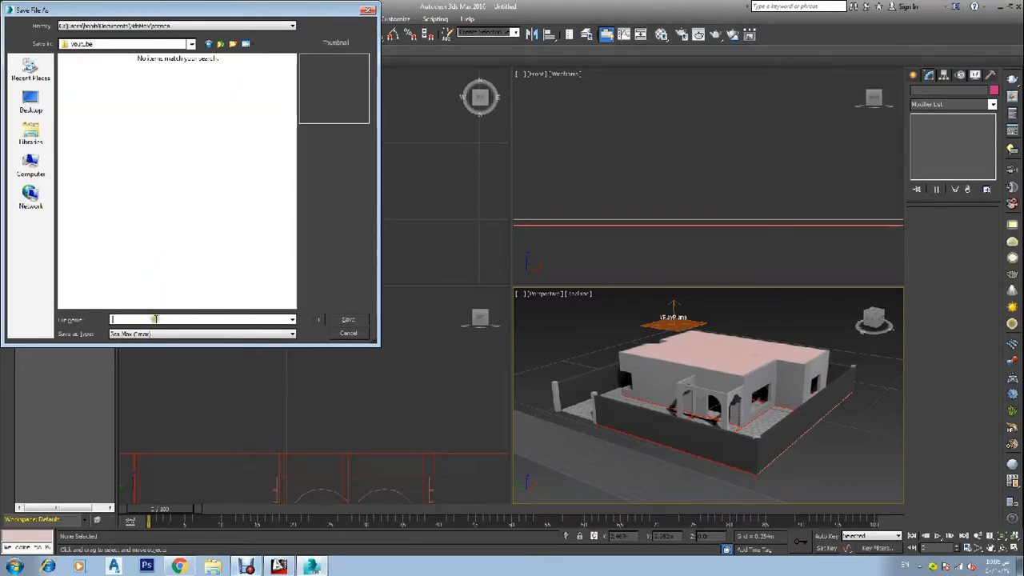
pyautogui.write('dima')
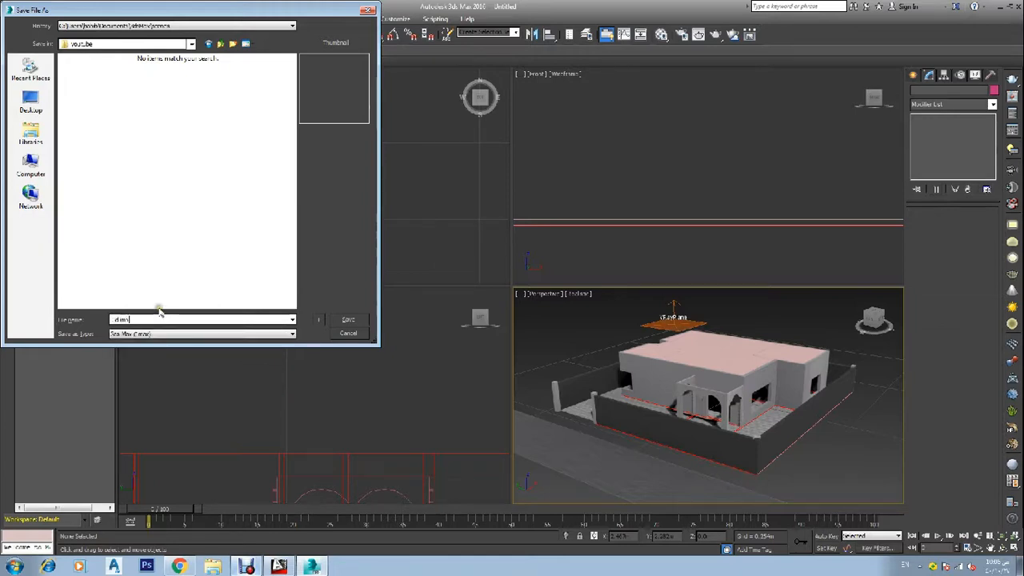
pyautogui.write('rt')
pyautogui.click(349, 320)
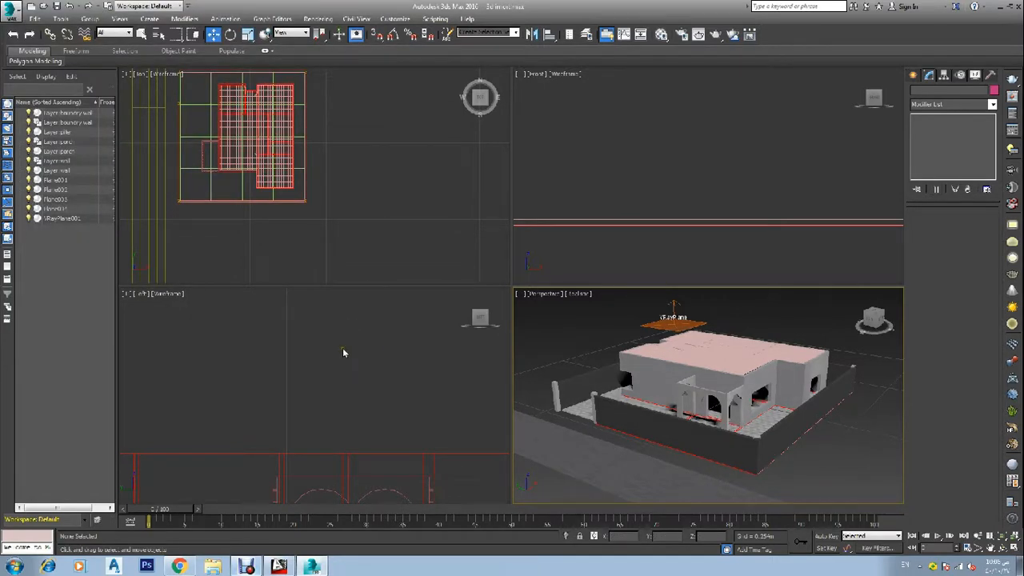
pyautogui.scroll(5, 731, 173)
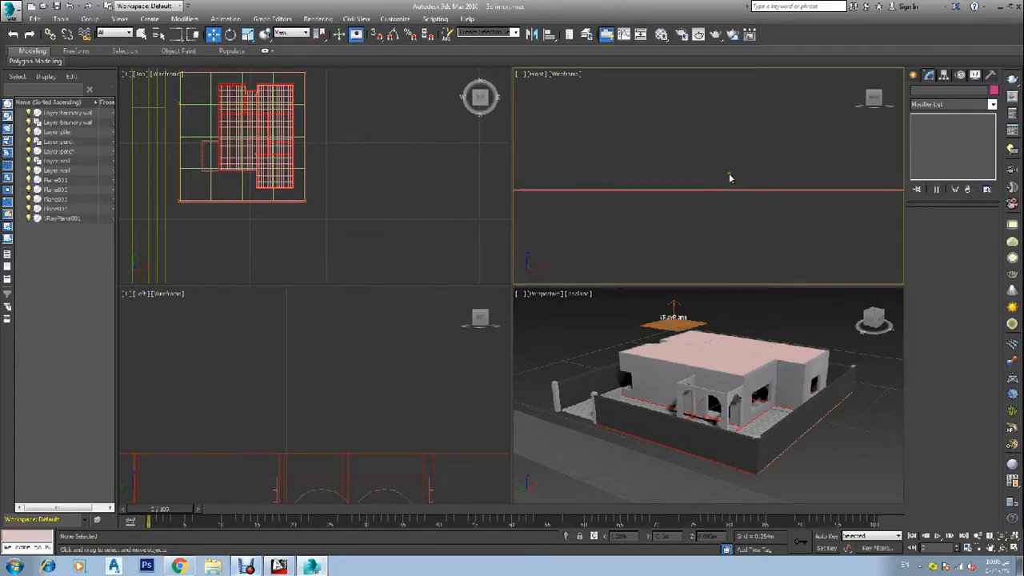
pyautogui.scroll(-5, 722, 187)
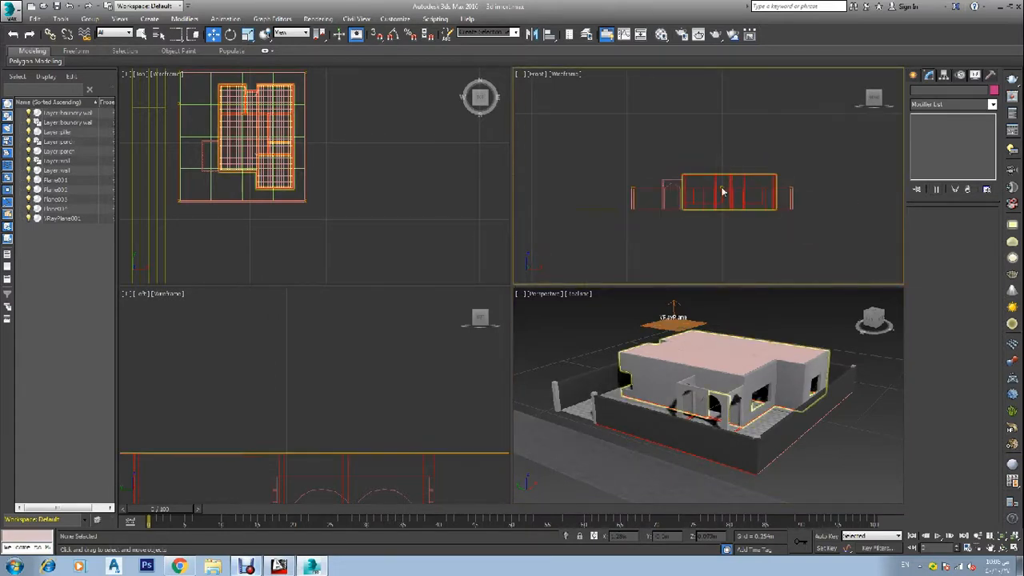
pyautogui.scroll(3, 706, 217)
pyautogui.scroll(-8, 369, 374)
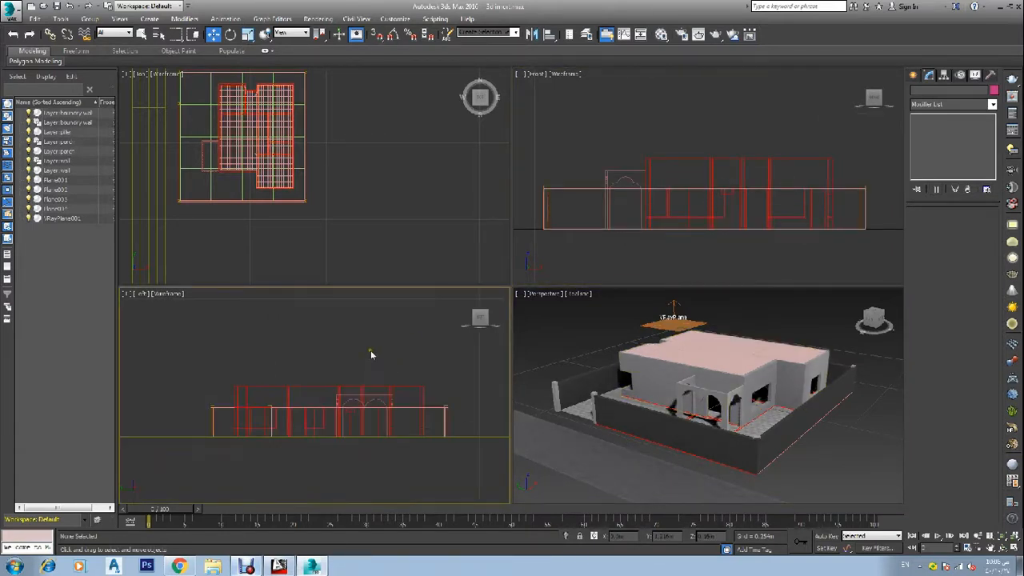
pyautogui.scroll(4, 368, 369)
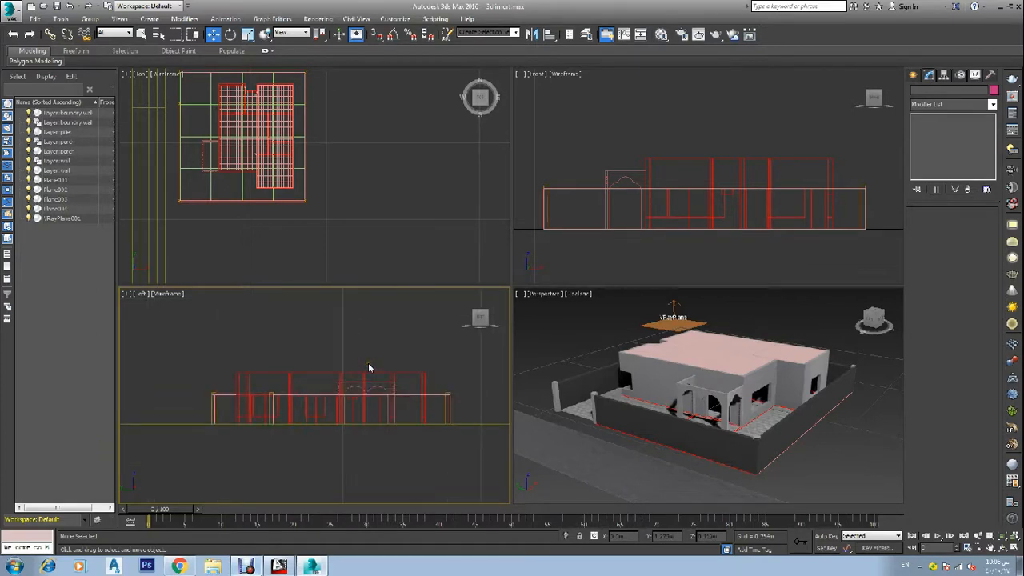
pyautogui.scroll(2, 369, 368)
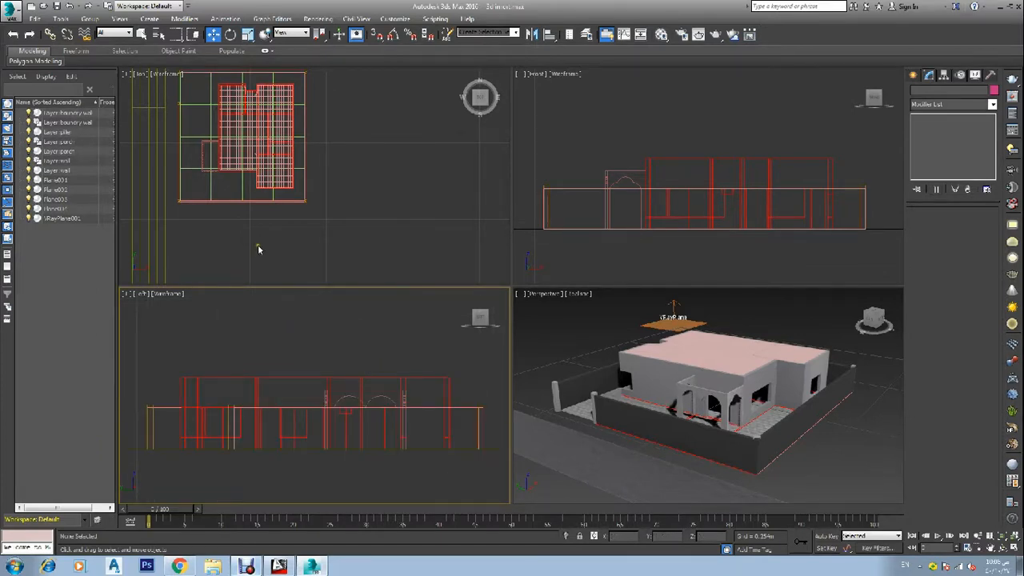